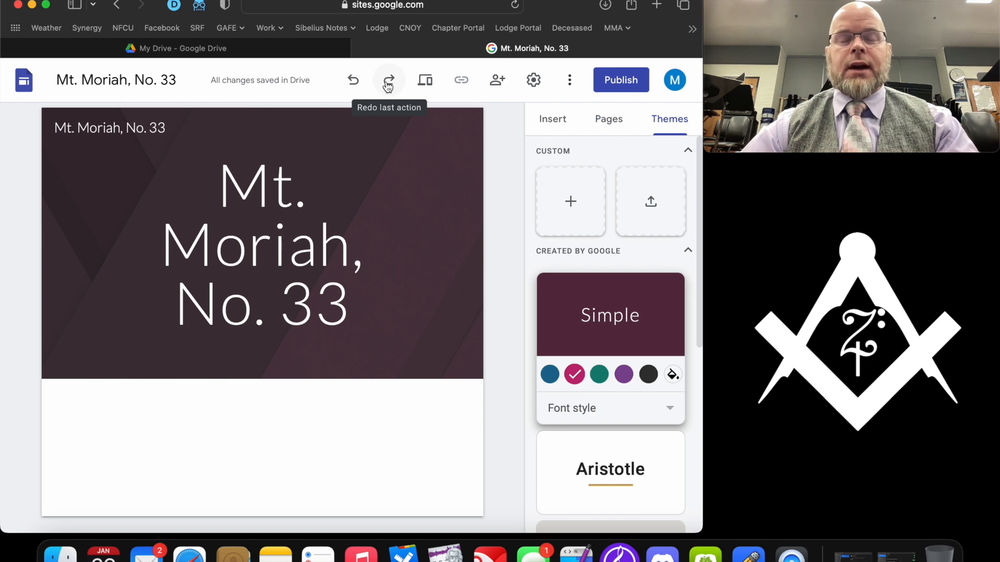
- Undo five theme changes to restore the slate Simple theme, then show the site's page list
left_click(352, 82)
left_click(353, 82)
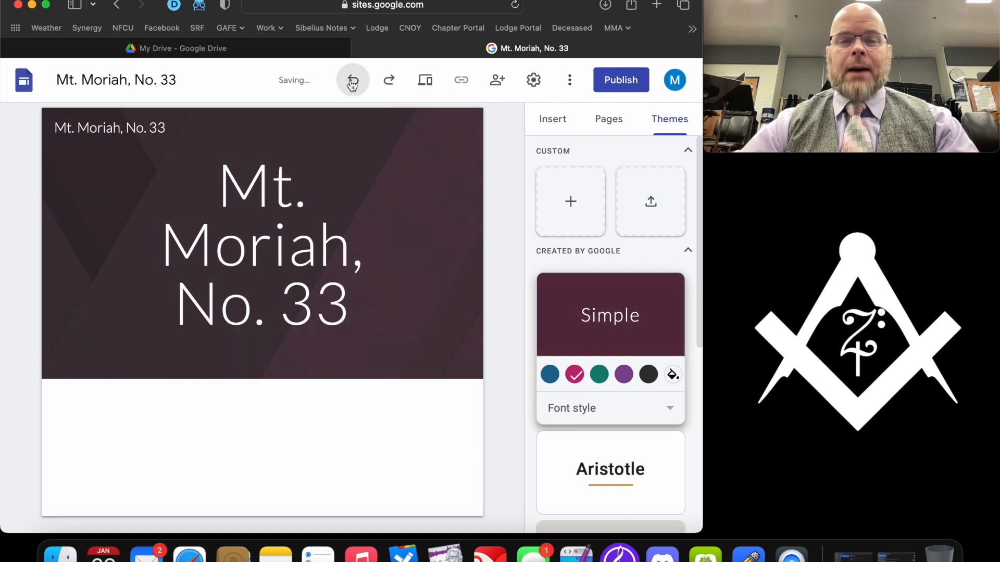
left_click(352, 83)
left_click(353, 83)
left_click(352, 82)
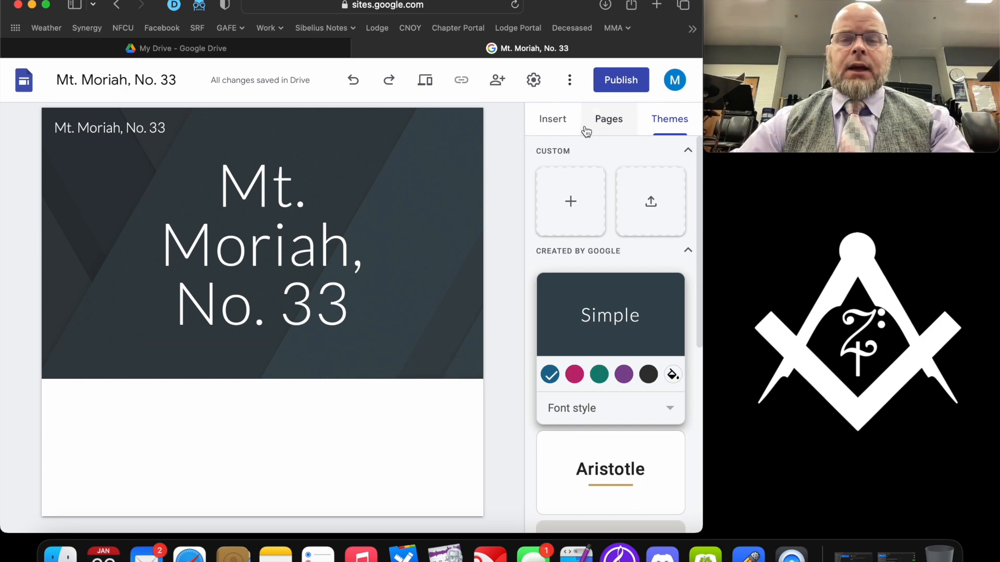
left_click(608, 122)
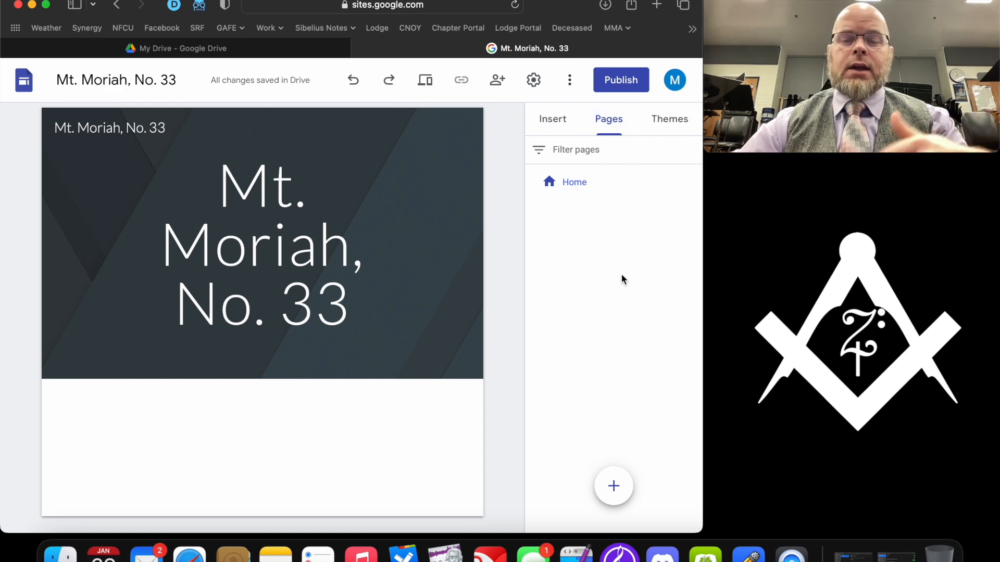
- Create a new page named 'History' and select its header
mouse_move(614, 484)
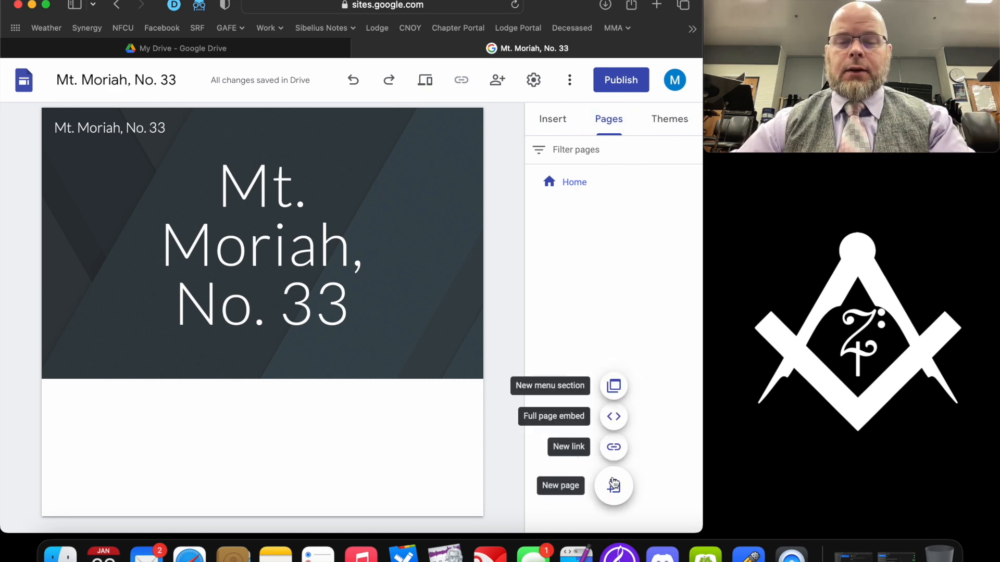
left_click(614, 484)
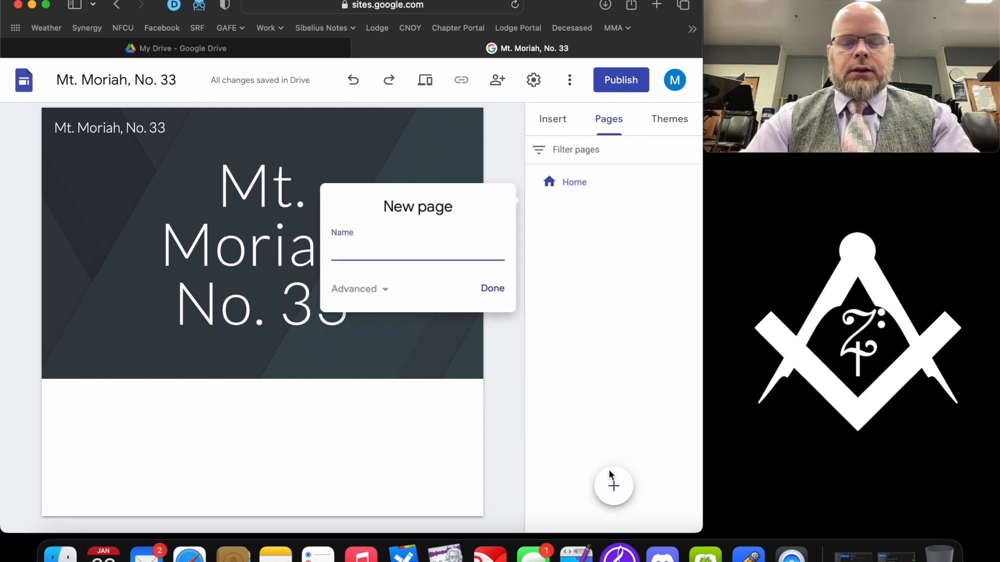
type("Hisotry")
key("BackSpace")
key("BackSpace")
key("BackSpace")
key("BackSpace")
type("to")
key("Return")
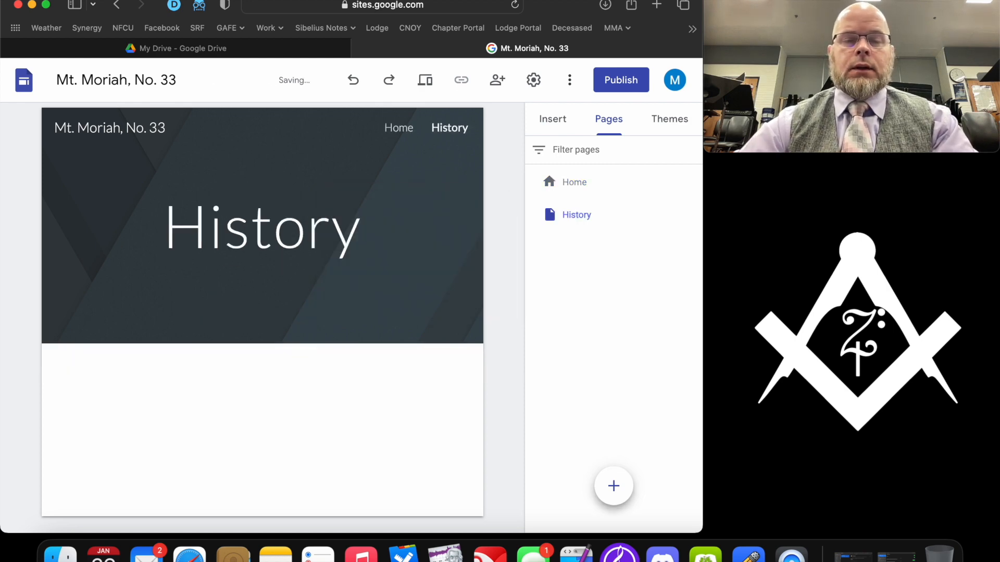
left_click(312, 235)
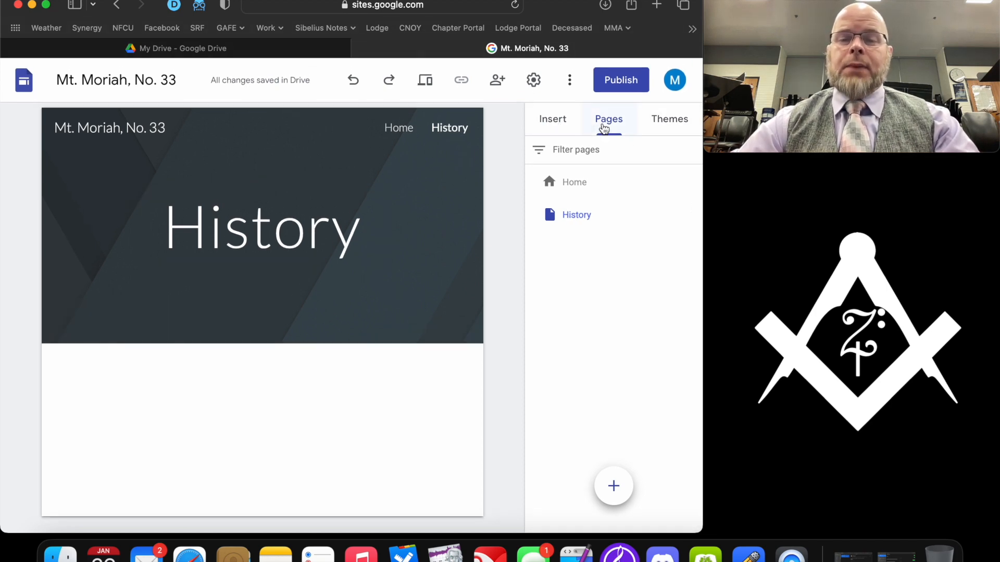
- Add an image-and-text content block to the History page, deleting the duplicate section
left_click(563, 122)
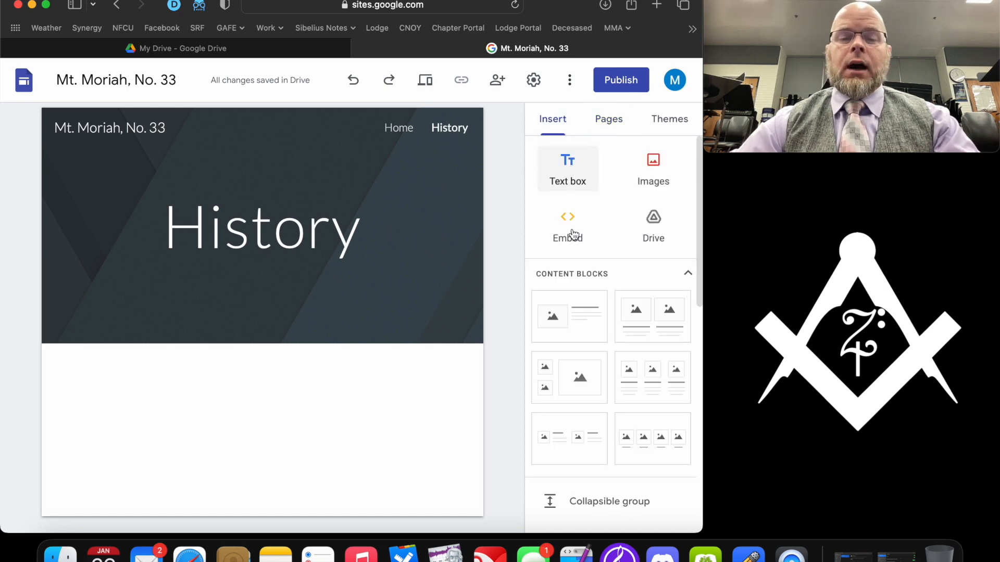
scroll(580, 303, "down", 3)
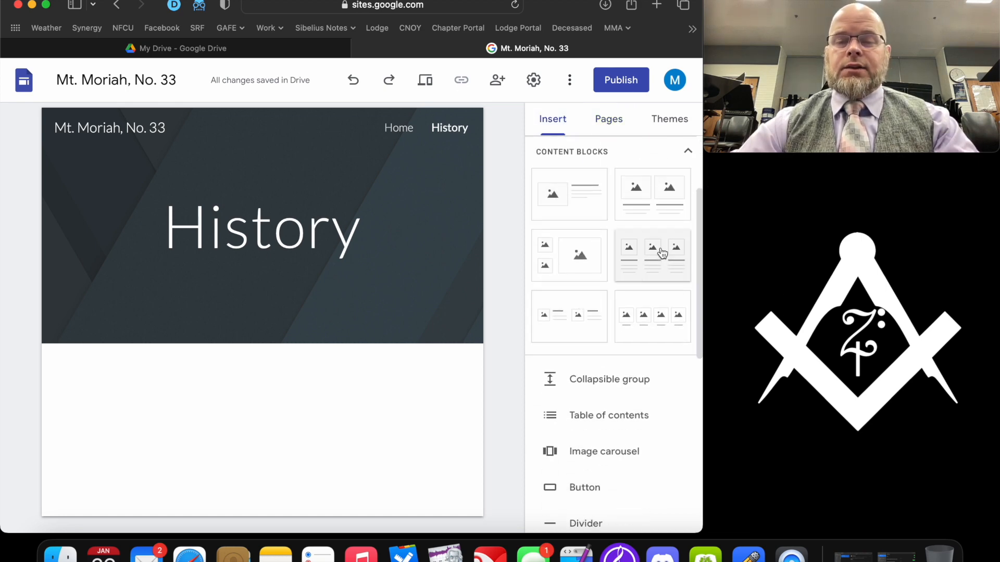
scroll(608, 224, "up", 1)
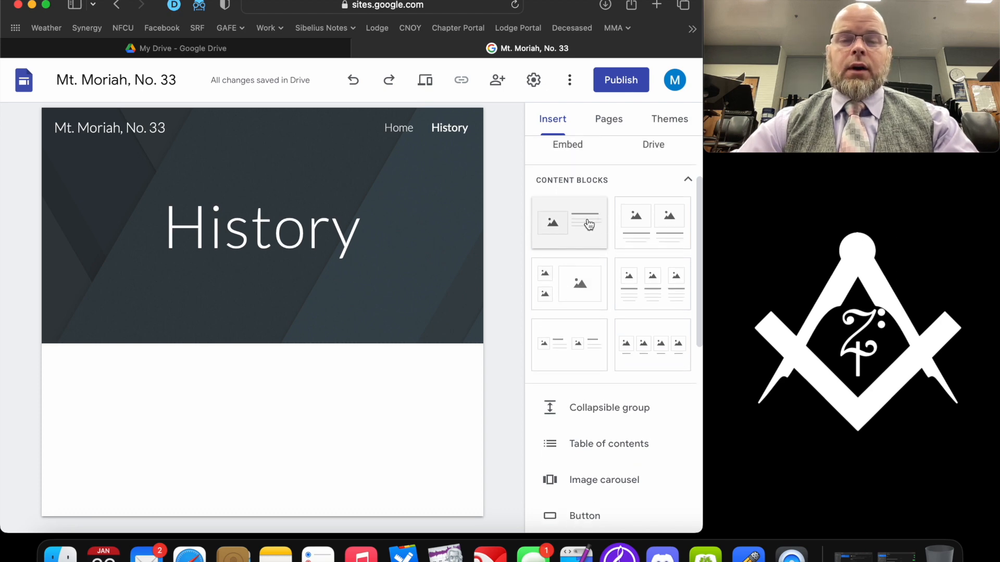
double_click(587, 224)
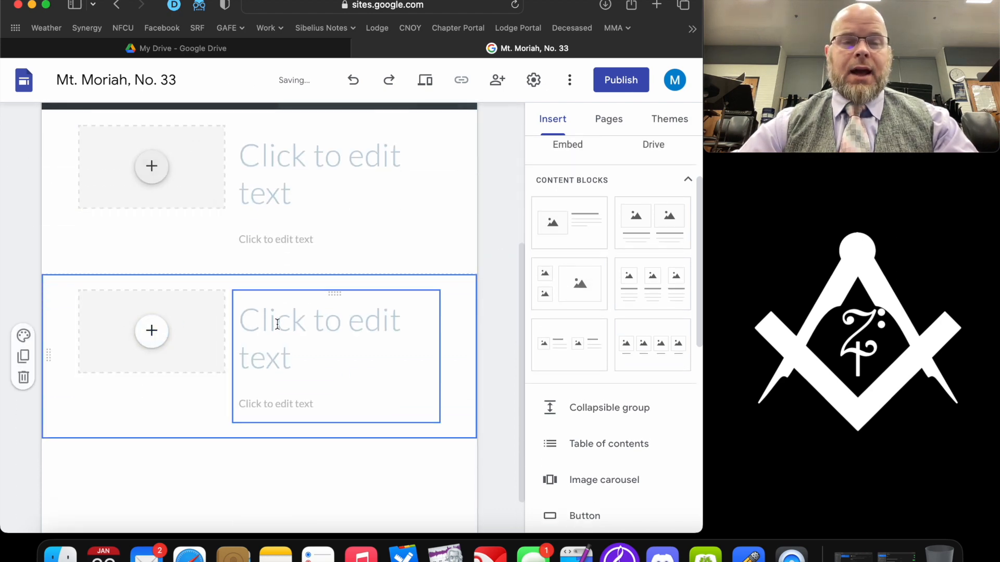
left_click(23, 379)
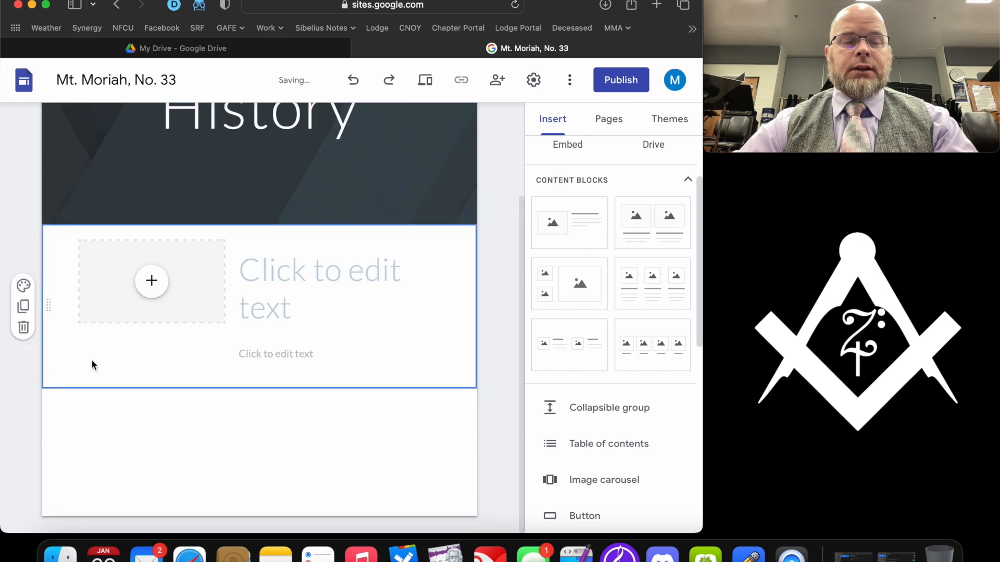
left_click(154, 286)
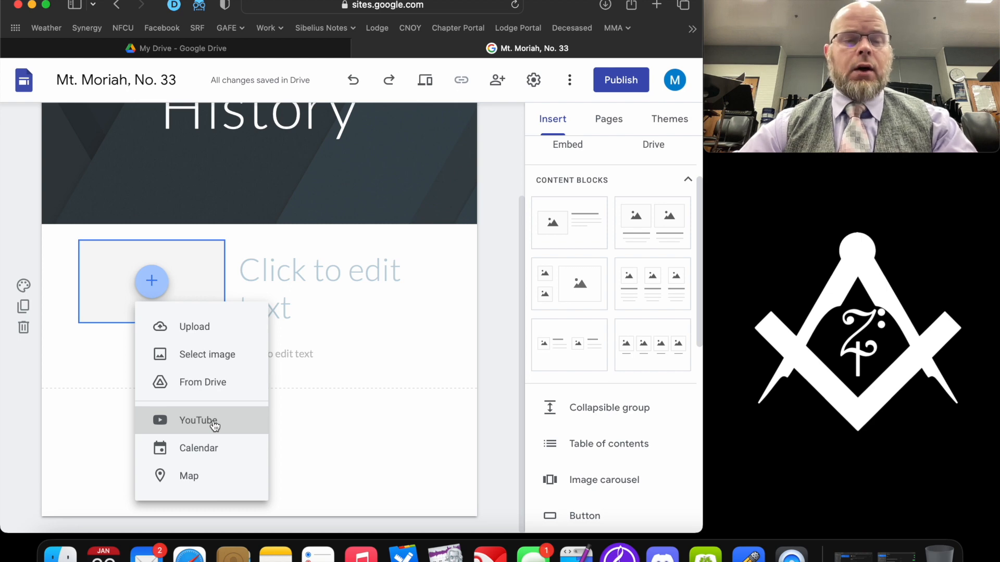
left_click(325, 300)
- Title the block 'Mt. Moriah' and write the paragraph about the threshing floor and King Solomon's Temple
left_click(323, 298)
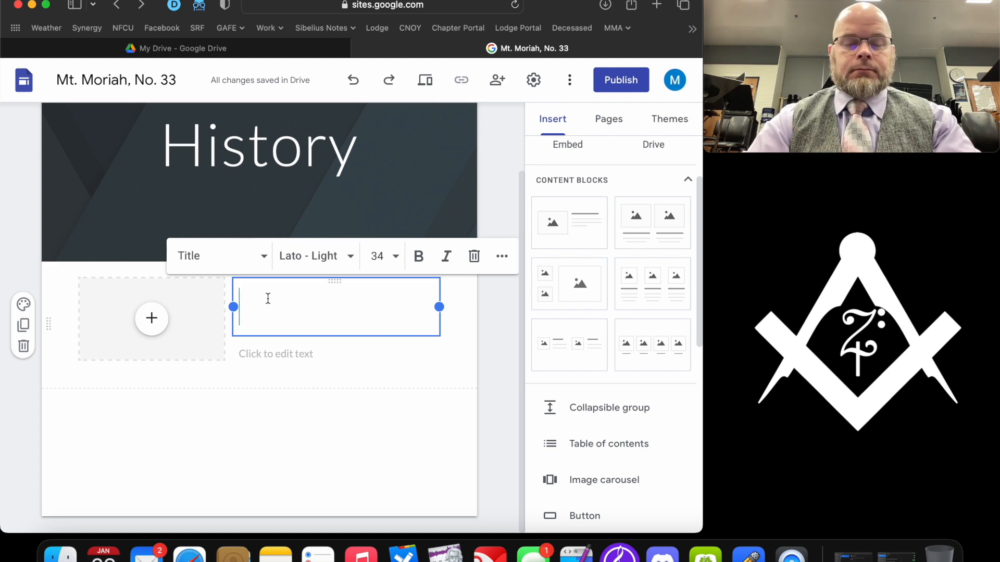
type("Mt. Moriah")
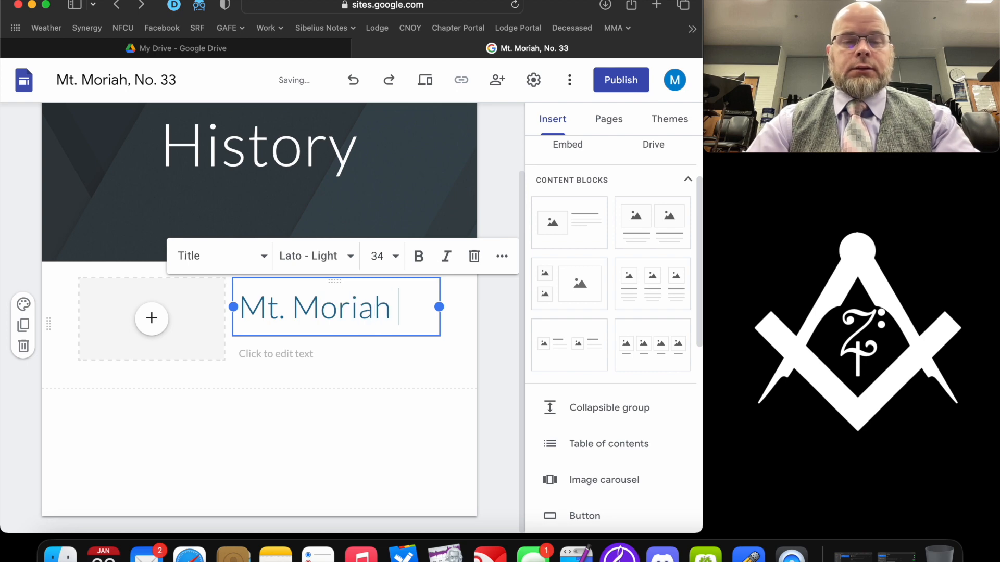
left_click(273, 356)
type("Mount Moriah was were King David bou")
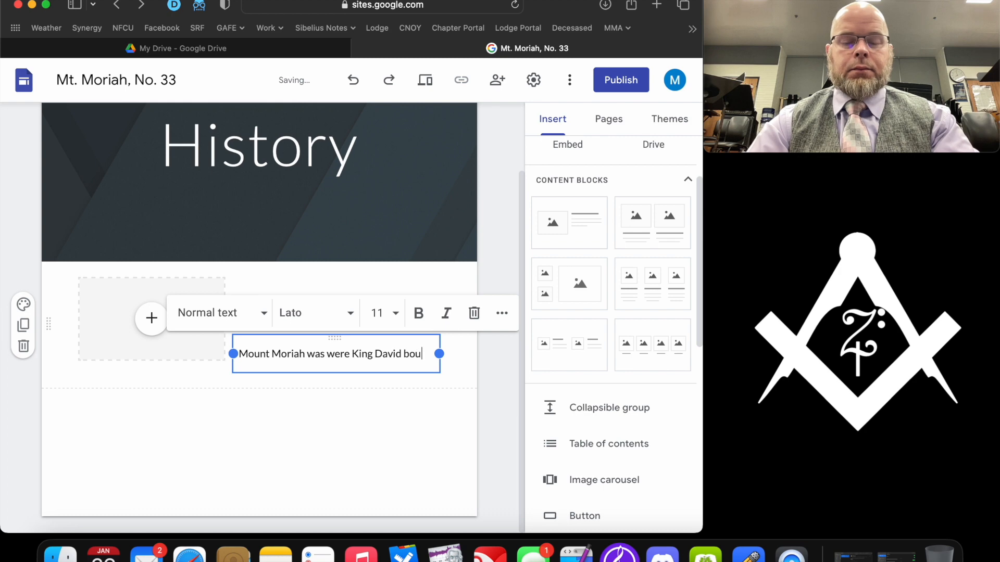
type("ght the threshin")
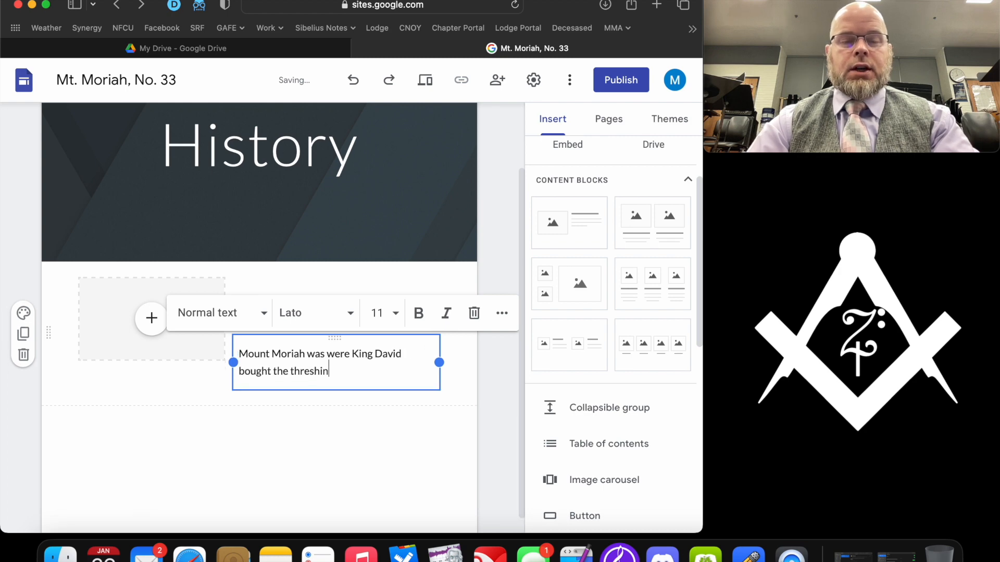
type("g rrom")
key("BackSpace")
key("BackSpace")
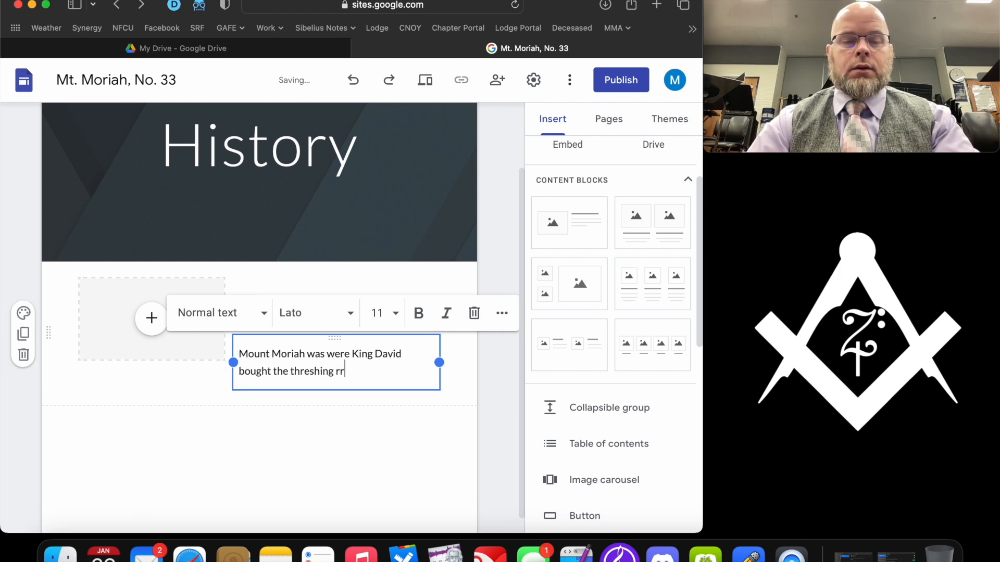
type("om floor which then beca")
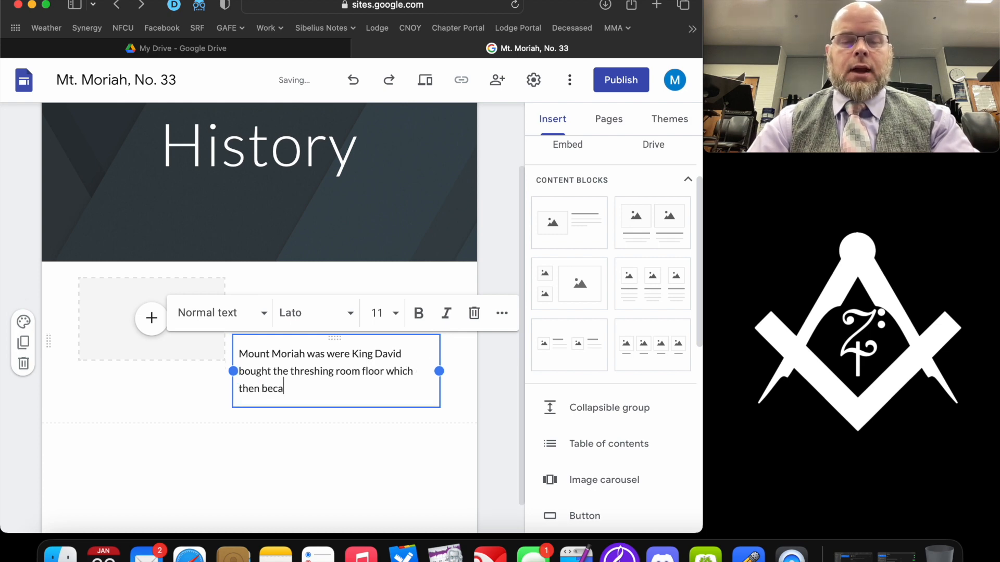
type("me the site for ")
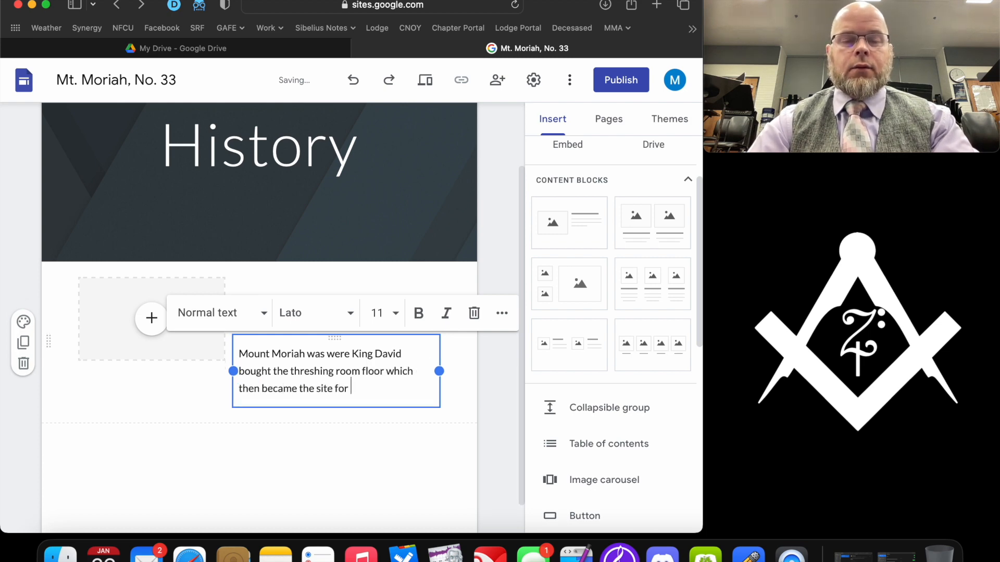
type("King Solomon's Temple")
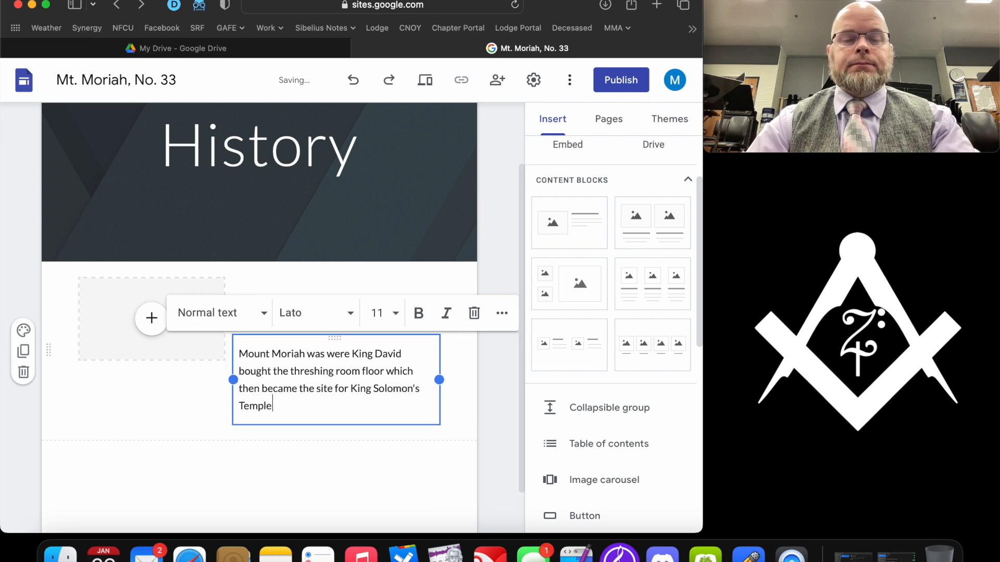
type(".")
left_click(462, 372)
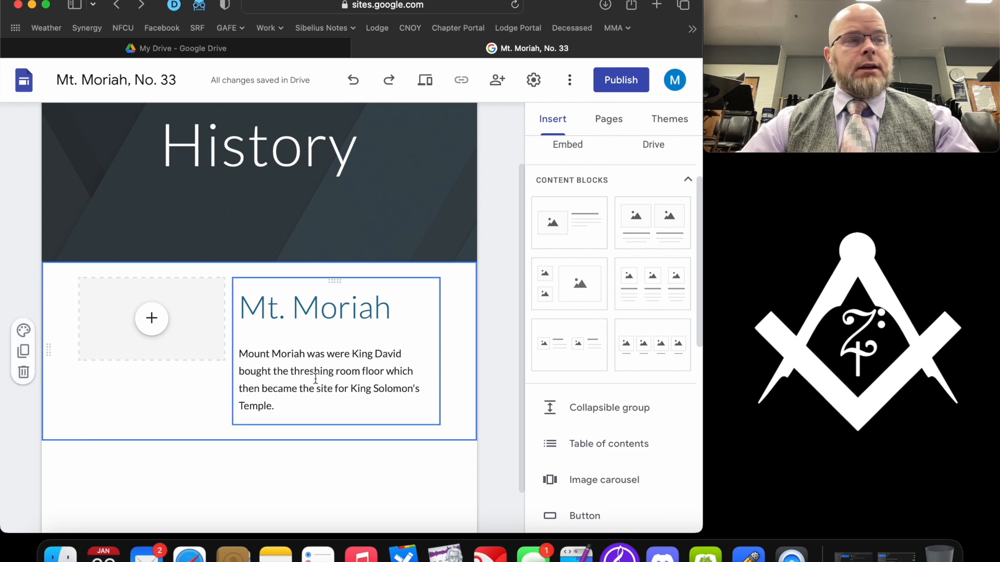
scroll(585, 223, "up", 3)
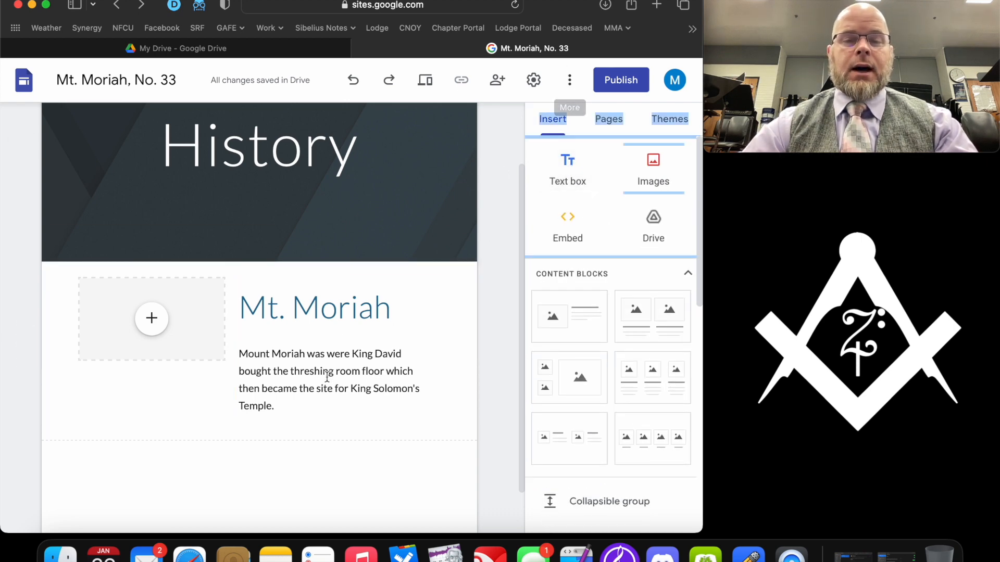
- Add a text box reading 'History of Mount Moriah Lodge' in Title style
left_click(580, 182)
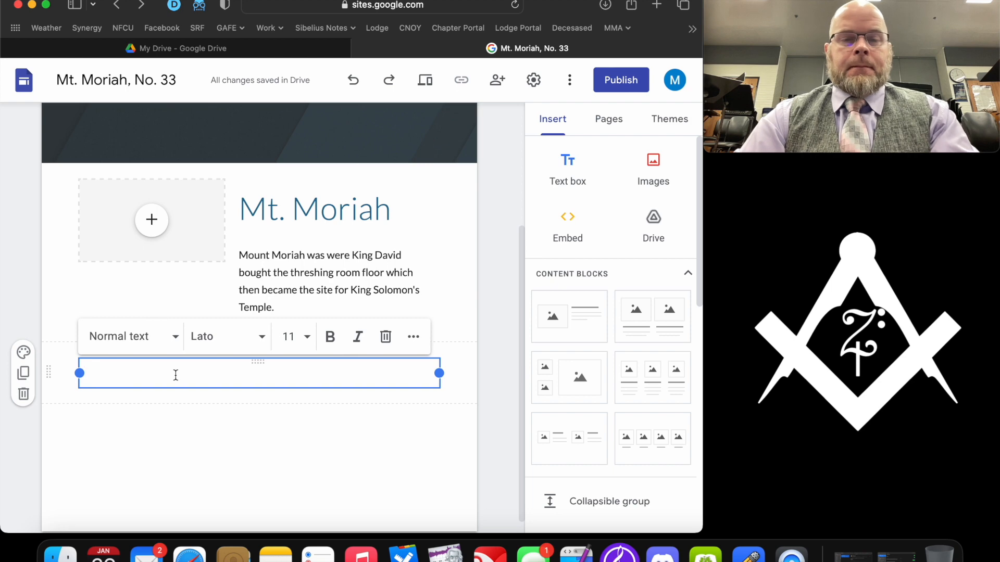
type("Histo")
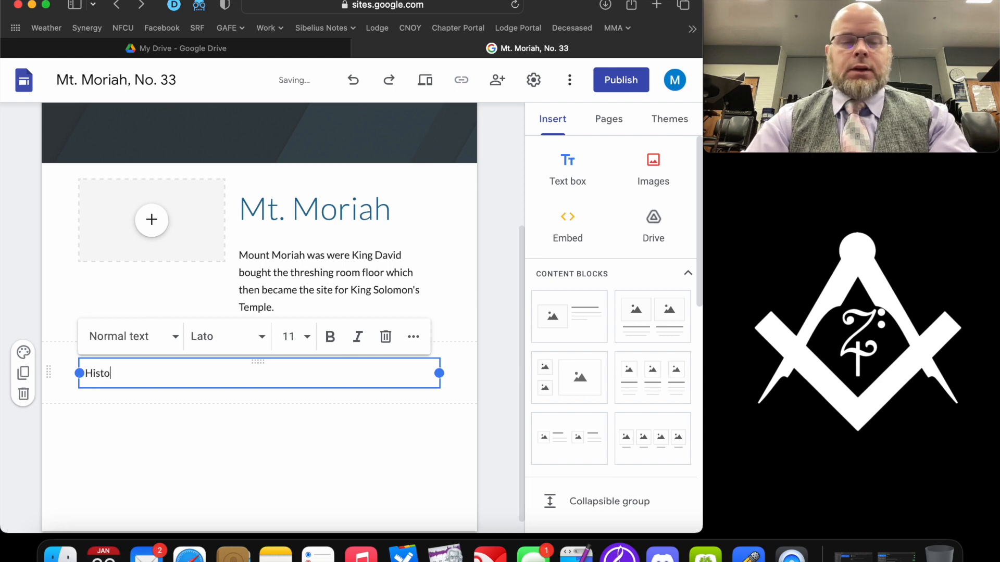
type("ry of Mount M")
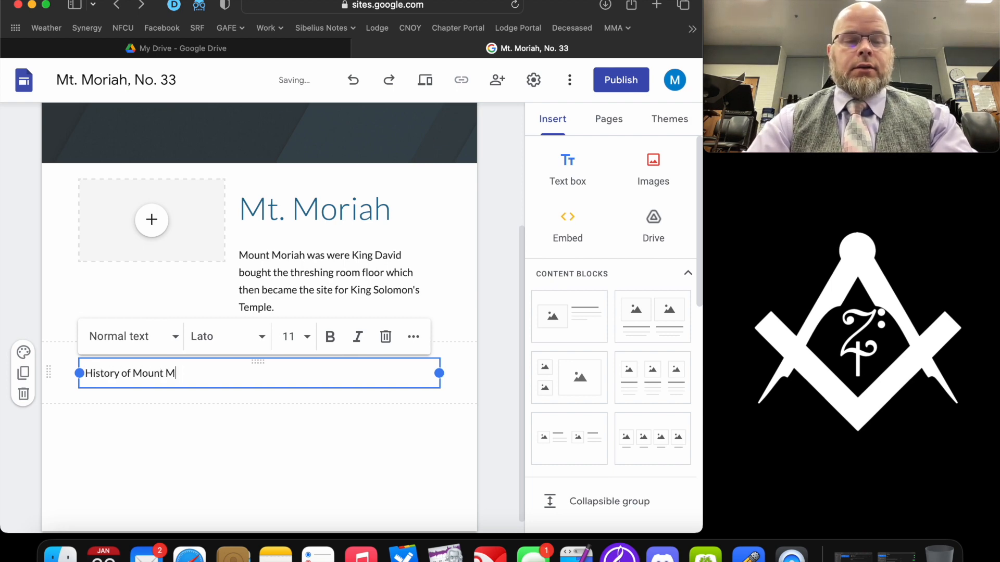
type("oriah Lodge")
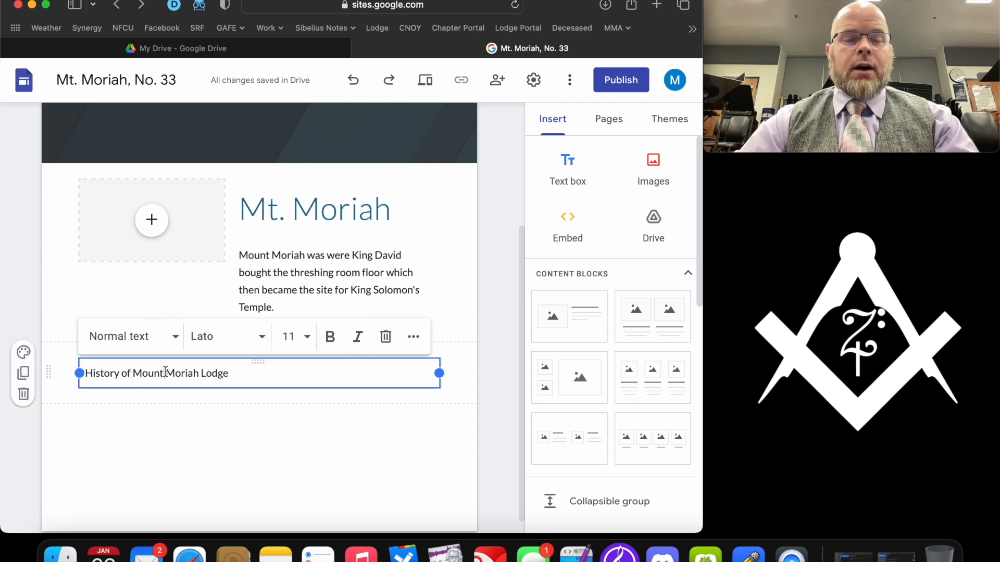
triple_click(201, 375)
left_click(175, 337)
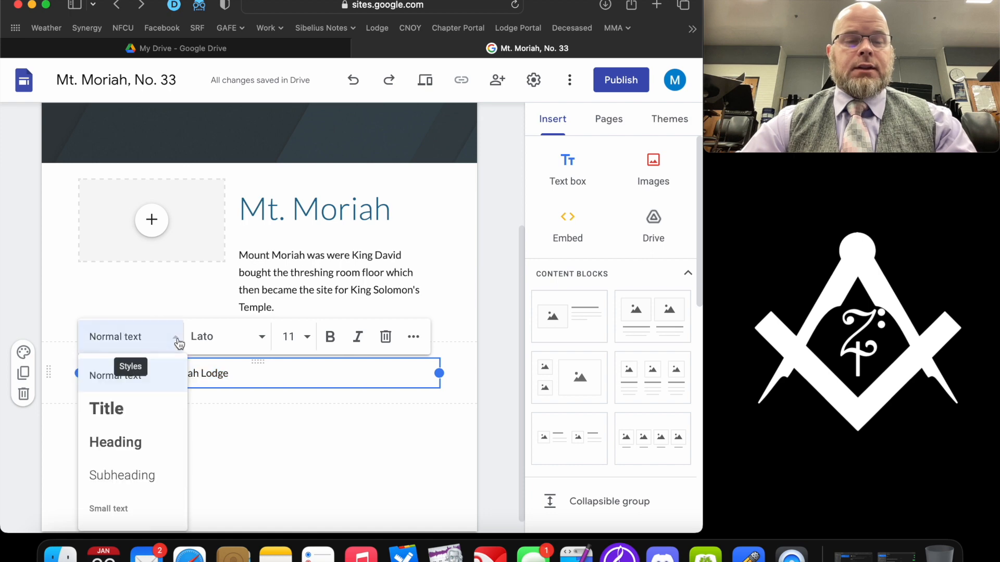
left_click(152, 413)
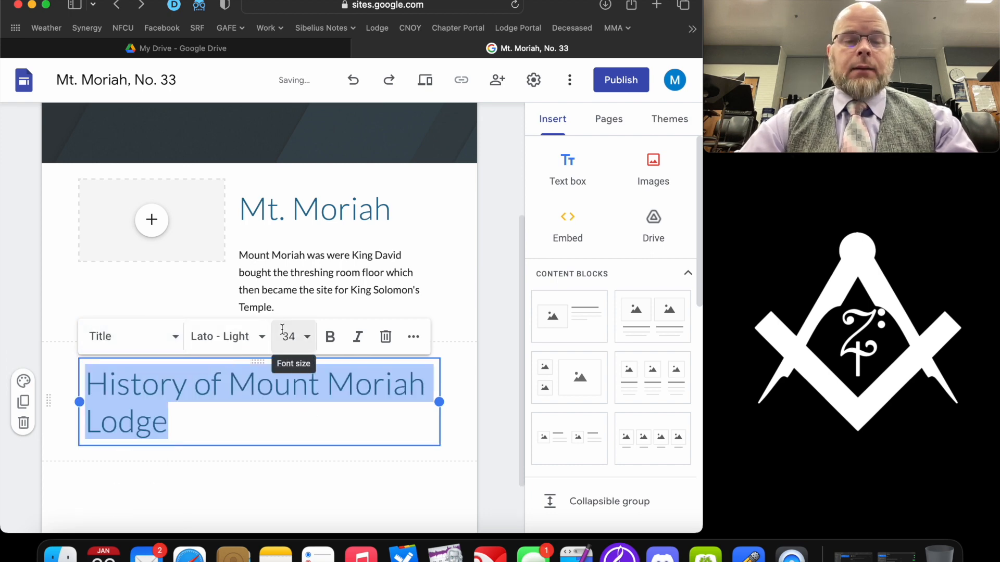
- Center-align the 'History of Mount Moriah Lodge' heading
left_click(414, 337)
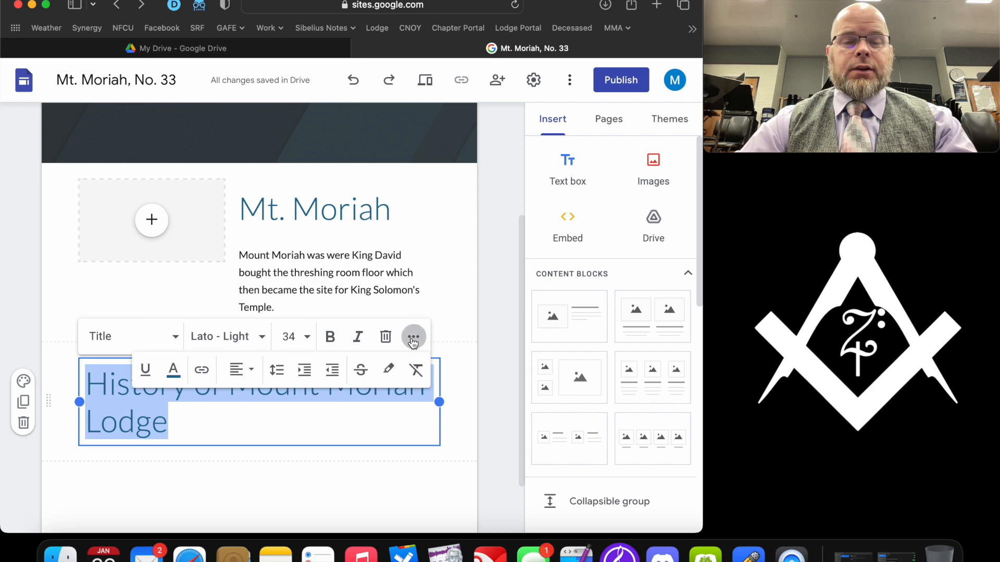
left_click(239, 370)
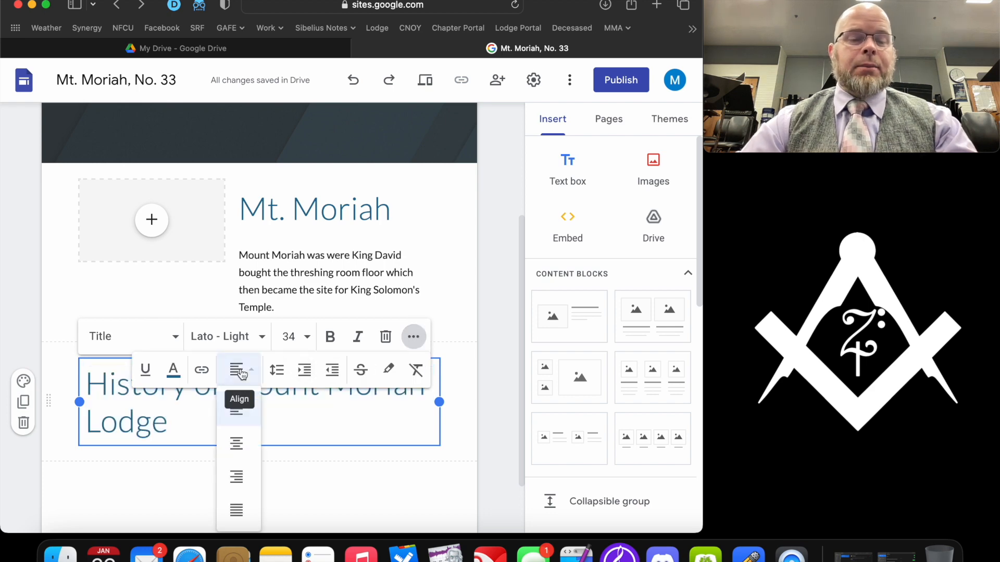
left_click(245, 444)
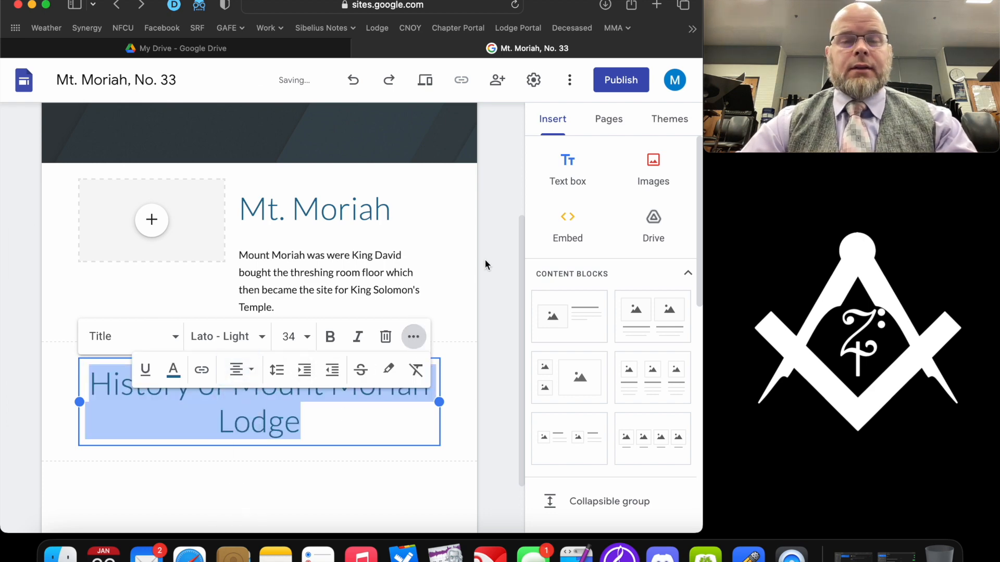
left_click(449, 256)
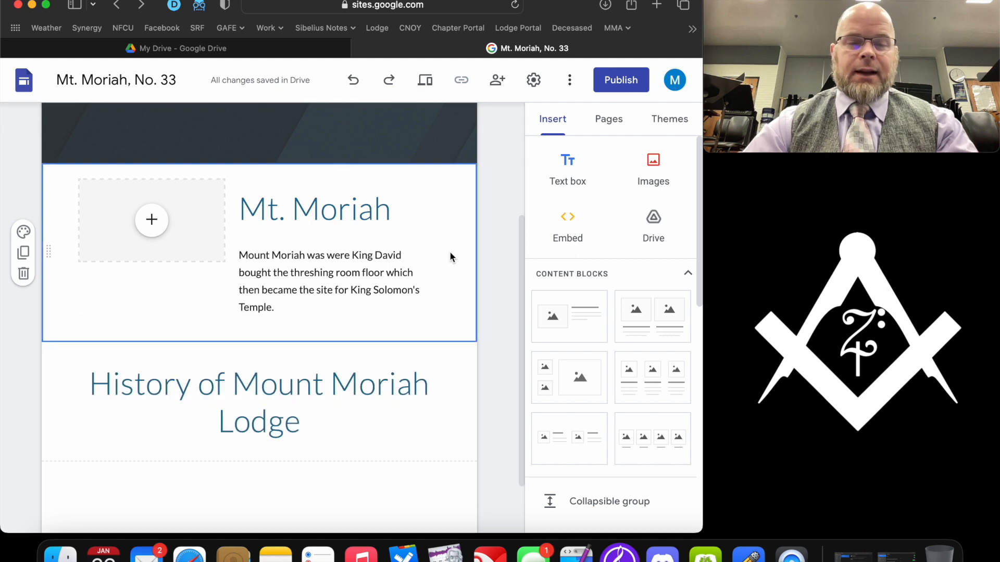
scroll(450, 256, "down", 2)
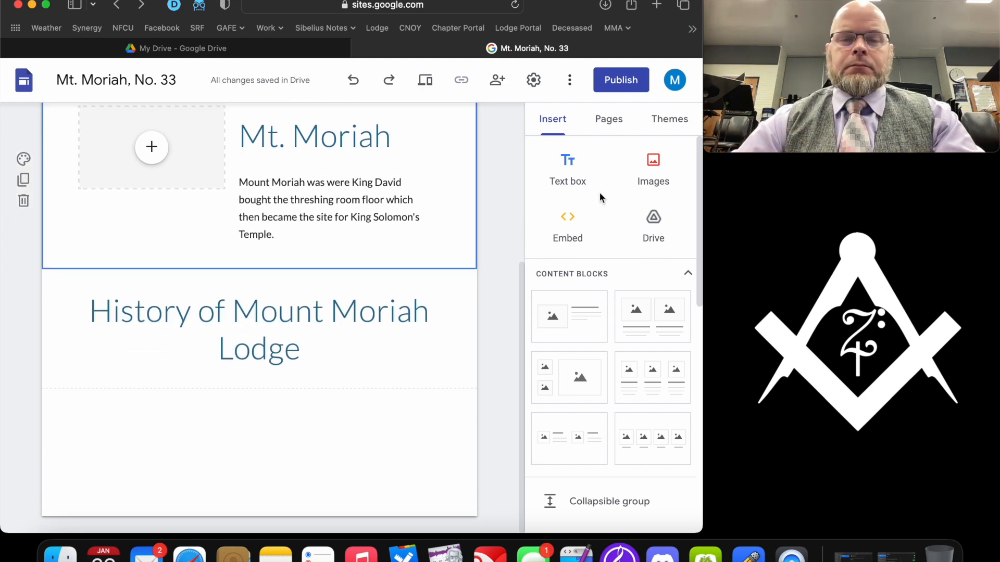
- Add a text box below the heading stating the lodge was Washington County's first, in the late 1700s
left_click(578, 172)
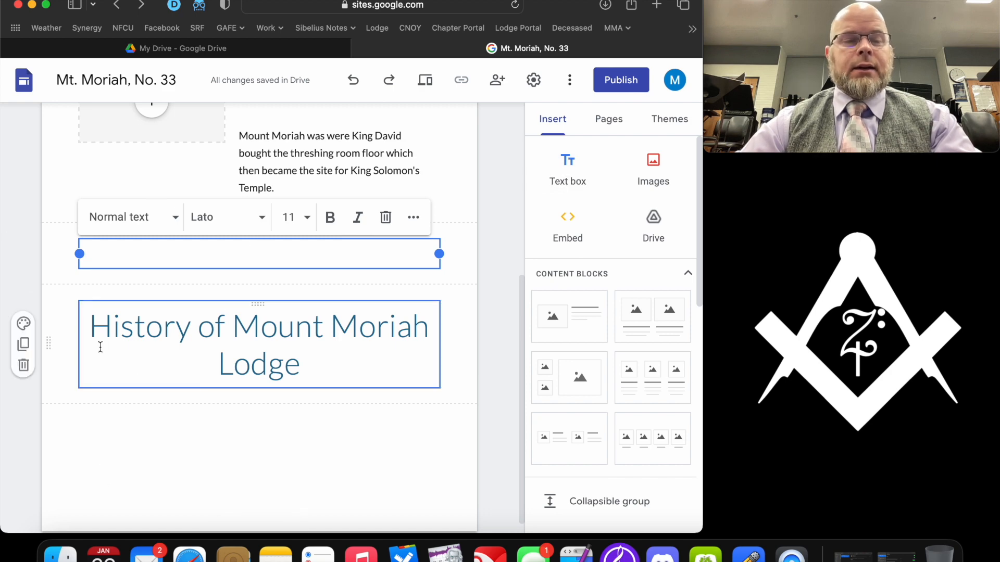
left_click_drag(49, 254, 57, 397)
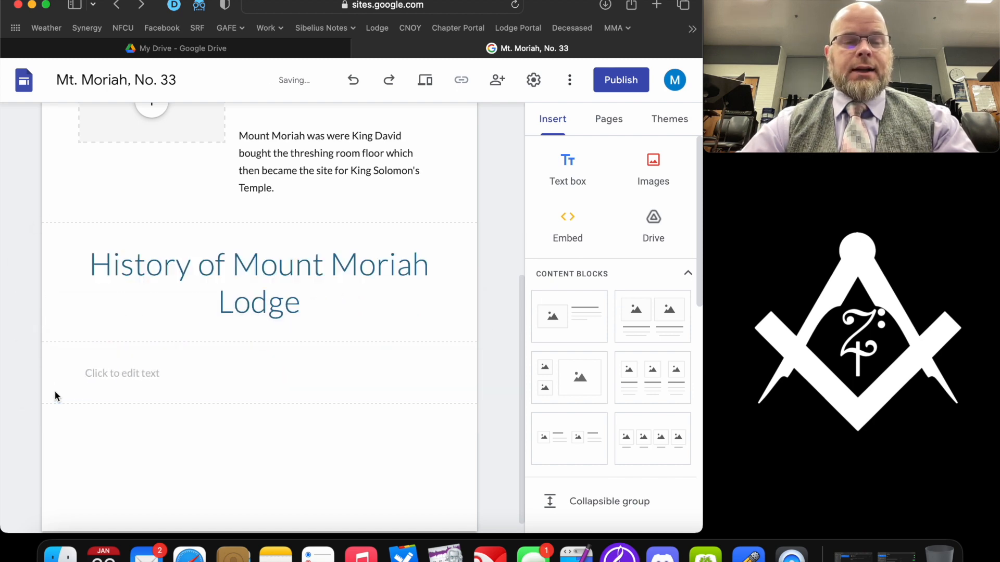
left_click(173, 377)
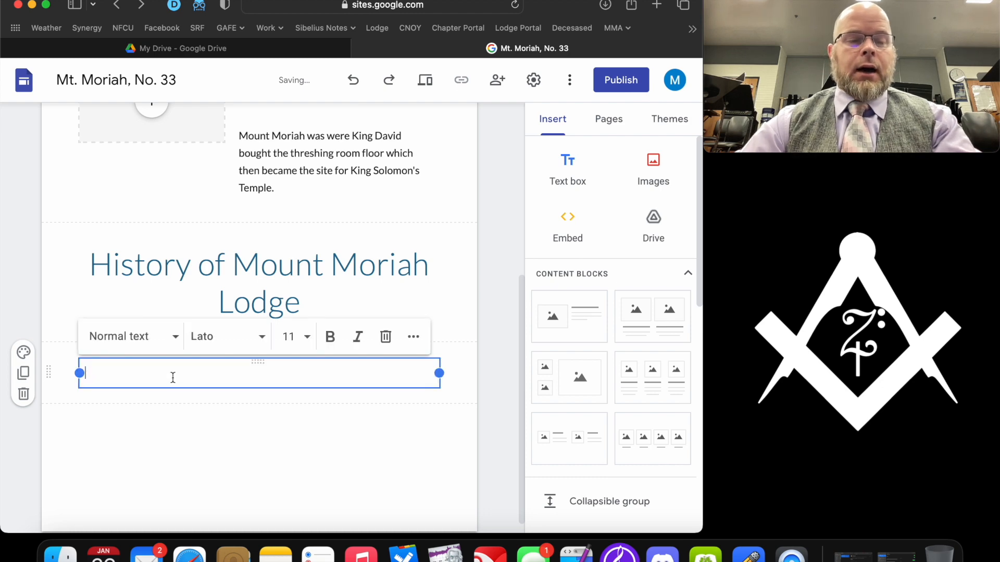
type("Mount Moriah Lodge was the firs")
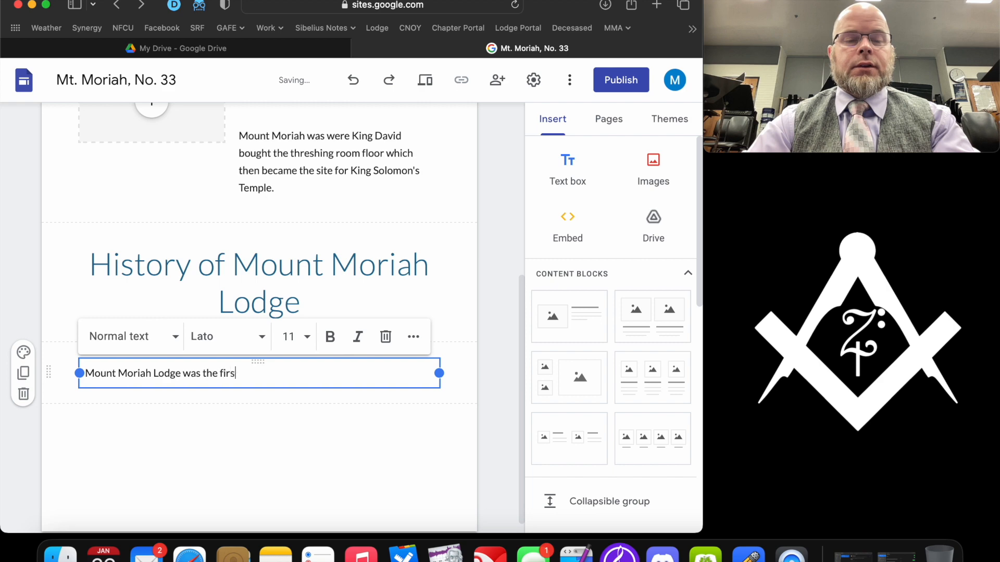
type("t lodge in Wa")
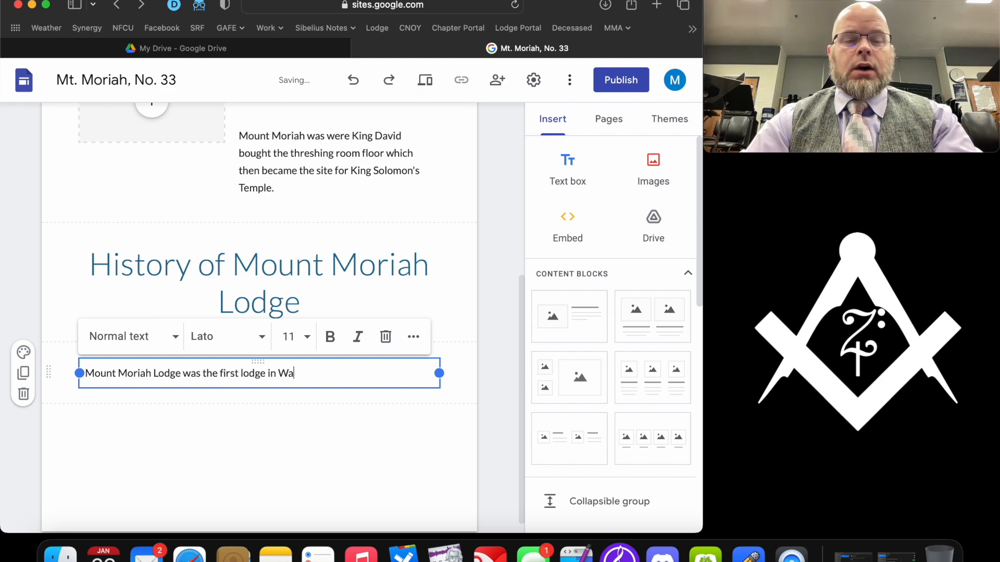
type("shington County in")
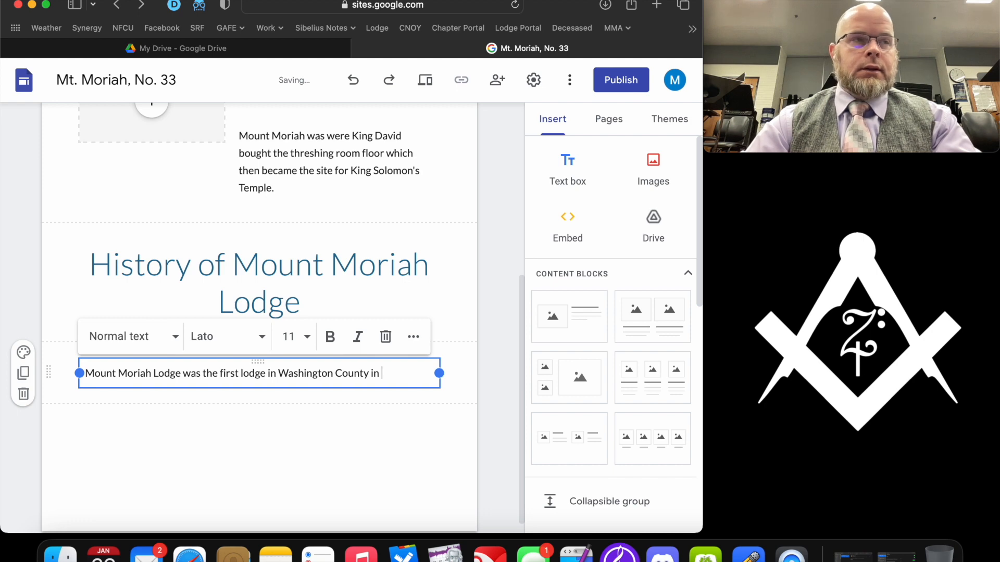
type(" the late ")
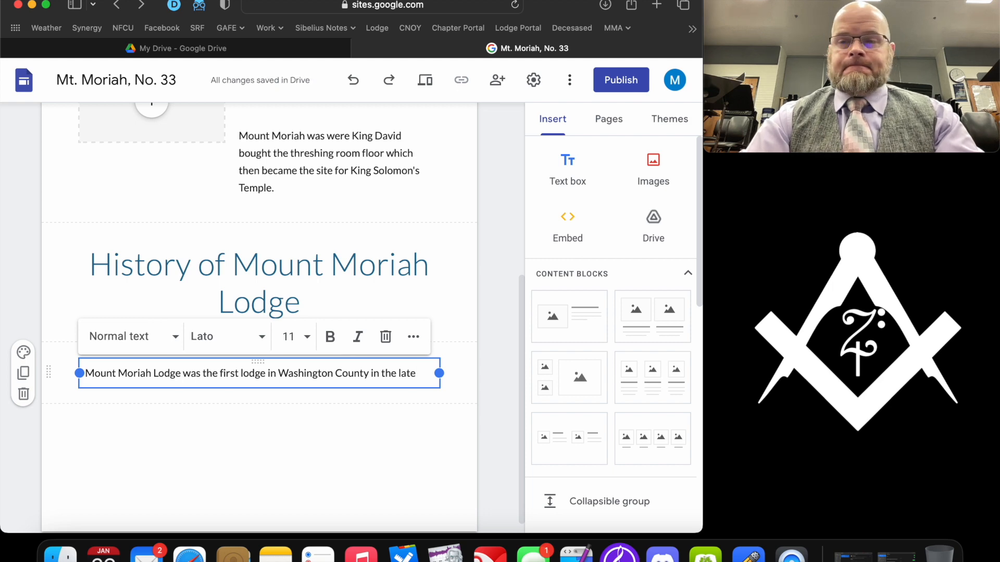
type("1700's.")
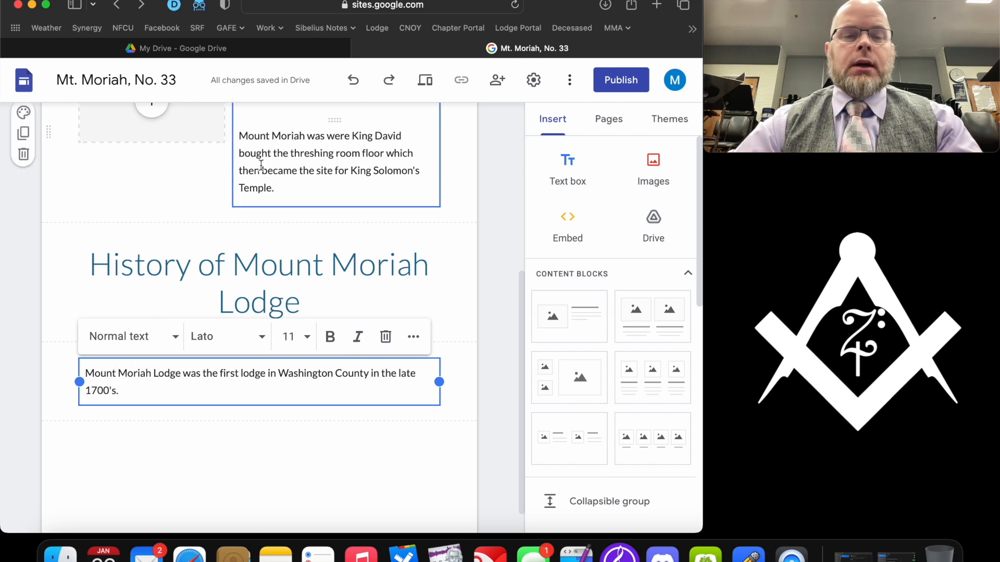
scroll(261, 165, "down", 1)
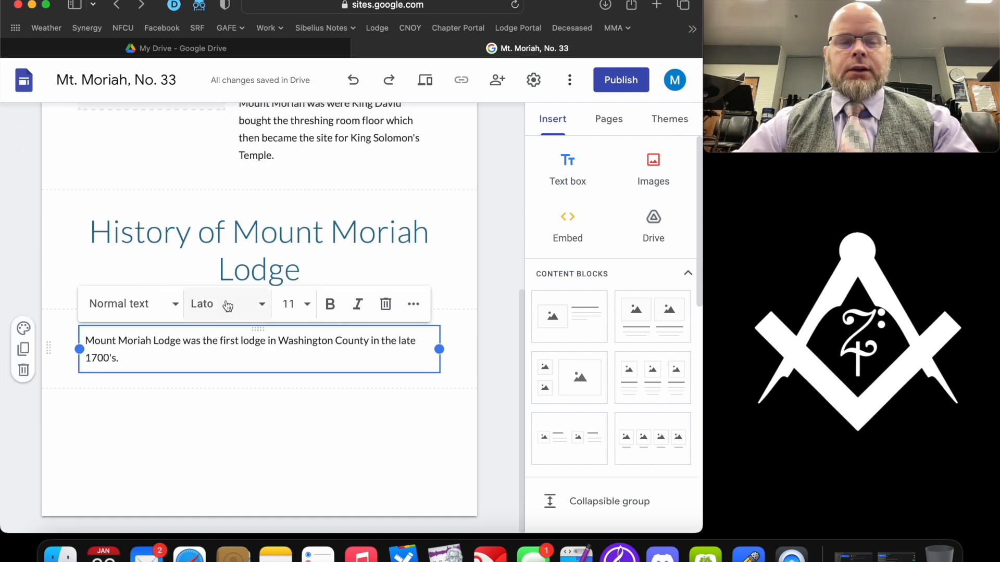
- Add lines saying it became Friendship Lodge No. 84 and was resurrected in 2023
key("Return")
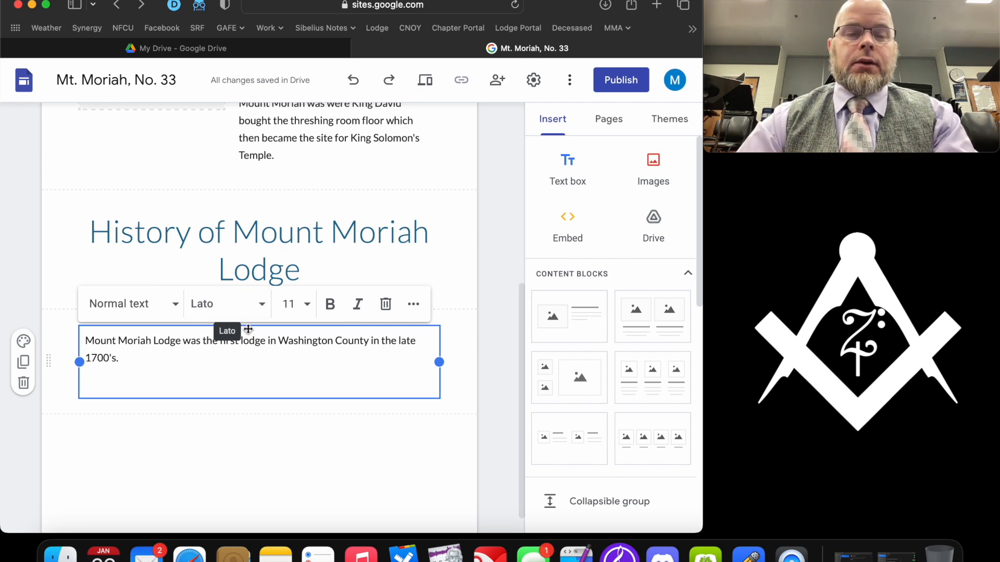
type("It ")
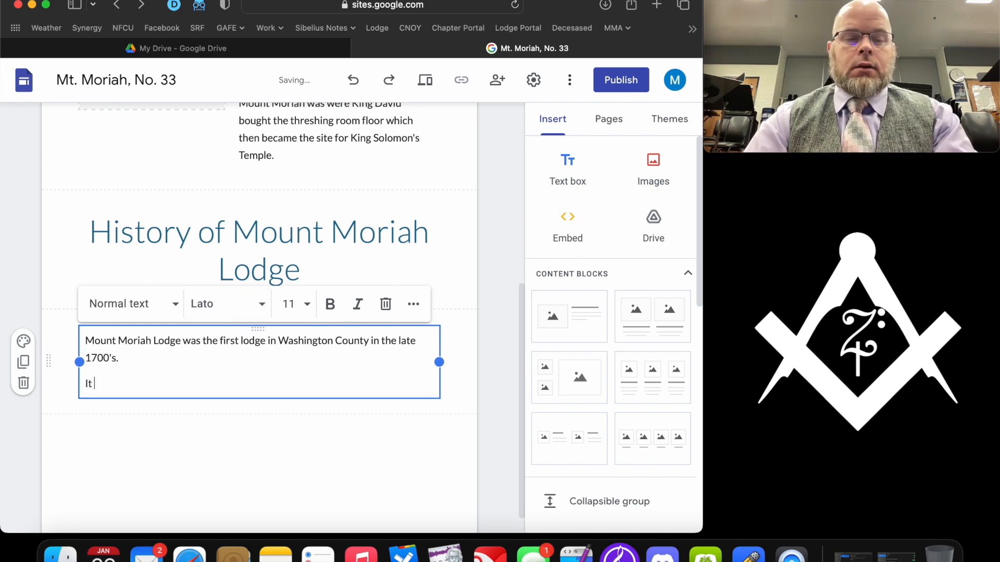
type("eventually disco")
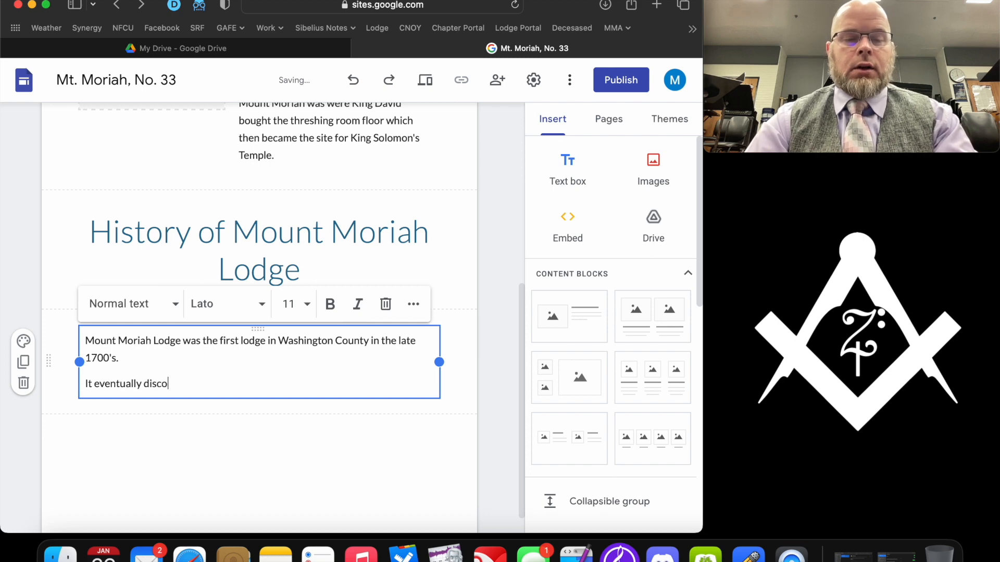
key("BackSpace")
key("BackSpace")
type("olved and beca")
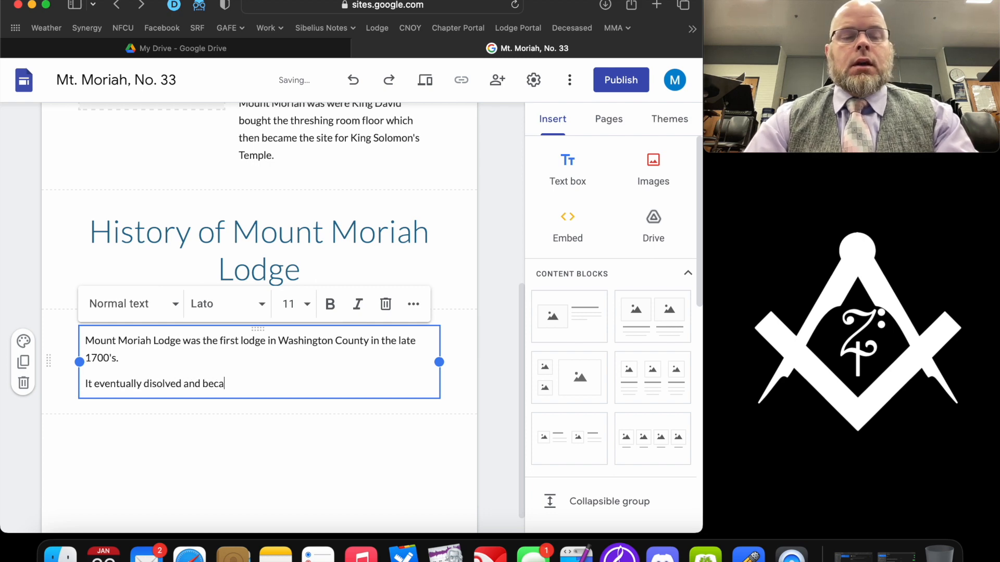
type("me Friendhsip")
key("BackSpace")
key("BackSpace")
key("BackSpace")
type("ship Lodge No. 84")
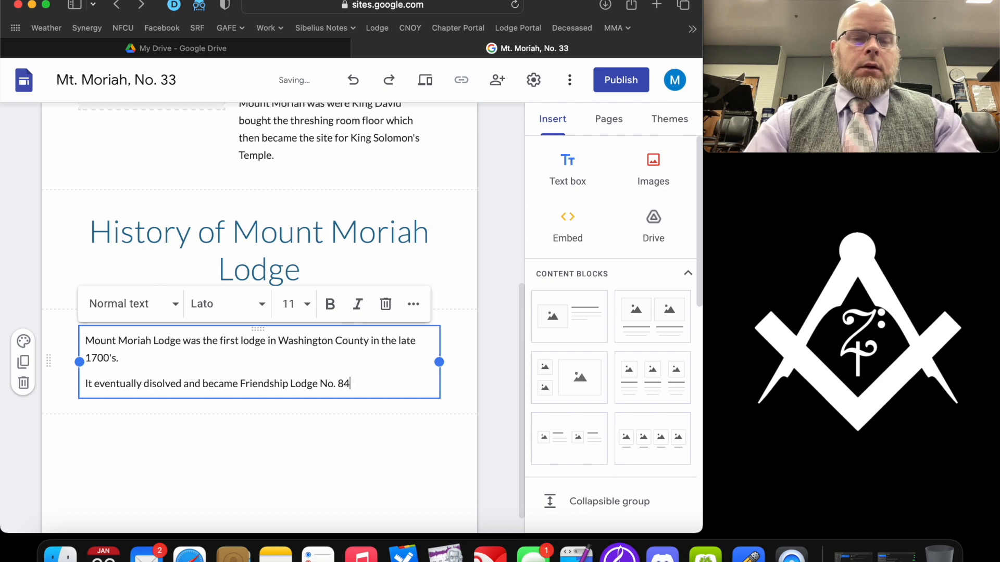
key("Return")
type("It was resurrected in")
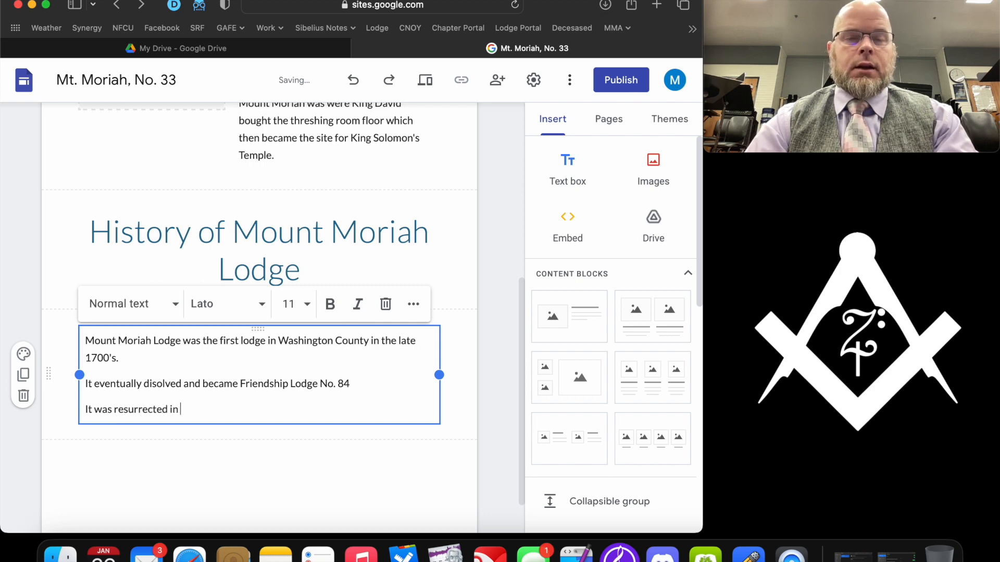
type(" 2023.")
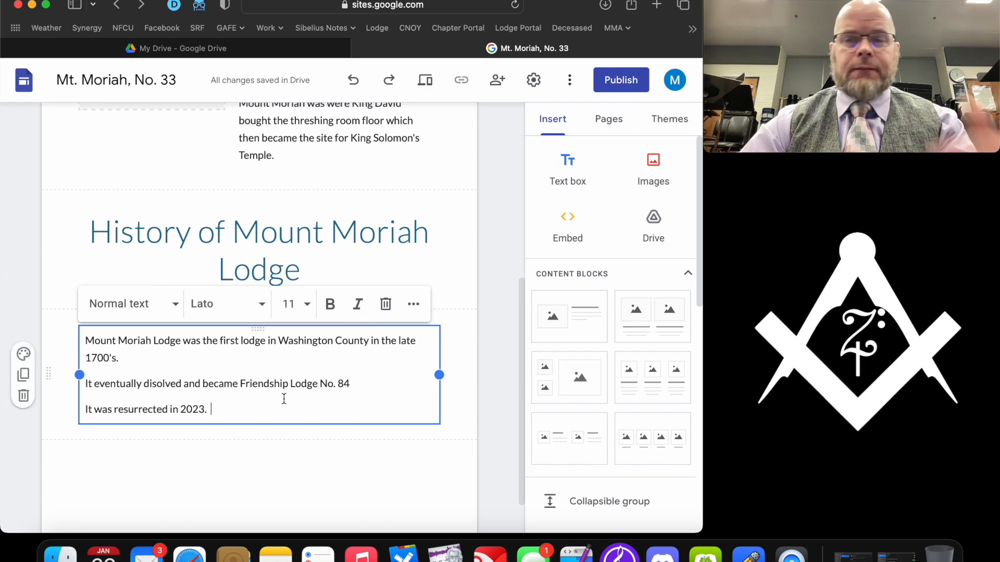
- Add a new site page named 'Contact' beside Home and History
left_click(488, 221)
scroll(409, 234, "up", 6)
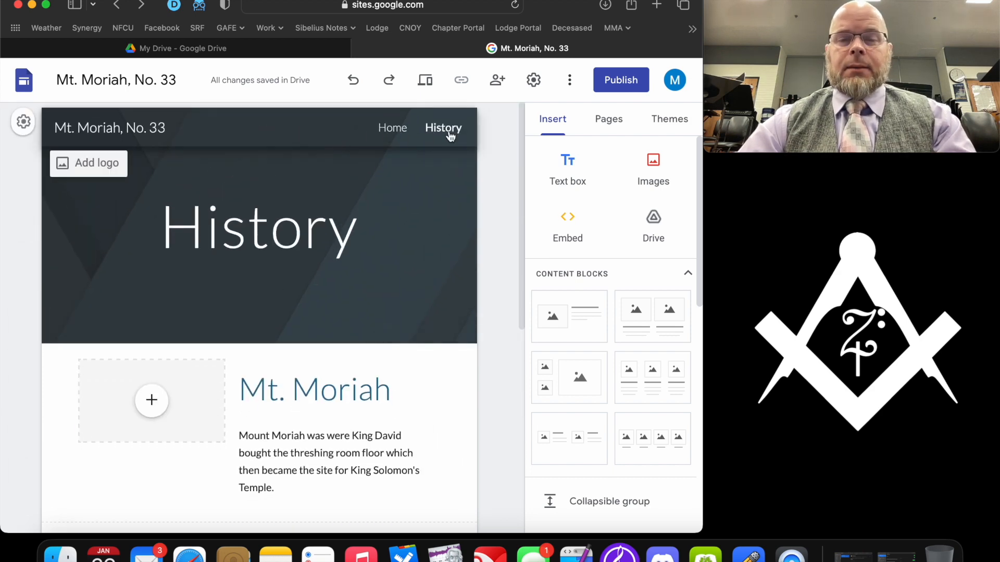
left_click(614, 124)
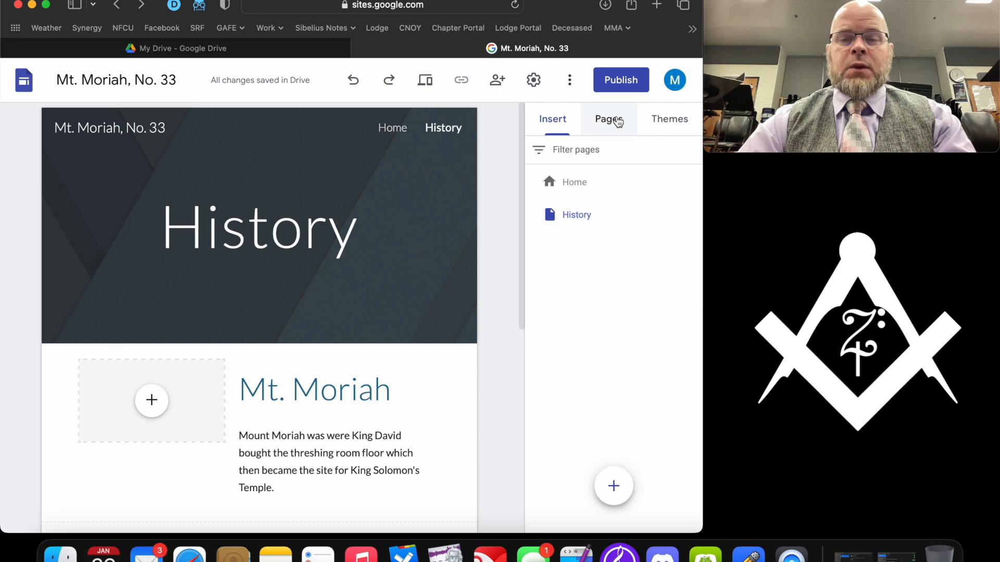
left_click(613, 485)
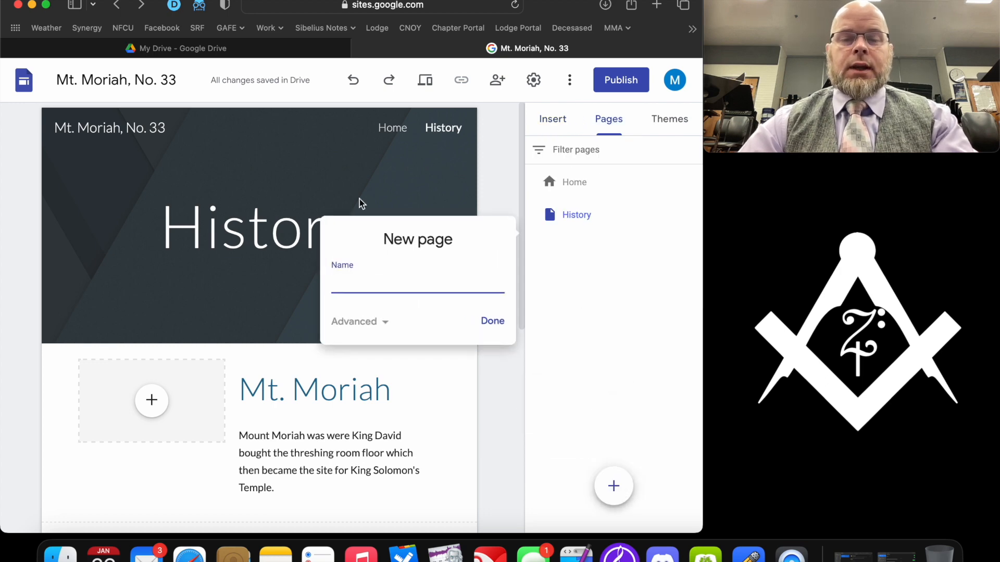
type("Contact")
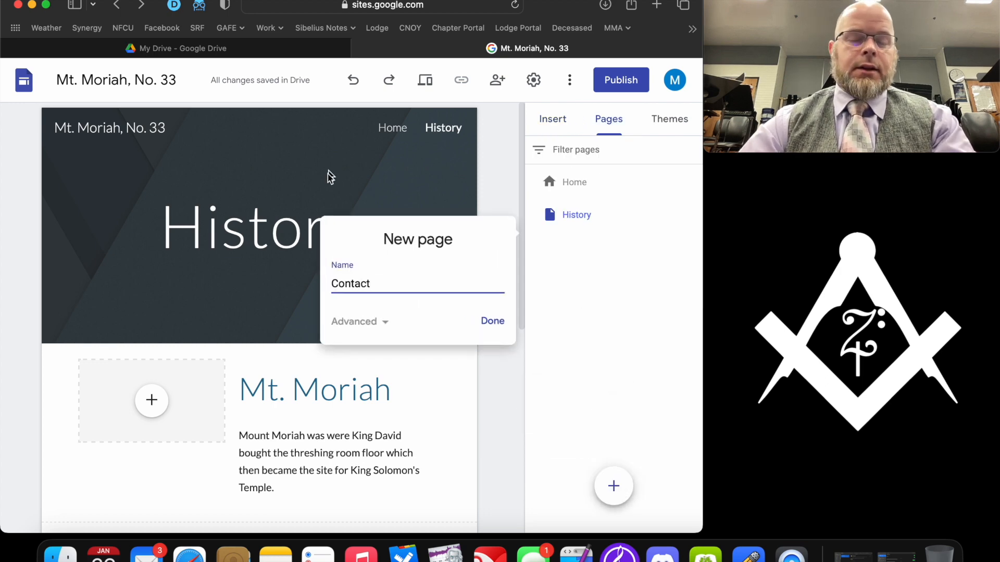
left_click(499, 322)
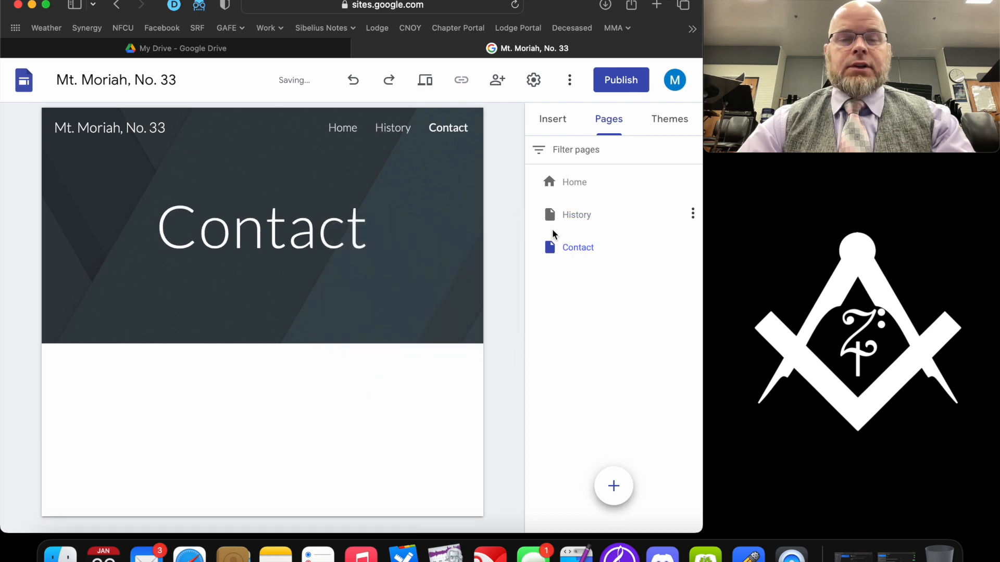
left_click(565, 125)
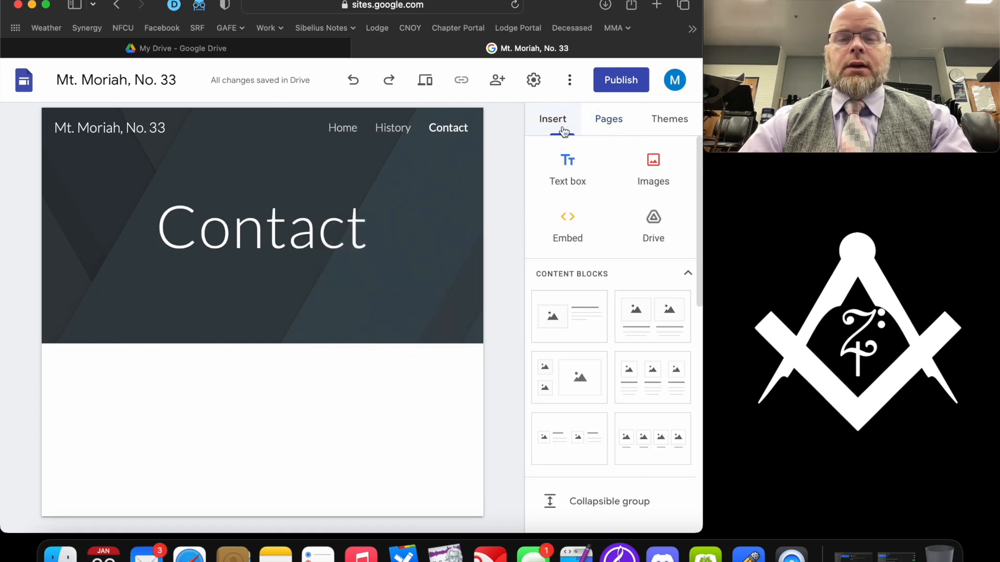
scroll(655, 186, "down", 10)
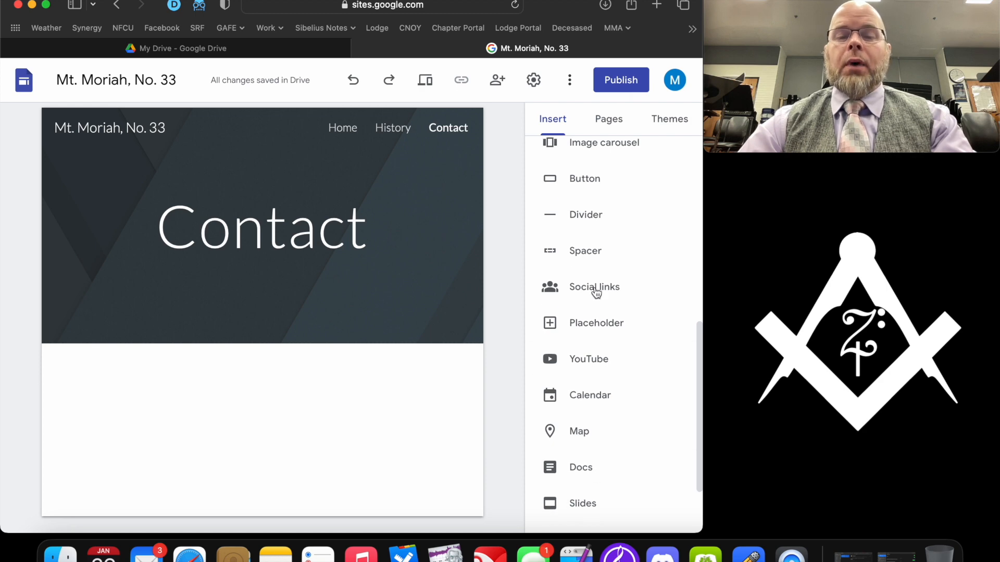
scroll(595, 267, "down", 2)
scroll(595, 267, "down", 2)
scroll(595, 271, "up", 10)
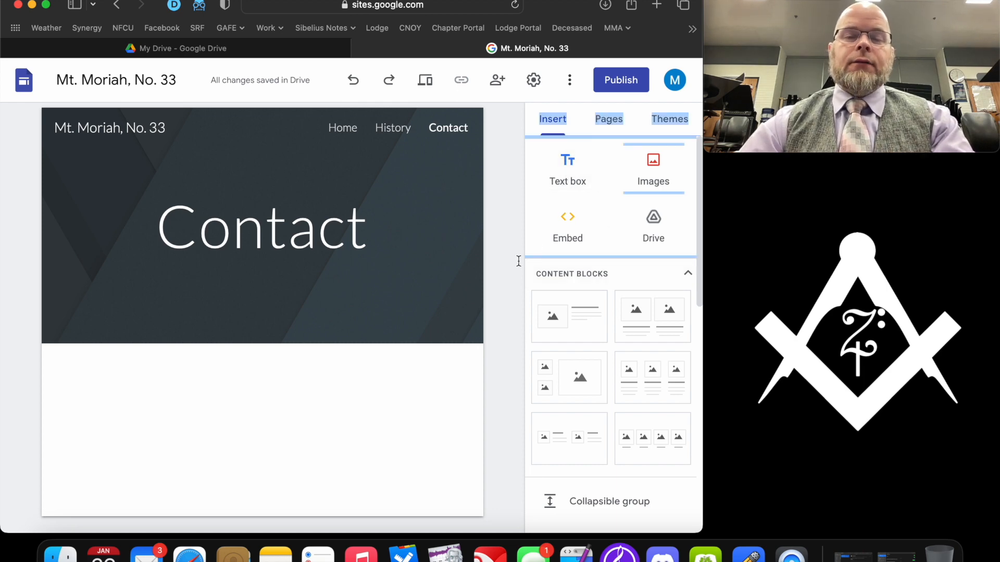
- Place a single empty text box on the Contact page, removing the extra one
left_click(571, 177)
left_click(572, 177)
mouse_move(169, 370)
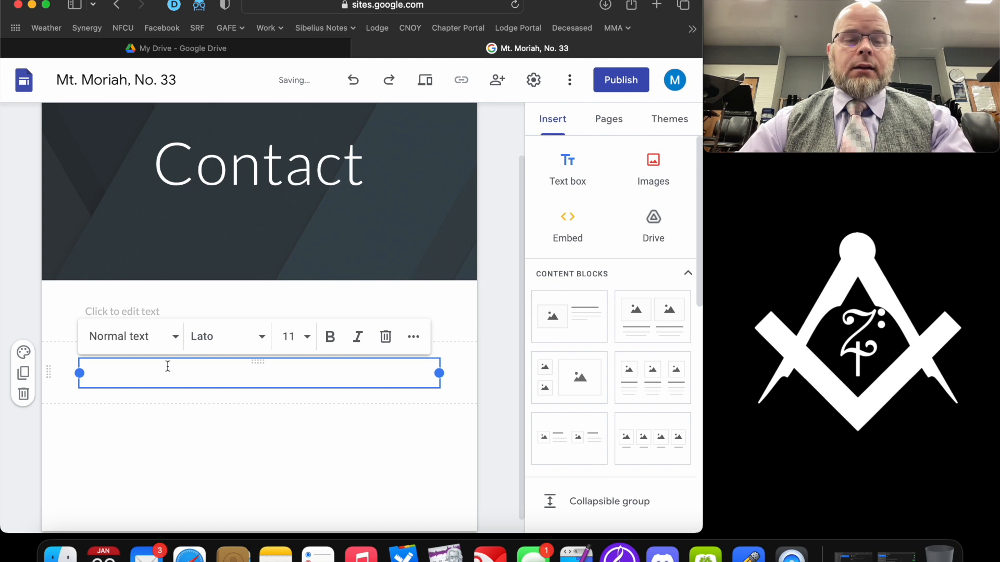
left_click(23, 394)
left_click(125, 359)
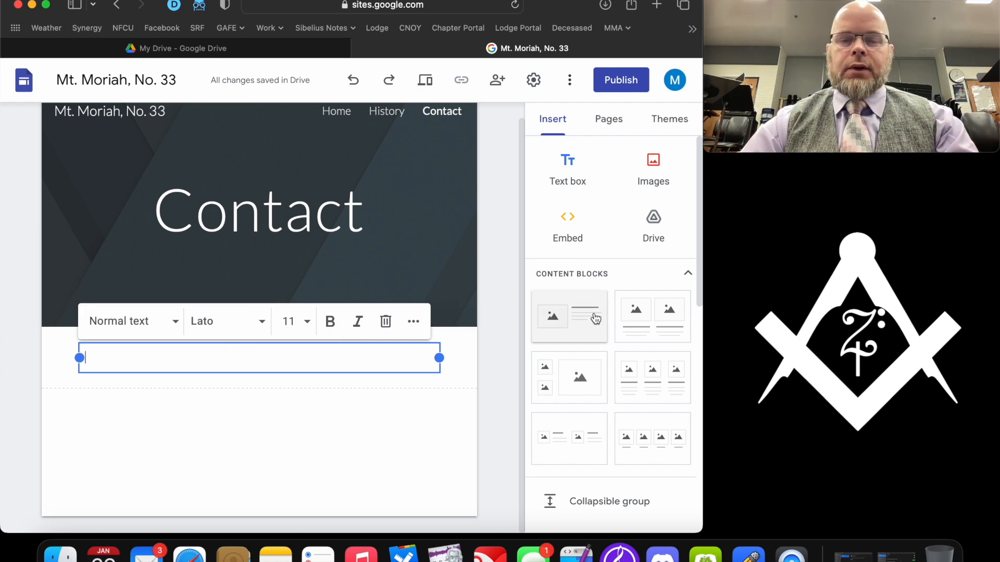
scroll(620, 299, "down", 10)
scroll(620, 302, "down", 2)
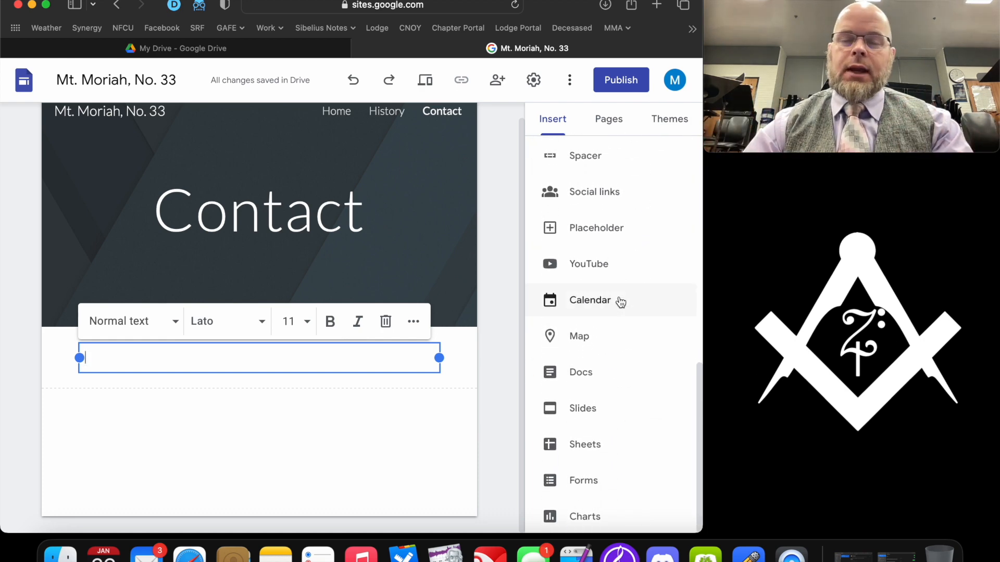
scroll(620, 301, "up", 10)
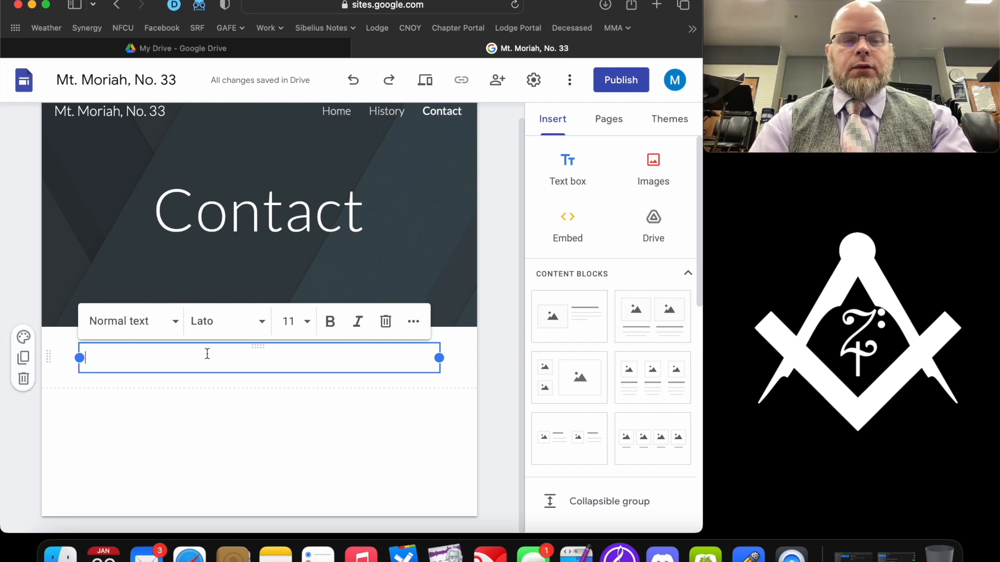
- Type 'If you want more information, please email us at' plus the lodge's e-mail address, then select 'email'
type("If you want more information, please email us at")
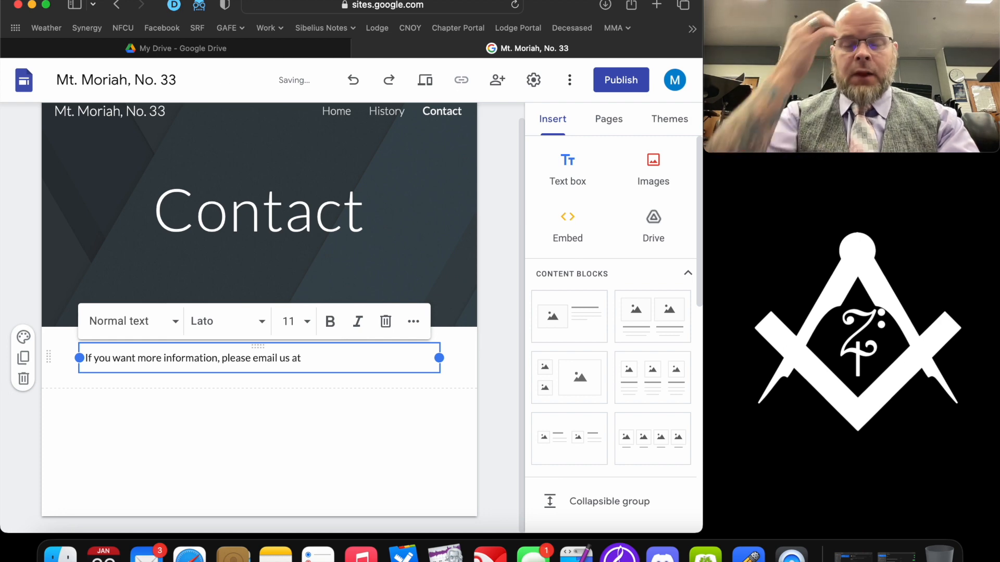
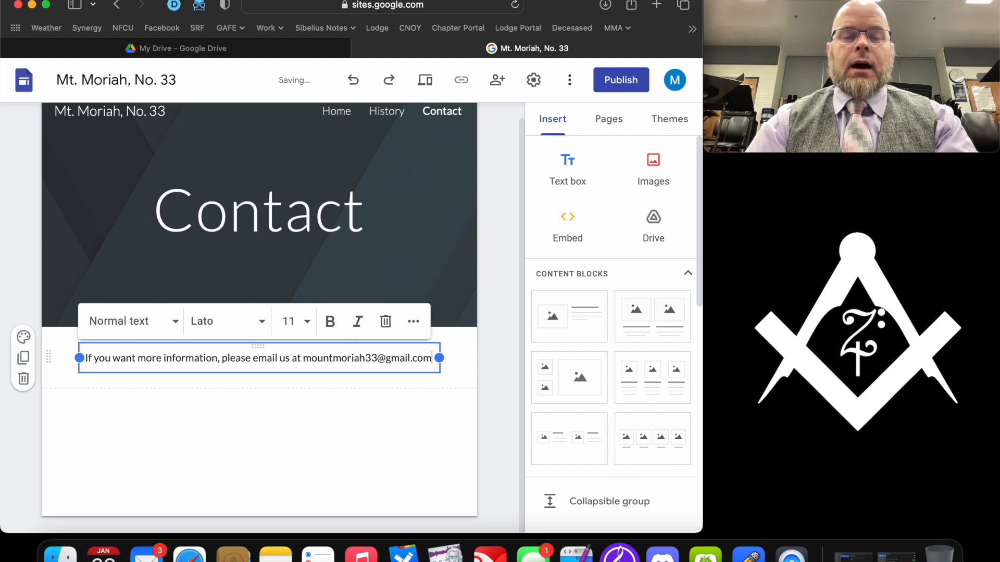
left_click_drag(253, 360, 277, 360)
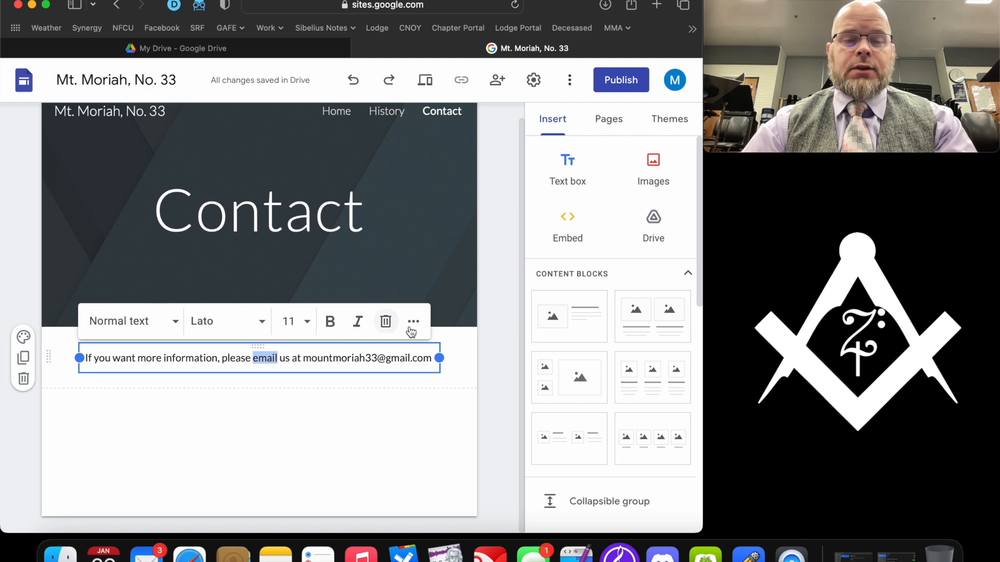
- Link the word 'email' to a mailto: link with the lodge's e-mail address
left_click(414, 323)
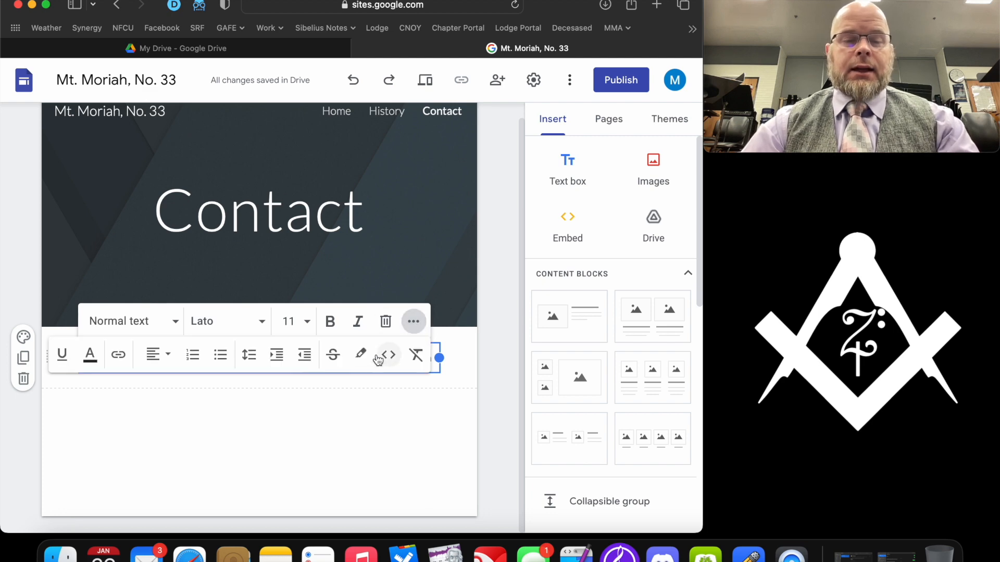
left_click(123, 359)
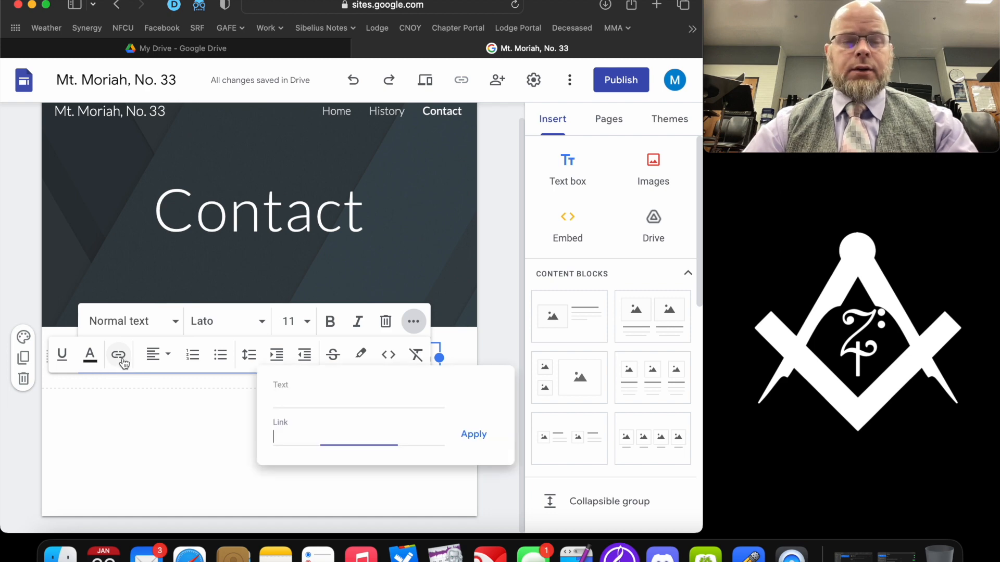
left_click(475, 395)
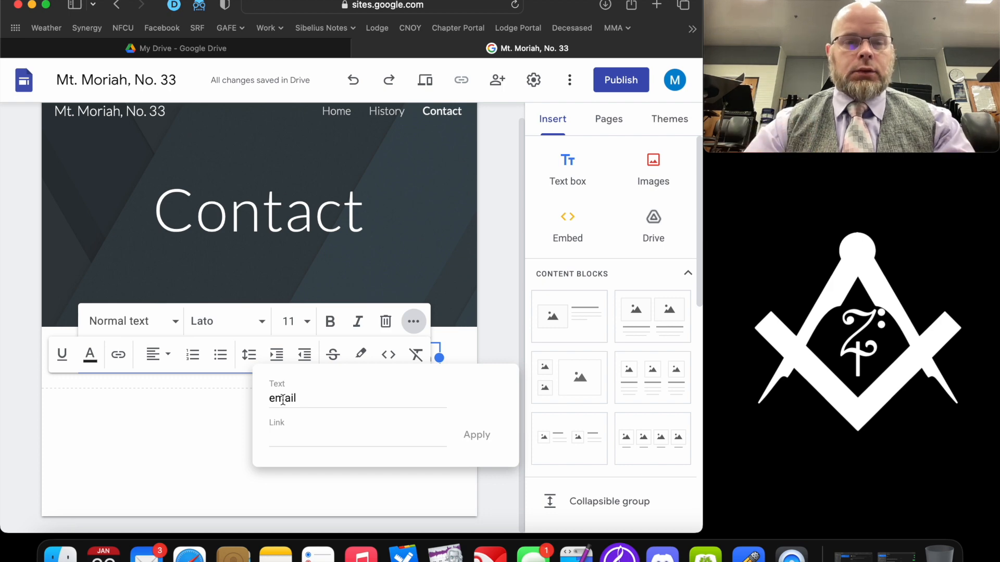
left_click(289, 437)
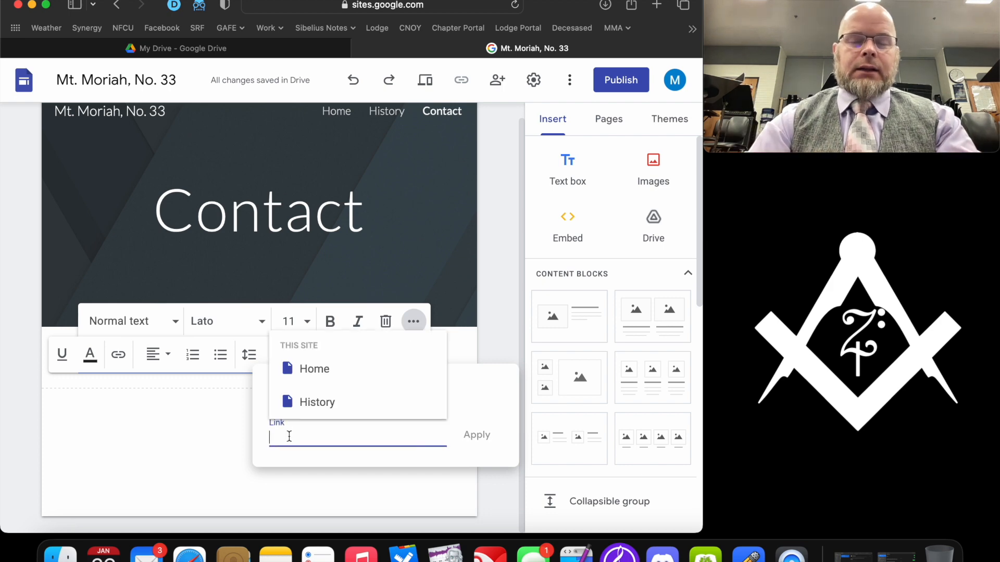
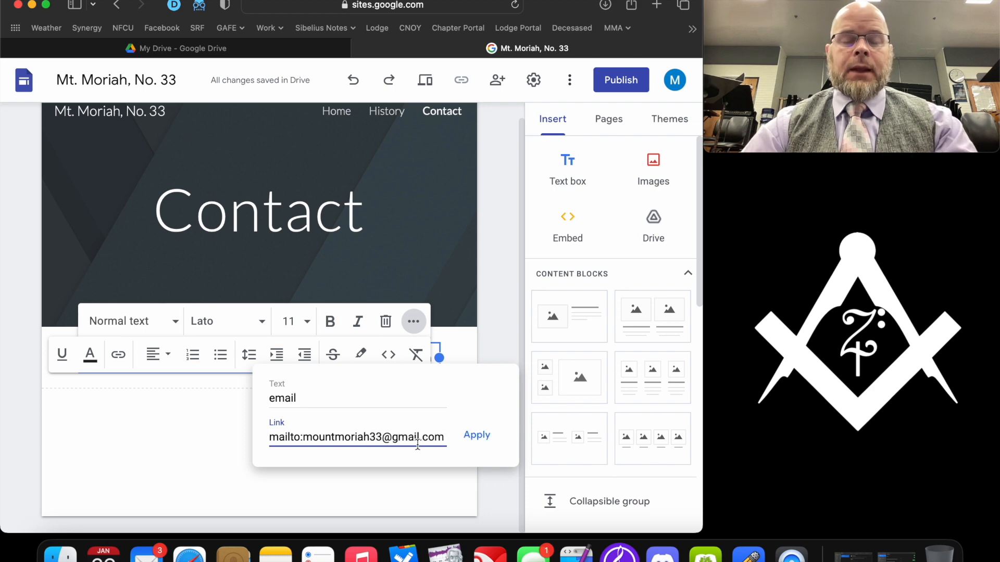
left_click(483, 442)
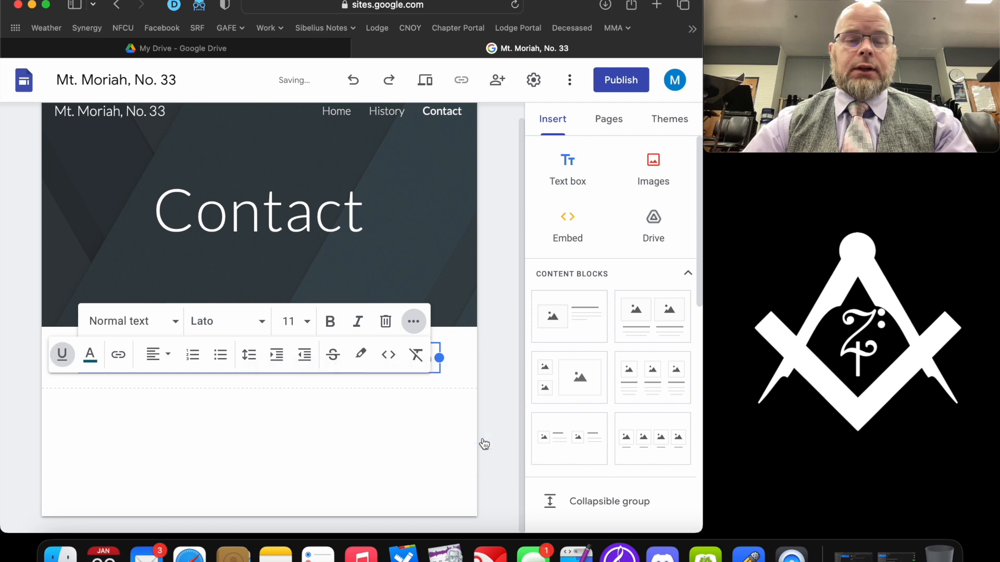
left_click(204, 413)
left_click(264, 359)
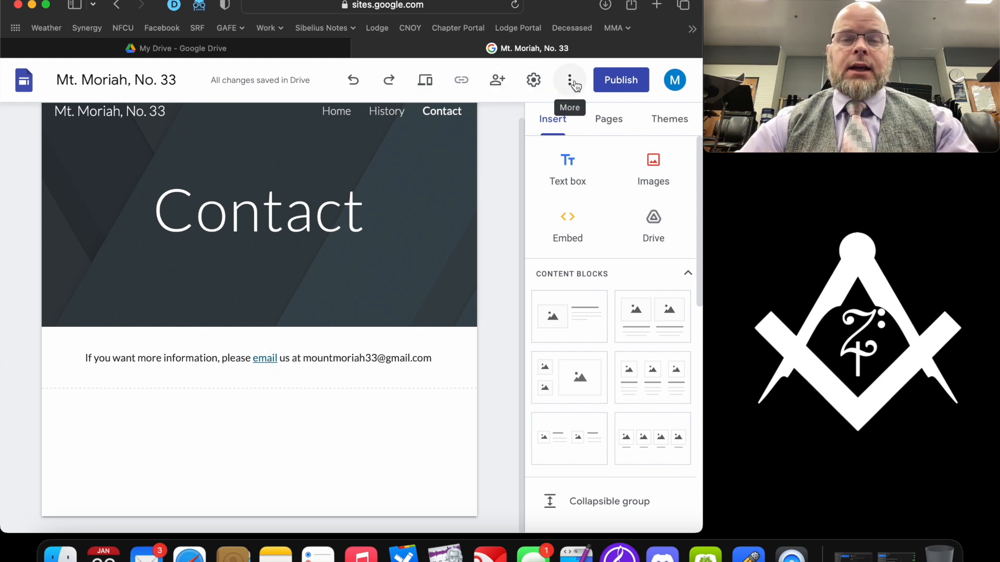
left_click(426, 84)
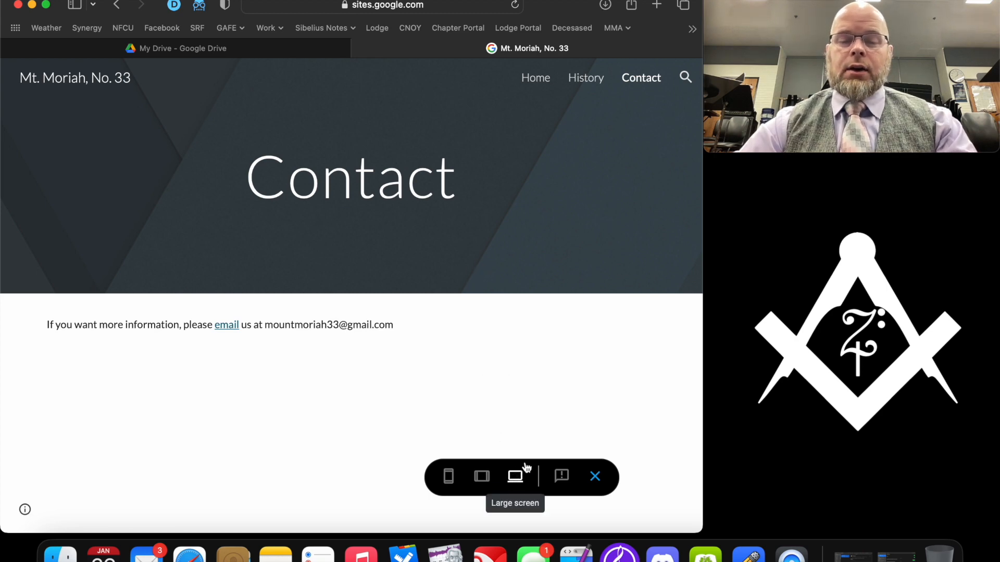
left_click(228, 326)
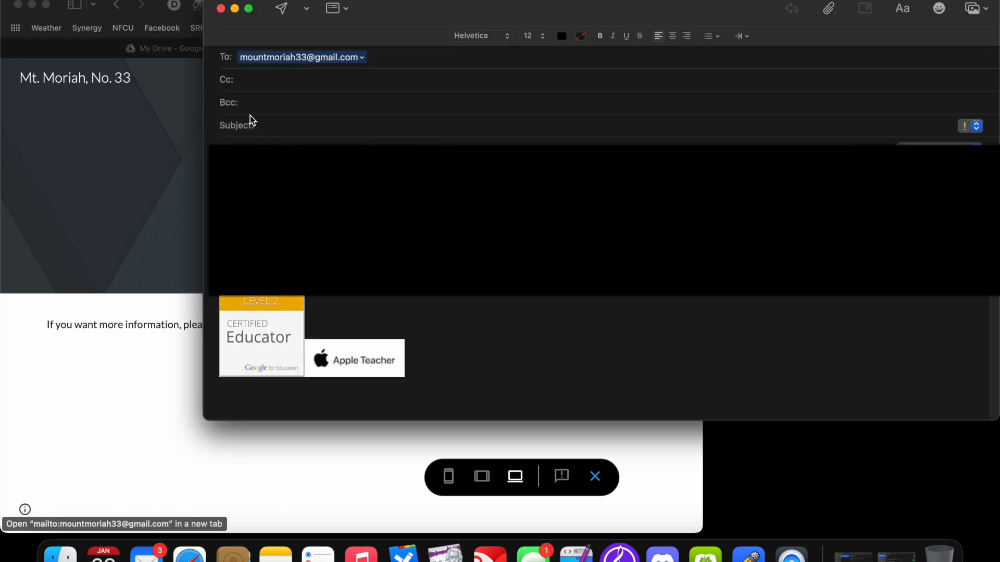
left_click(221, 8)
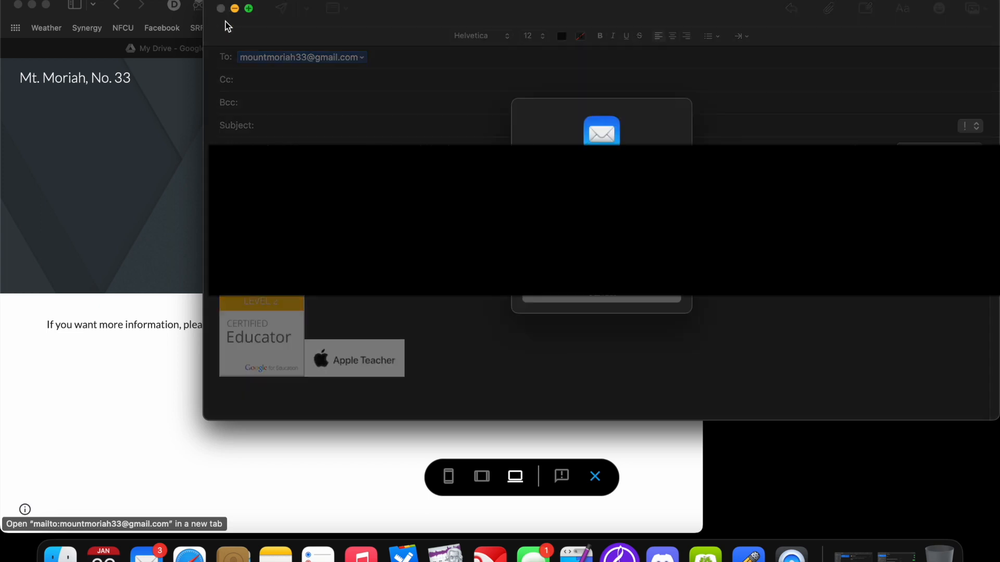
left_click(601, 268)
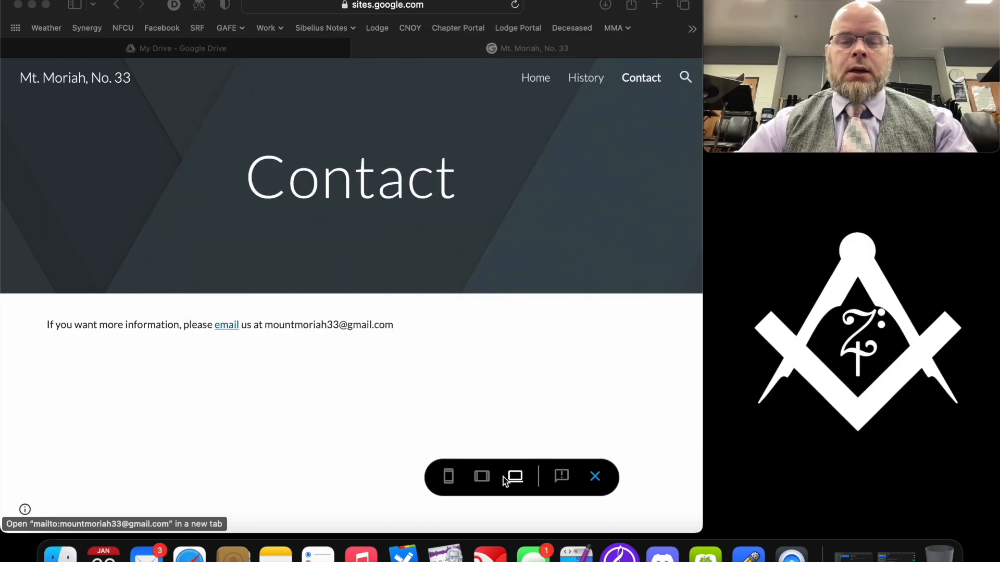
left_click(486, 479)
left_click(483, 478)
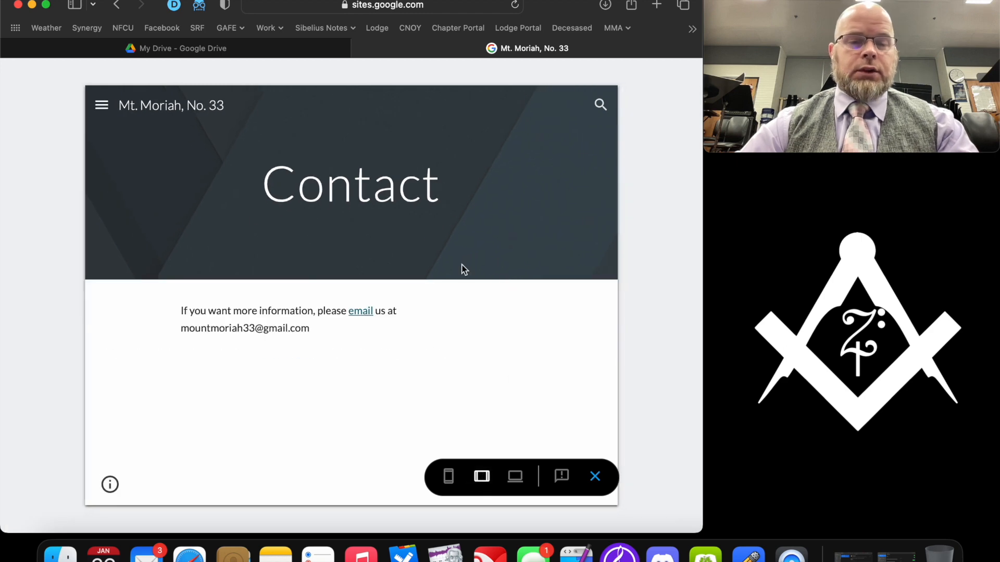
left_click(449, 477)
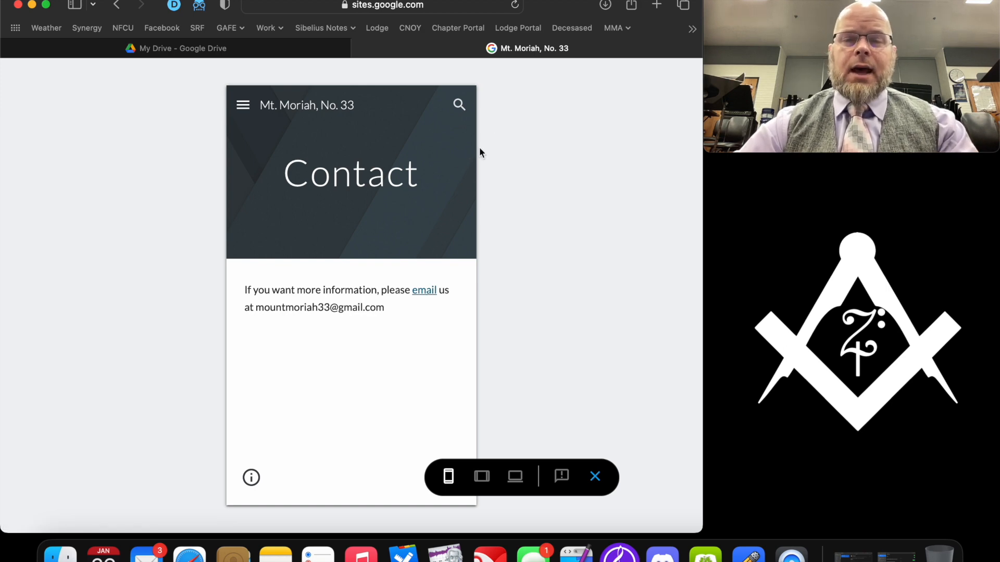
left_click(595, 476)
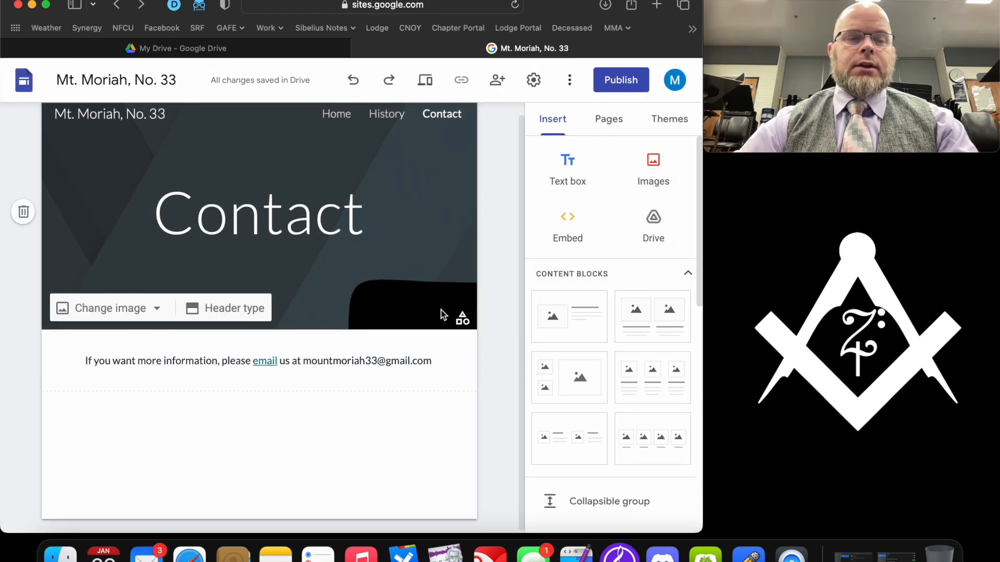
scroll(443, 315, "up", 1)
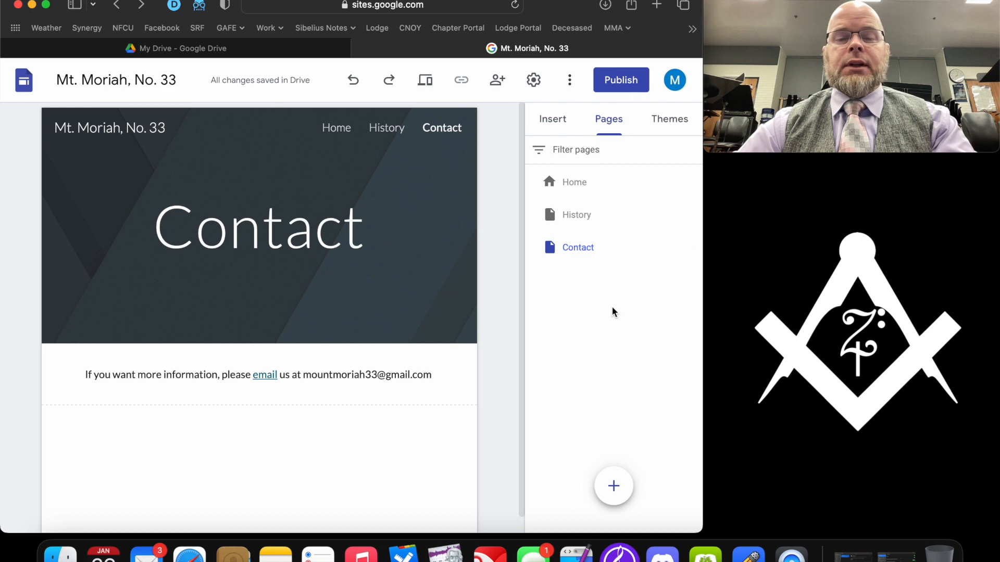
- Create a new page named 'Calendar' and select its header title
left_click(613, 486)
type("Calendar")
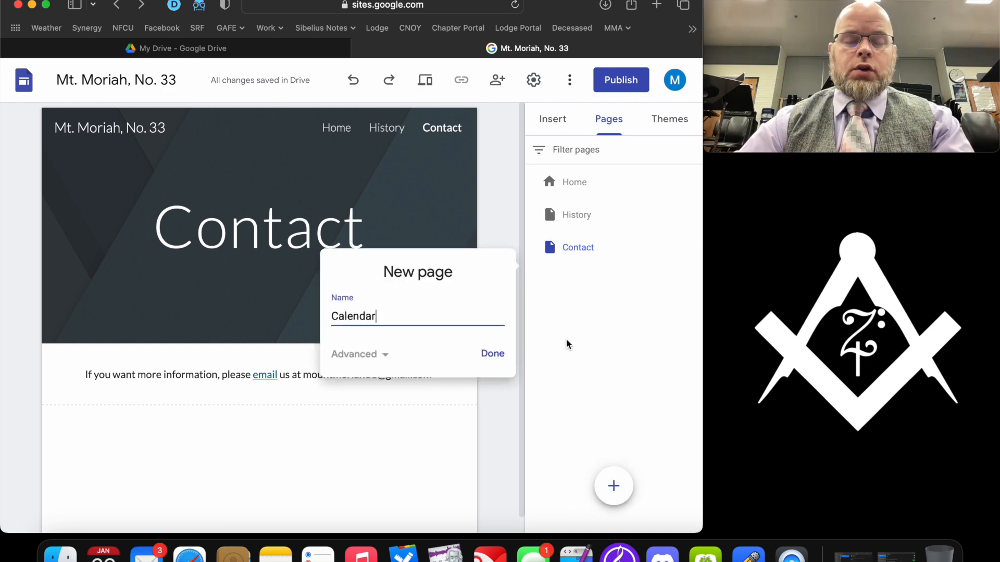
left_click(493, 355)
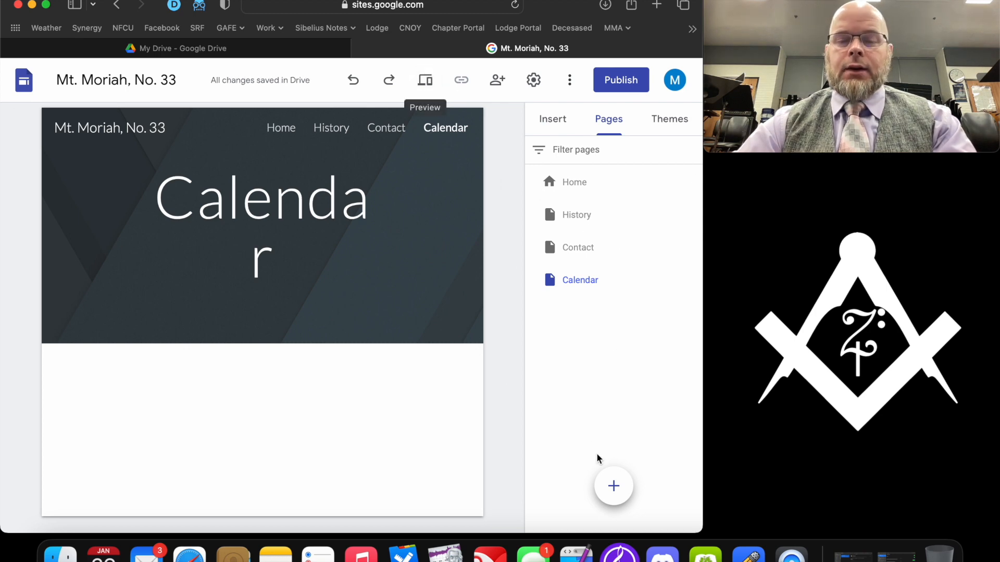
left_click(275, 197)
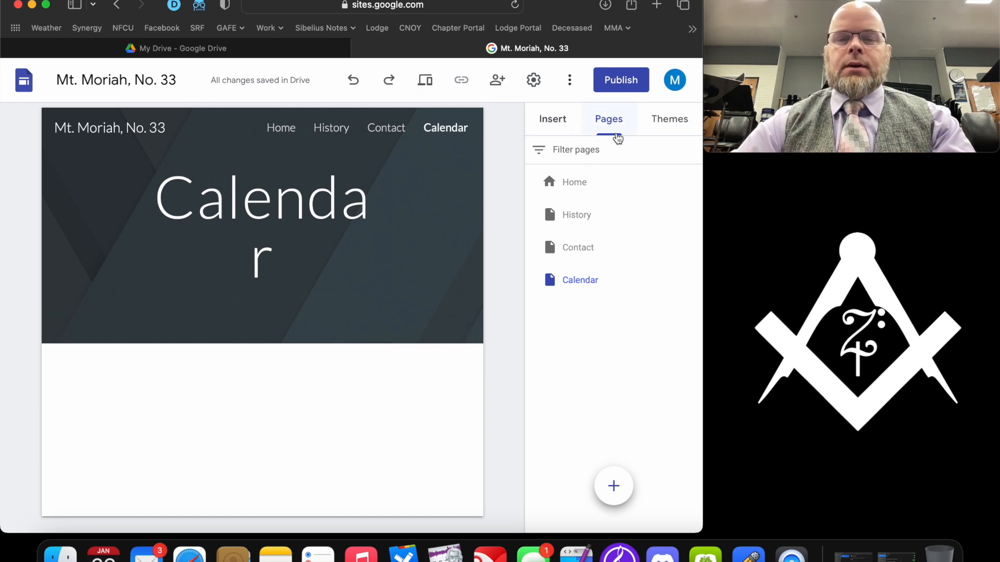
- Embed the 'Mount Moriah, No. 33' calendar and resize it to the content column's width
left_click(555, 119)
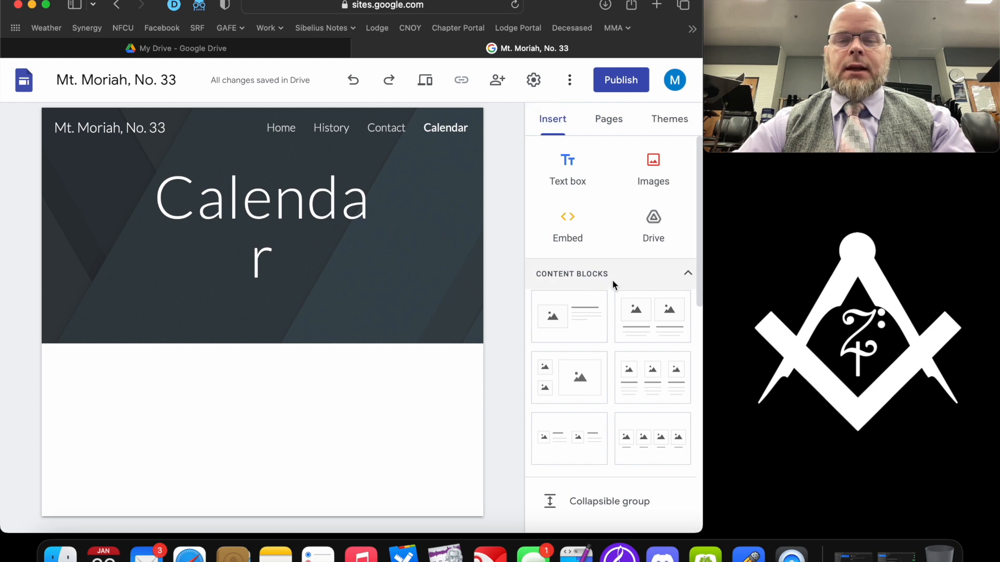
scroll(612, 282, "down", 10)
scroll(612, 281, "down", 3)
left_click(590, 324)
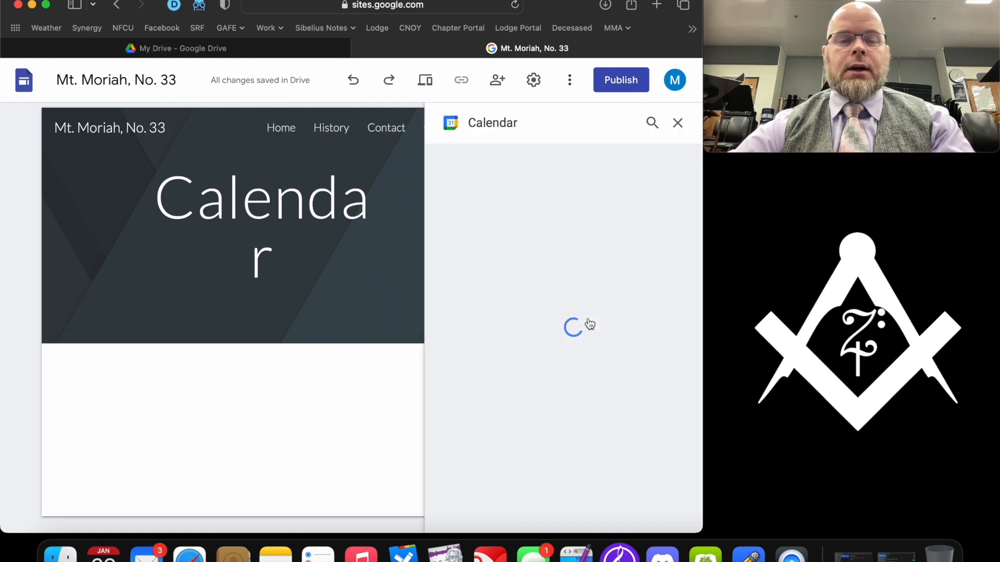
left_click(537, 201)
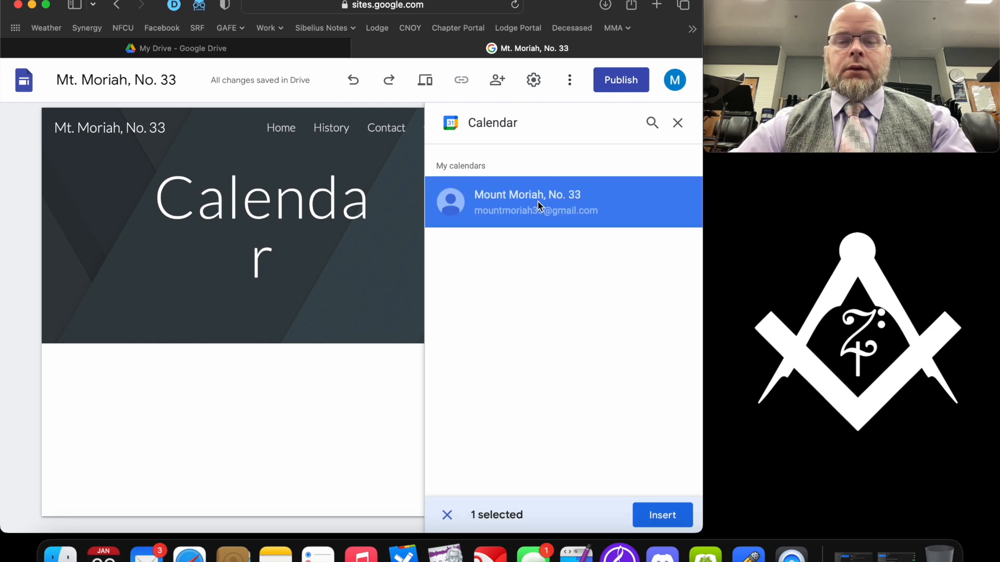
left_click(667, 520)
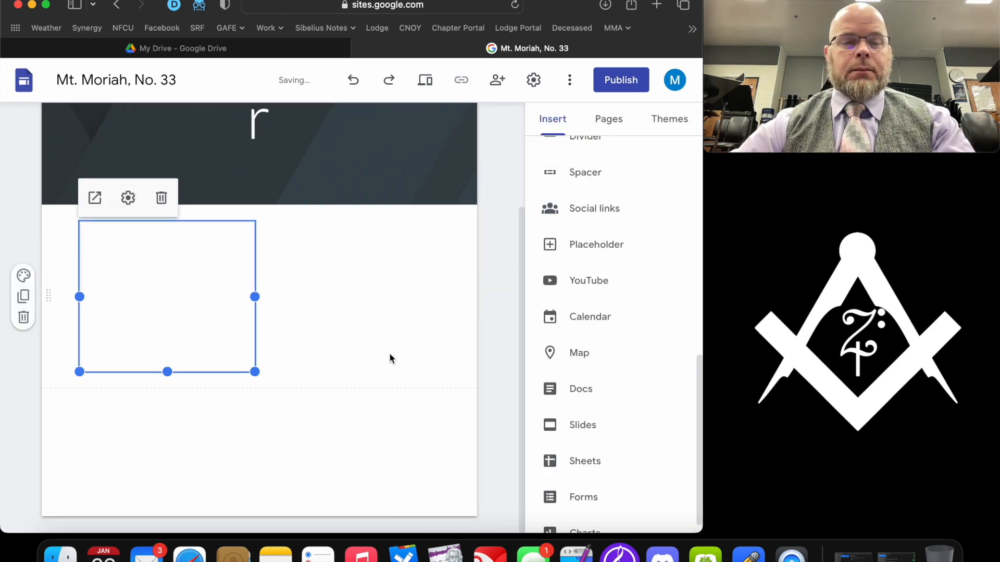
left_click_drag(255, 372, 438, 455)
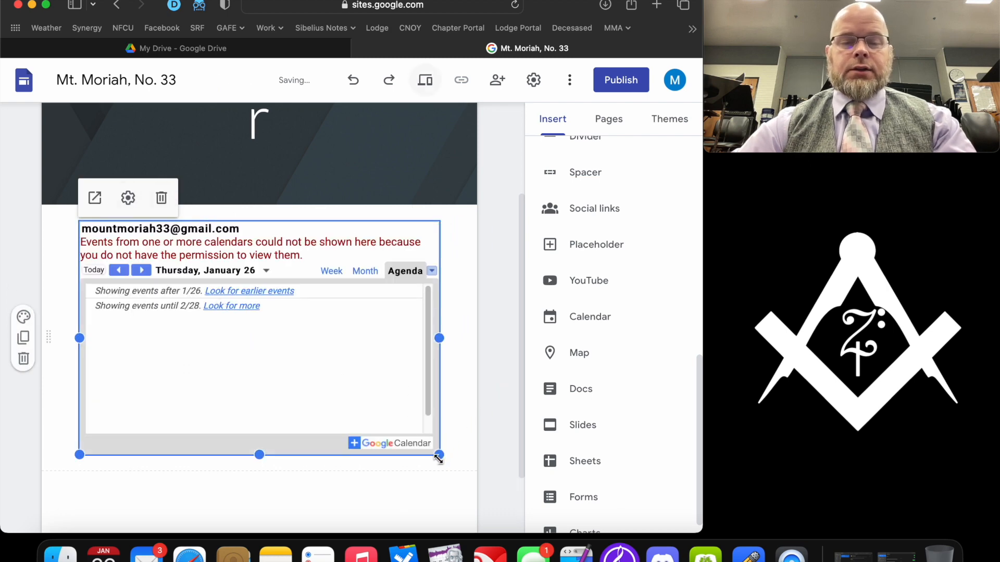
left_click_drag(439, 455, 439, 486)
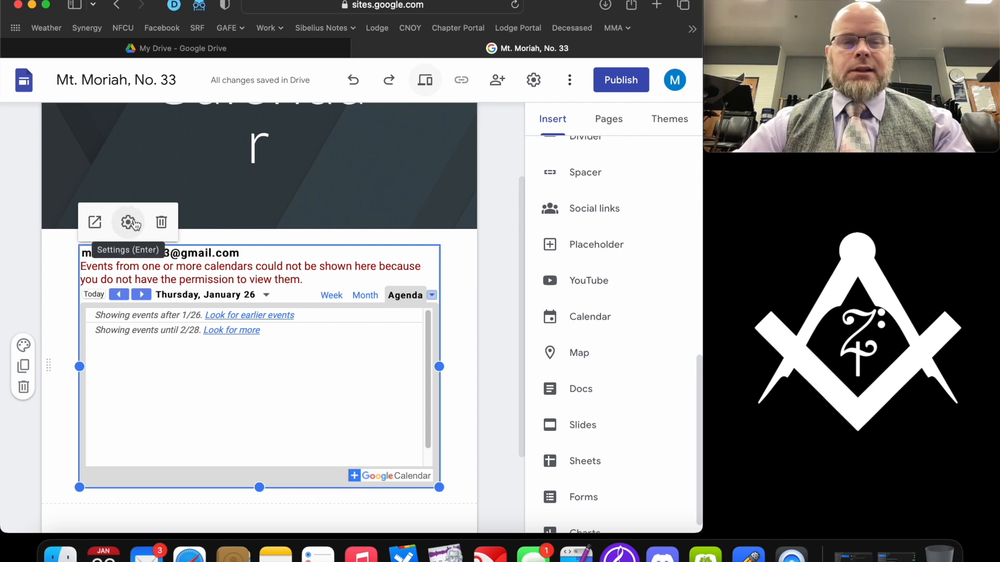
- Switch the embedded lodge calendar's view mode from Agenda to Month
left_click(134, 224)
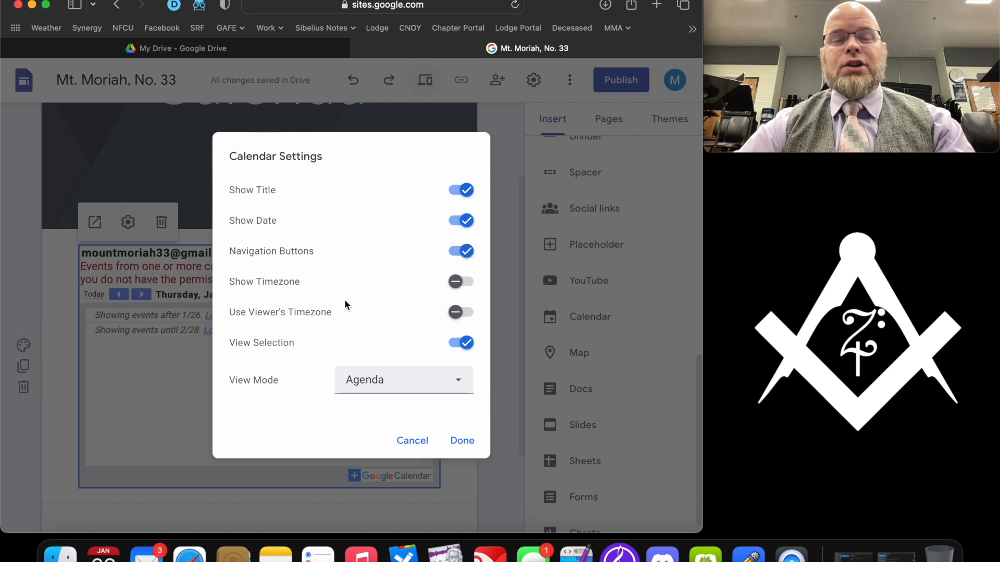
left_click(388, 385)
left_click(387, 415)
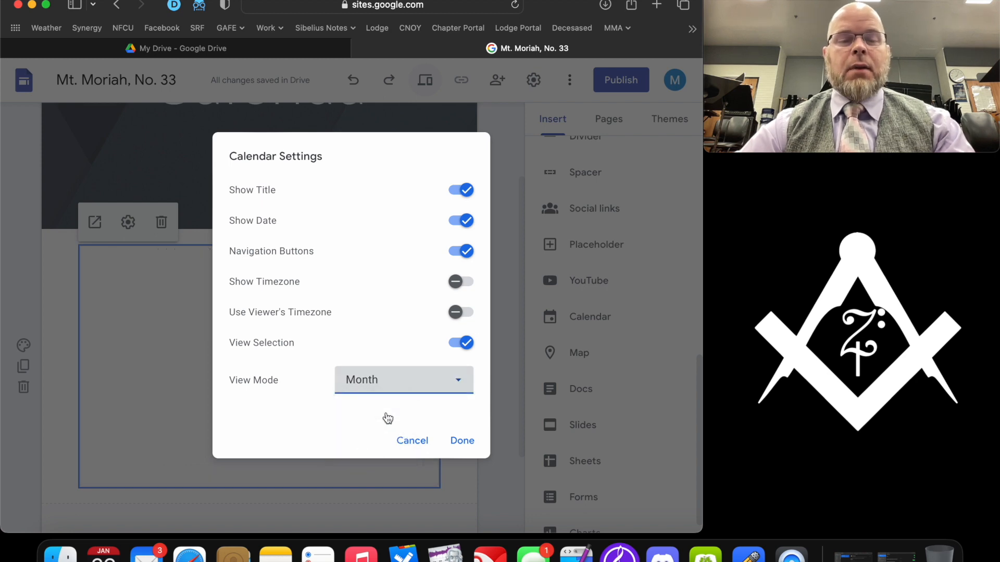
left_click(462, 441)
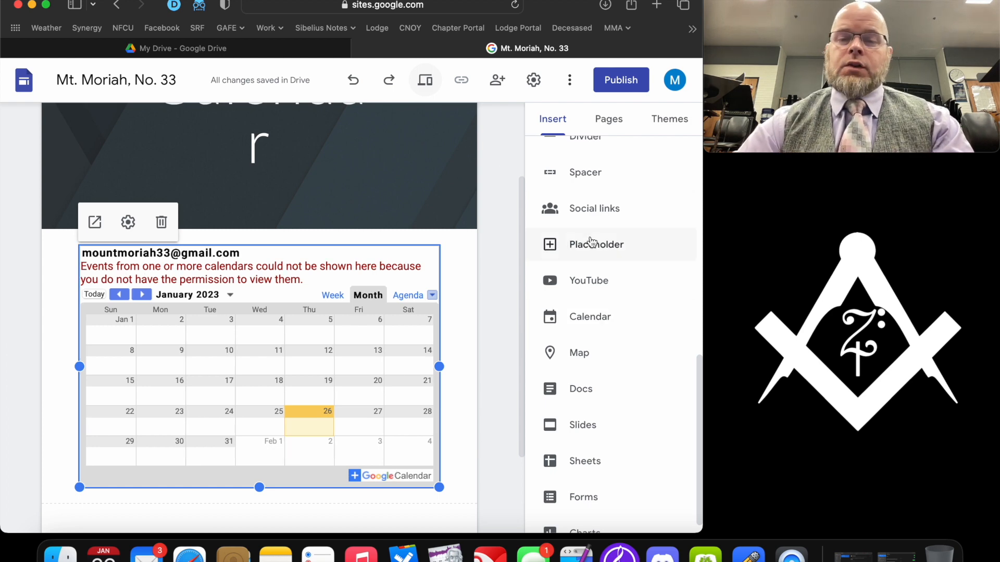
scroll(448, 237, "down", 3)
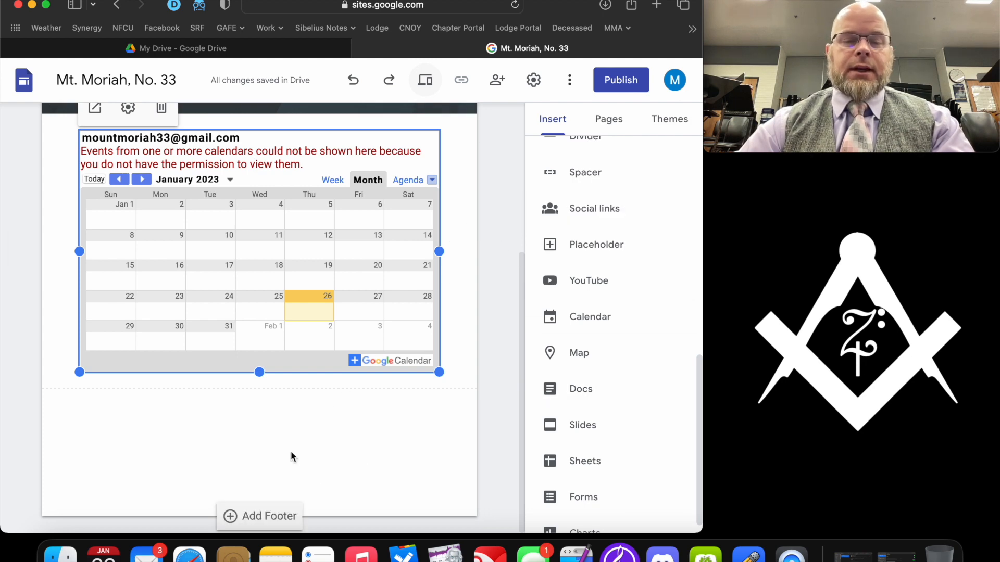
- Add a footer line with the lodge's street address, a phone number and 'Email Us', selecting 'Email Us'
left_click(269, 516)
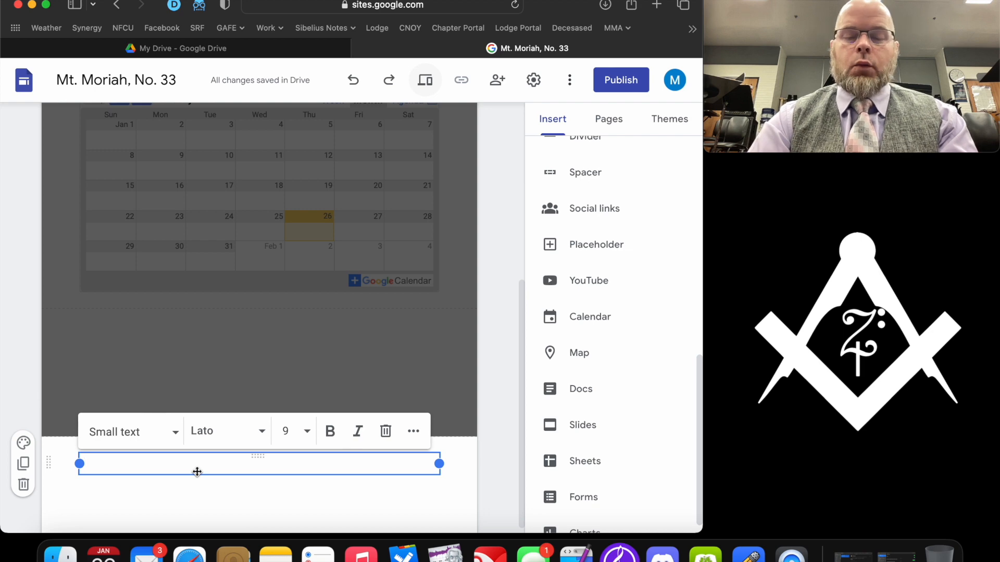
type("1234 Masonic Dr")
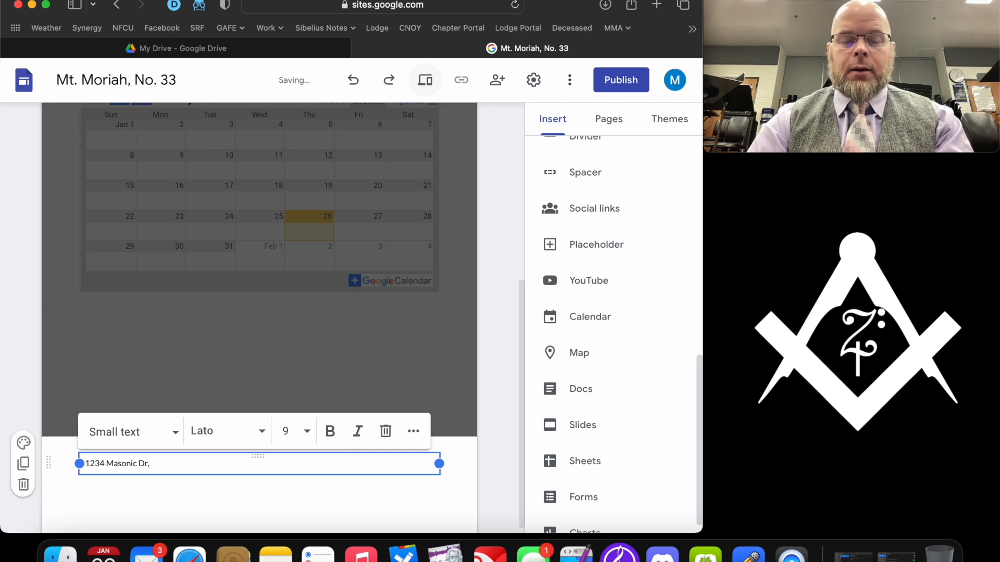
type(", Hagerstown, MD")
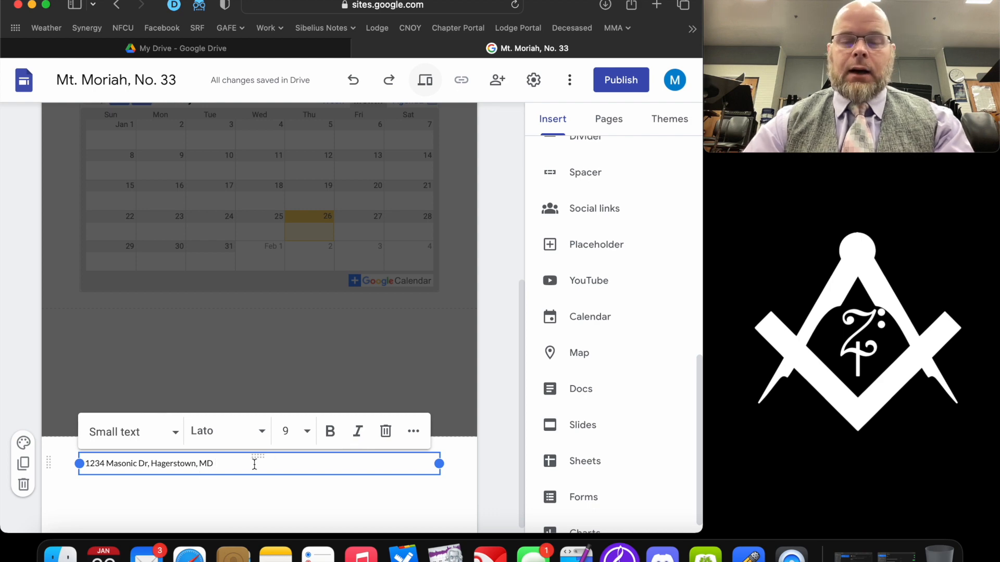
type("*")
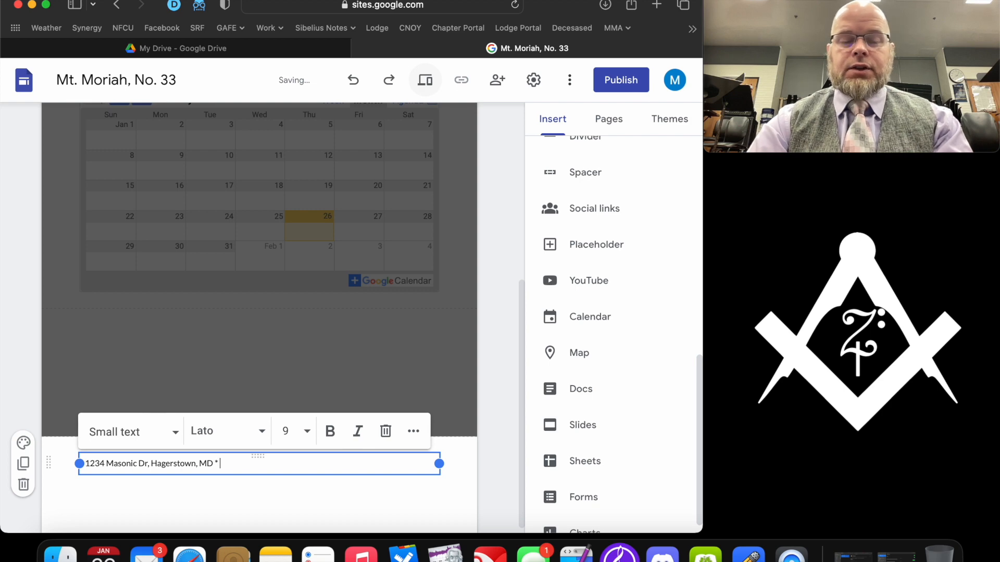
type(" 99")
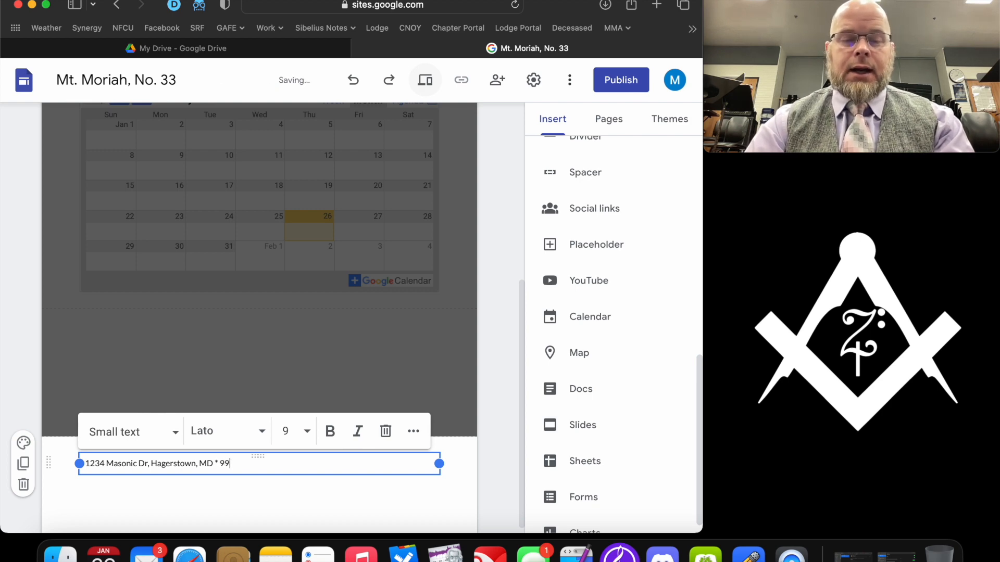
key("BackSpace")
key("BackSpace")
type("333-333-3333 *")
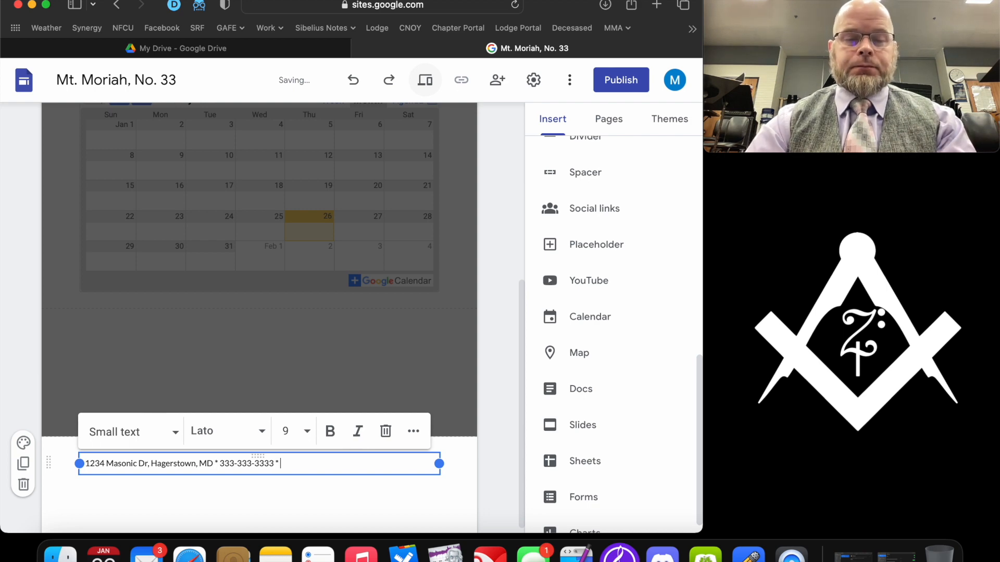
type("mail Us")
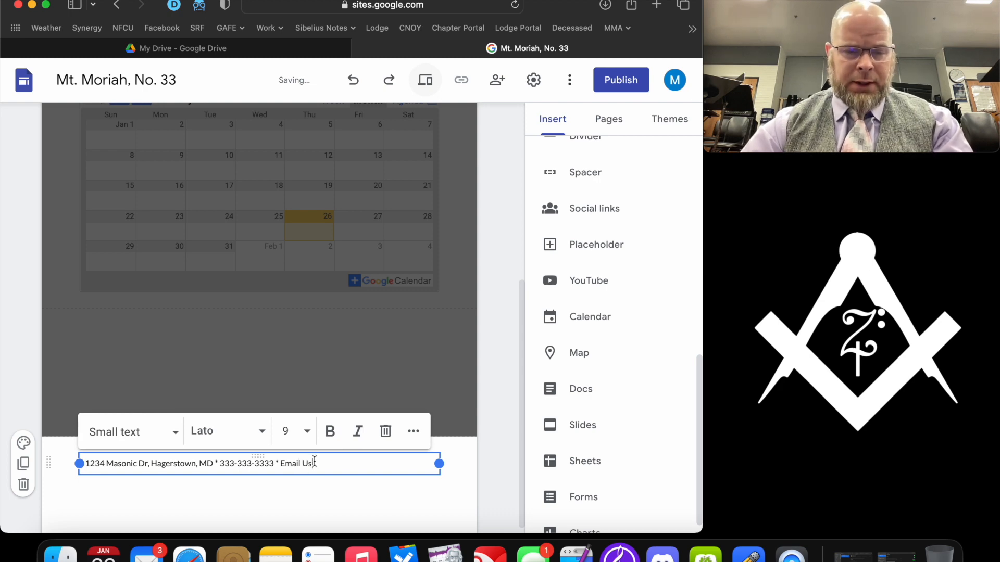
left_click_drag(313, 463, 280, 463)
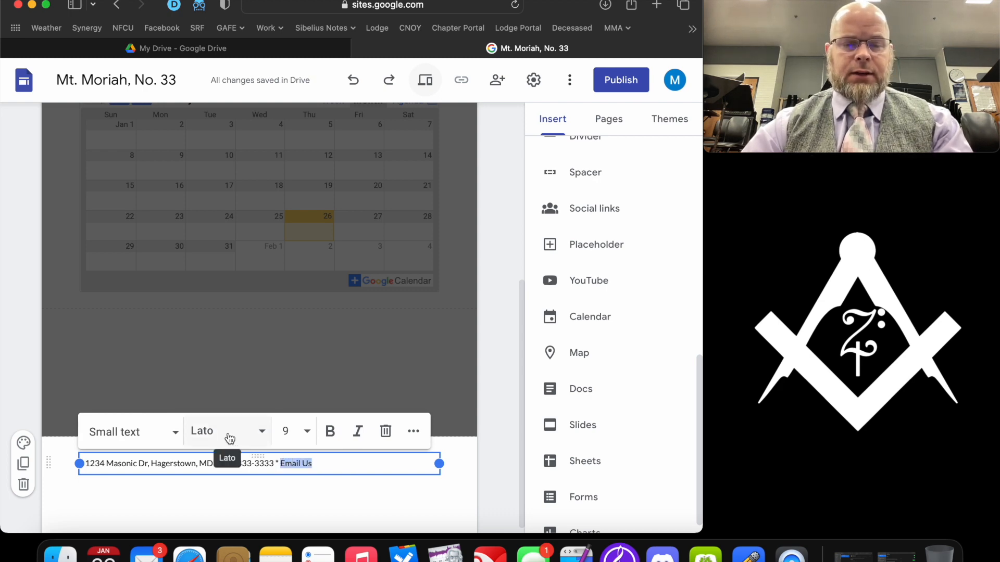
- Link 'Email Us' to a mailto: address for the lodge's Gmail account
left_click(419, 439)
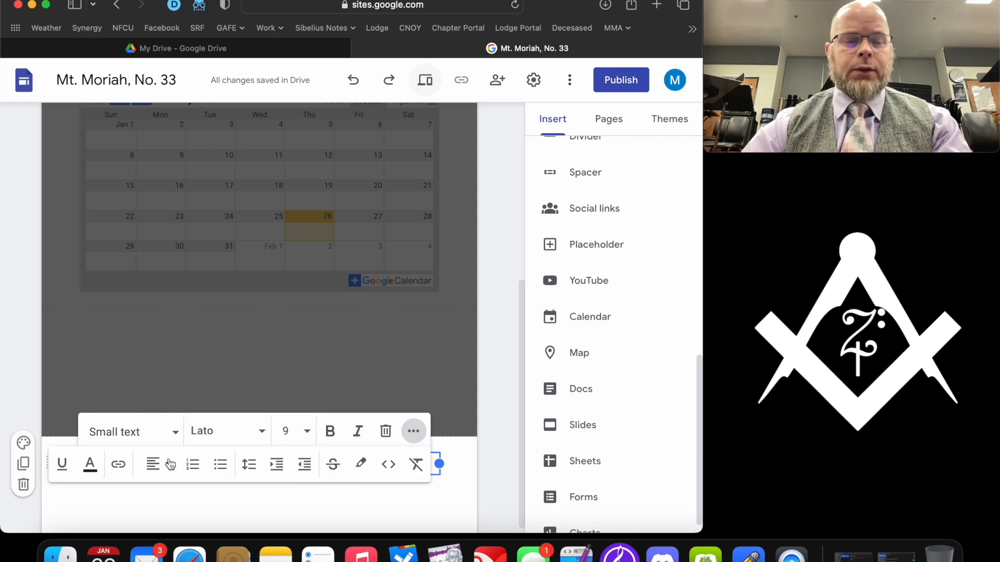
left_click(117, 464)
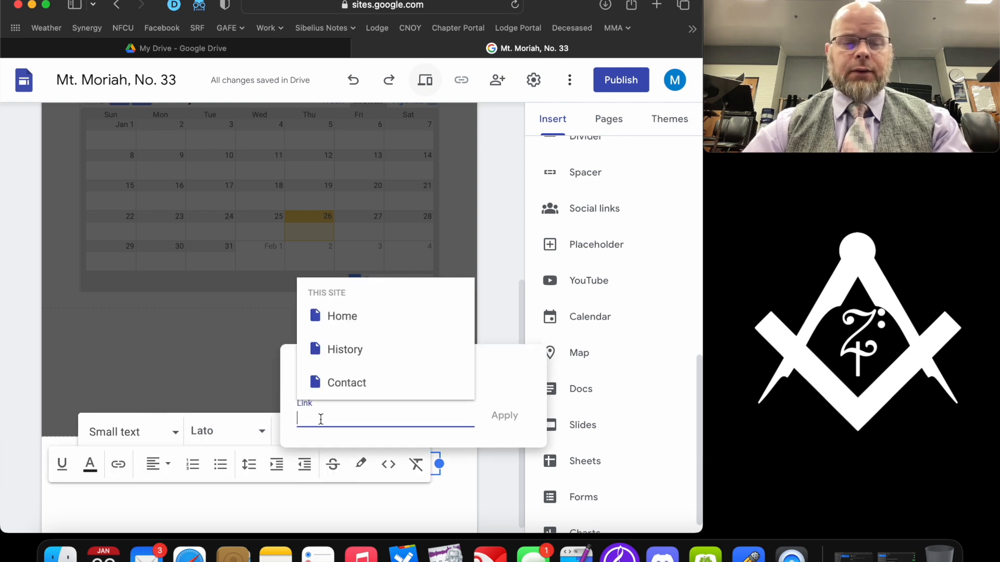
type("mailto")
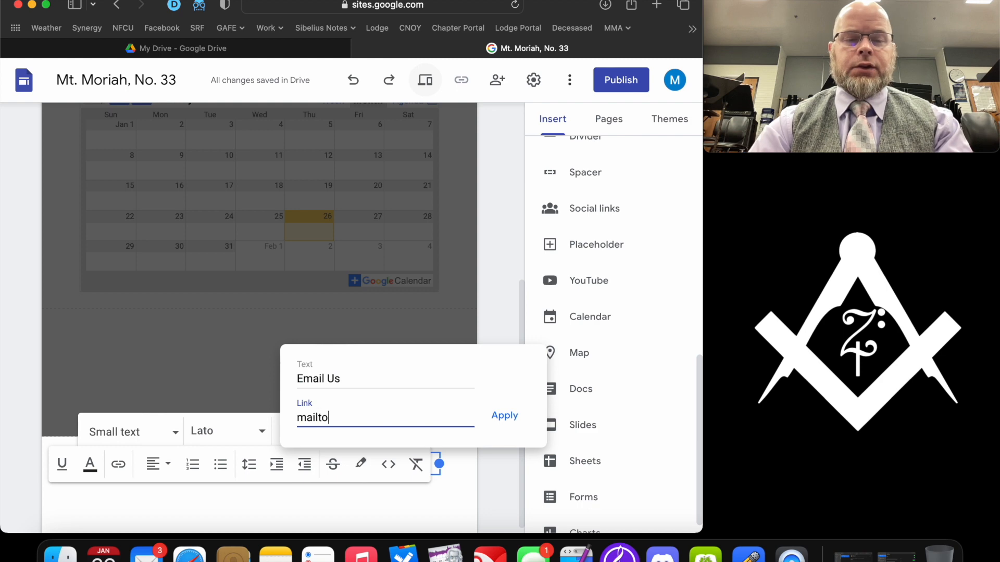
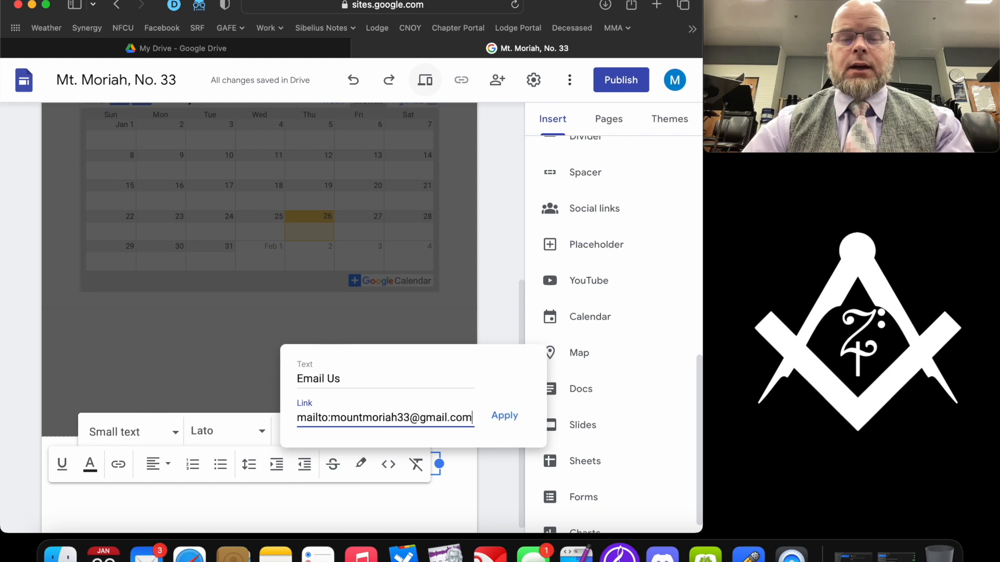
left_click(507, 416)
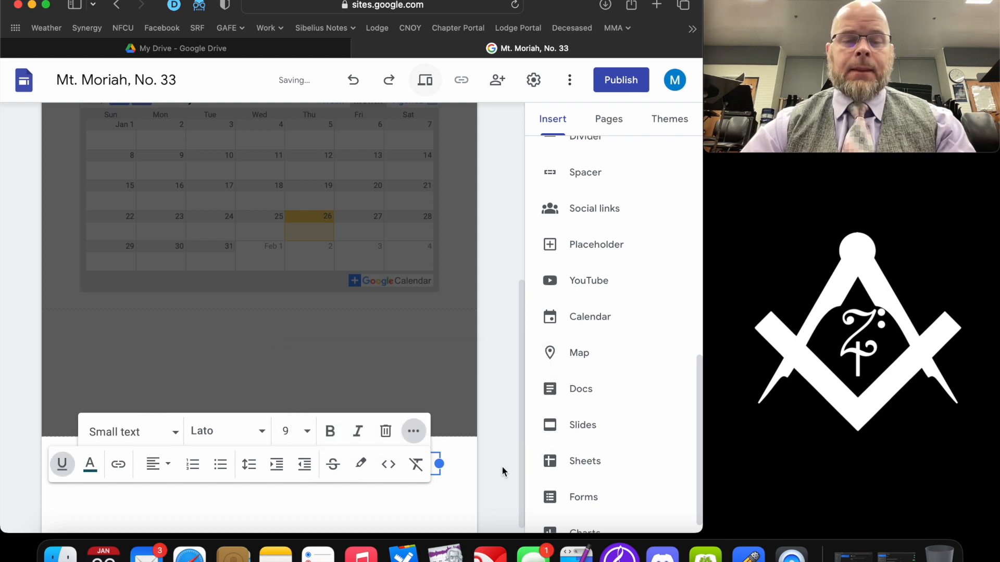
- Center-align the whole footer line
left_click(370, 462)
triple_click(349, 463)
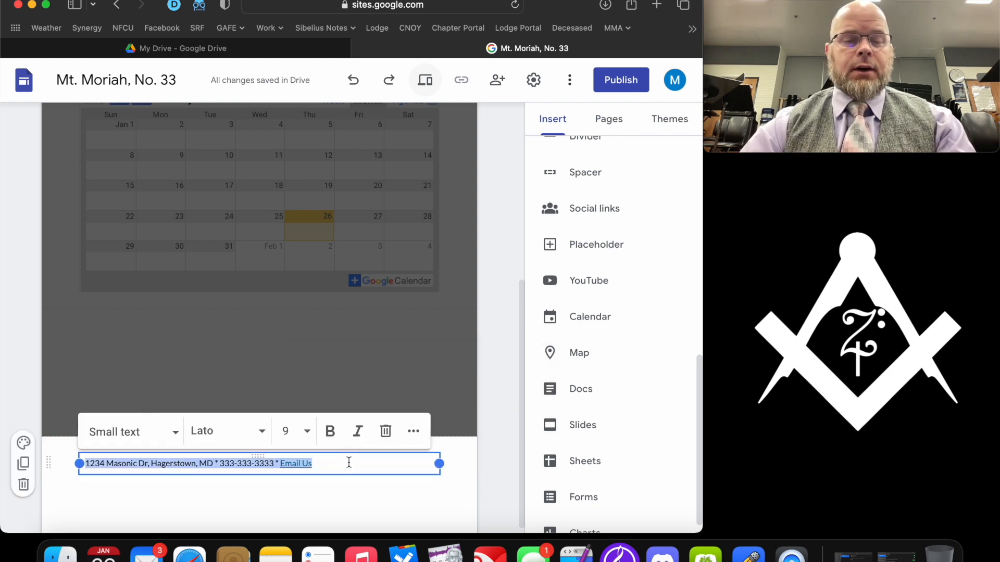
left_click(414, 432)
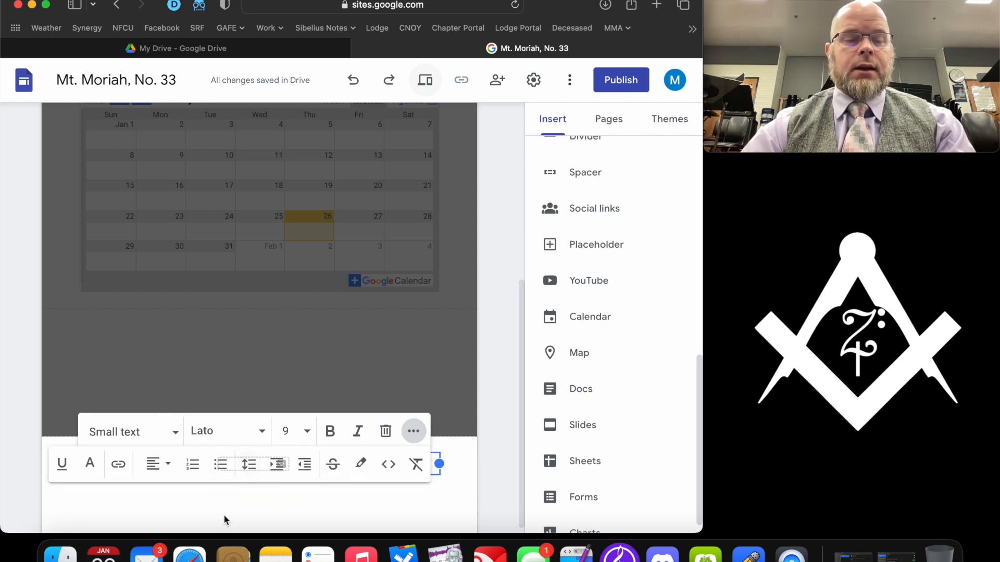
left_click(156, 464)
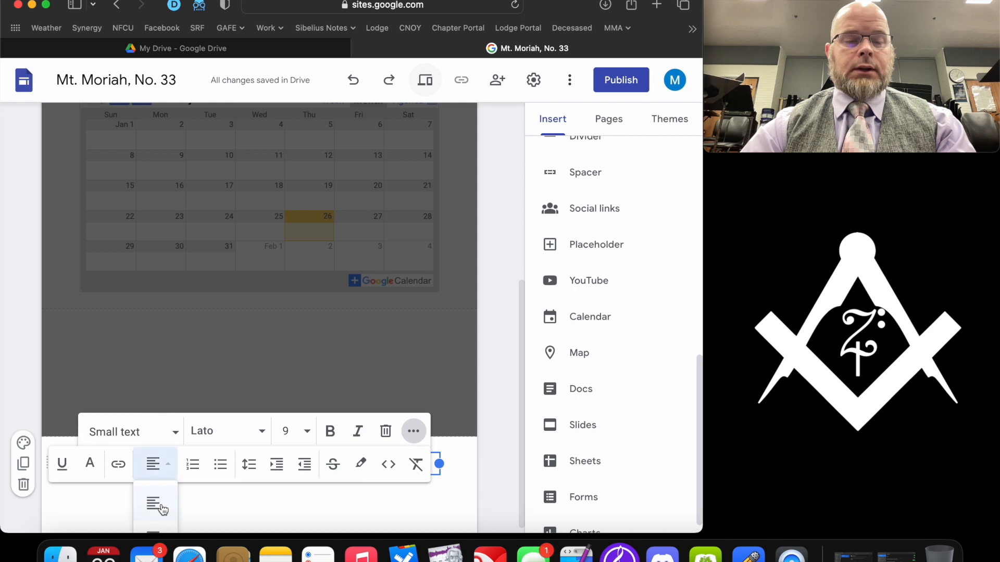
scroll(159, 513, "down", 1)
left_click(154, 525)
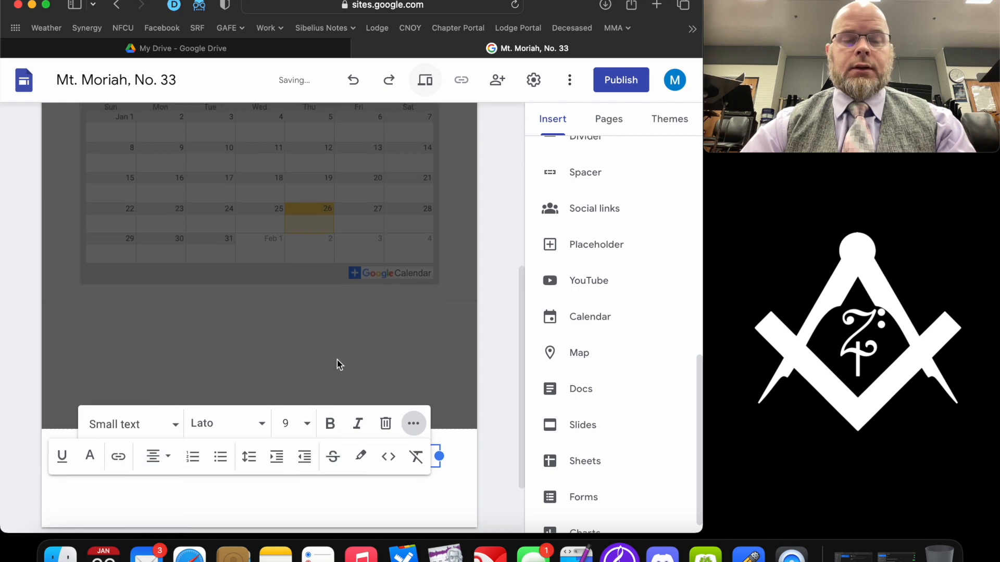
left_click(453, 452)
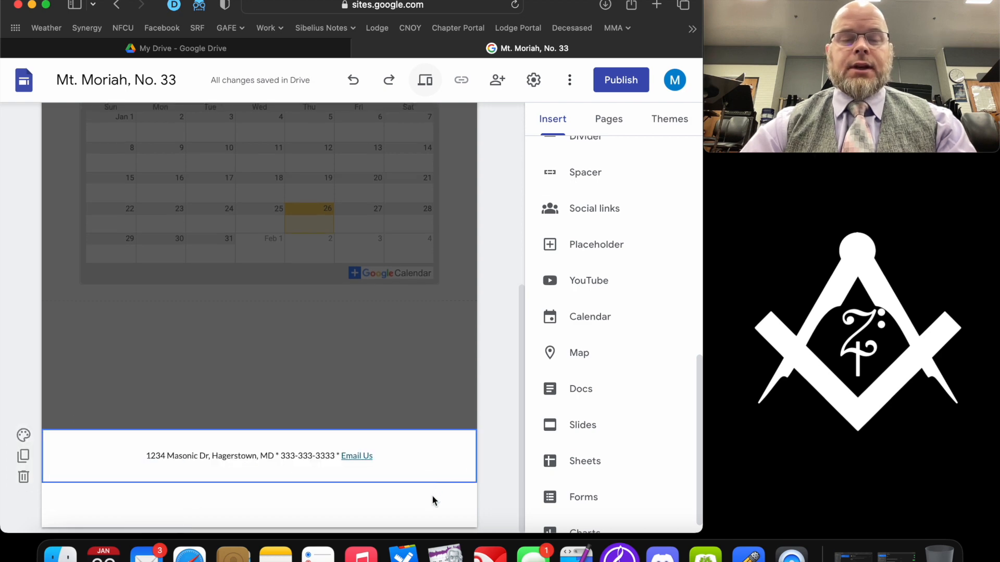
- Set the footer text font size to 14
left_click(398, 453)
key("super+a")
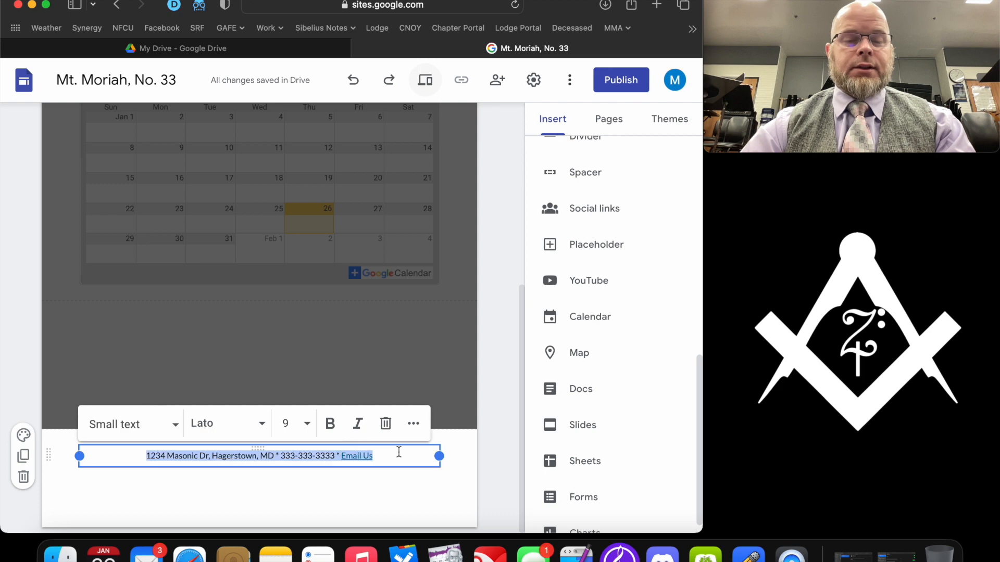
left_click(169, 428)
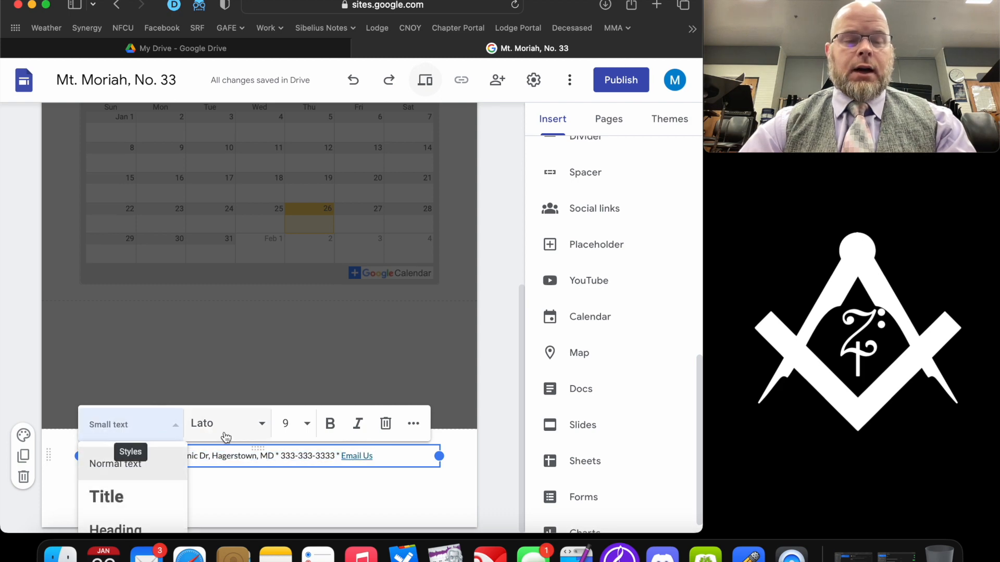
left_click(287, 423)
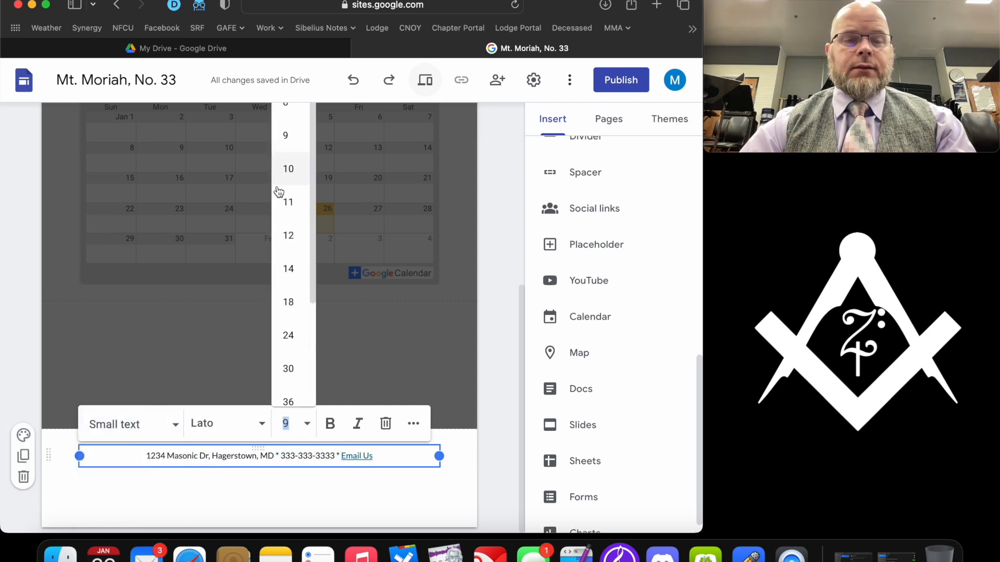
left_click(289, 270)
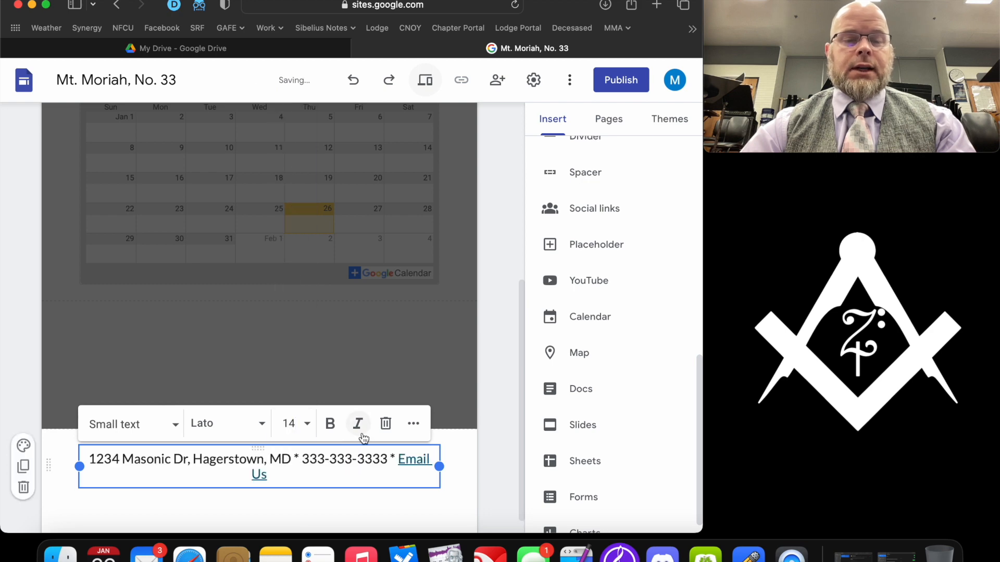
left_click(400, 504)
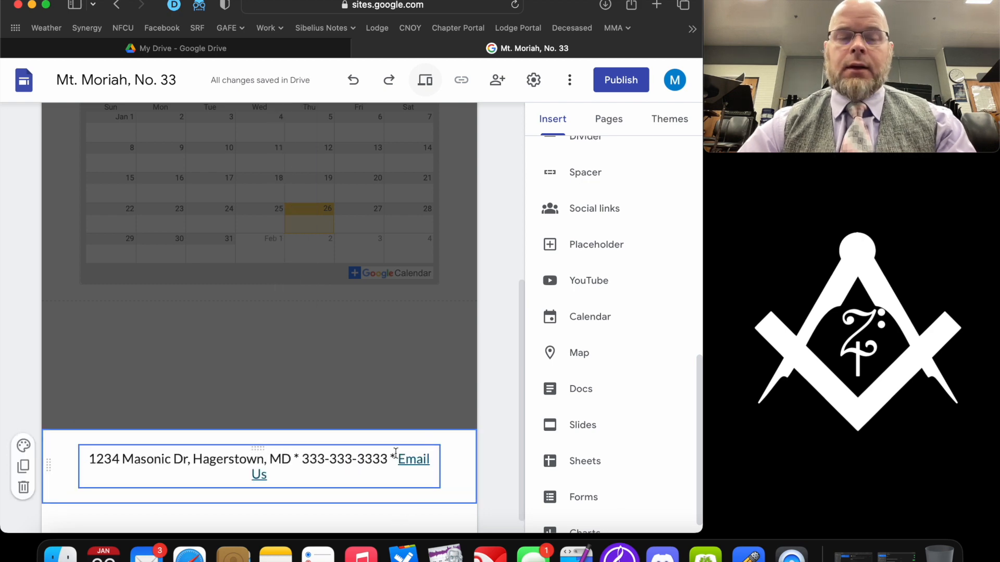
scroll(592, 188, "up", 1)
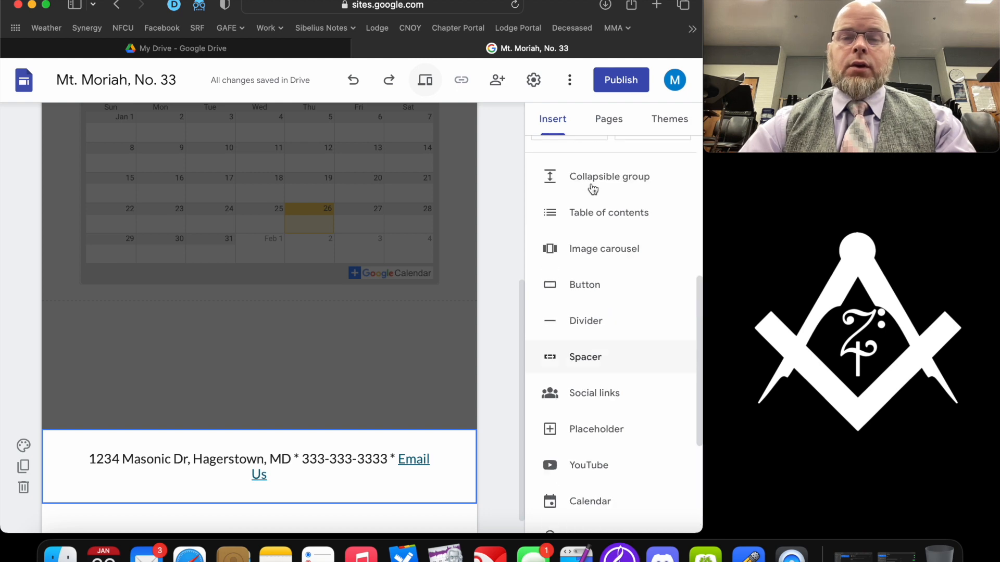
scroll(594, 172, "up", 5)
left_click(611, 122)
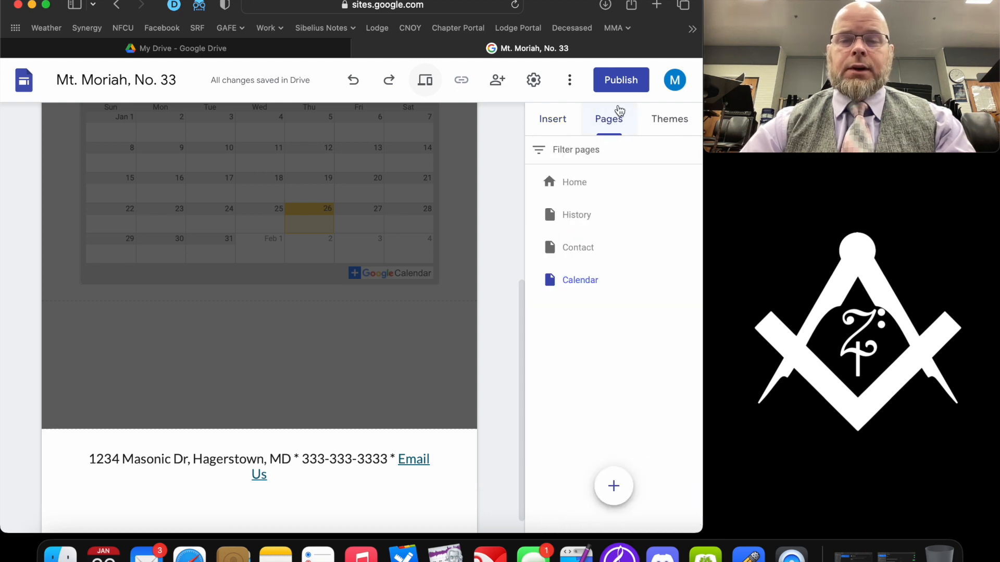
- Check the new footer on the Home, History and Contact pages, ending on Contact
left_click(577, 184)
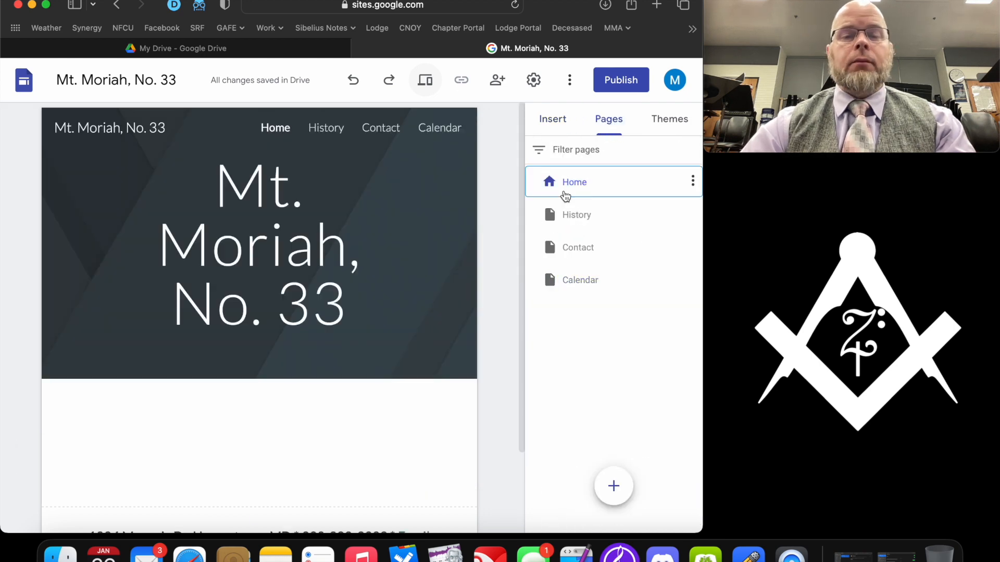
scroll(381, 287, "down", 3)
left_click(578, 215)
scroll(372, 289, "down", 10)
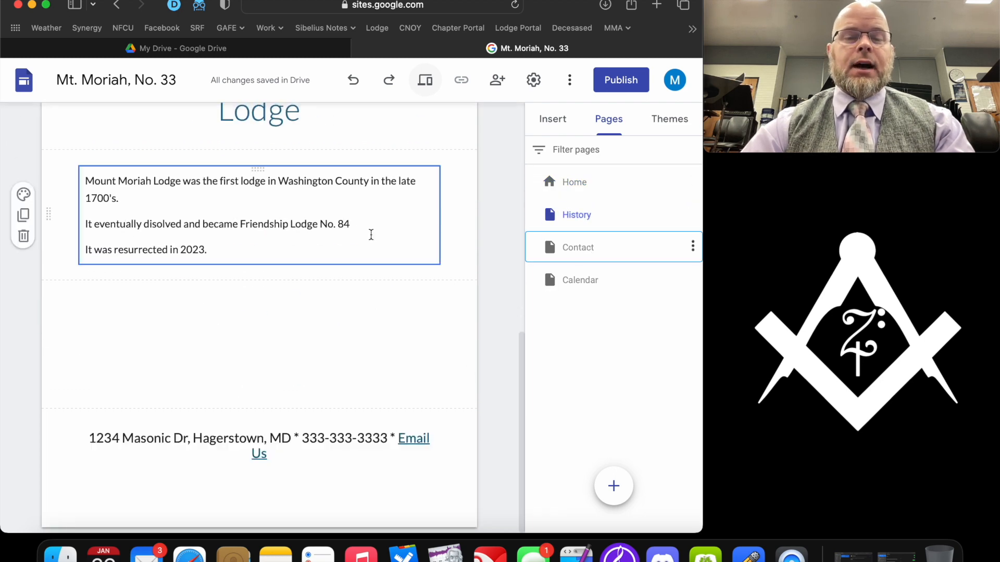
left_click(578, 247)
scroll(339, 492, "down", 3)
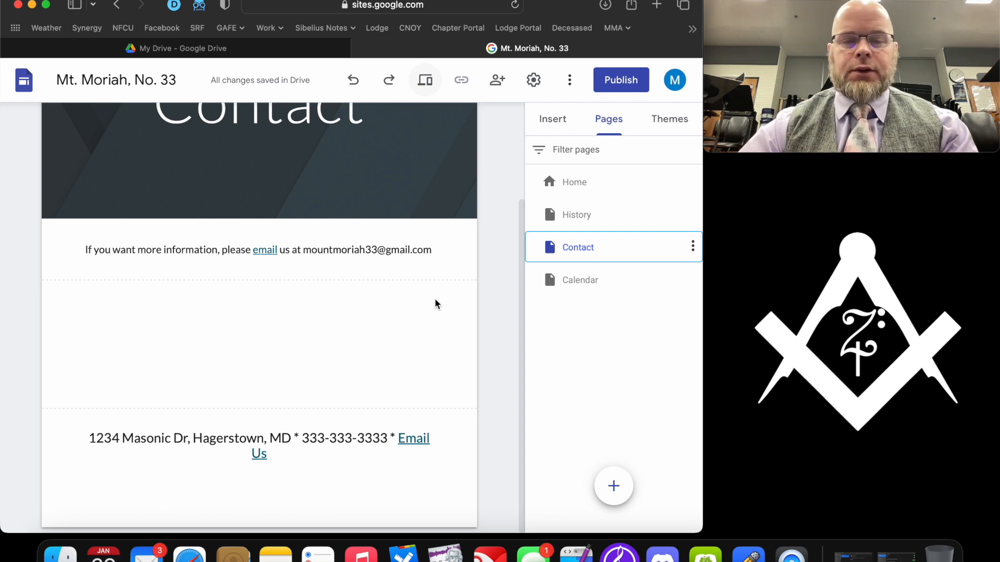
- Select Hagerstown in the footer address, then open a new blank browser tab
left_click(210, 443)
double_click(214, 440)
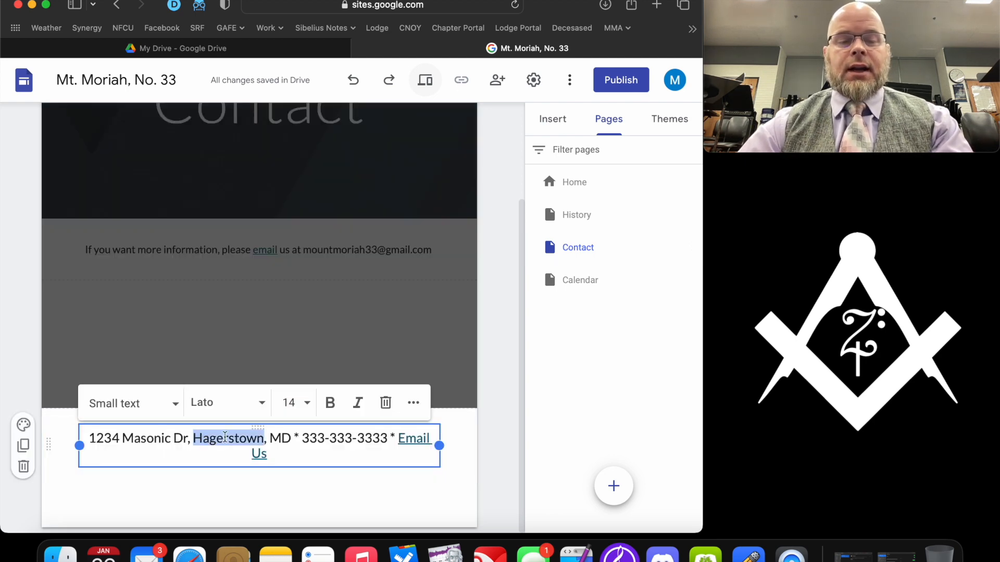
left_click(240, 438)
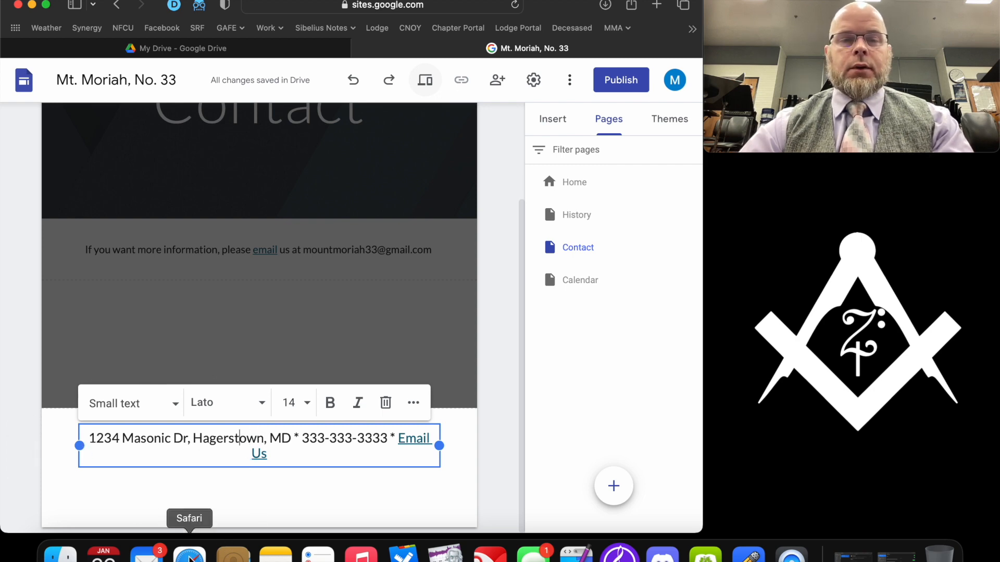
key("super+t")
- Look up the lodge building's Hagerstown address in Google Maps and copy its share link
type("google")
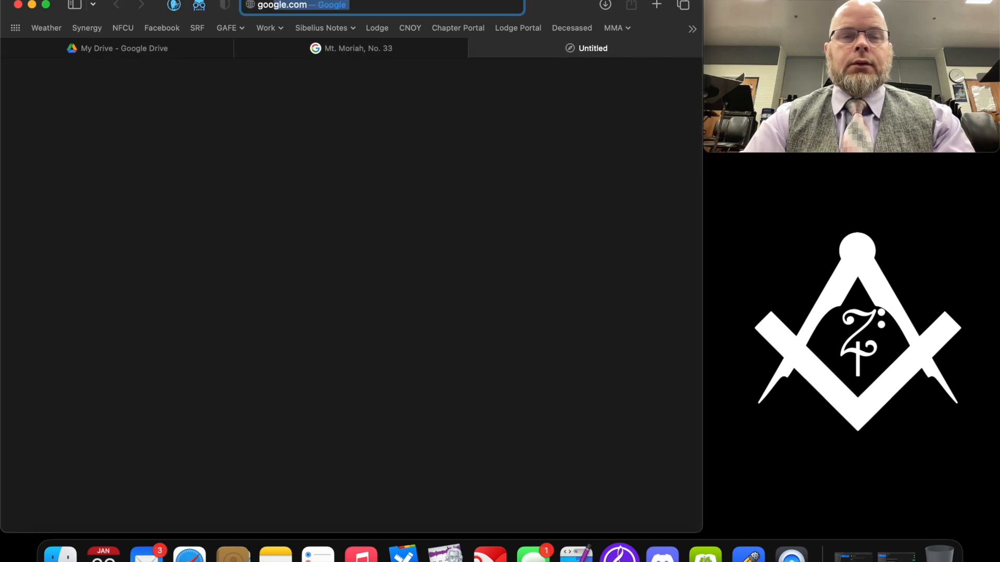
type(". maps")
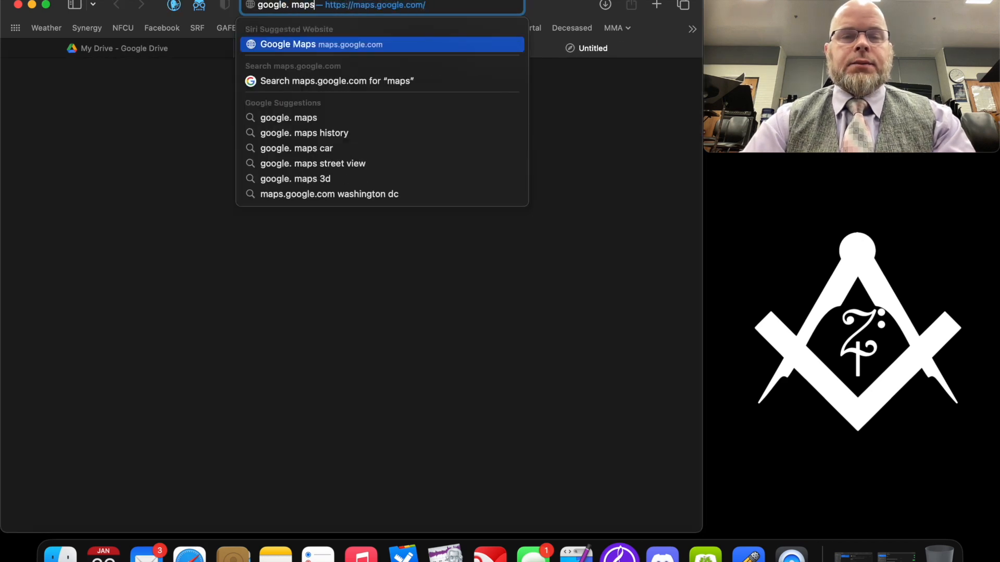
key("Return")
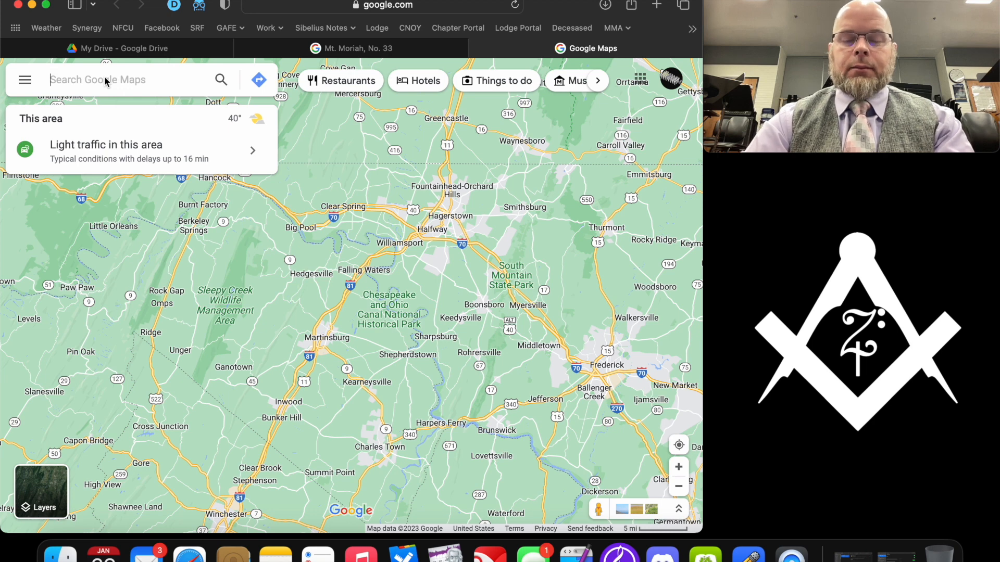
type("70 E. Wash")
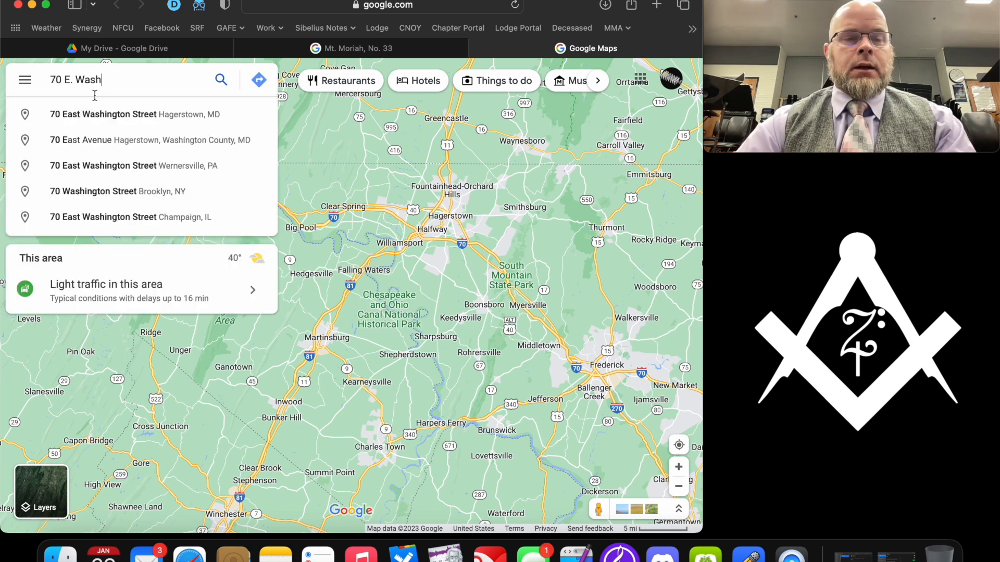
left_click(120, 116)
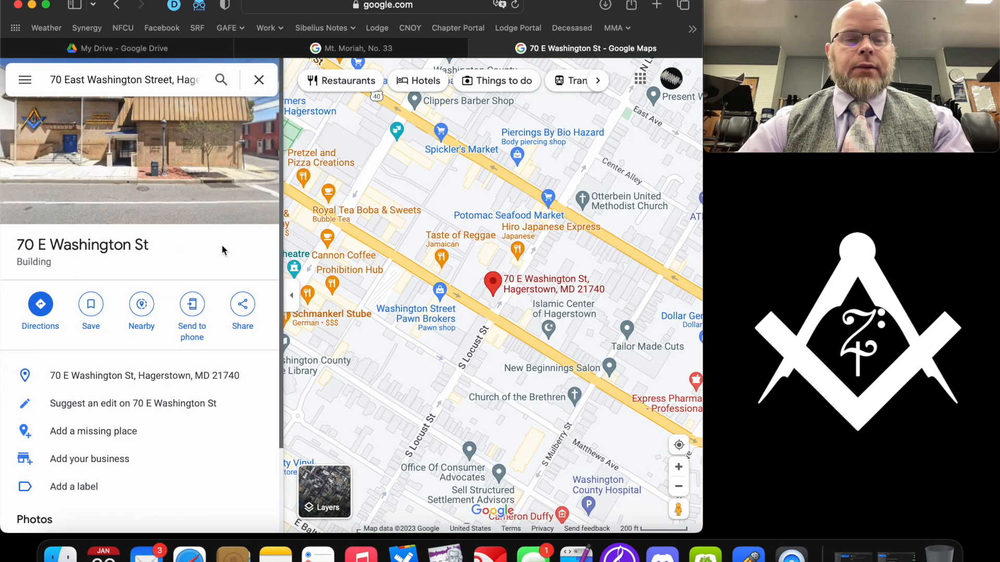
left_click(243, 306)
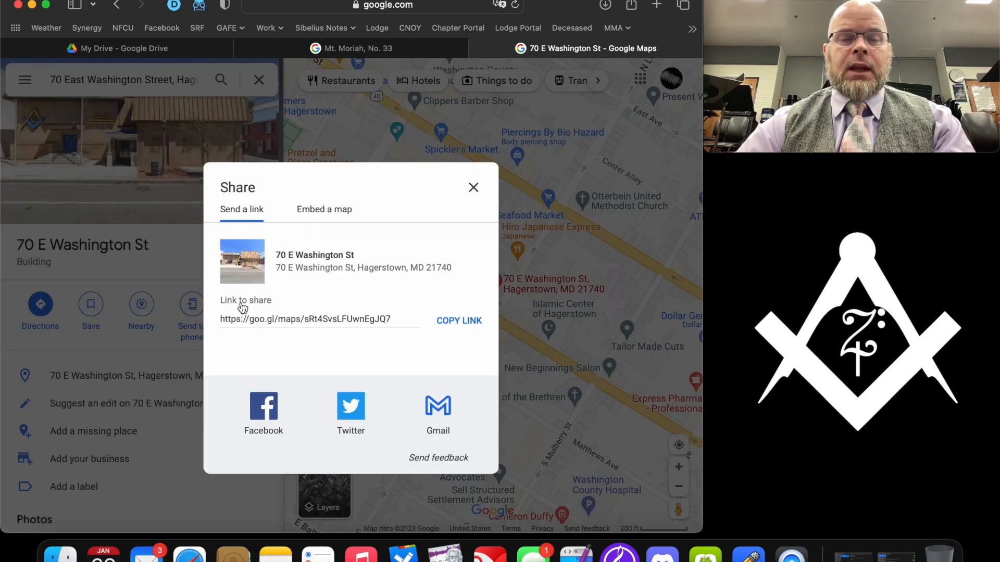
left_click(452, 322)
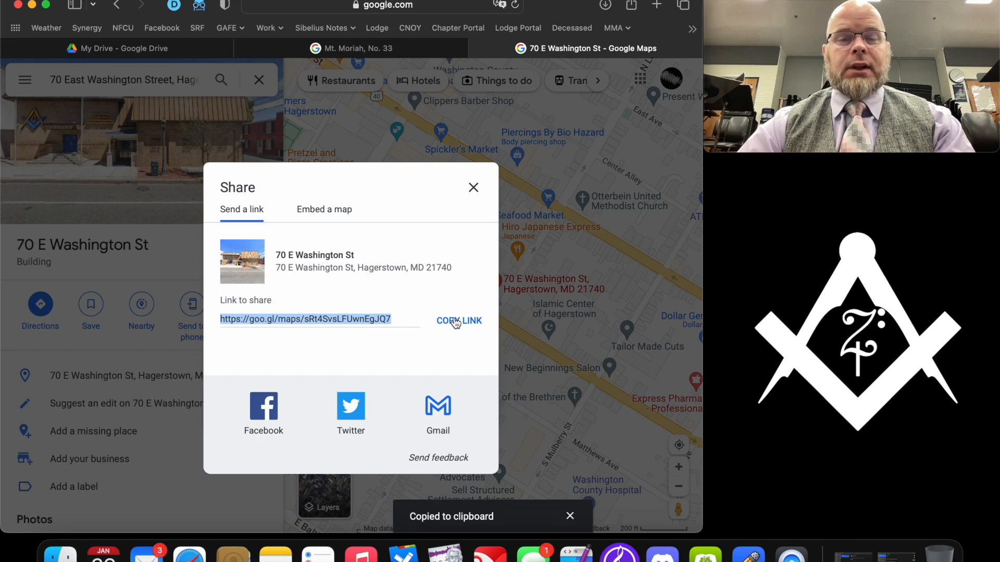
left_click(364, 48)
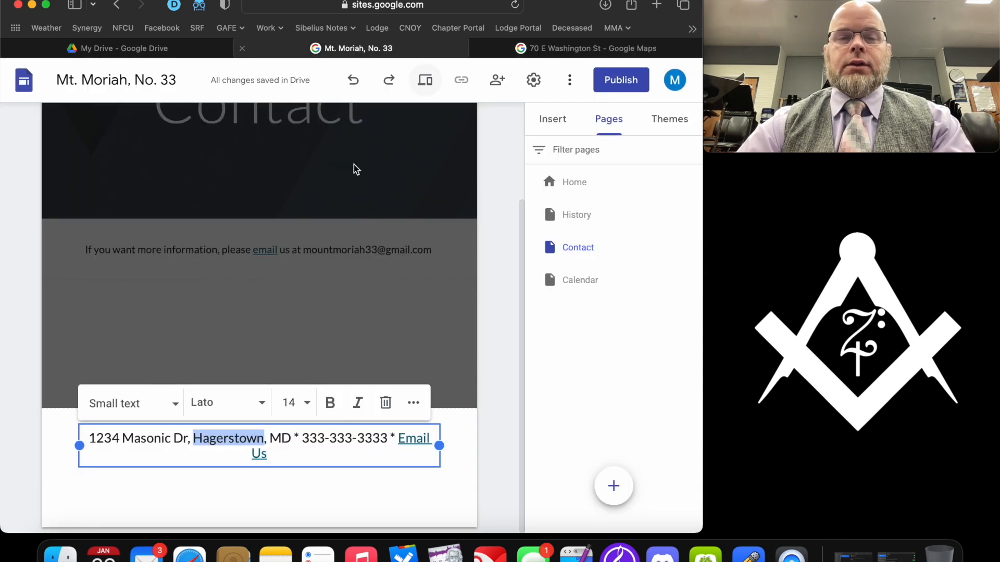
- Link the footer's street address to the copied Google Maps short link
left_click_drag(290, 438, 68, 432)
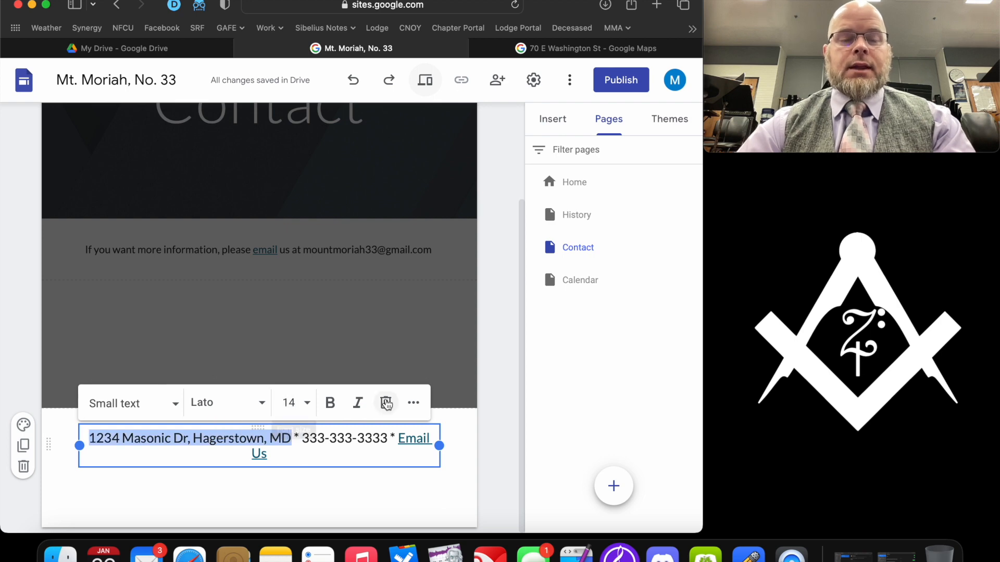
left_click(413, 403)
left_click(118, 436)
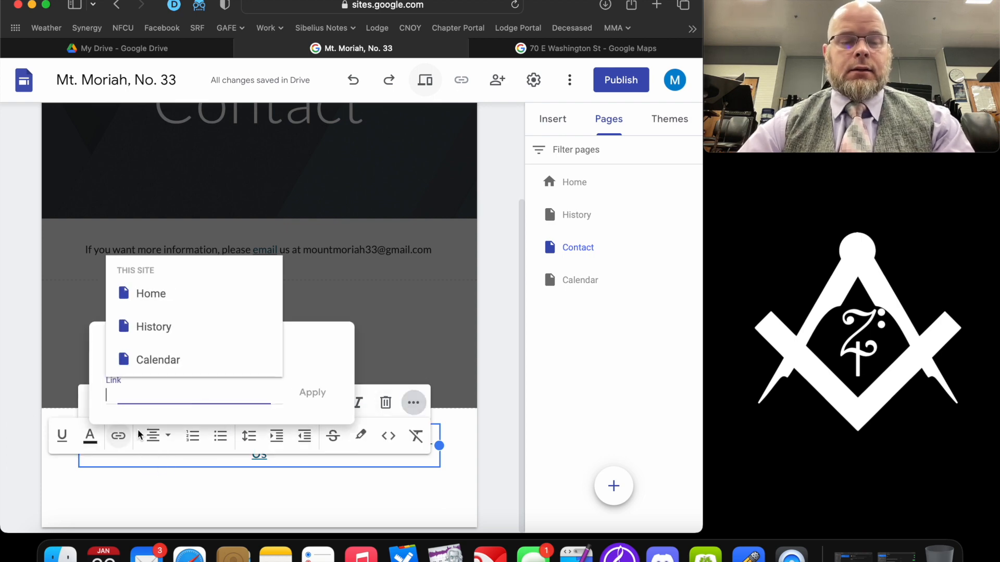
key("super+v")
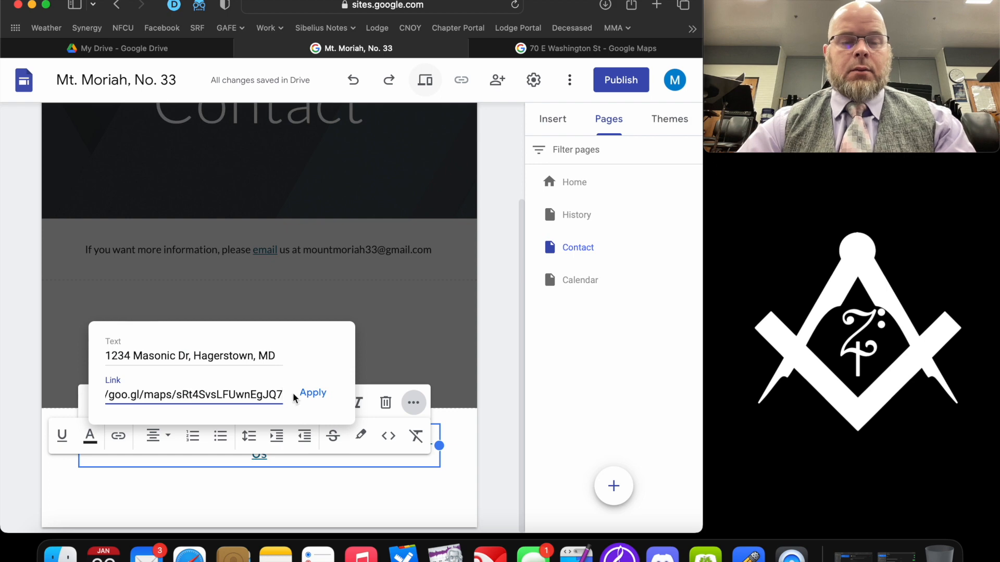
left_click(312, 393)
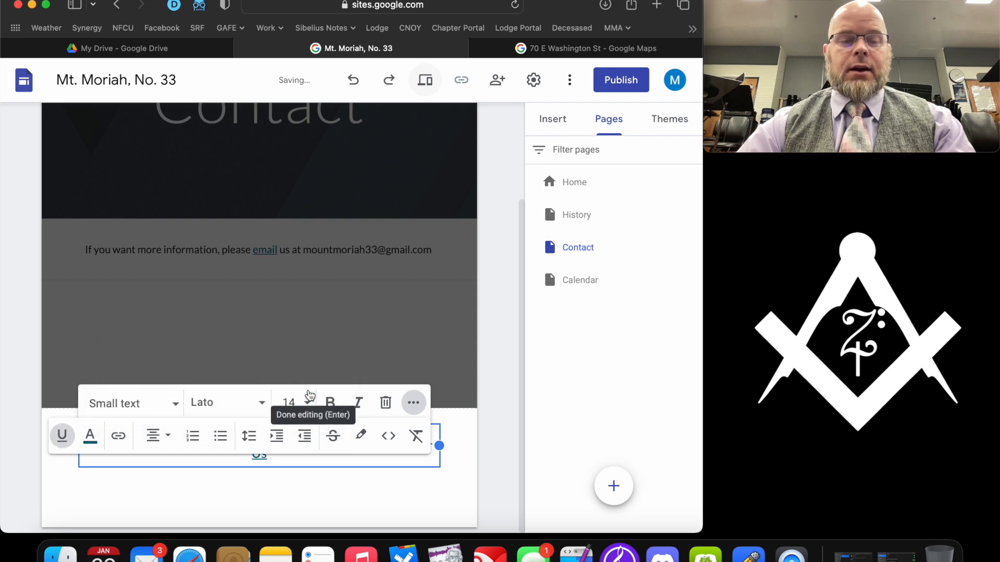
left_click(436, 492)
- Preview the site, test that the address opens Google Maps, then close the Maps tabs and exit preview
left_click(424, 81)
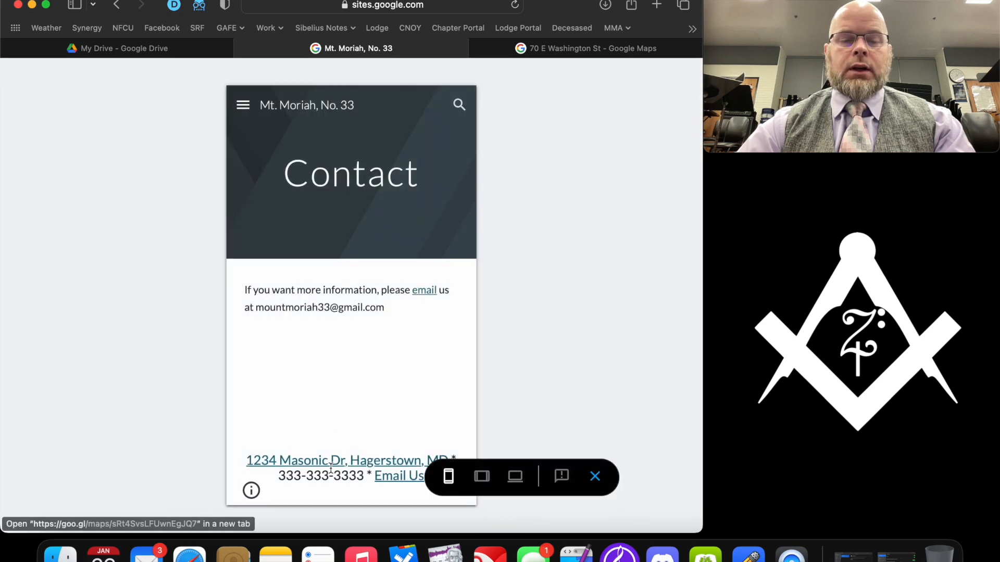
left_click(333, 465)
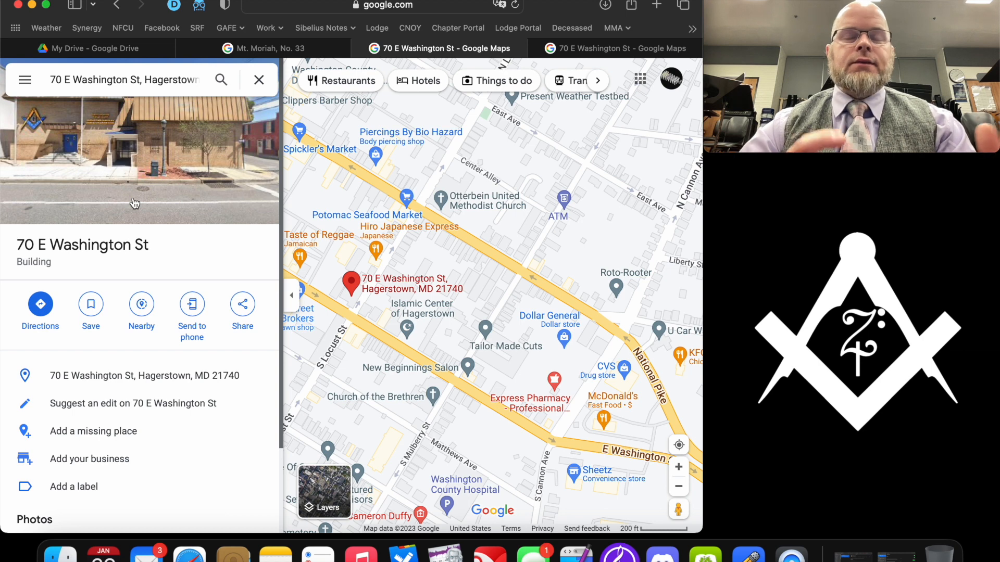
left_click(363, 47)
left_click(364, 47)
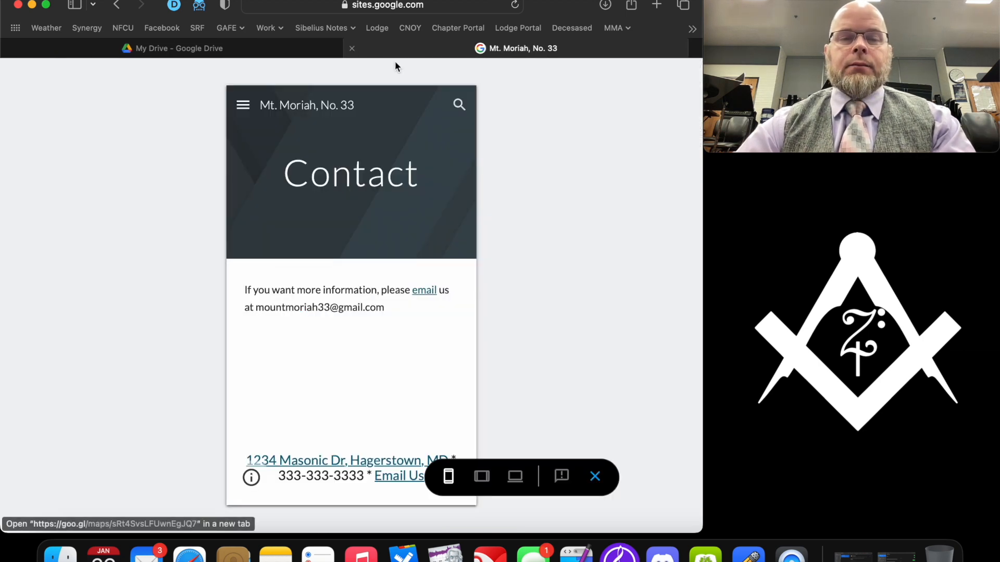
left_click(593, 477)
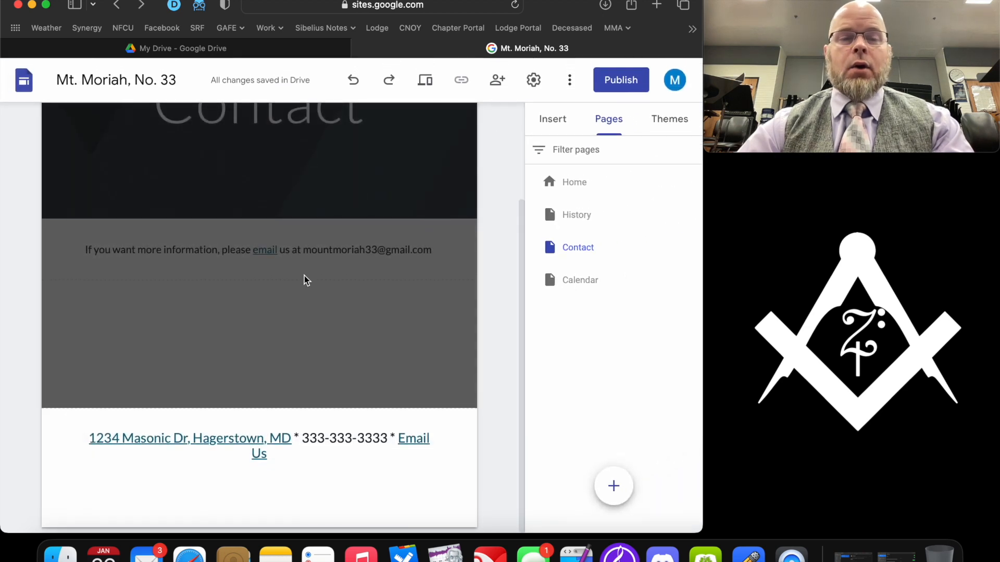
- Insert a Divider element beneath the email invitation sentence on the Contact page
scroll(304, 277, "up", 5)
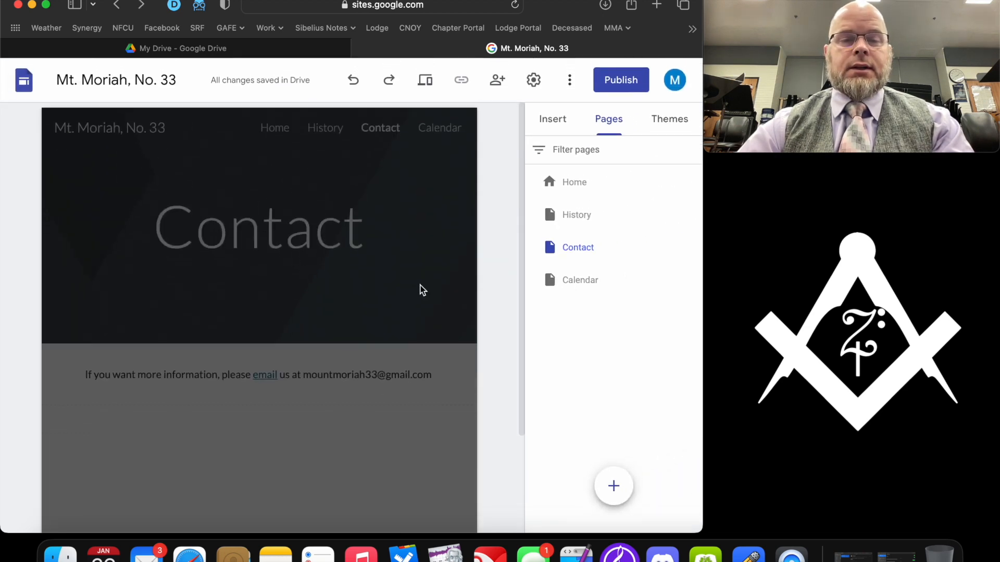
left_click(452, 259)
scroll(415, 191, "down", 2)
scroll(415, 196, "down", 2)
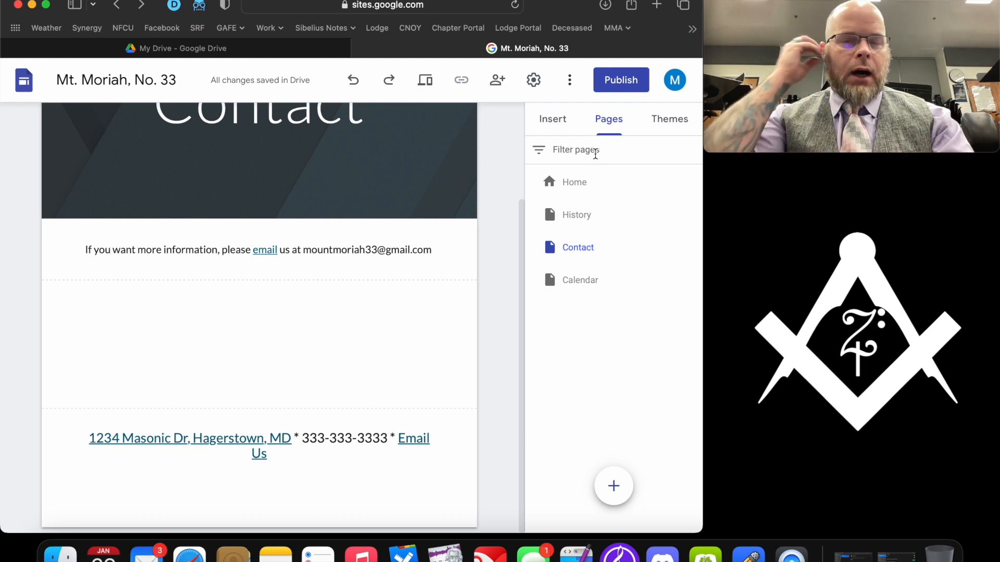
left_click(564, 126)
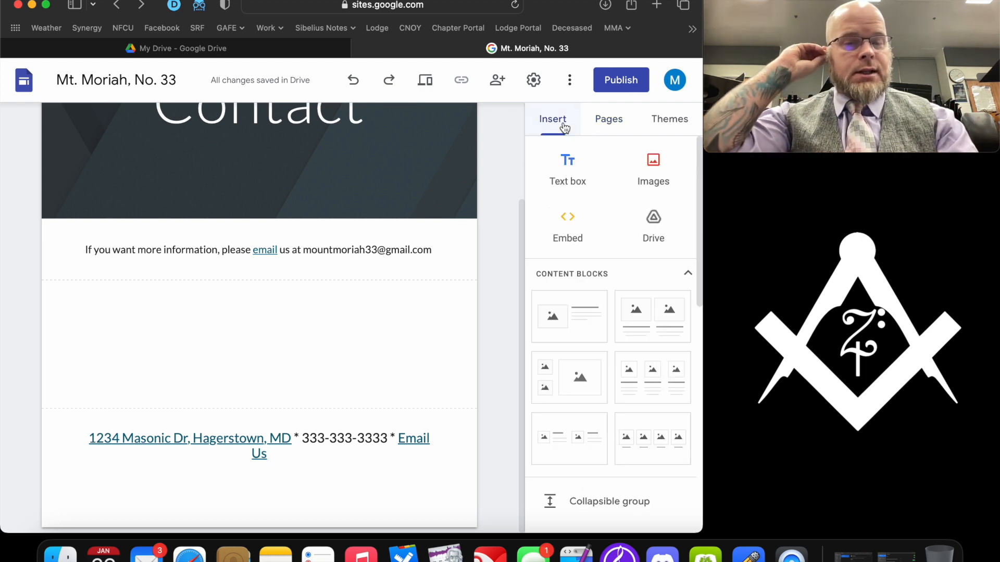
scroll(644, 203, "down", 8)
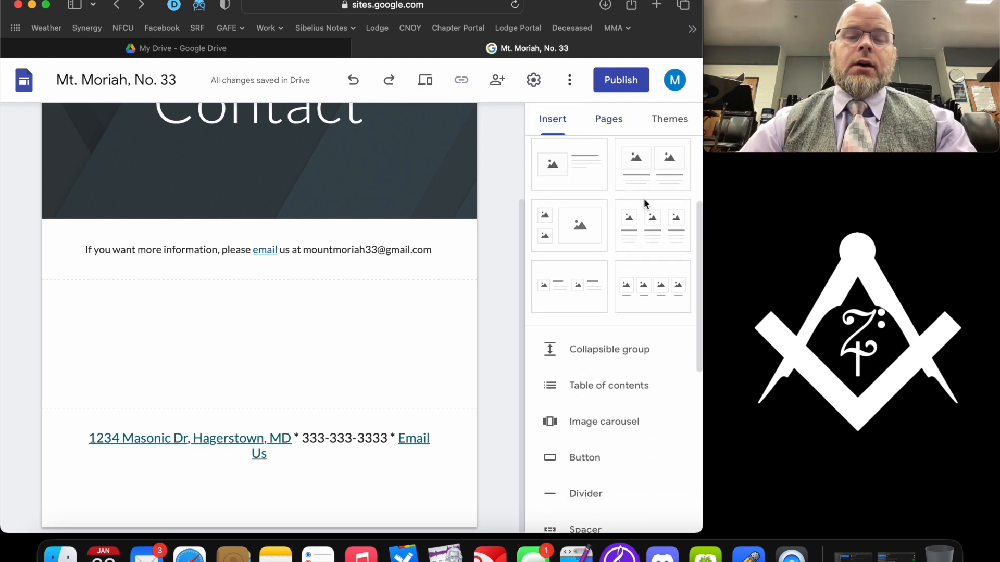
scroll(644, 202, "up", 2)
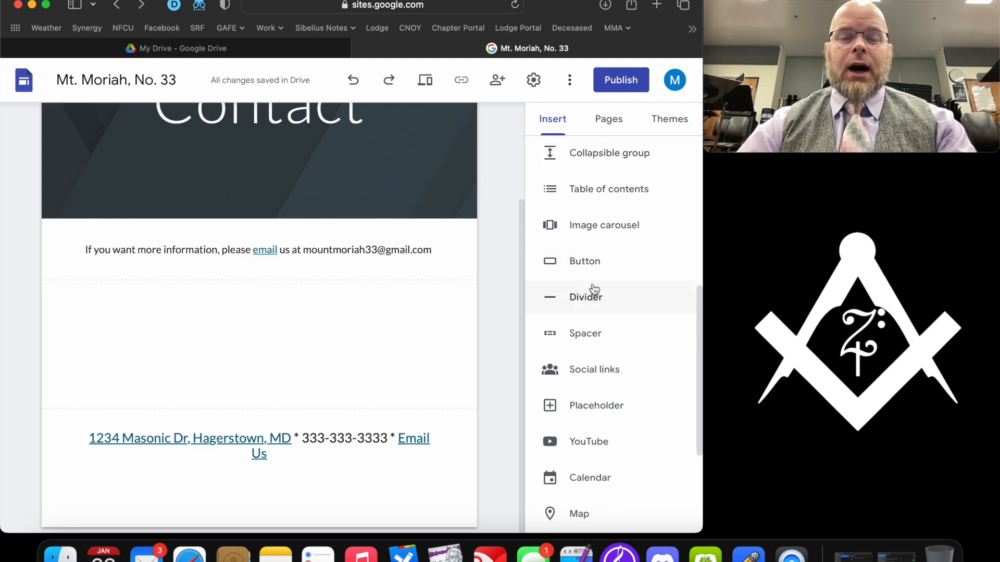
left_click(586, 301)
left_click(228, 326)
mouse_move(72, 272)
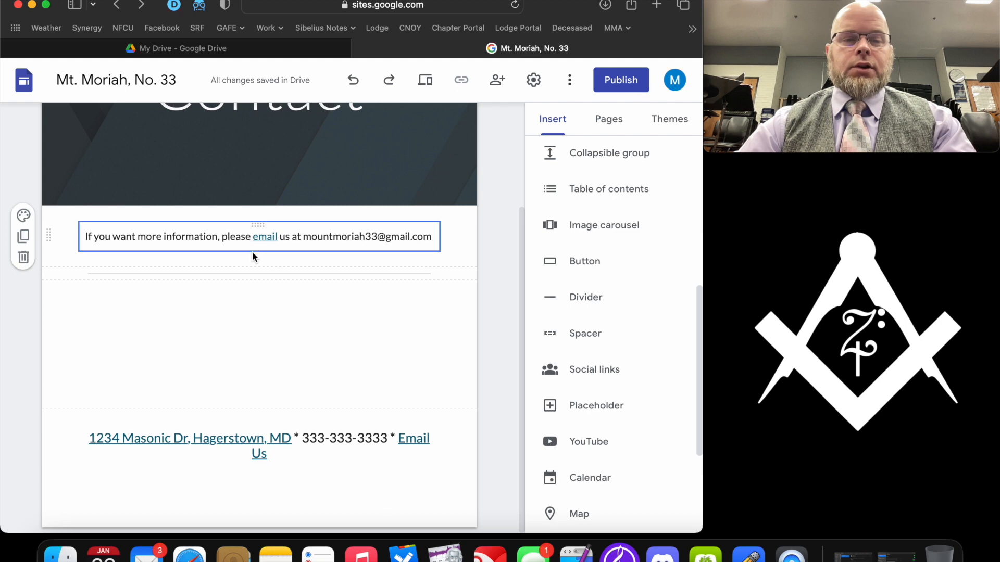
scroll(252, 252, "up", 3)
left_click(605, 122)
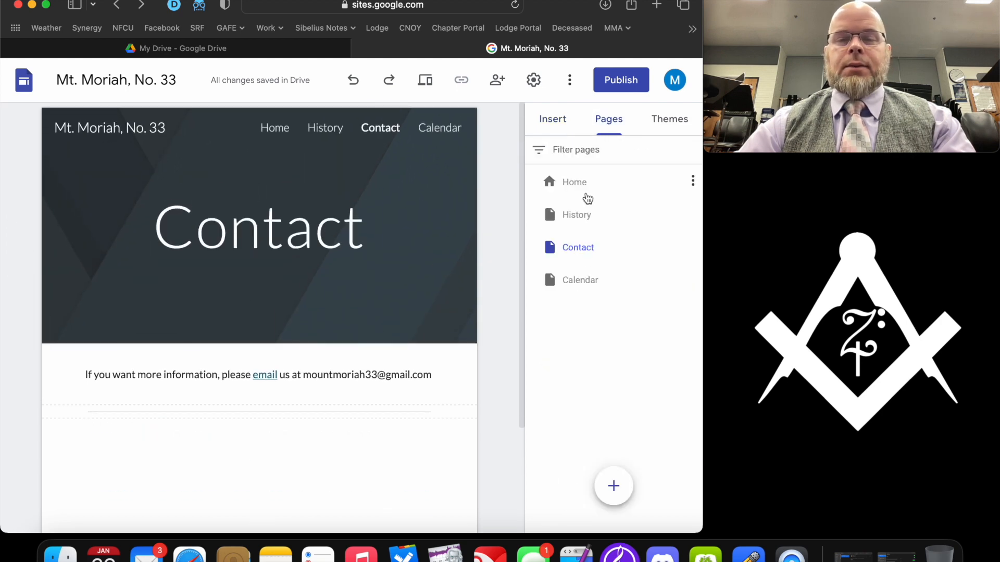
- Go to the History page and click into the lodge history paragraph
left_click(590, 217)
scroll(277, 311, "down", 5)
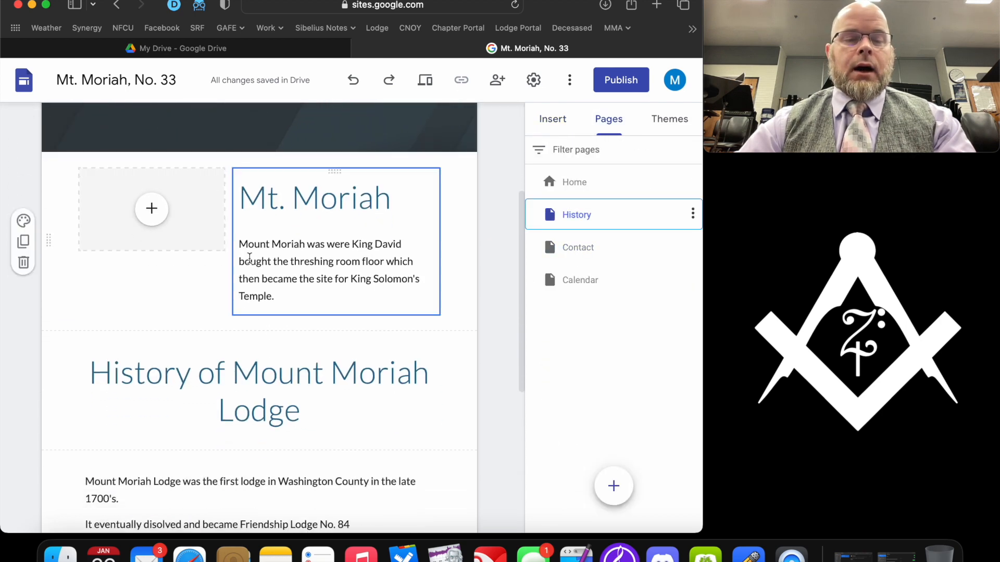
scroll(277, 311, "down", 5)
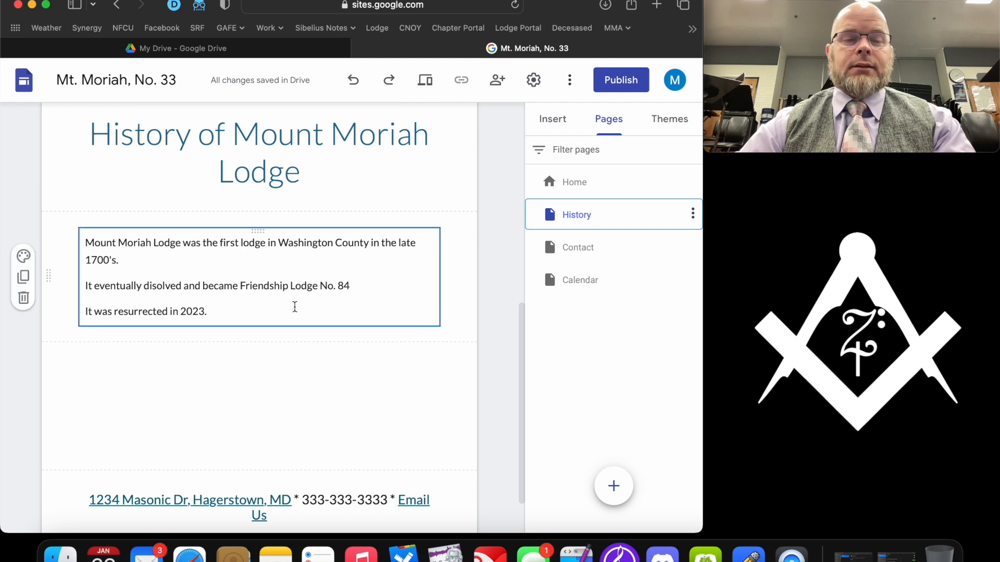
left_click(309, 314)
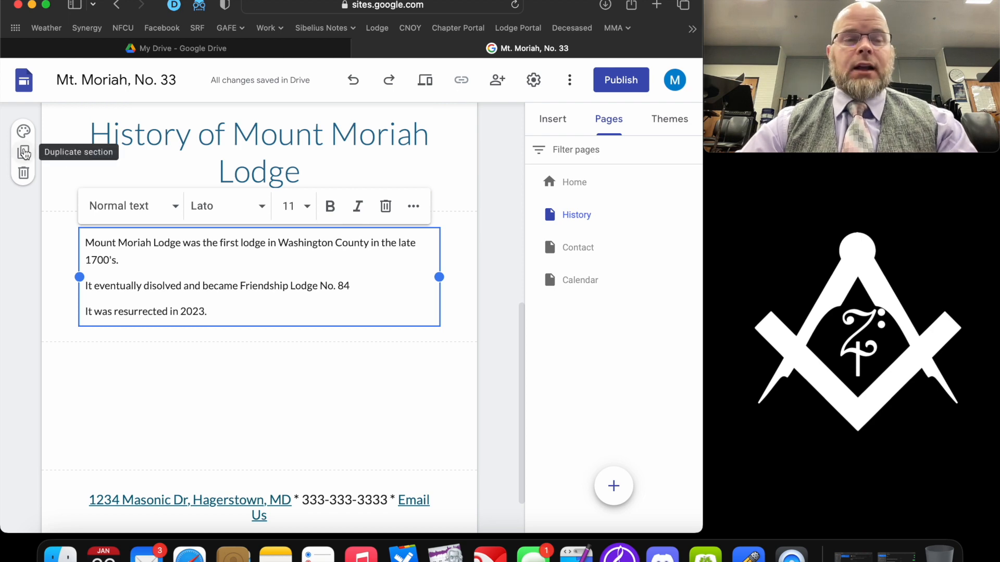
- Duplicate the History title section, move it down, and retitle it 'Future of Mount Moriah'
left_click(23, 152)
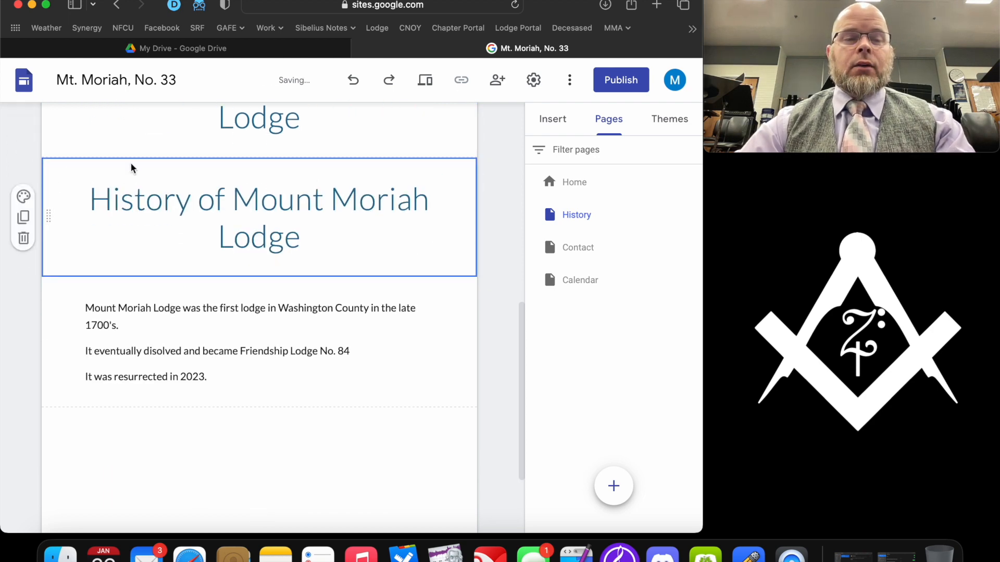
scroll(130, 168, "up", 3)
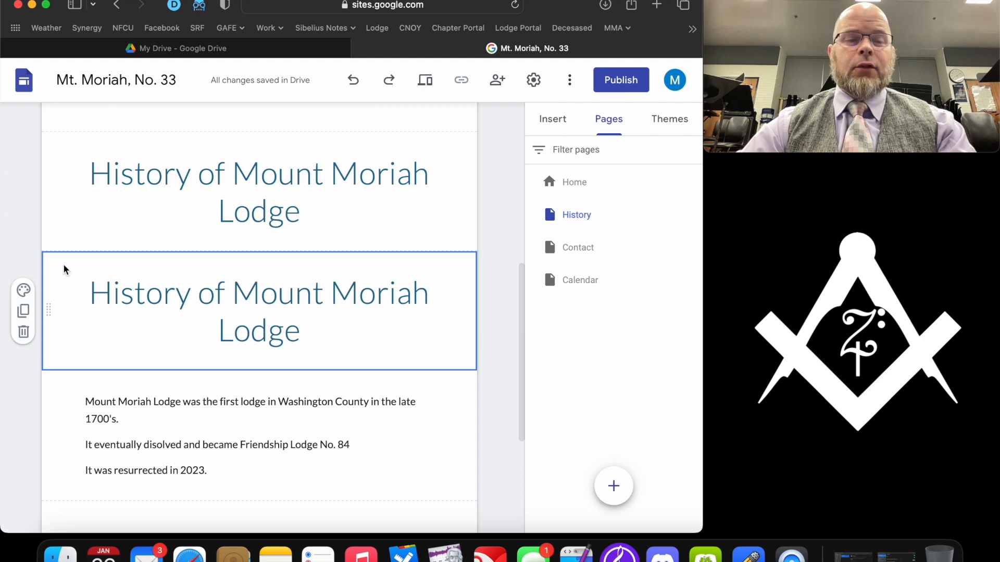
scroll(64, 269, "down", 2)
left_click_drag(49, 264, 66, 442)
scroll(158, 252, "down", 2)
left_click(302, 311)
left_click_drag(307, 312, 71, 264)
type("Future of Mount Moriah")
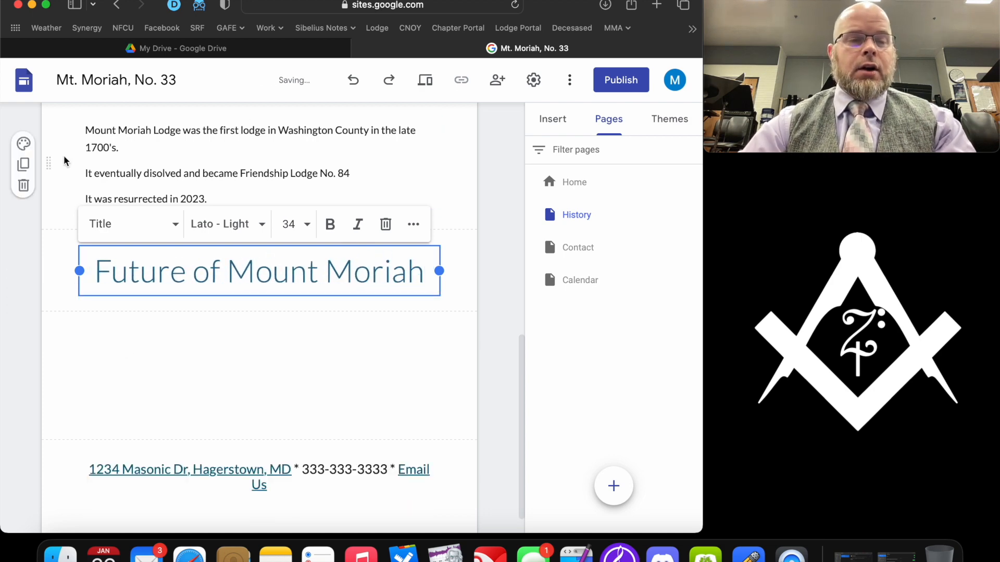
- Copy the history paragraph under that heading and rewrite it about rebuilding the temple
left_click(24, 165)
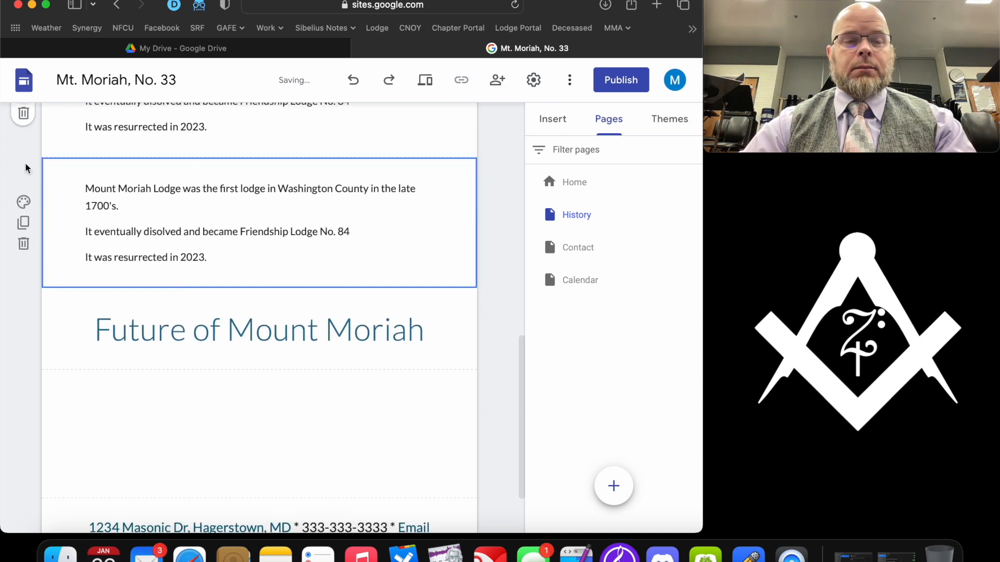
left_click_drag(48, 221, 60, 344)
left_click(276, 336)
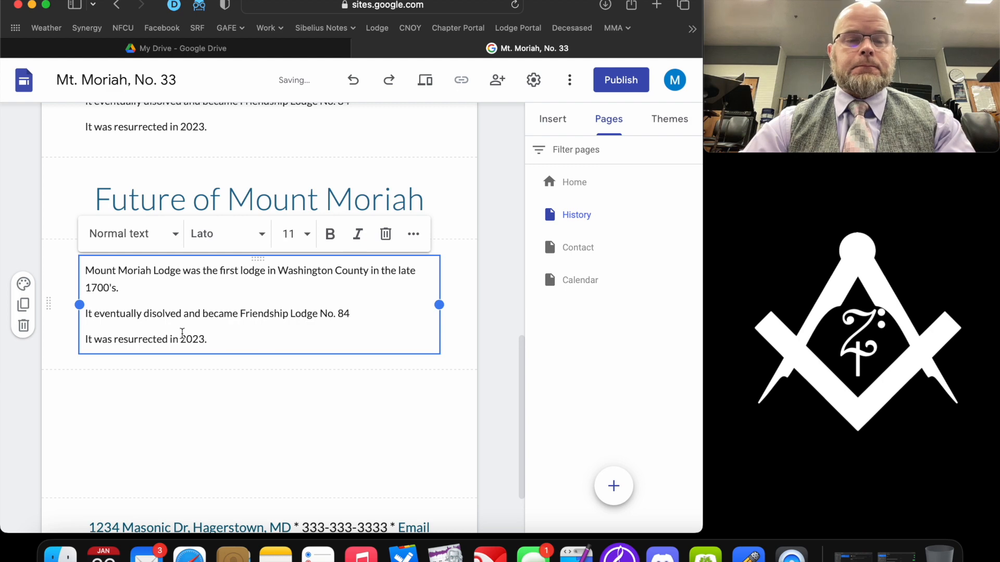
key("super+a")
type("The future of Mount Mo")
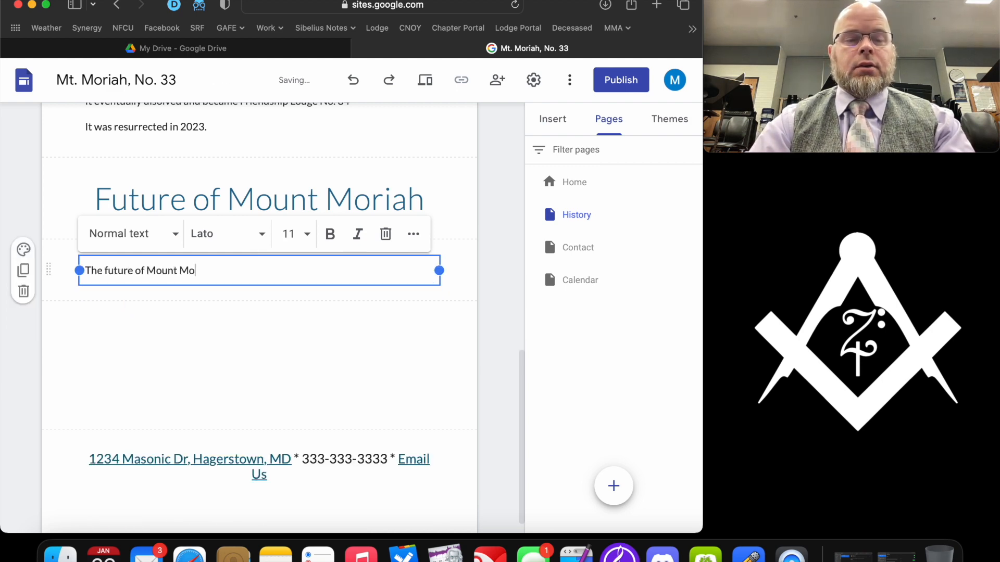
type("riah is rebuilding the temple that once was destroyed ")
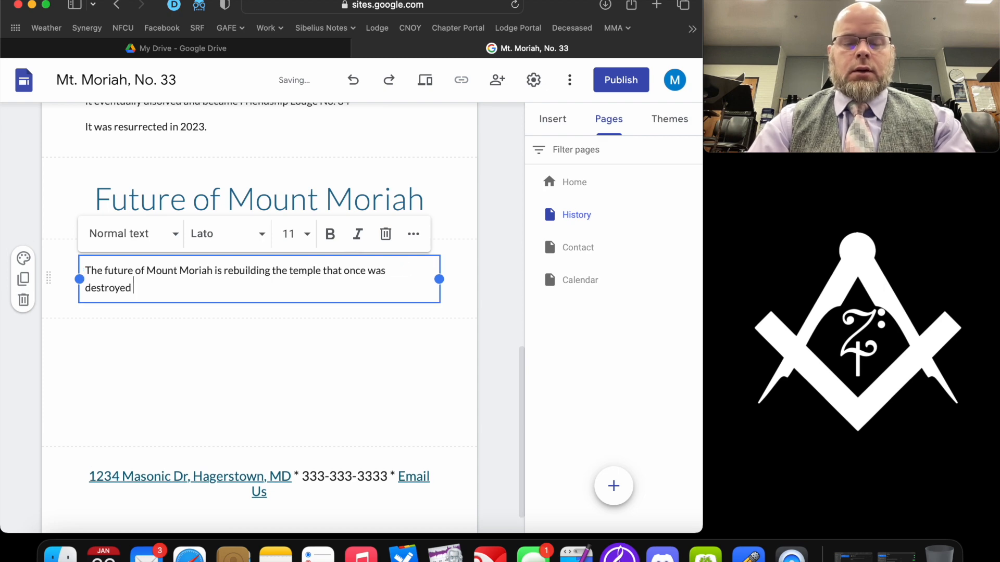
type("by using Brotherly Love, Rel")
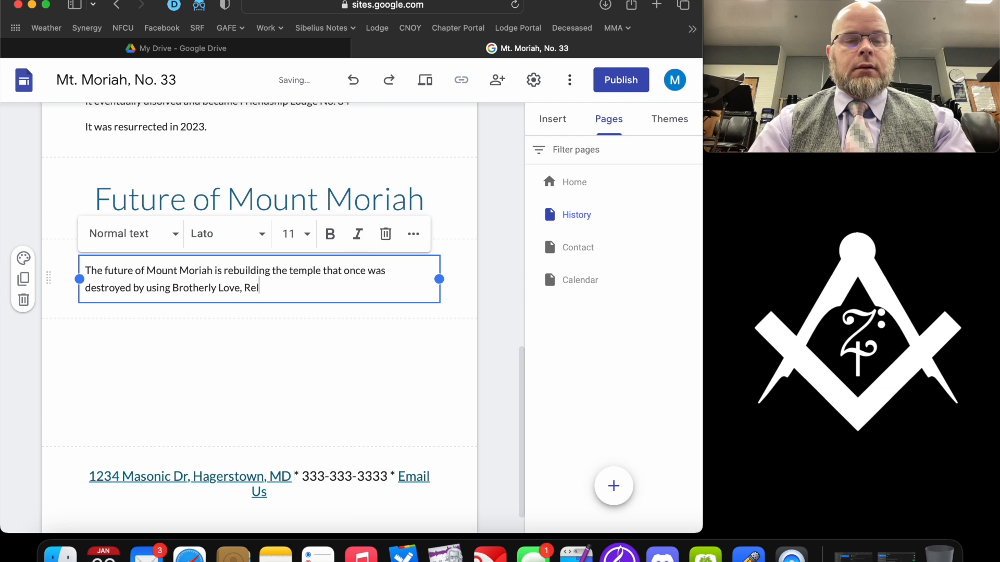
type("ief, and Truth.")
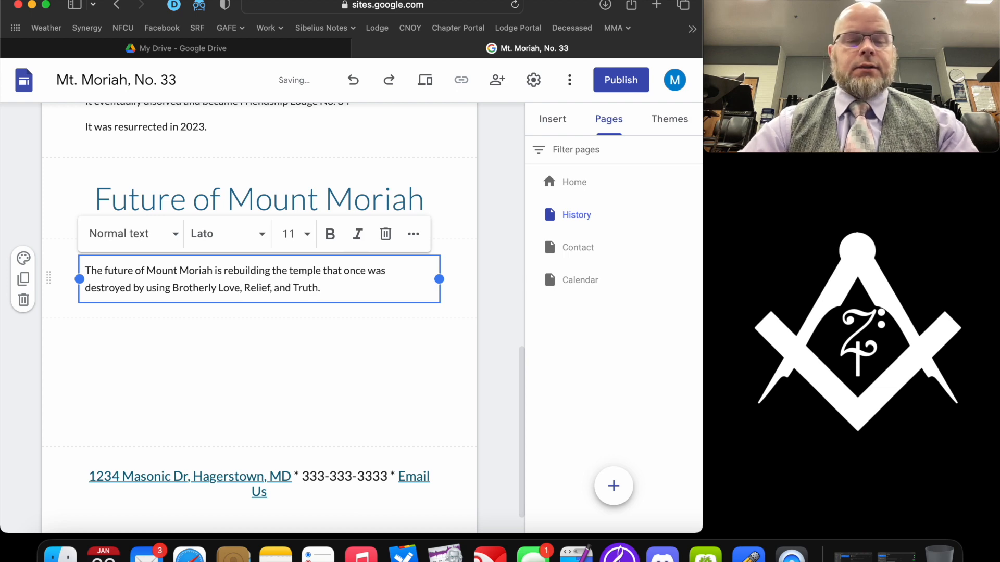
left_click(177, 379)
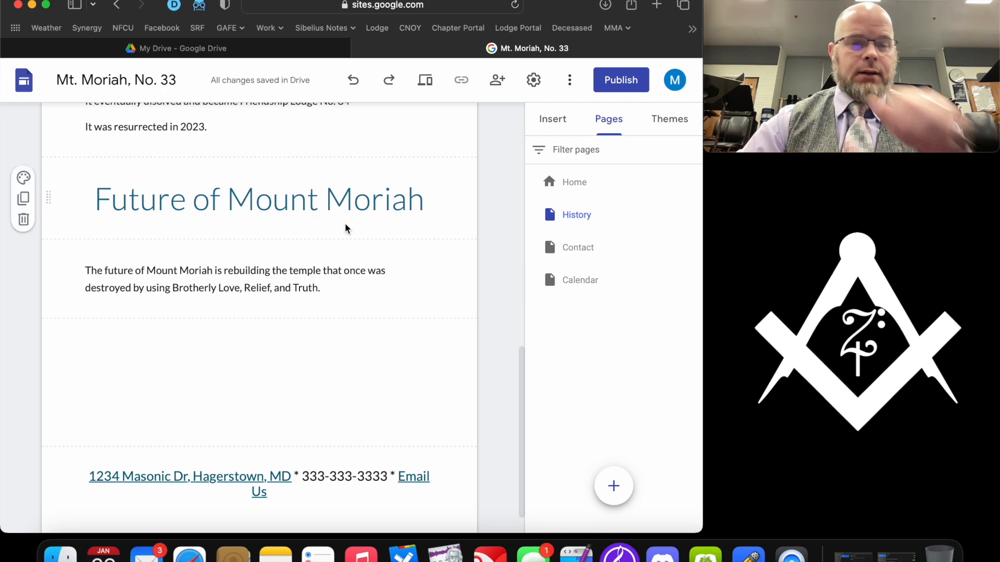
left_click(425, 79)
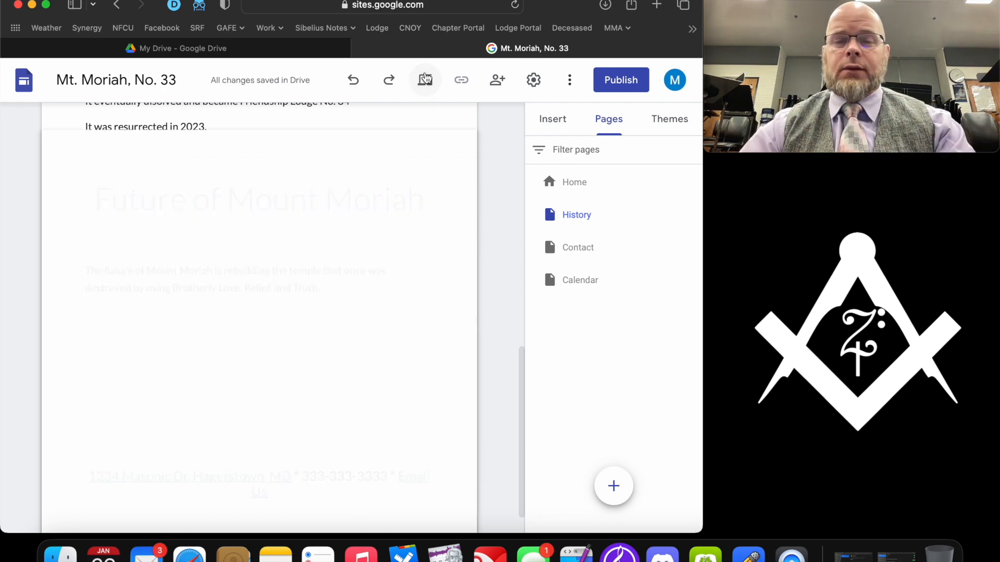
- Preview the History page at phone width, then at tablet and desktop widths
scroll(406, 289, "down", 7)
scroll(405, 288, "down", 5)
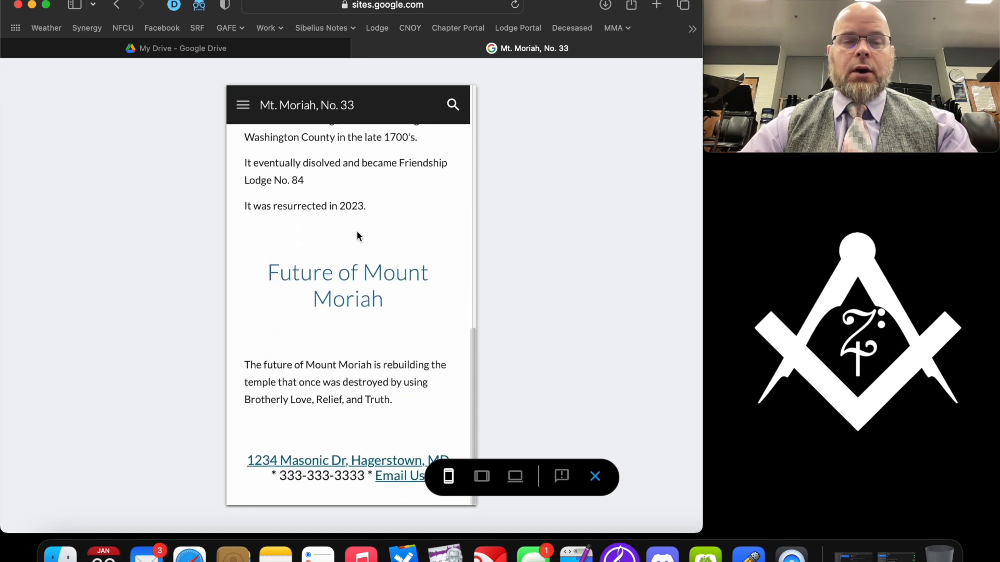
scroll(358, 230, "up", 12)
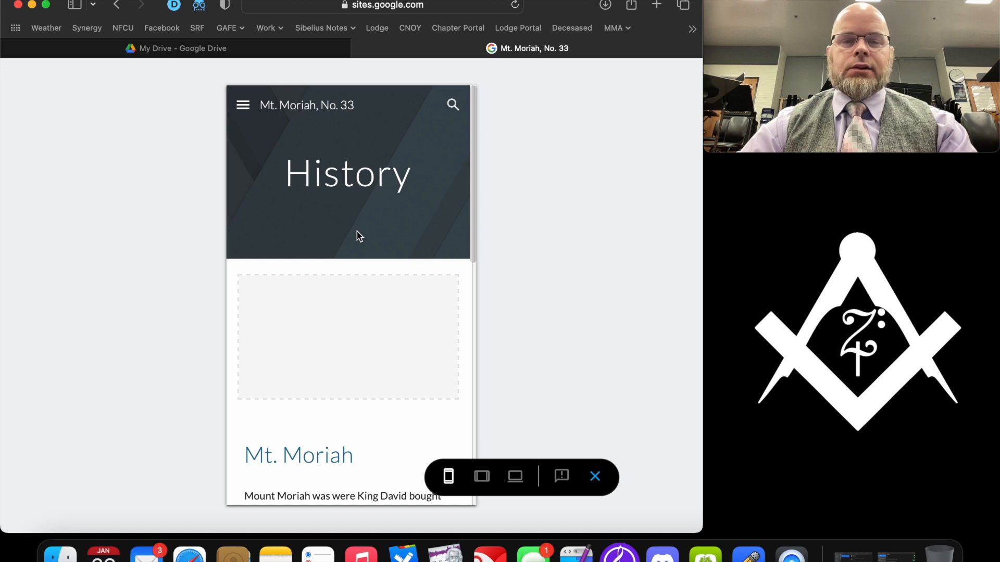
scroll(357, 231, "down", 6)
left_click(486, 480)
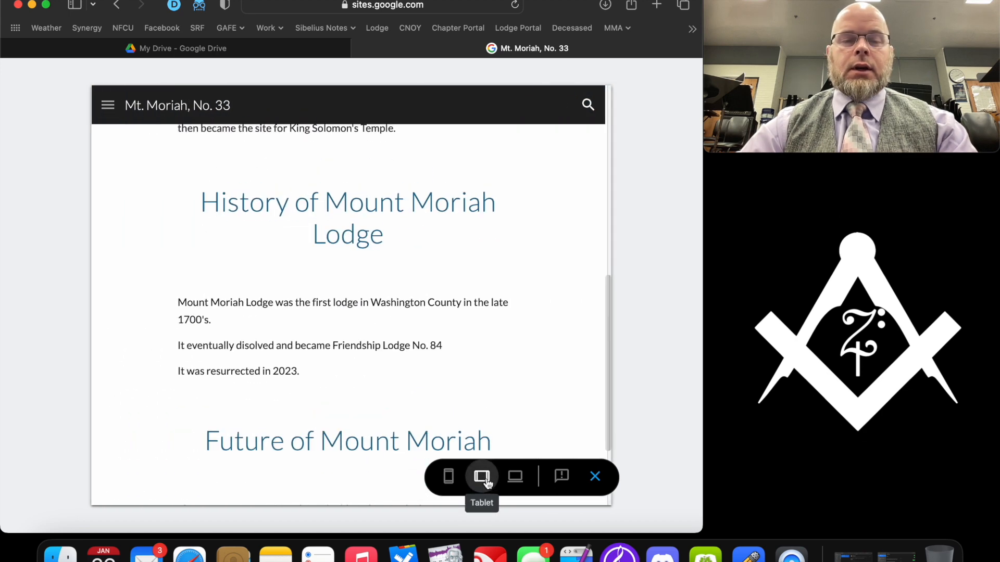
left_click(515, 477)
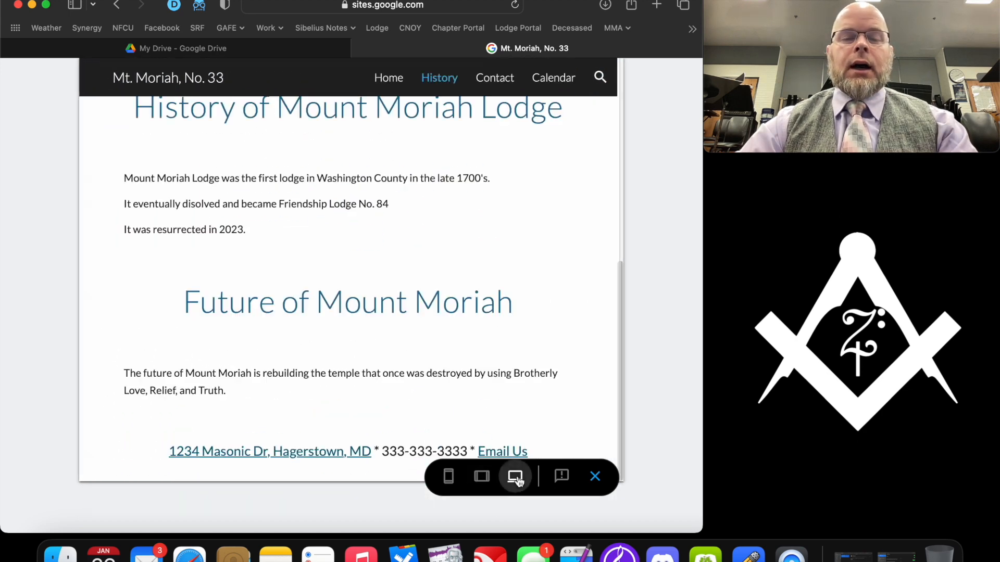
- Exit the preview and add a new page titled 'Western Maryland Lodges'
left_click(595, 476)
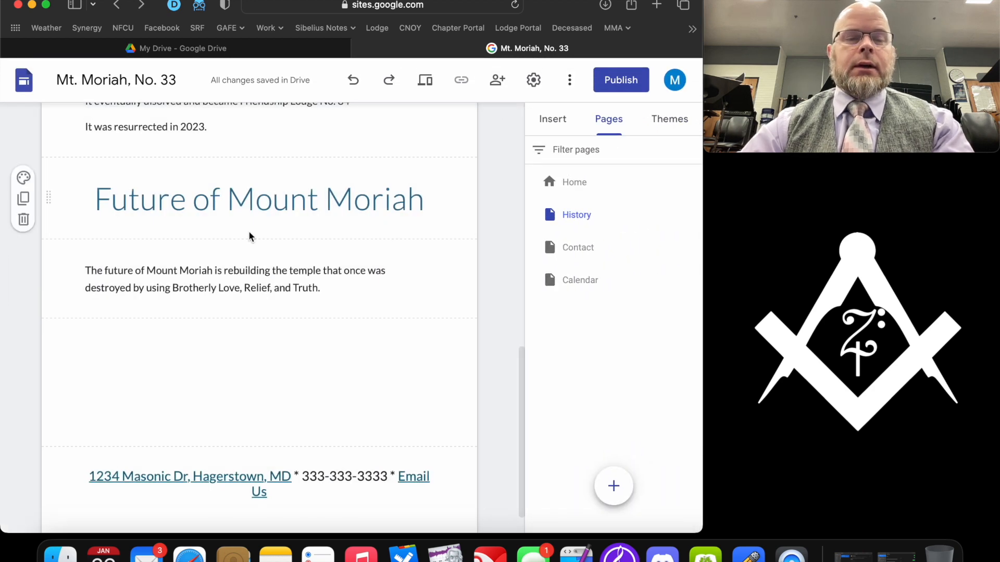
scroll(249, 234, "down", 2)
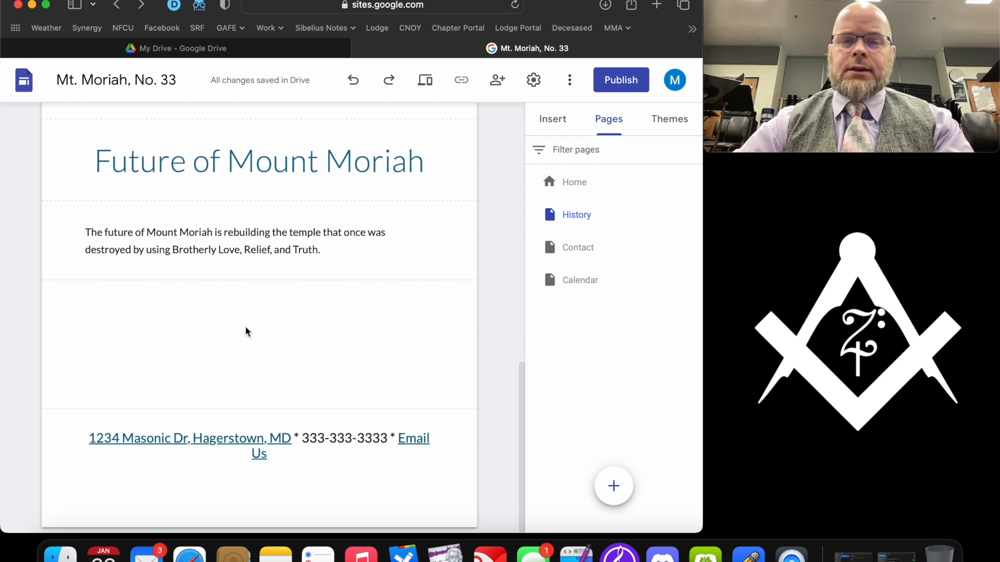
scroll(248, 332, "up", 5)
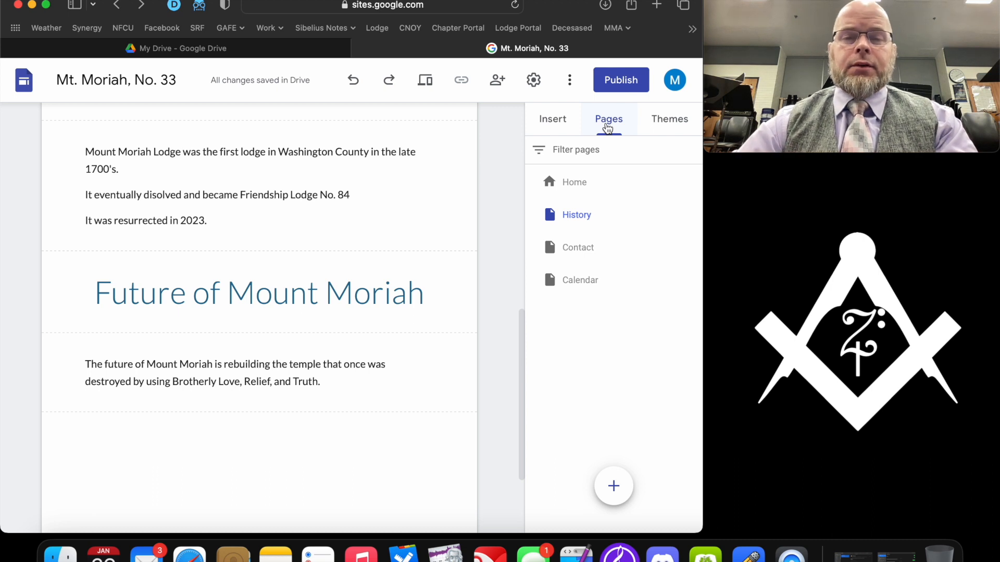
left_click(614, 486)
type("W")
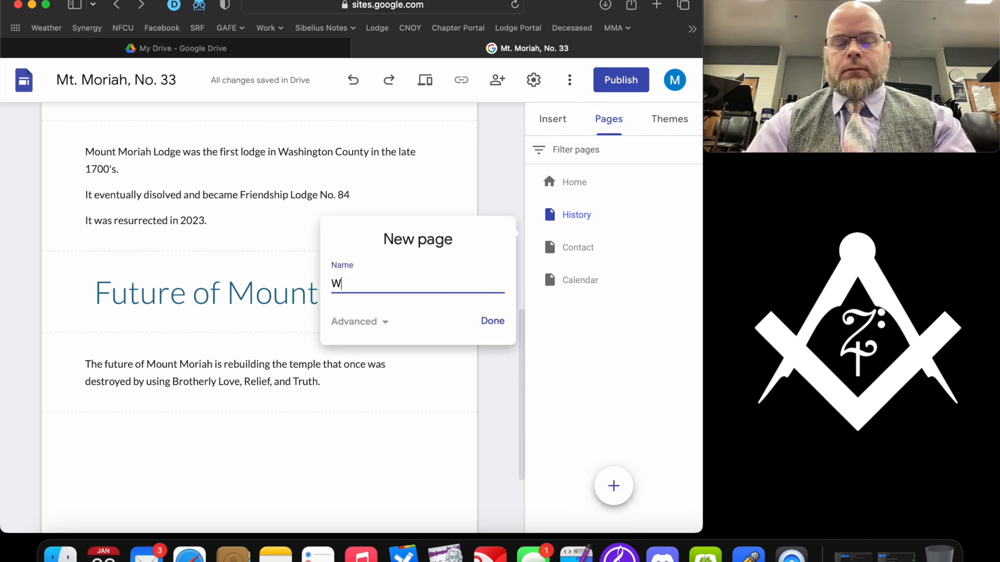
type("estern Maryland Lodges")
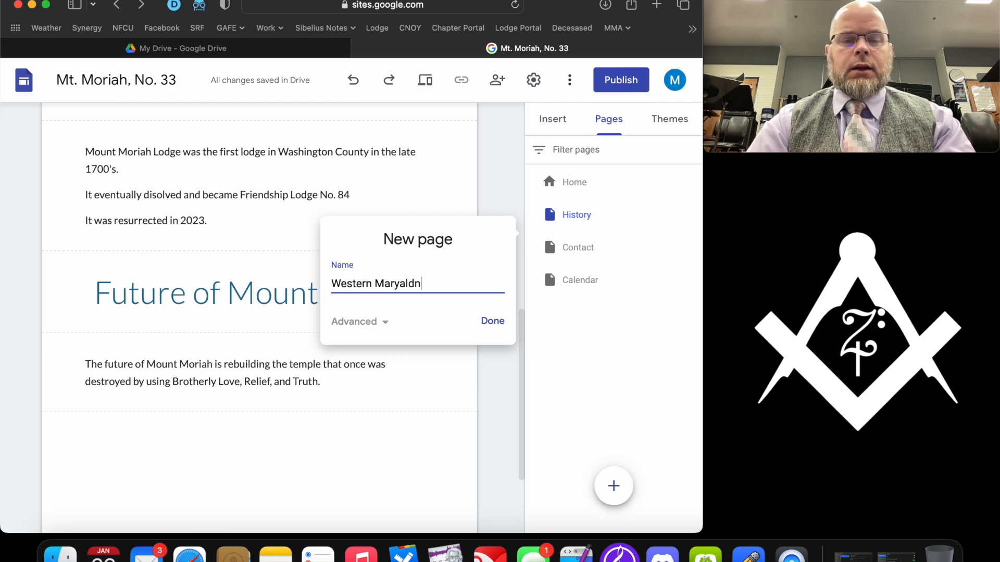
left_click(498, 323)
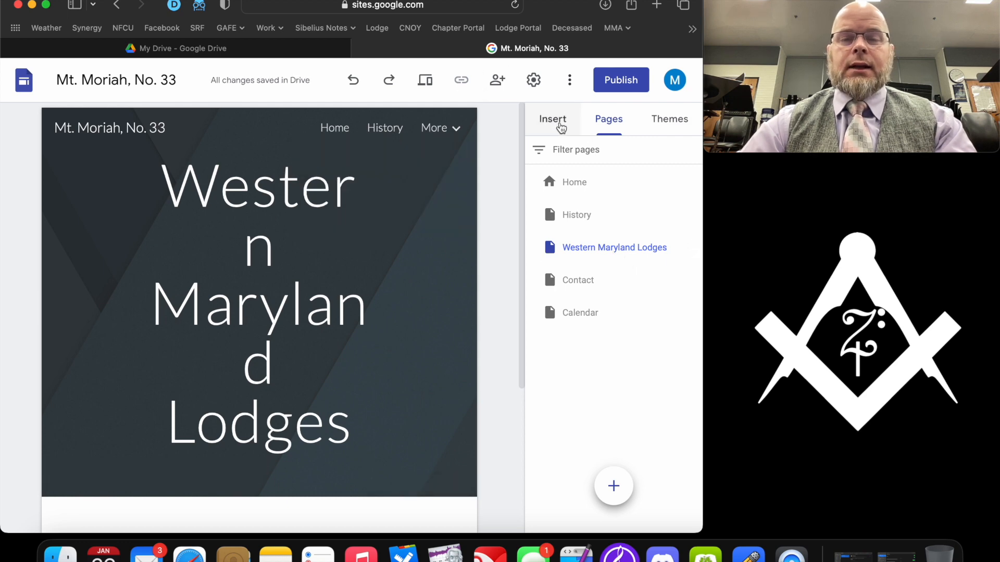
- Insert a text box reading 'Friendship Lodge No. 84', narrow it and center its text
left_click(552, 120)
scroll(590, 163, "down", 3)
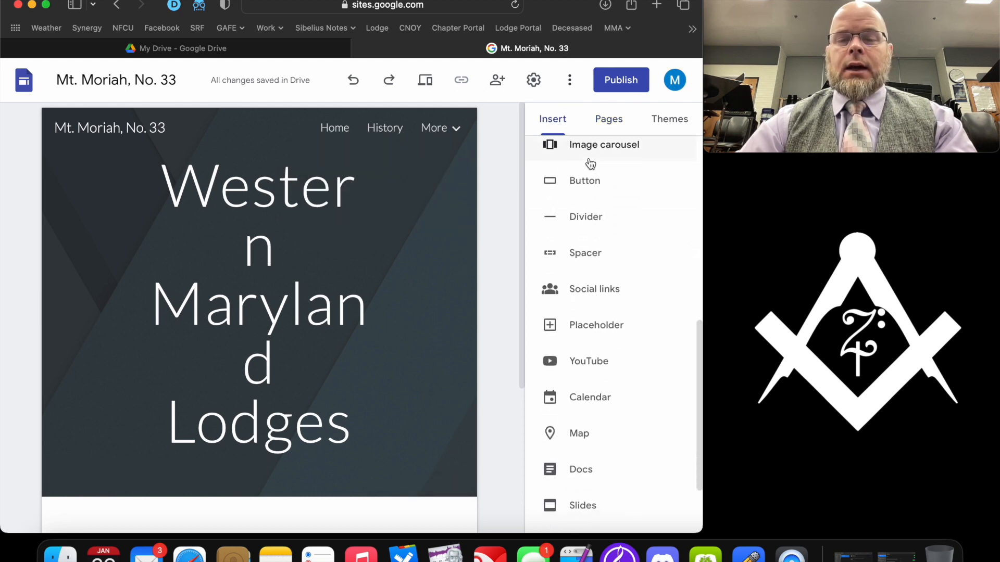
scroll(576, 185, "up", 3)
left_click(570, 182)
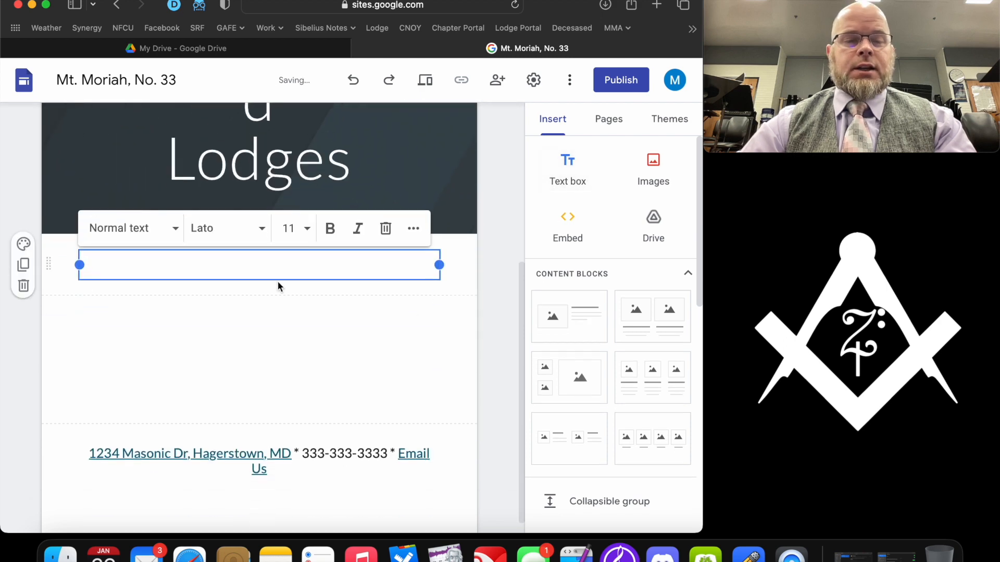
type("Frie")
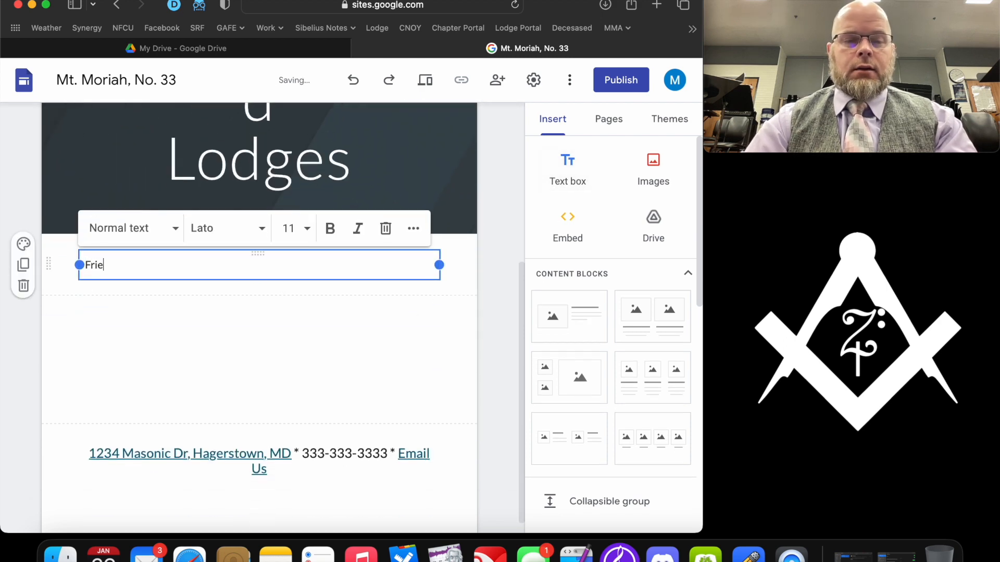
type("ndship Lodge No. 84")
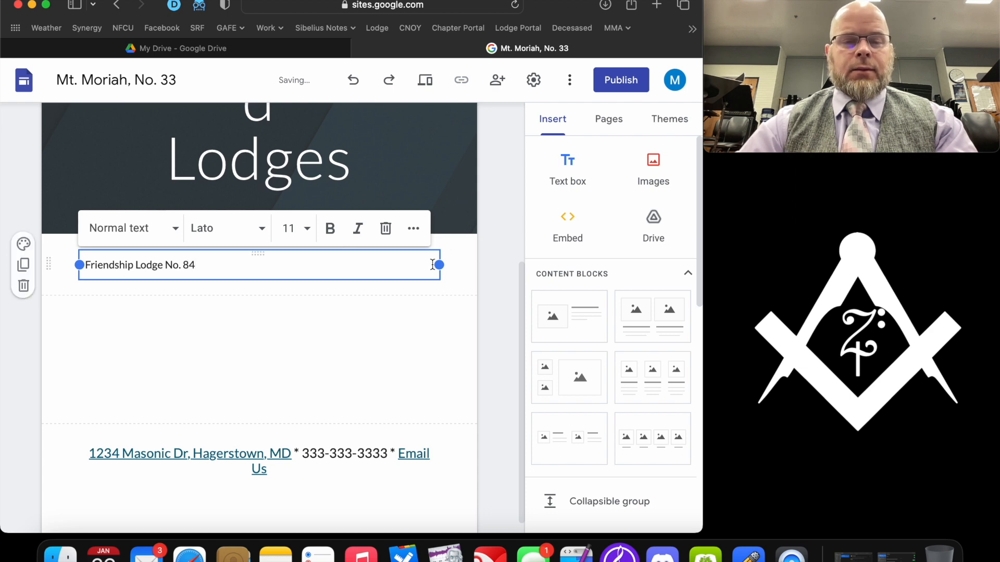
left_click_drag(439, 265, 223, 272)
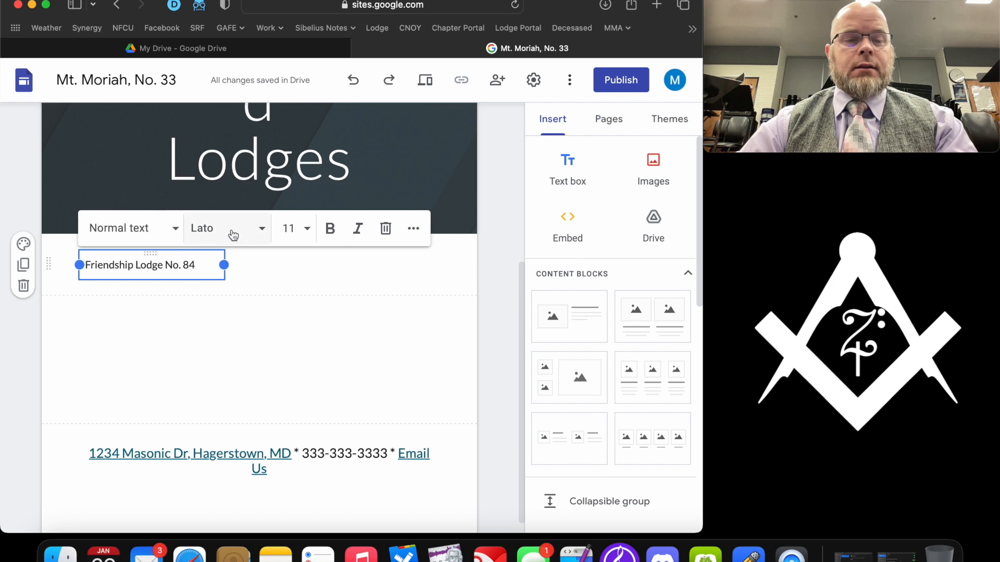
left_click(415, 229)
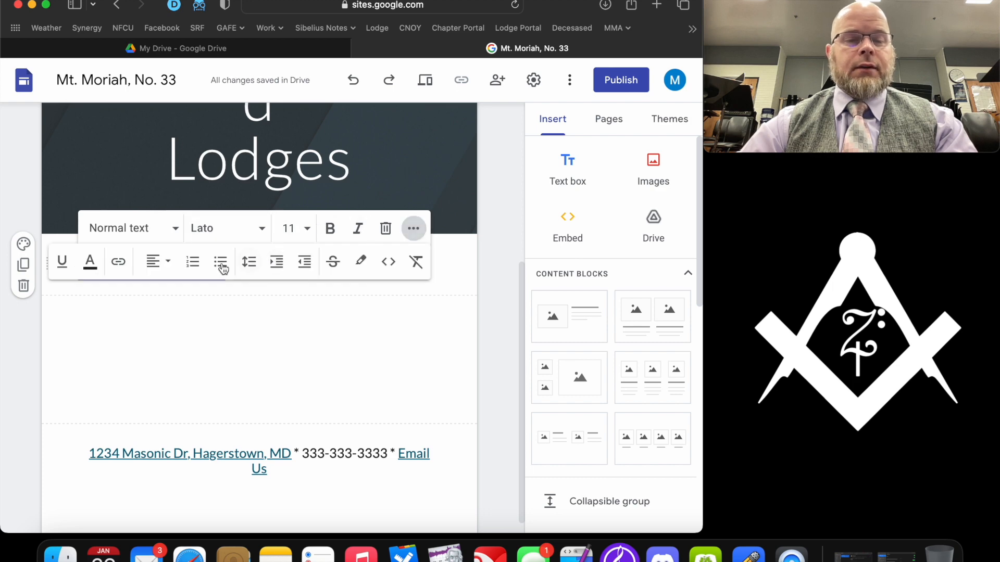
left_click(154, 262)
left_click(165, 342)
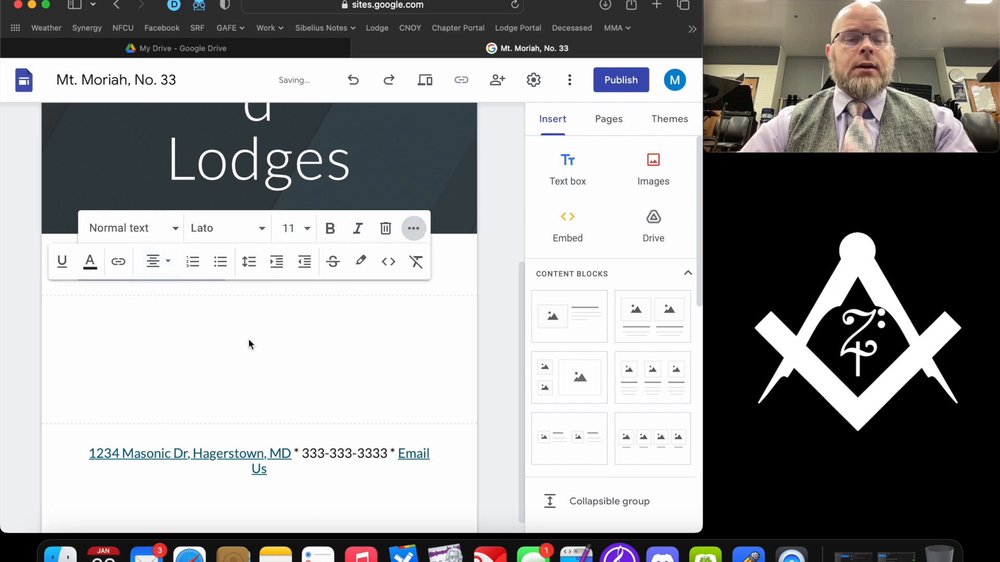
left_click(248, 343)
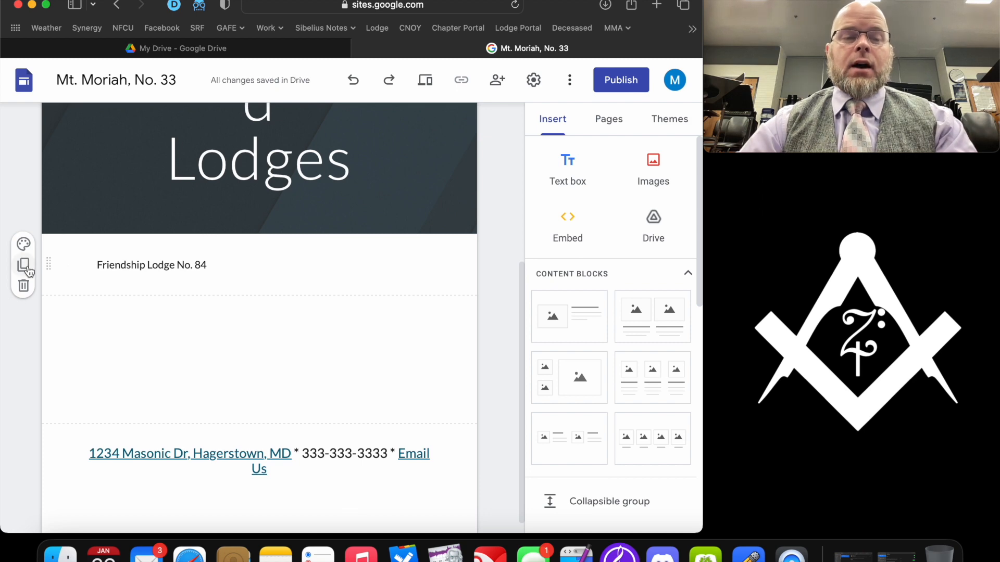
- Duplicate the section and move the copy's text box into the right column beside the first
left_click(23, 264)
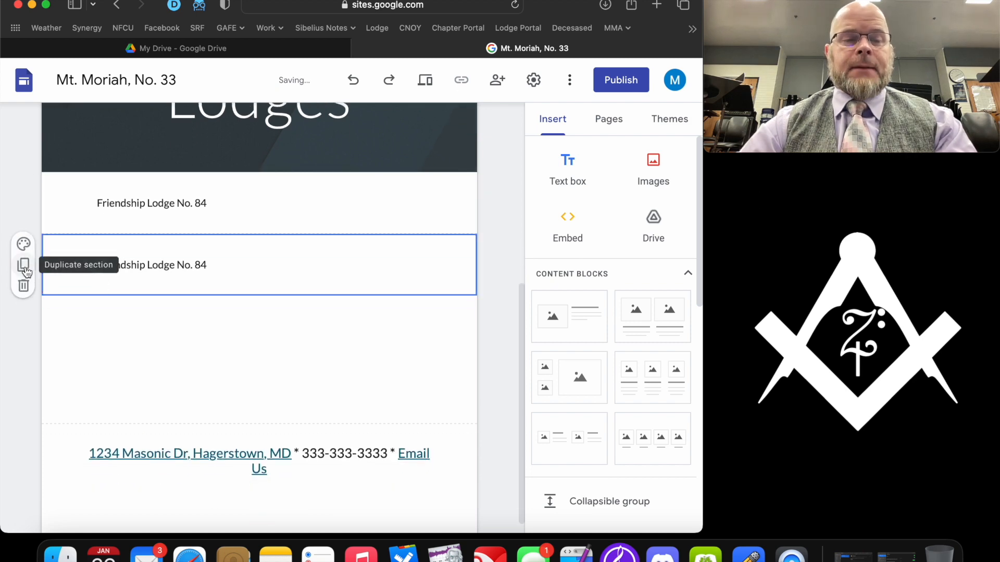
left_click_drag(49, 264, 266, 206)
left_click(407, 263)
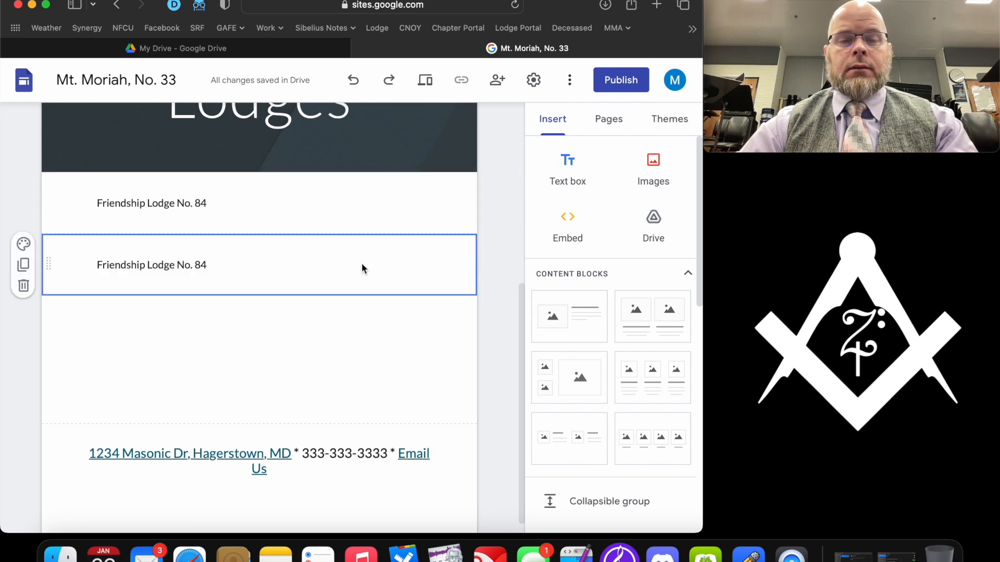
left_click(167, 263)
left_click_drag(150, 253, 324, 218)
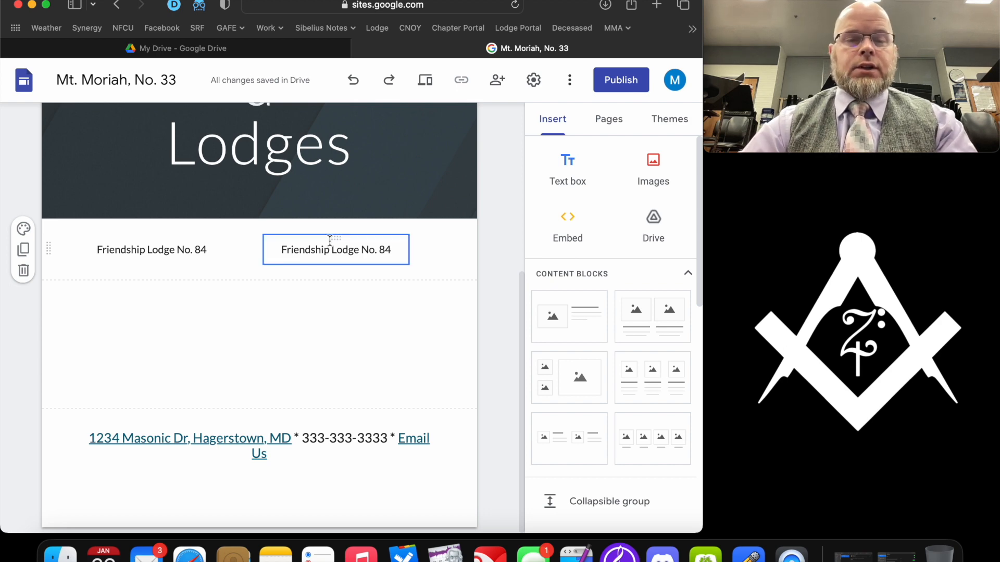
left_click_drag(336, 240, 360, 241)
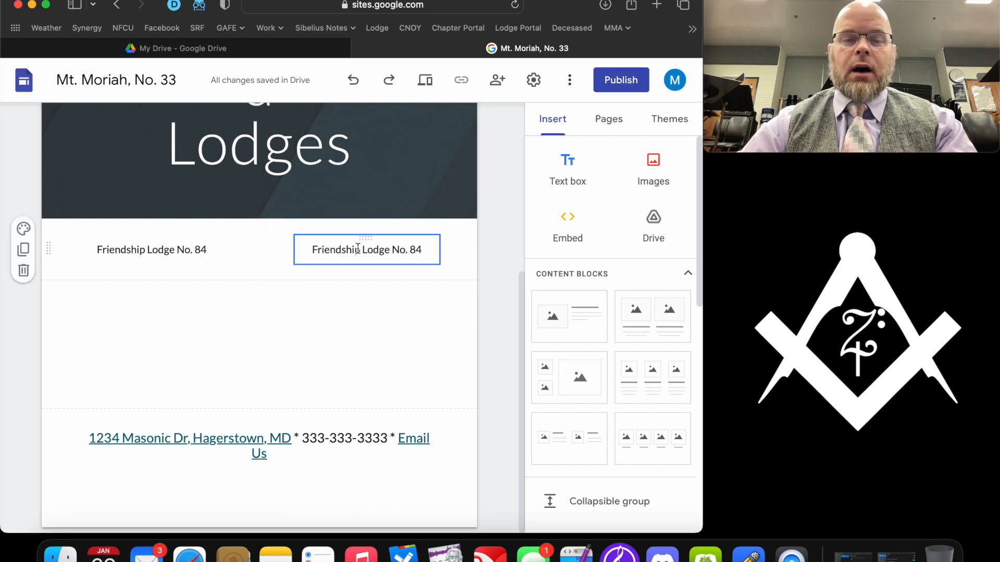
triple_click(358, 249)
type("Hagerstown ")
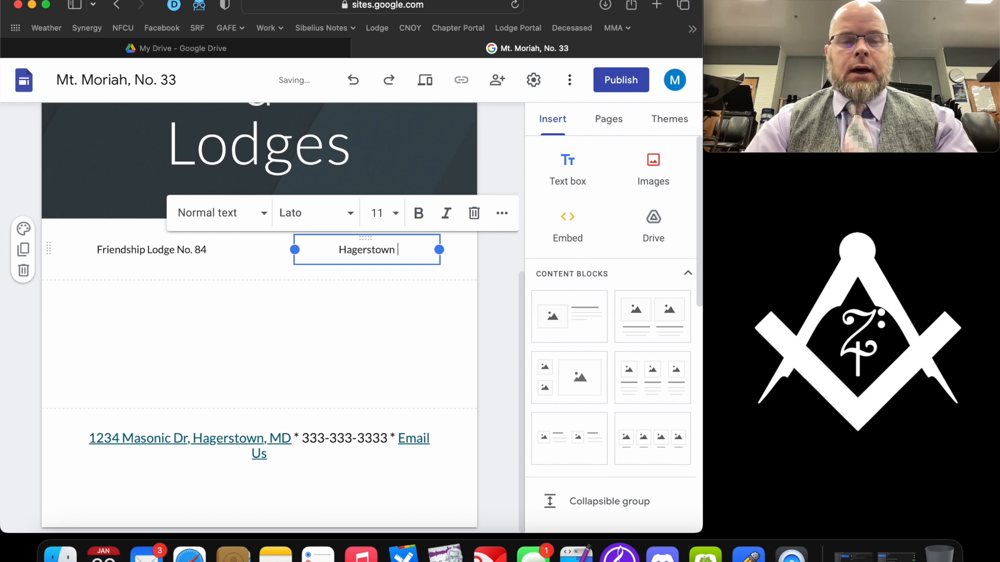
type("Lodge, No")
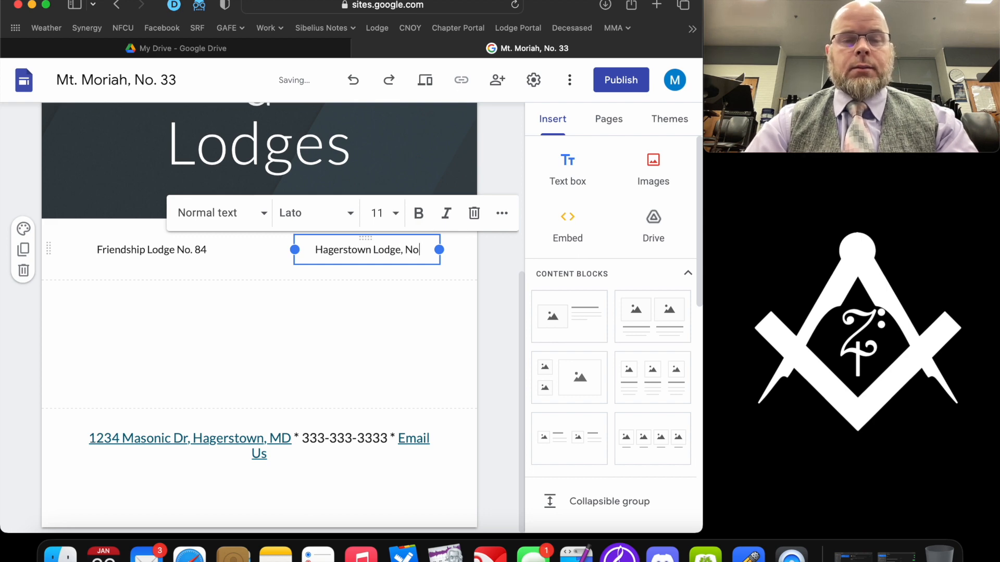
type(". 217")
left_click(313, 298)
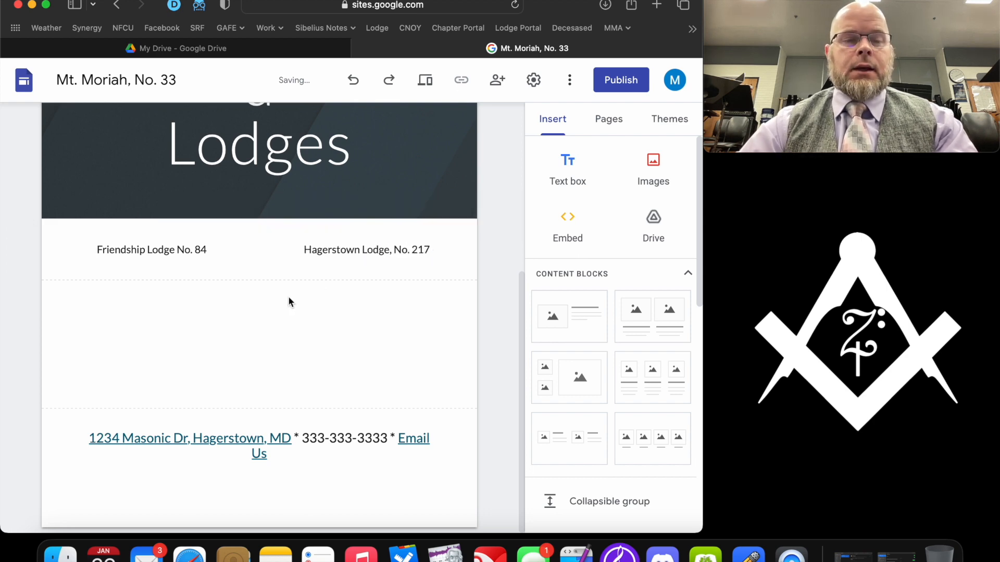
triple_click(143, 251)
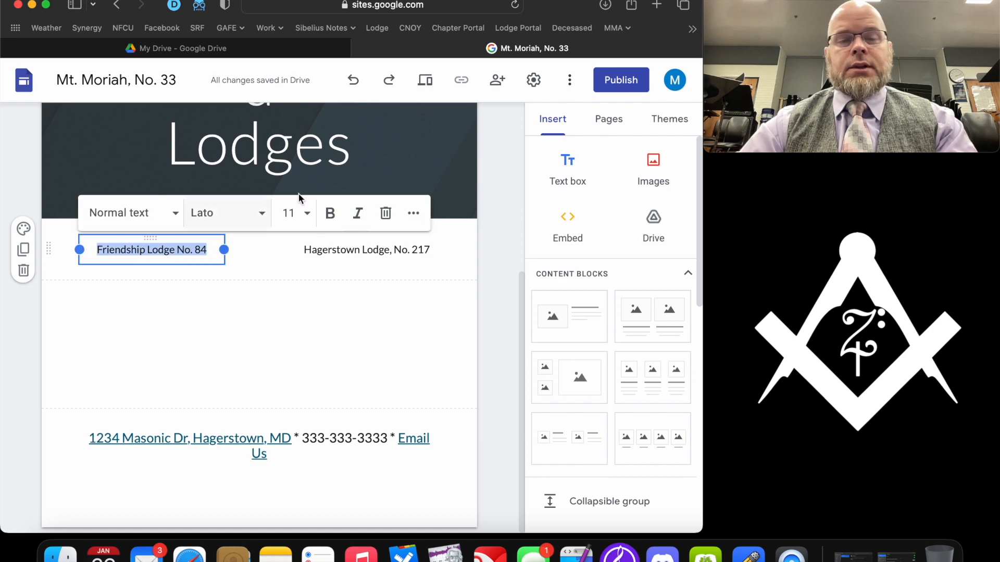
left_click(413, 213)
left_click(119, 246)
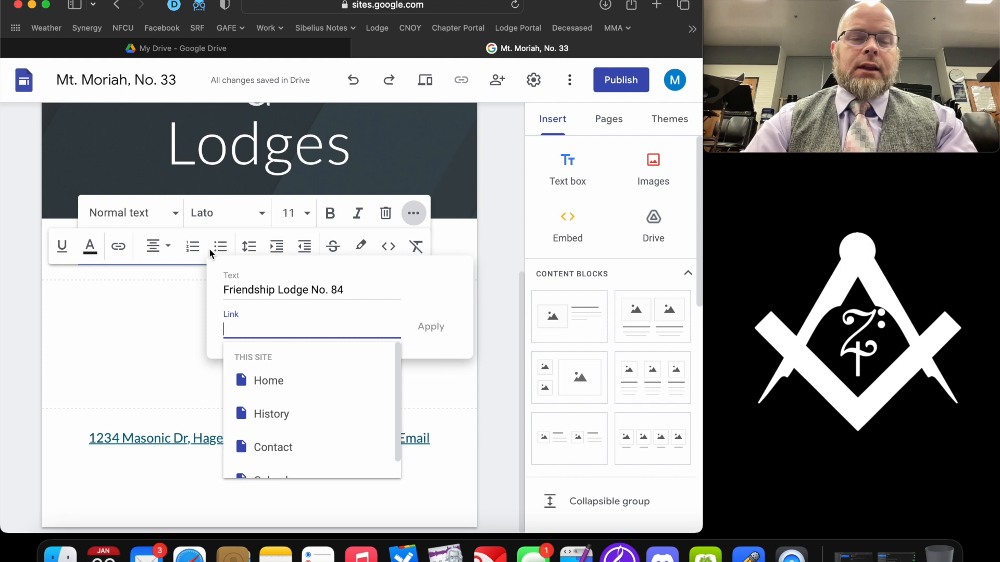
type("www.l")
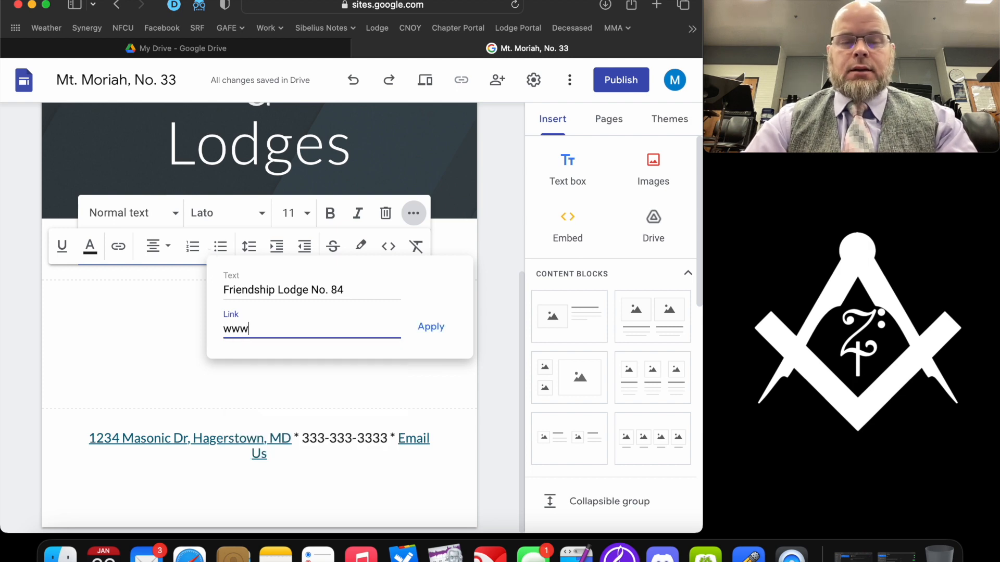
key("BackSpace")
type(".odg")
key("BackSpace")
key("BackSpace")
key("BackSpace")
key("BackSpace")
key("BackSpace")
type("lodge84.org")
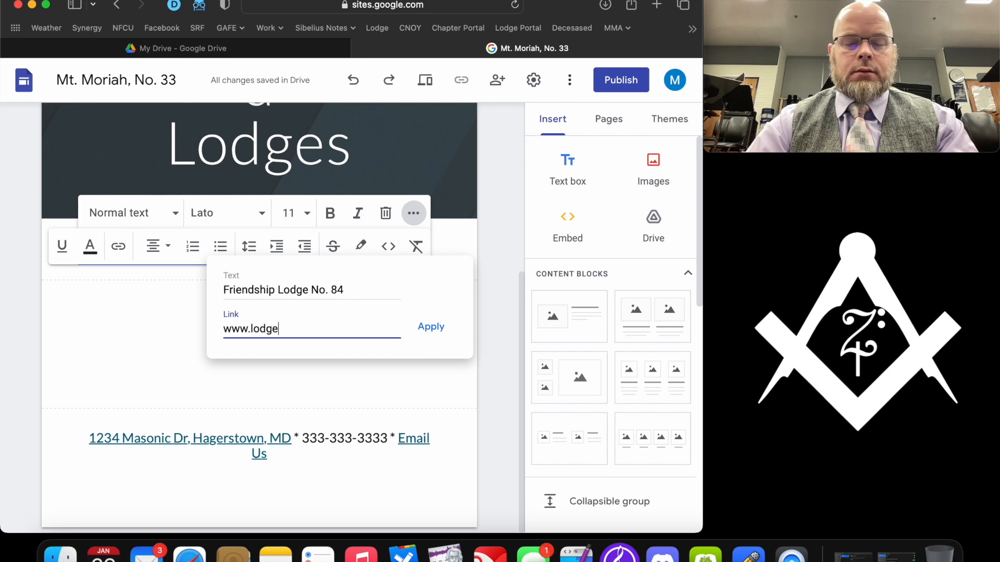
left_click(430, 327)
left_click(298, 327)
left_click(346, 249)
triple_click(351, 250)
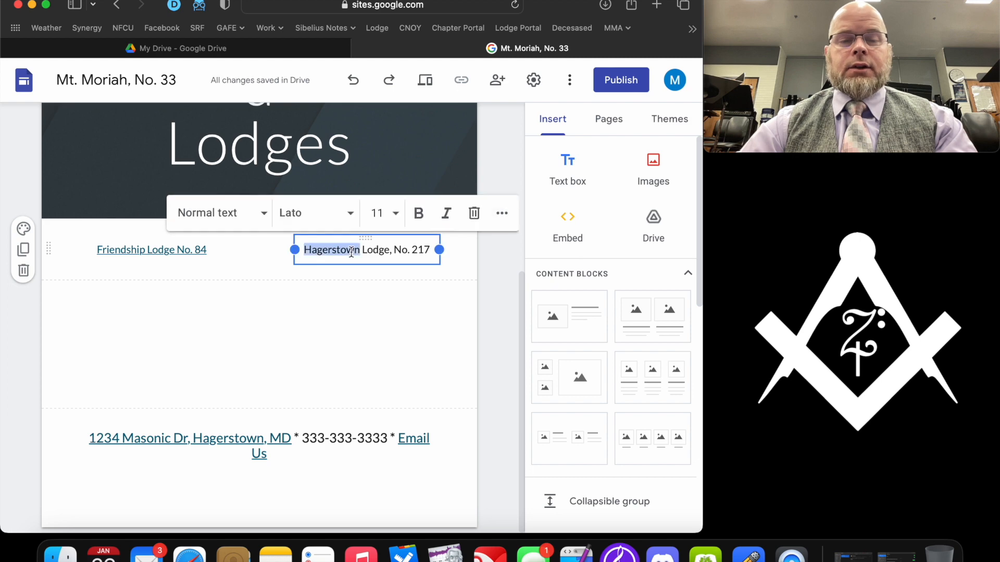
left_click(500, 214)
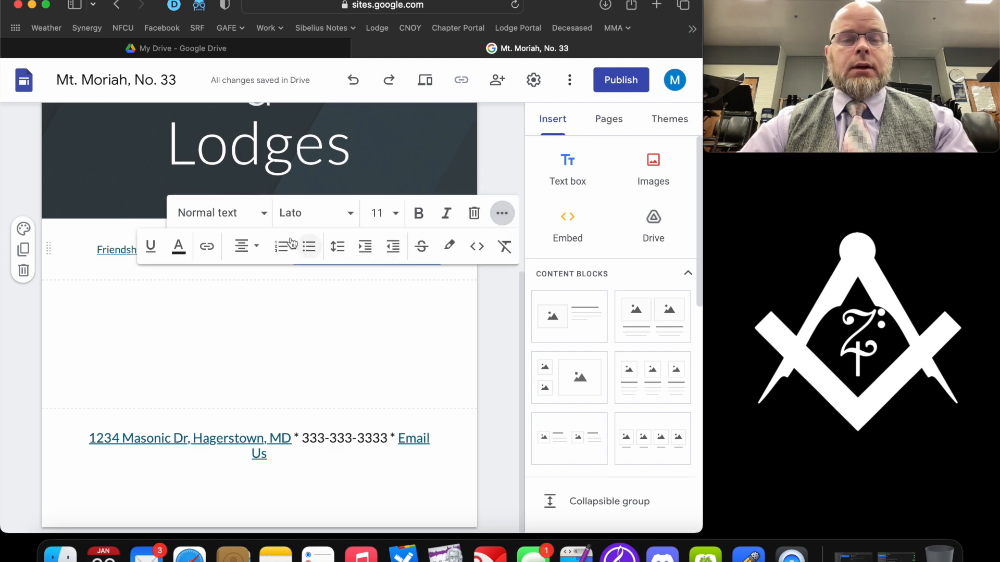
left_click(205, 246)
type("www.hagerstown217.com")
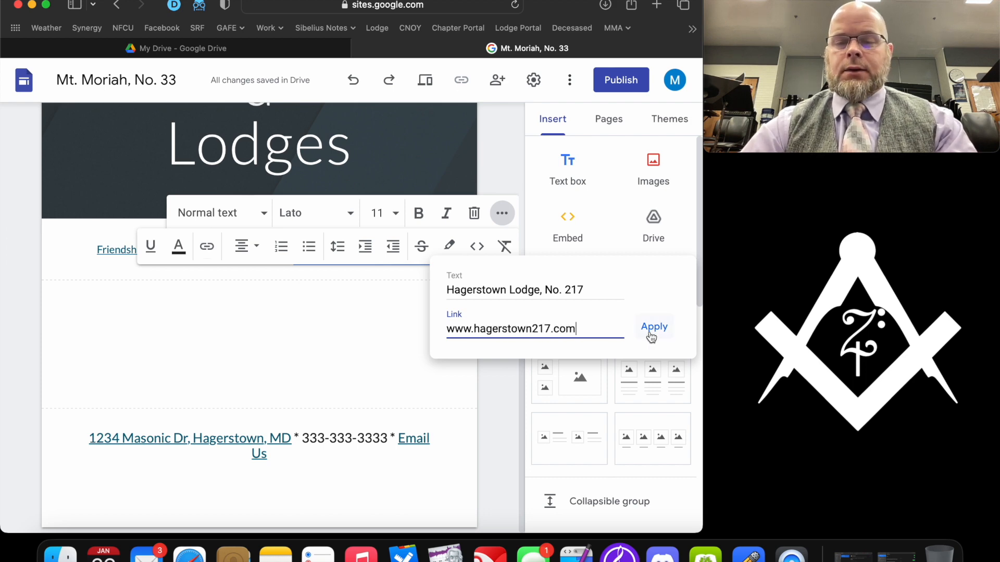
left_click(646, 334)
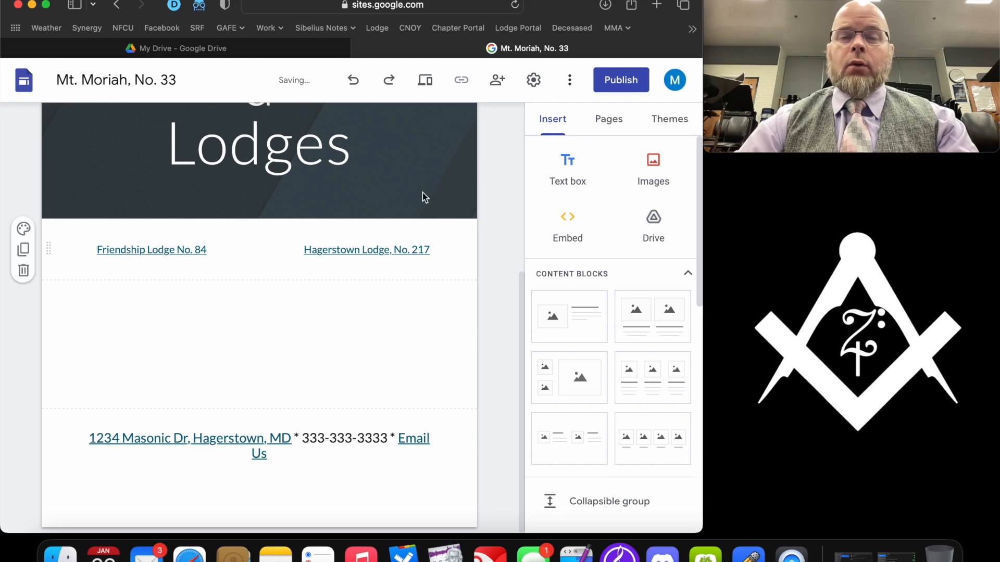
left_click(425, 81)
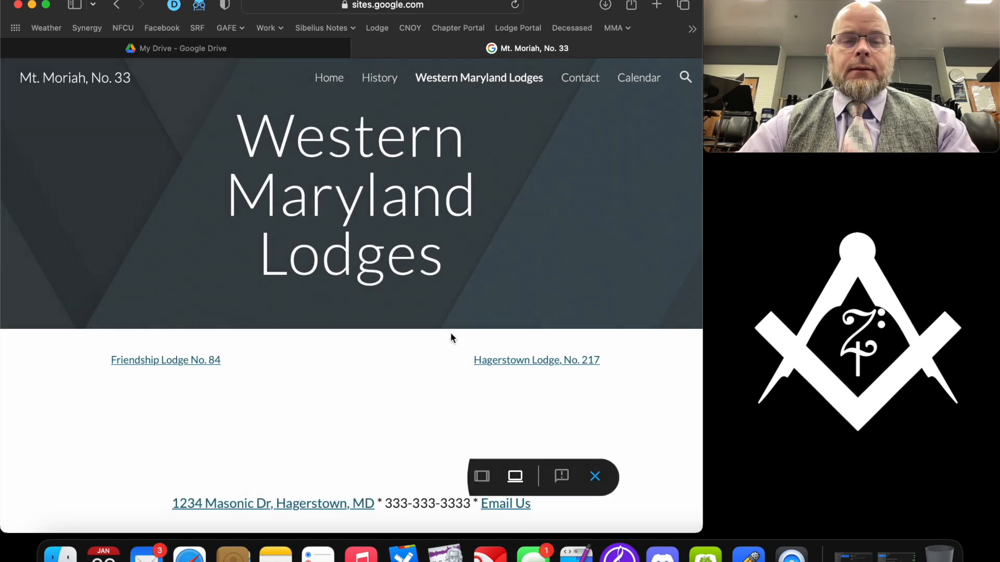
- Test the Friendship Lodge and Hagerstown Lodge links in preview, then exit back to the editor
left_click(189, 362)
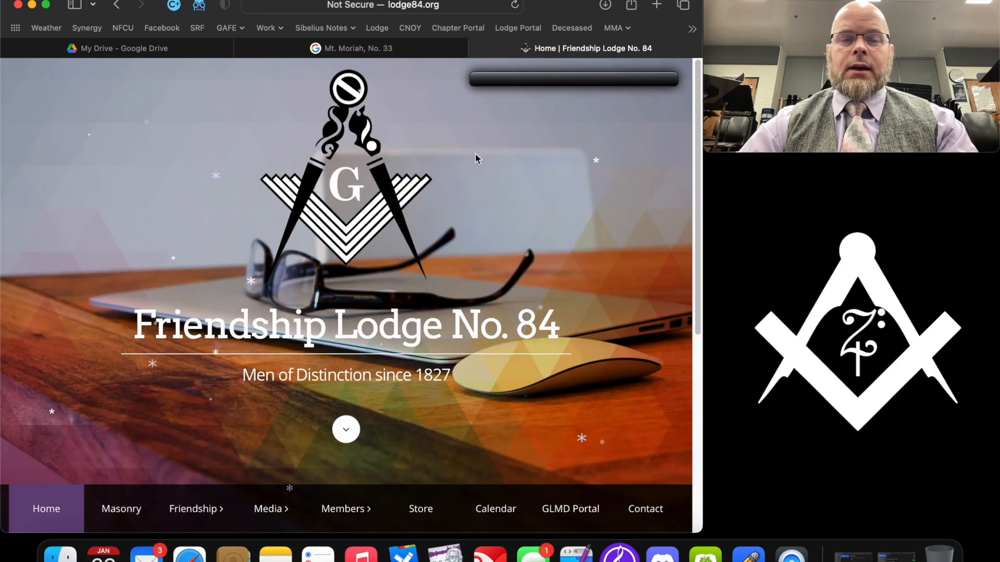
scroll(280, 208, "down", 1)
scroll(280, 208, "down", 5)
scroll(280, 208, "up", 5)
left_click(341, 48)
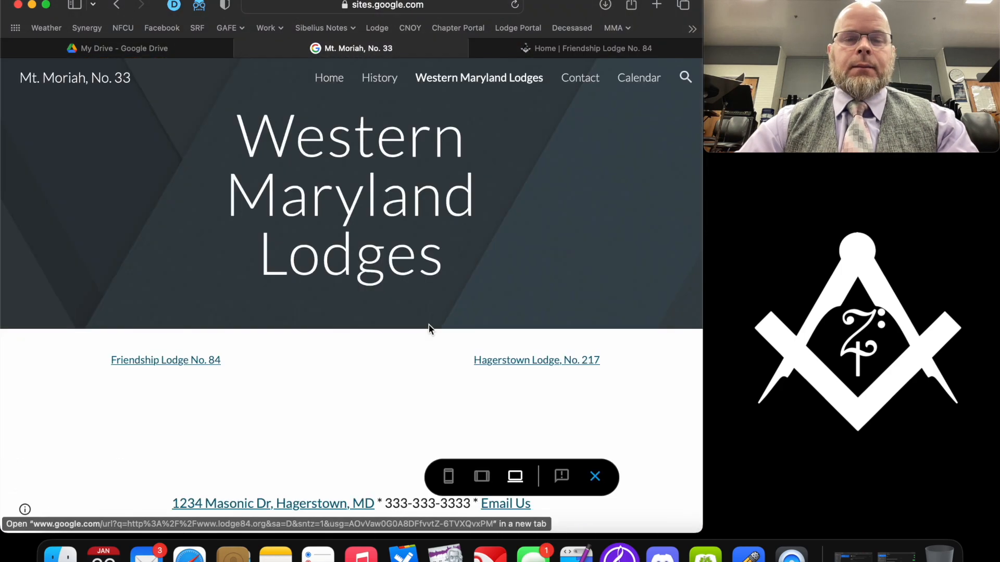
left_click(541, 358)
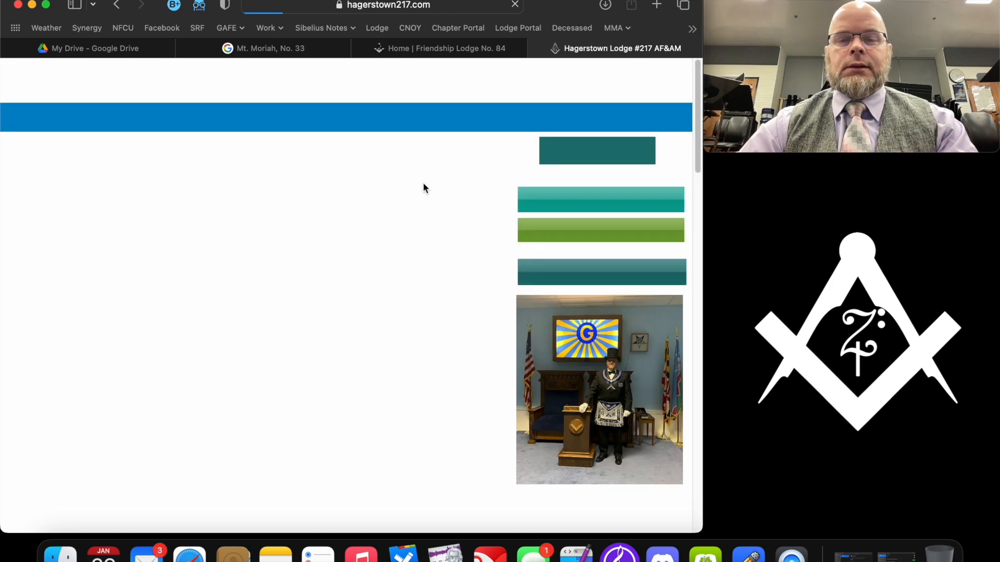
left_click(316, 48)
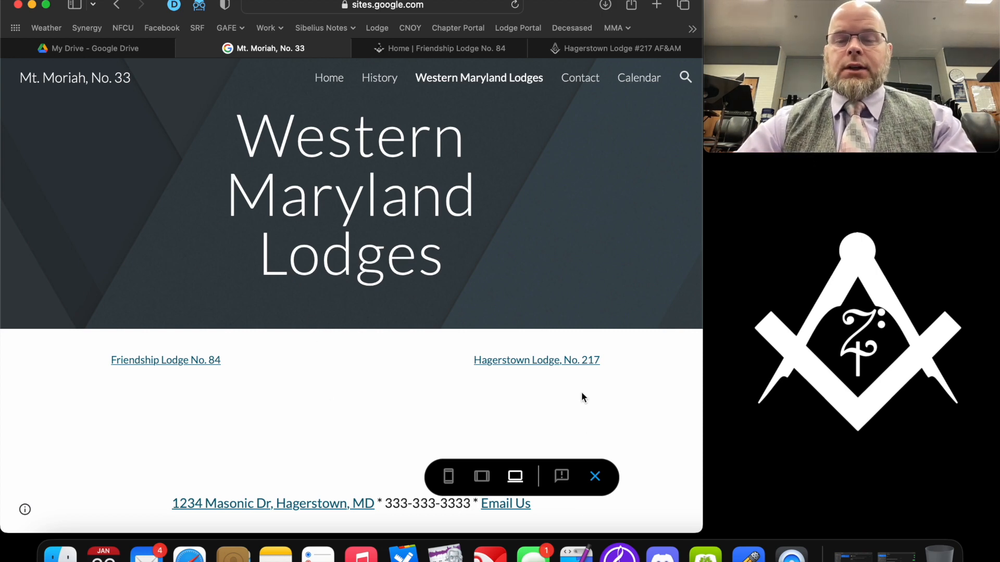
left_click(597, 476)
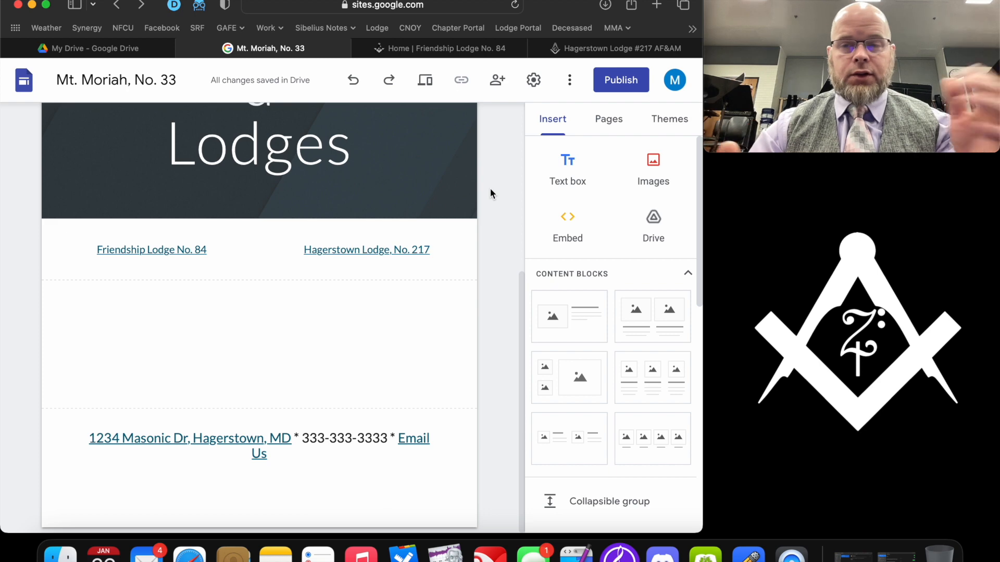
- Close both lodge website tabs and bring up the Publish dialog
mouse_move(351, 231)
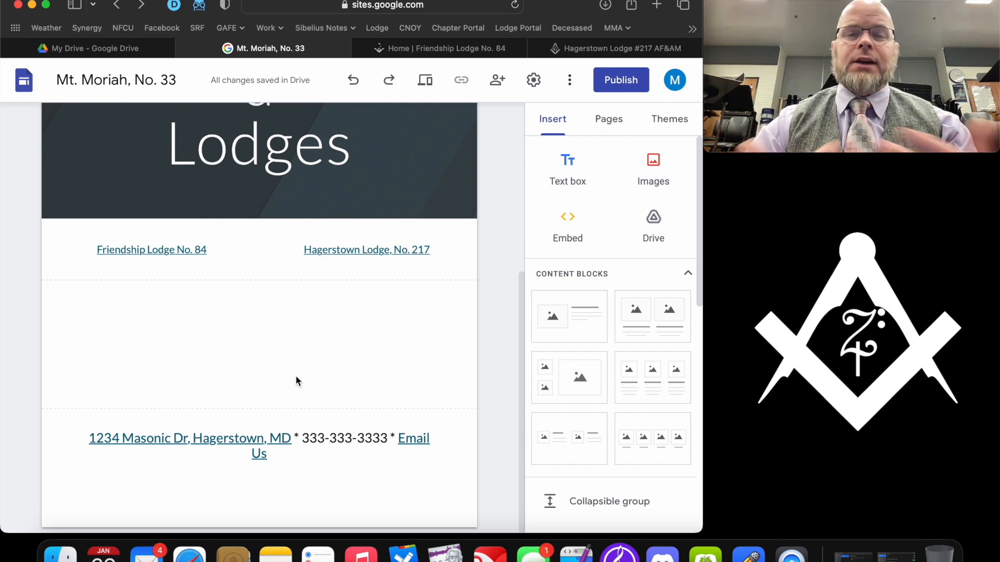
left_click(359, 48)
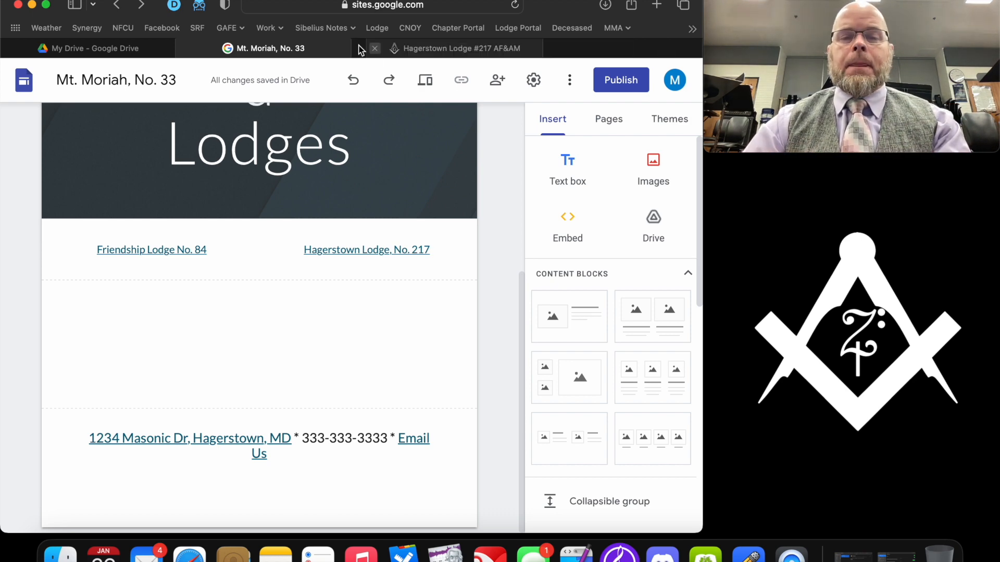
left_click(360, 48)
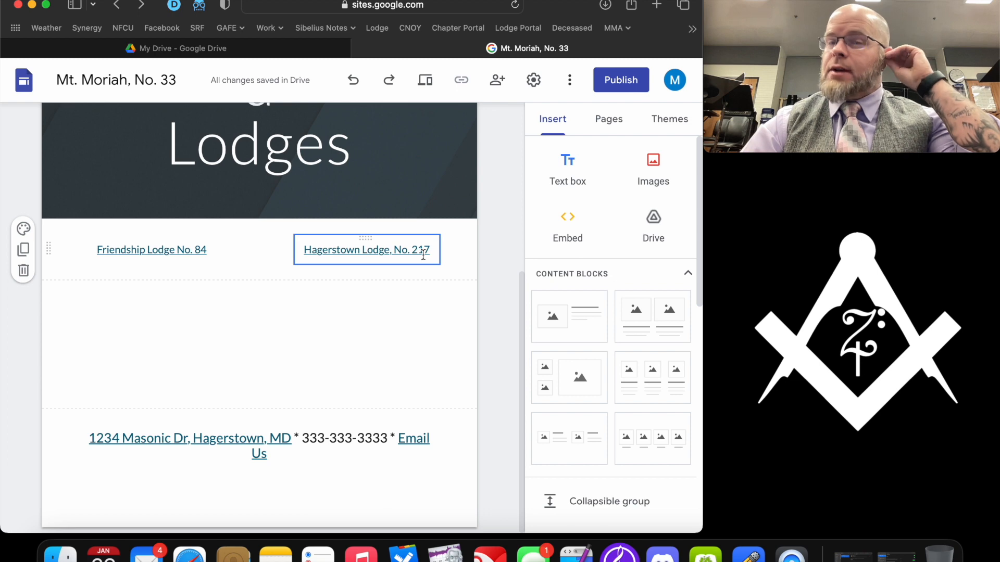
left_click(621, 79)
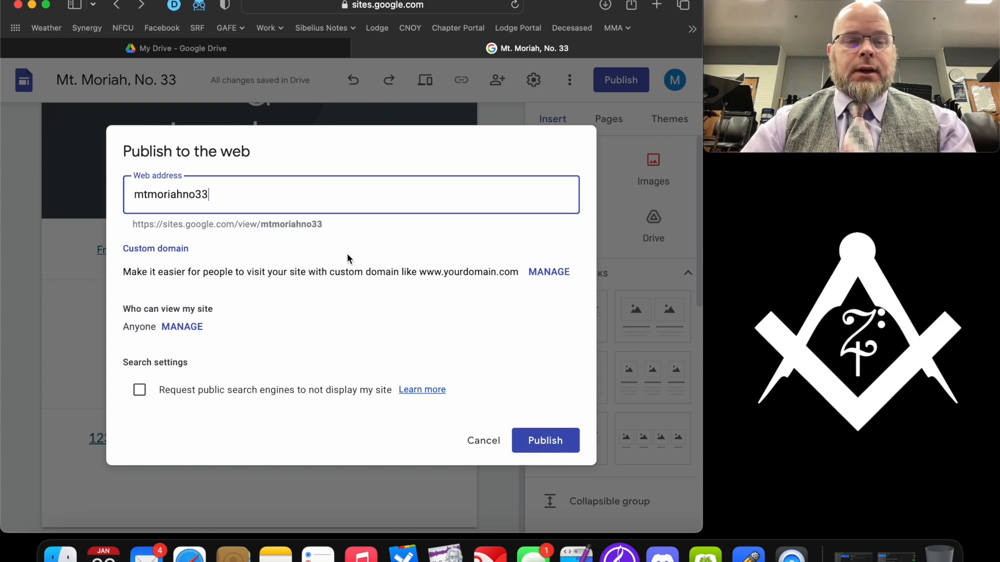
- Check the mtmoriahno33 web address and publish the site
mouse_move(260, 227)
left_mouse_down()
mouse_move(296, 227)
mouse_move(249, 227)
left_mouse_up()
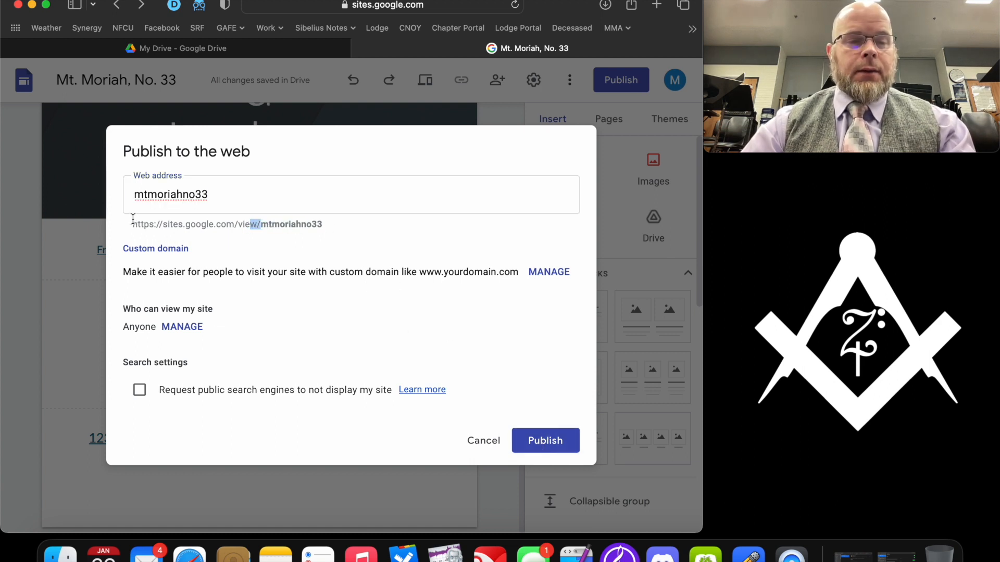
left_click_drag(133, 222, 323, 232)
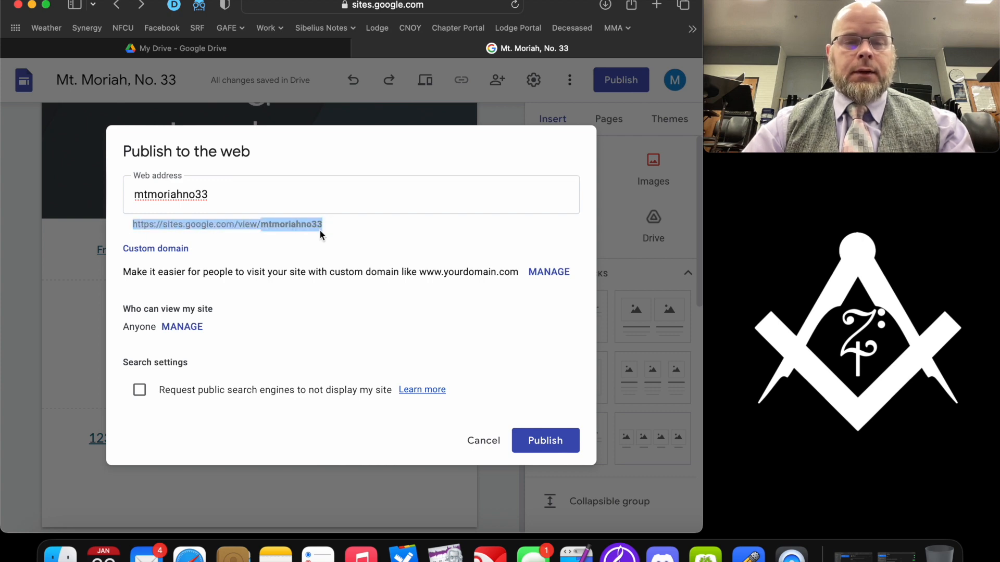
left_click(552, 440)
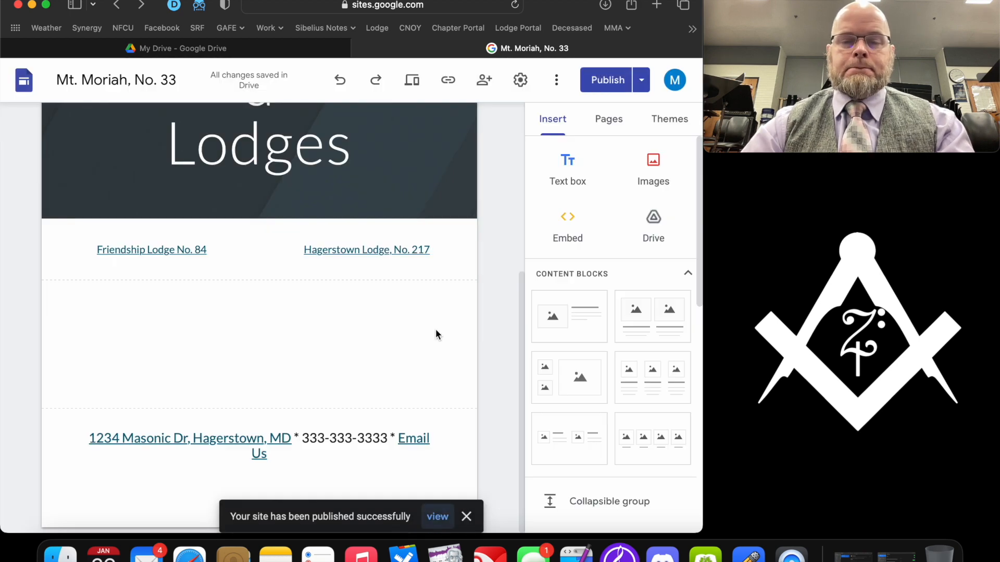
- Open the published site in a new tab, visit its Home page, and return to the editor
left_click(641, 80)
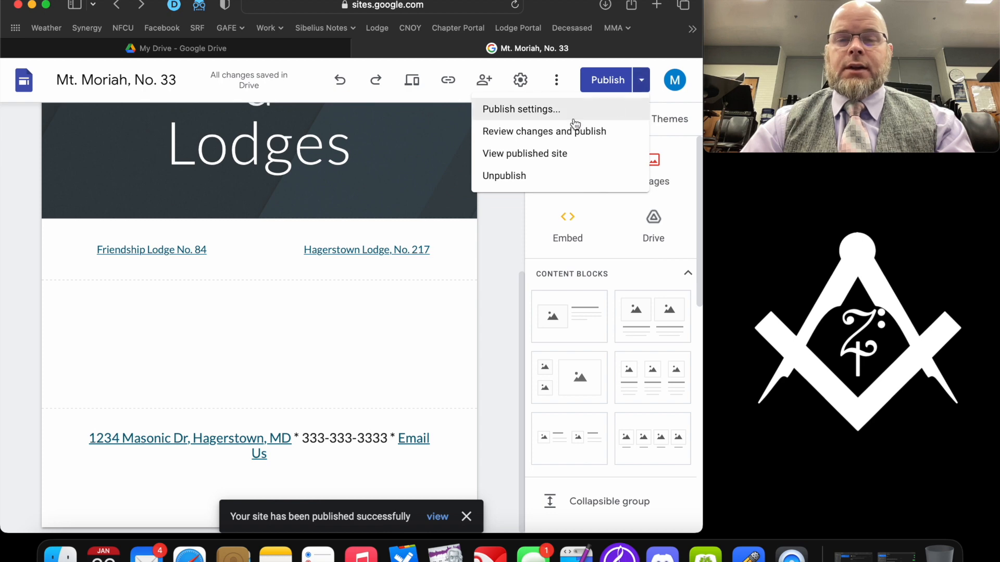
left_click(566, 155)
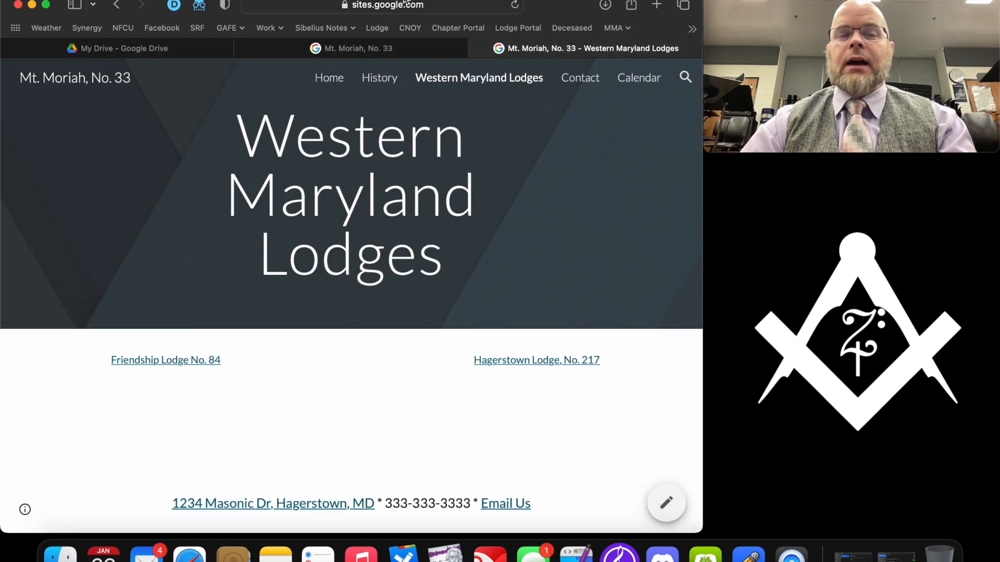
left_click(314, 5)
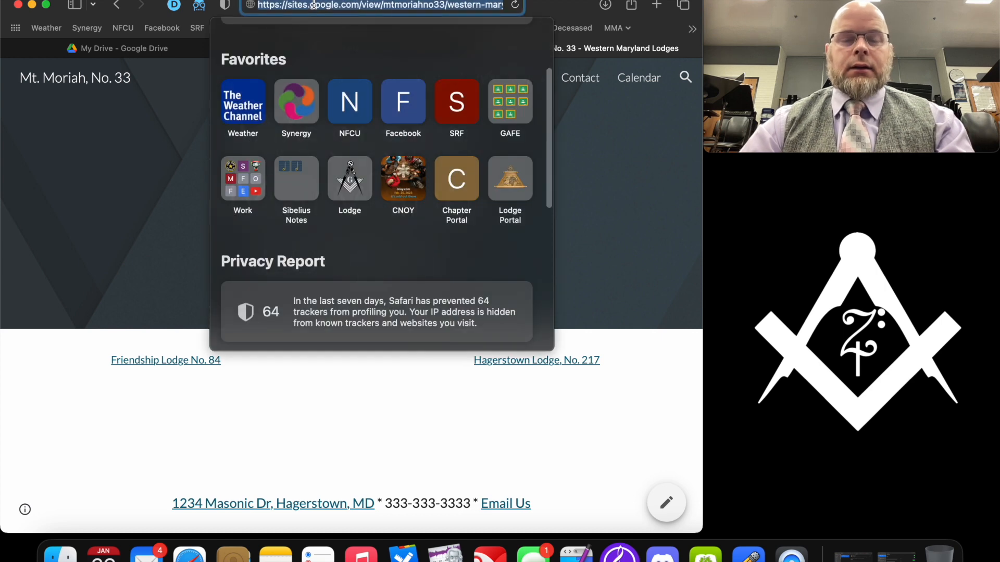
left_click(389, 405)
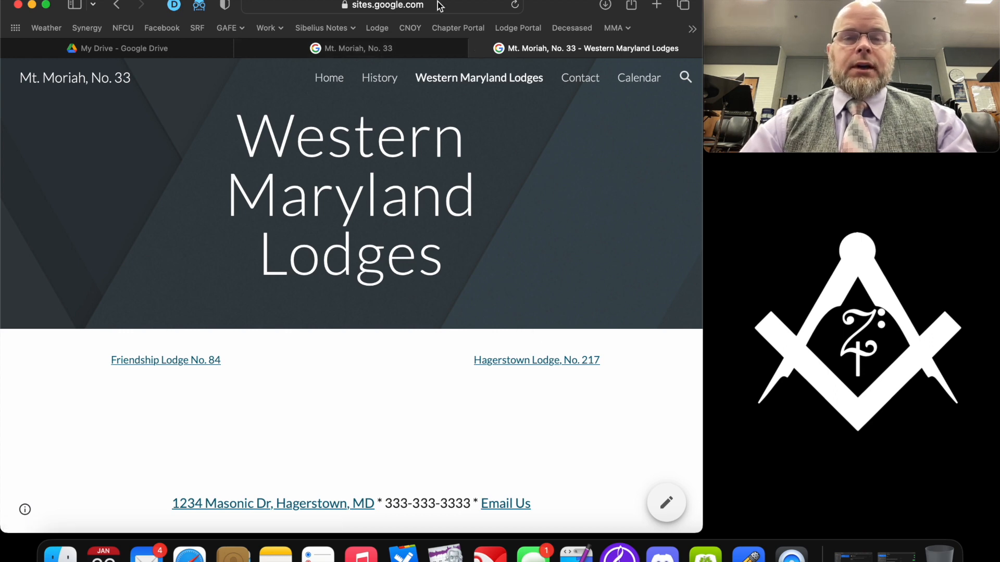
left_click(329, 77)
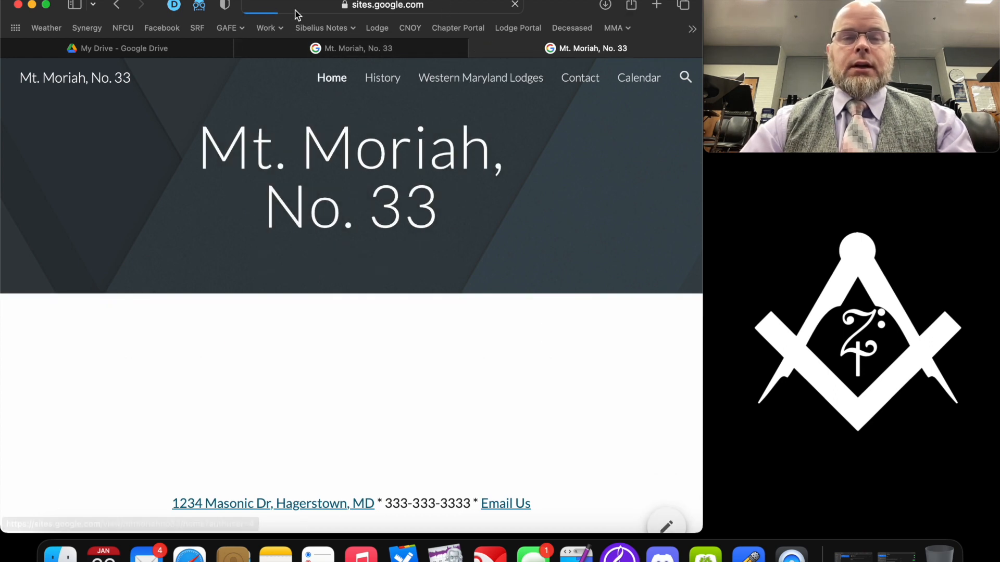
left_click(295, 12)
left_click(585, 370)
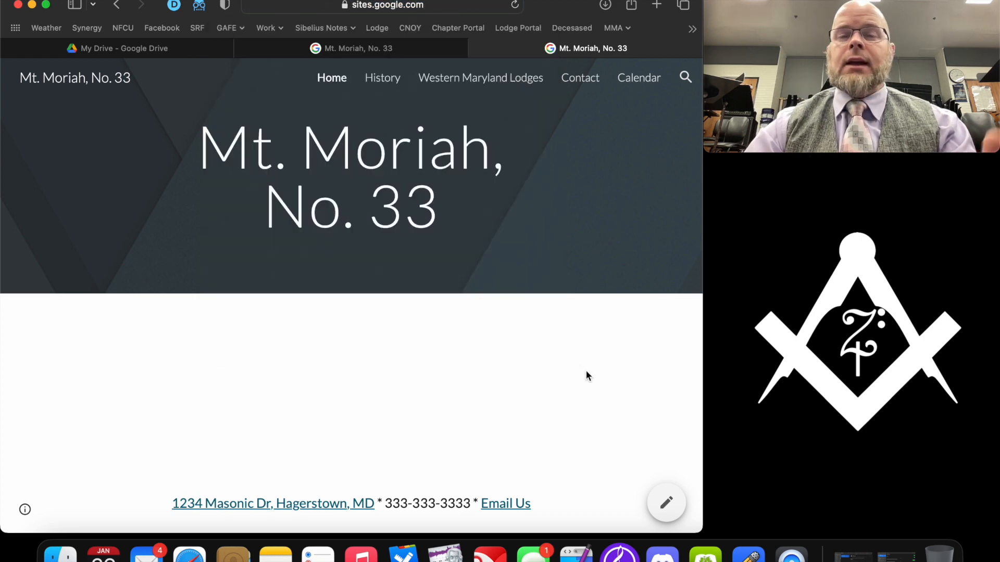
left_click(370, 48)
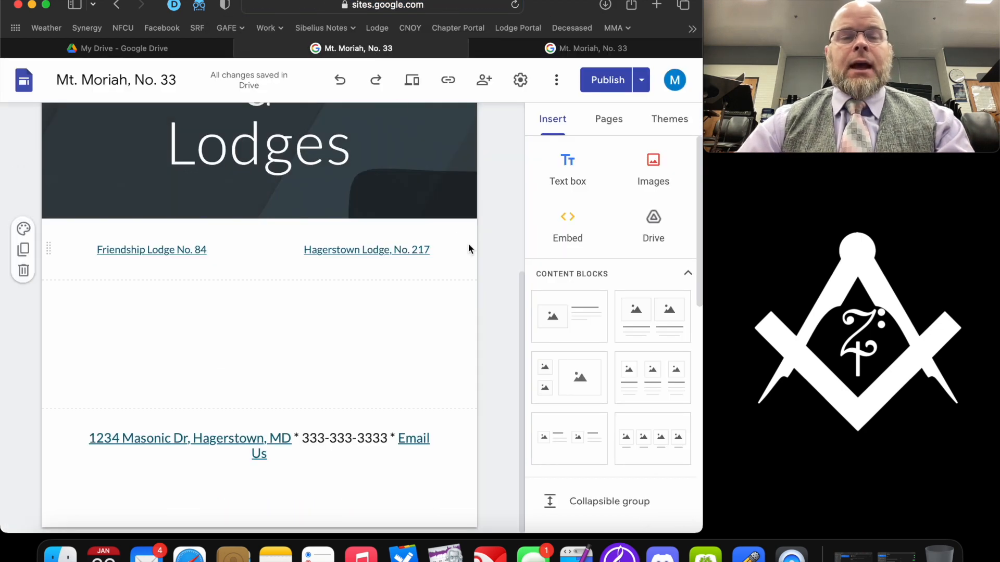
- Begin buying a custom domain under Settings > Custom domains, then close the extra site tab
left_click(641, 80)
left_click(541, 110)
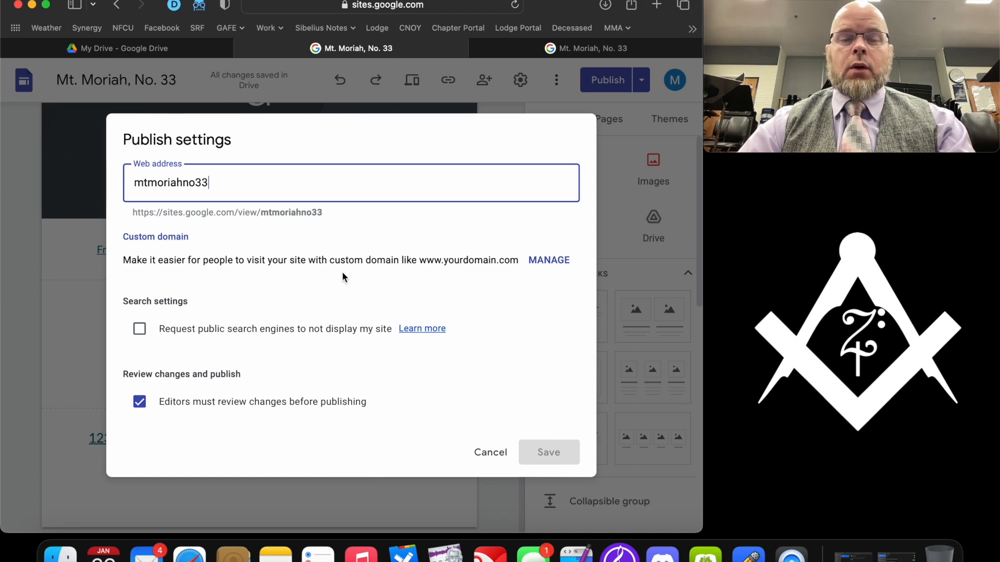
left_click(542, 267)
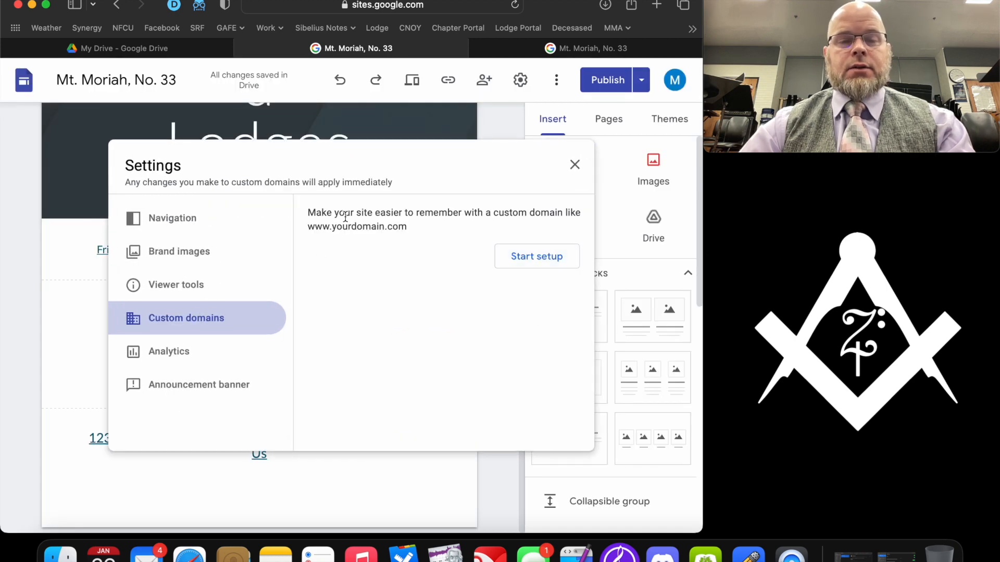
left_click(539, 261)
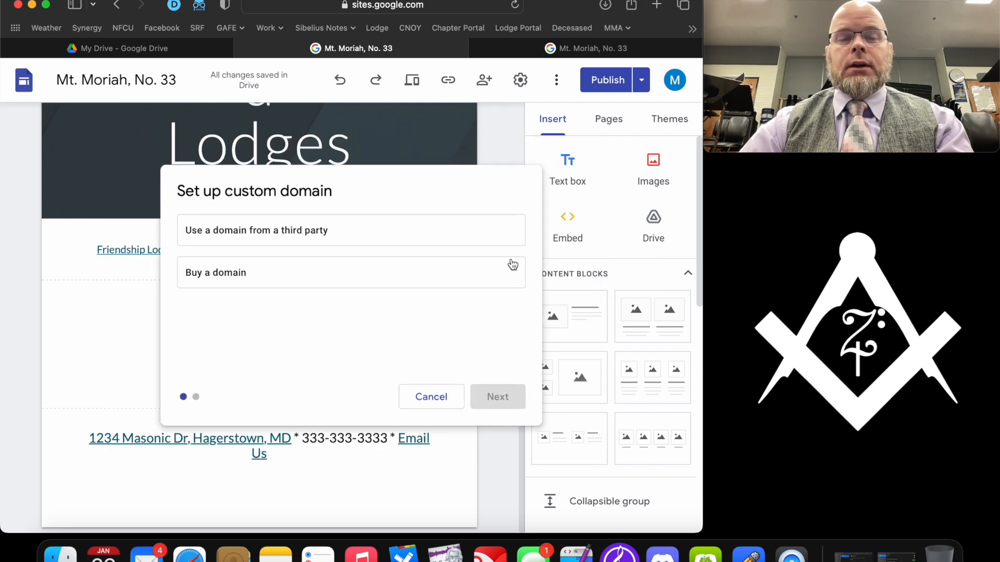
left_click(263, 280)
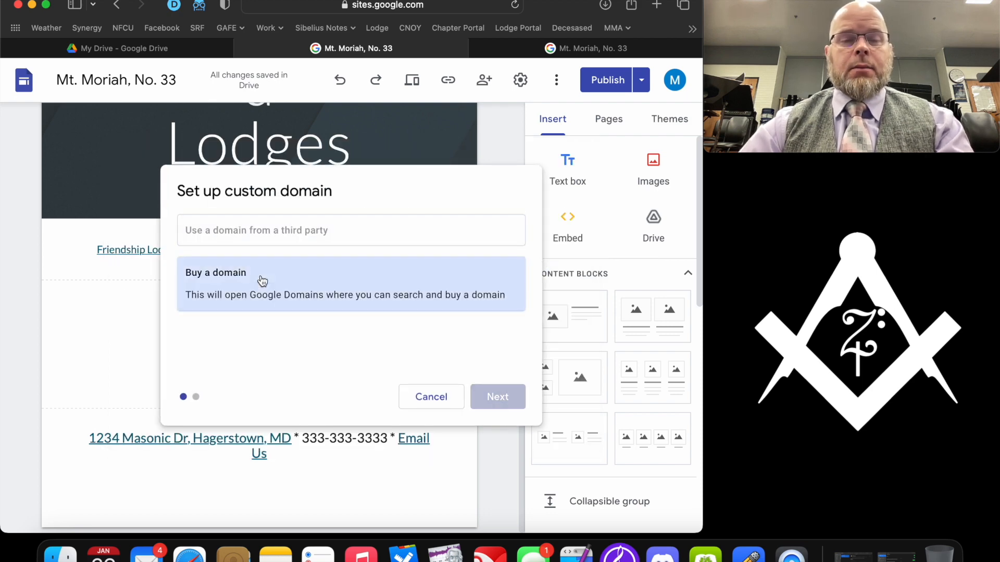
left_click(490, 398)
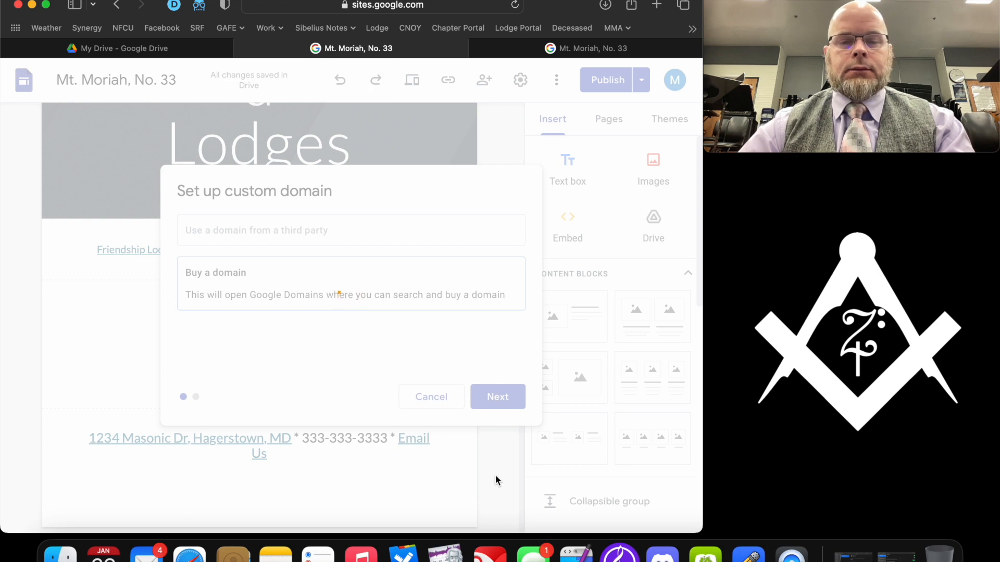
left_click(477, 48)
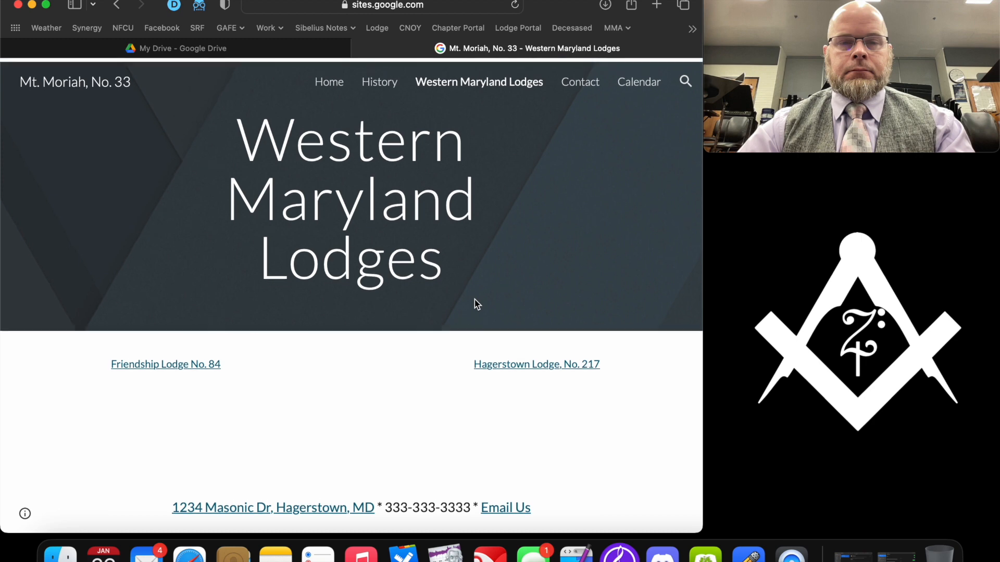
- Reload My Drive to list 'Mt. Moriah, No. 33' and reopen that site for editing
left_click(334, 79)
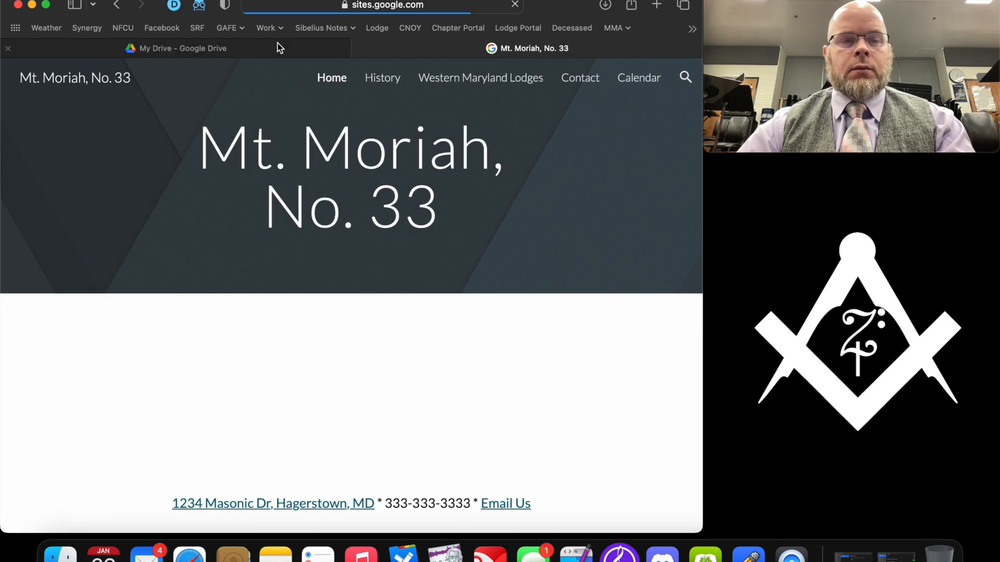
left_click(276, 49)
left_click(505, 236)
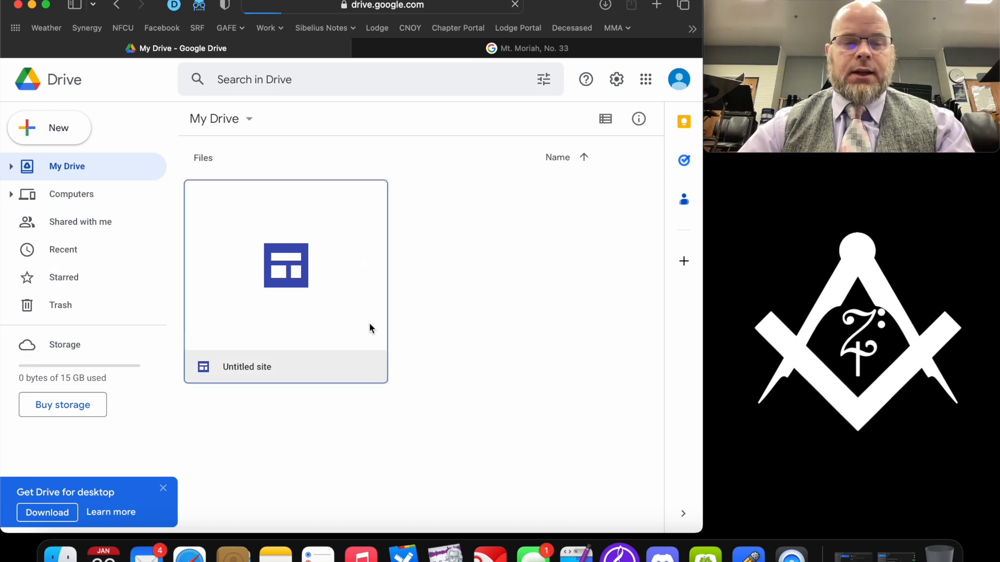
key("super+r")
scroll(268, 255, "down", 1)
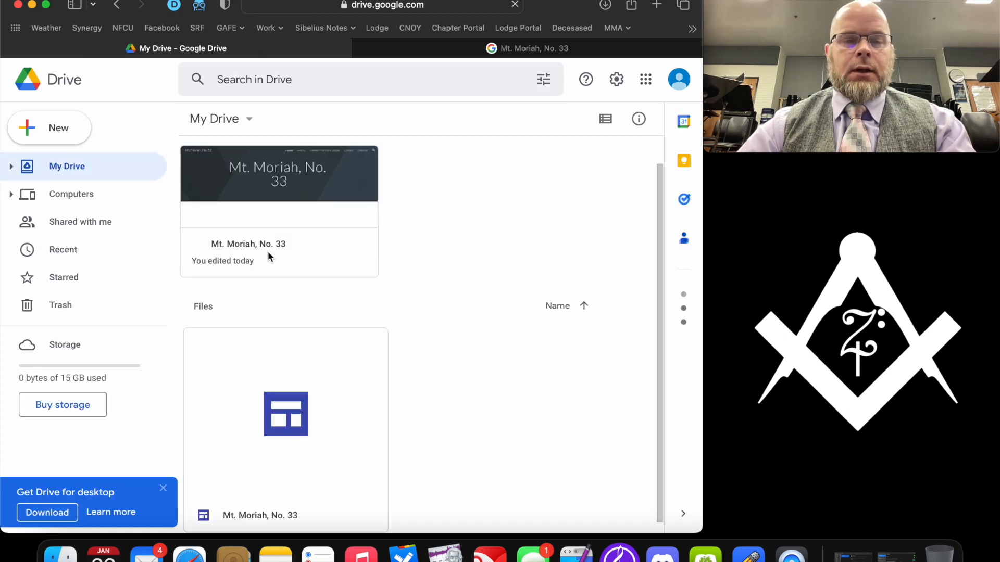
double_click(272, 187)
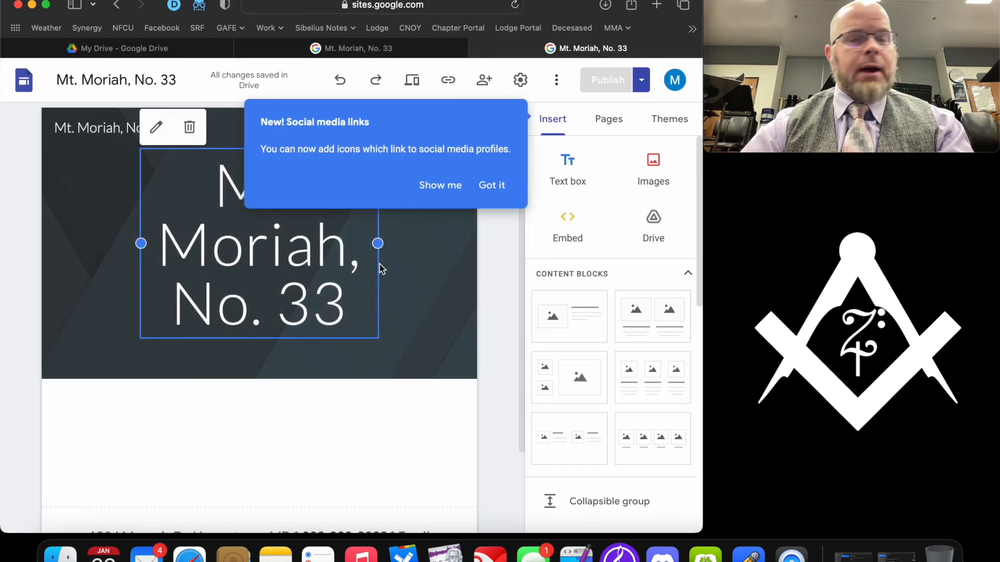
- Dismiss the social links notice, then start custom domain setup in Publish settings with 'Buy a domain'
left_click(496, 186)
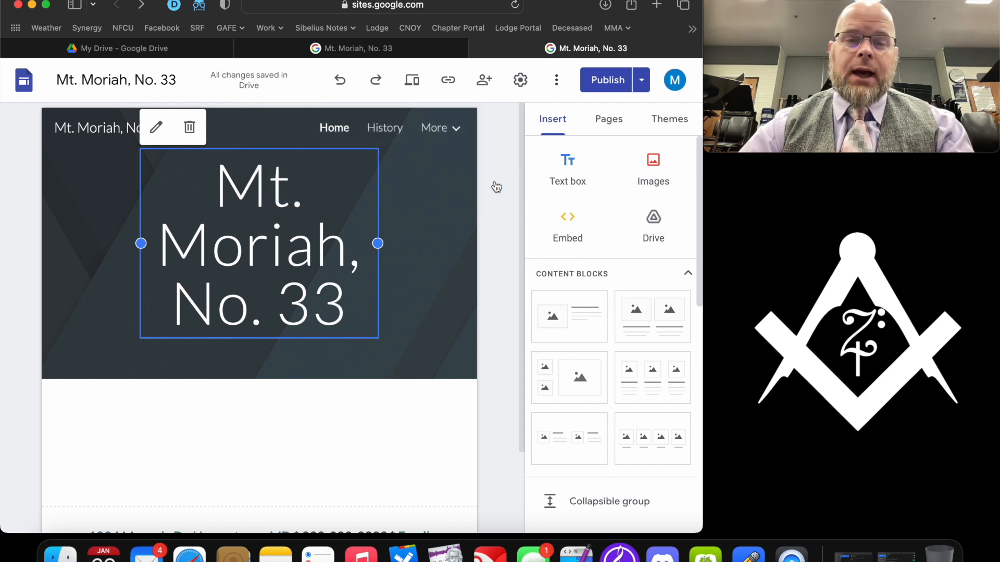
left_click(641, 80)
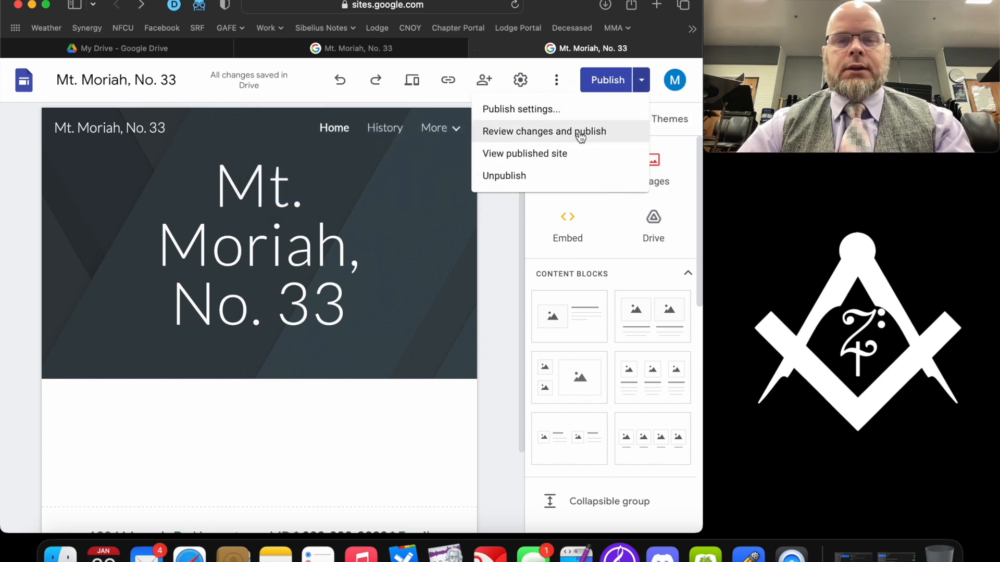
left_click(550, 111)
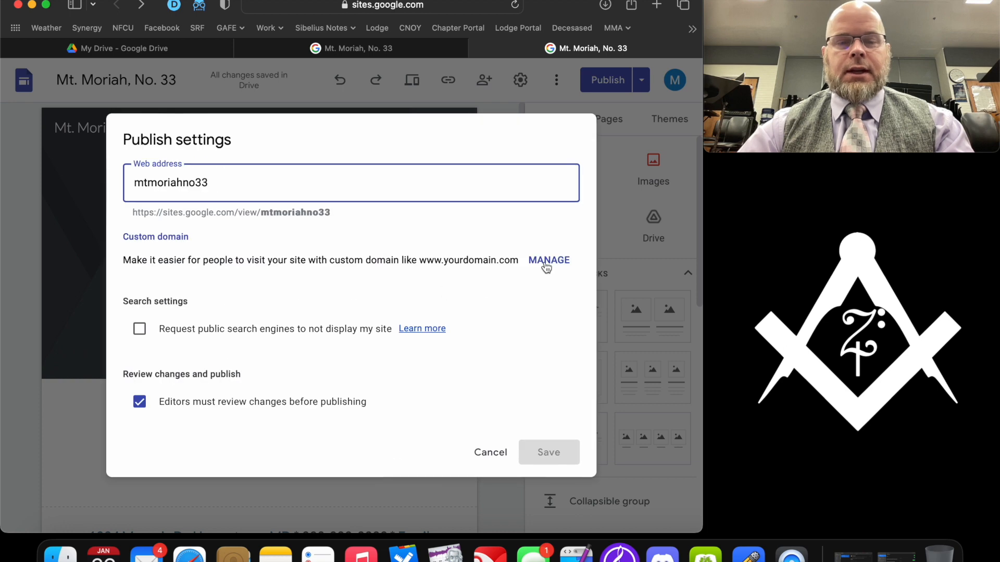
left_click(546, 263)
left_click(542, 259)
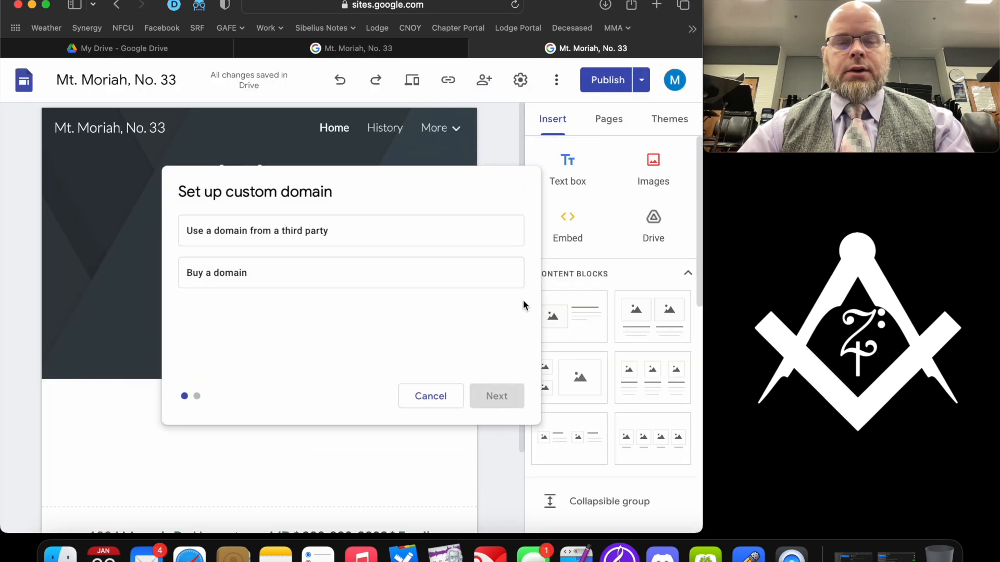
left_click(349, 273)
left_click(500, 398)
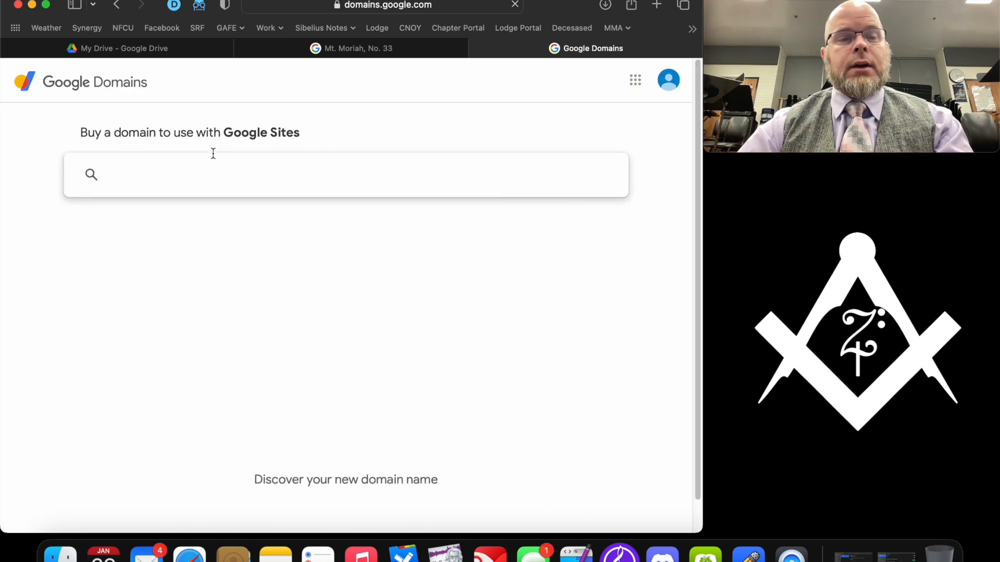
- Search Google Domains for 'mountmoriah33' and review the .com, .net and .org results at $12/year
type("mountmoriah33")
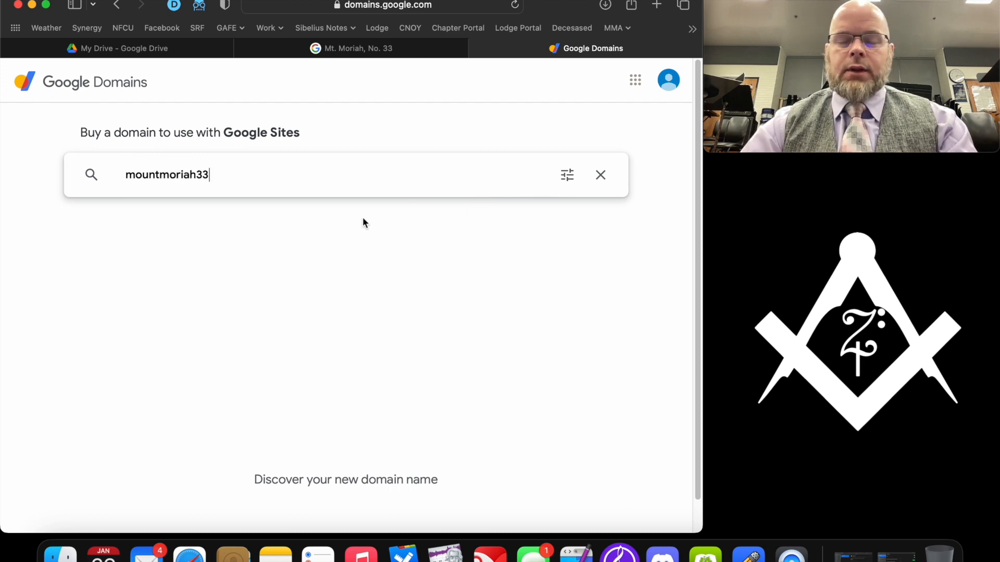
key("Return")
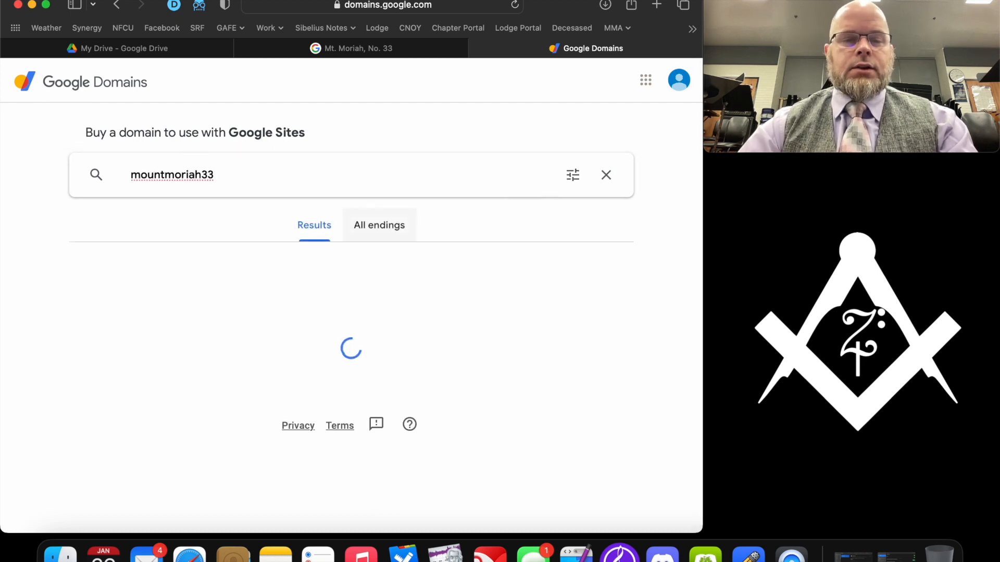
scroll(288, 252, "down", 3)
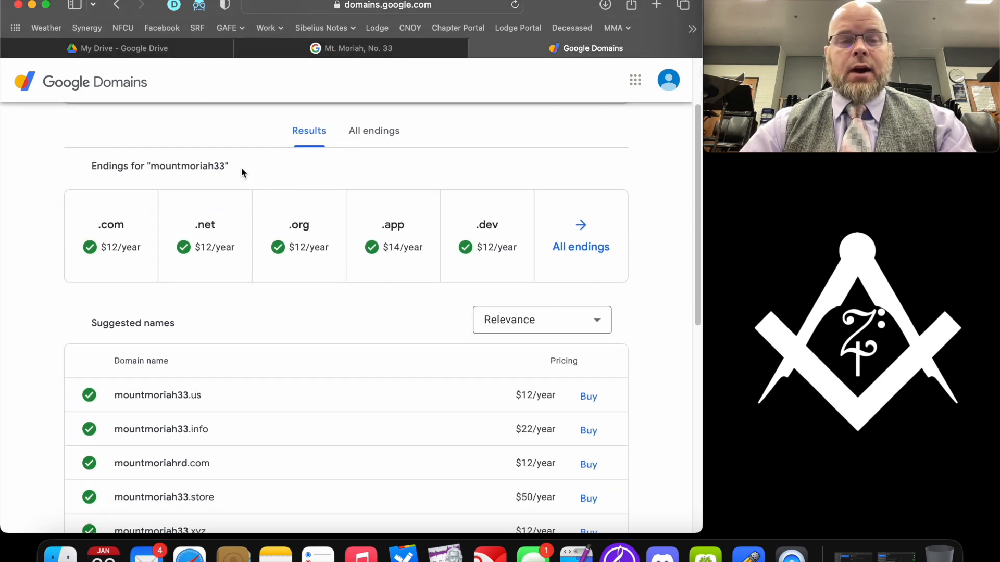
scroll(241, 168, "down", 3)
scroll(242, 301, "down", 5)
scroll(241, 301, "down", 5)
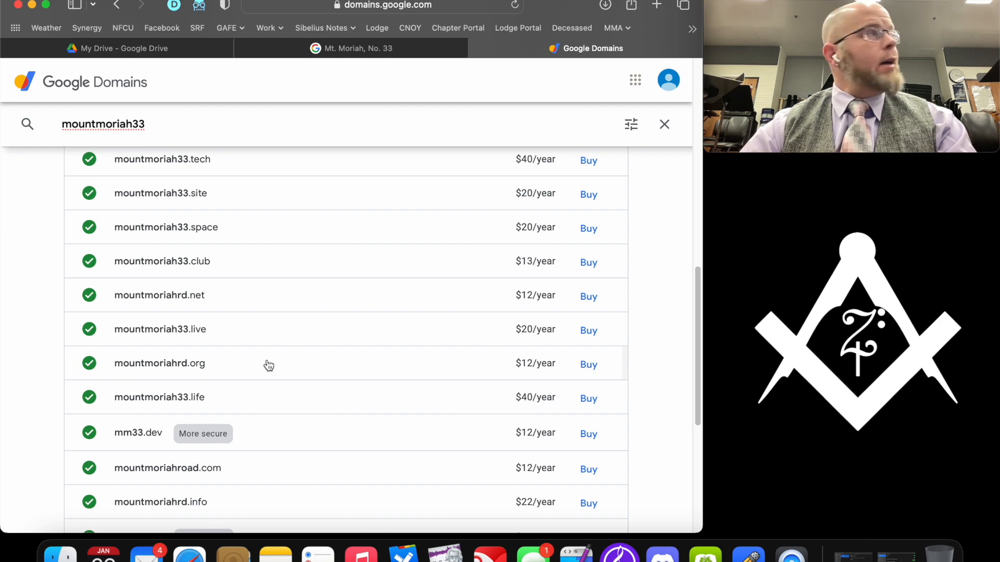
scroll(269, 365, "down", 2)
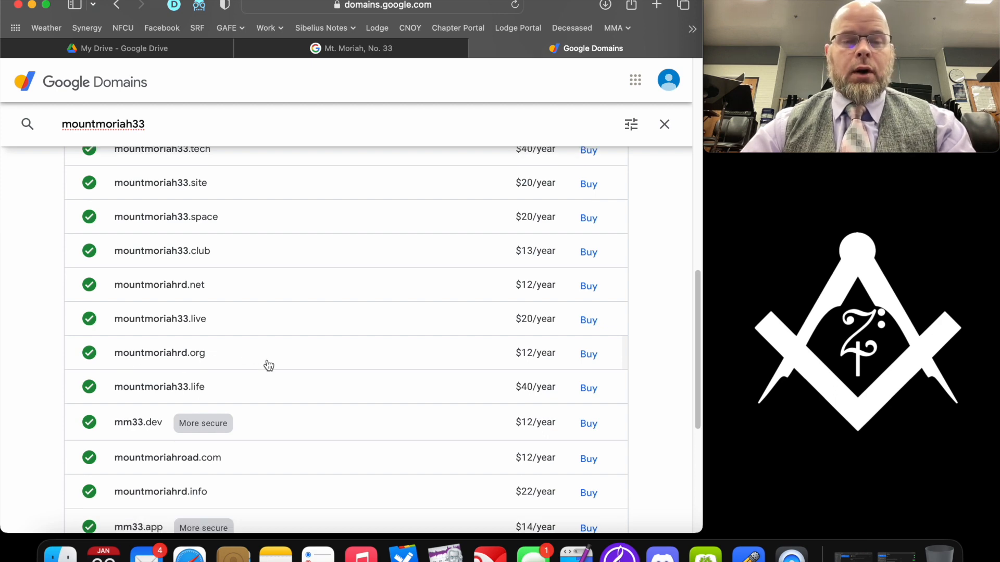
scroll(269, 365, "up", 10)
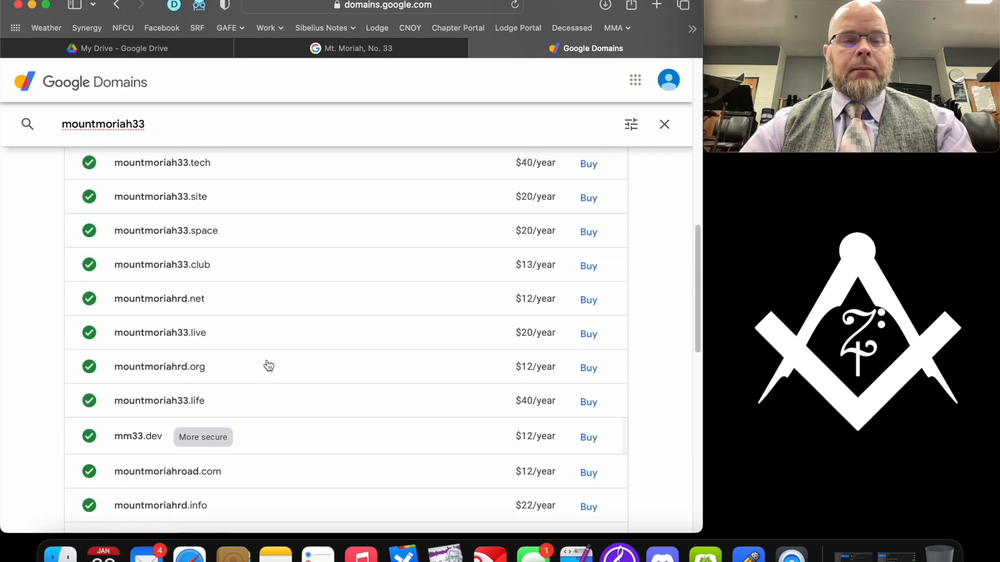
scroll(268, 365, "up", 3)
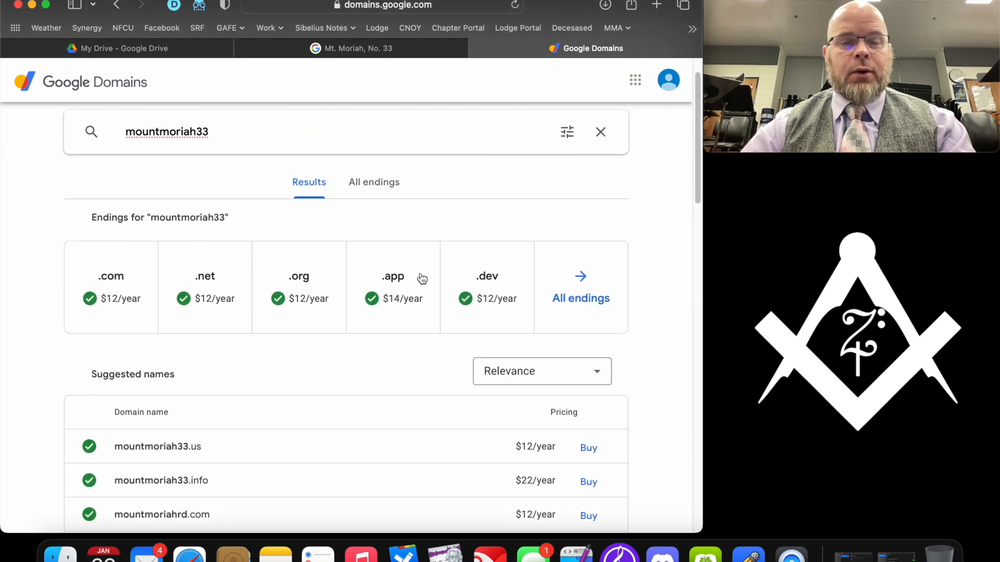
- Select mountmoriah33.org to buy and keep its registration at $12 for 1 year
left_click(301, 301)
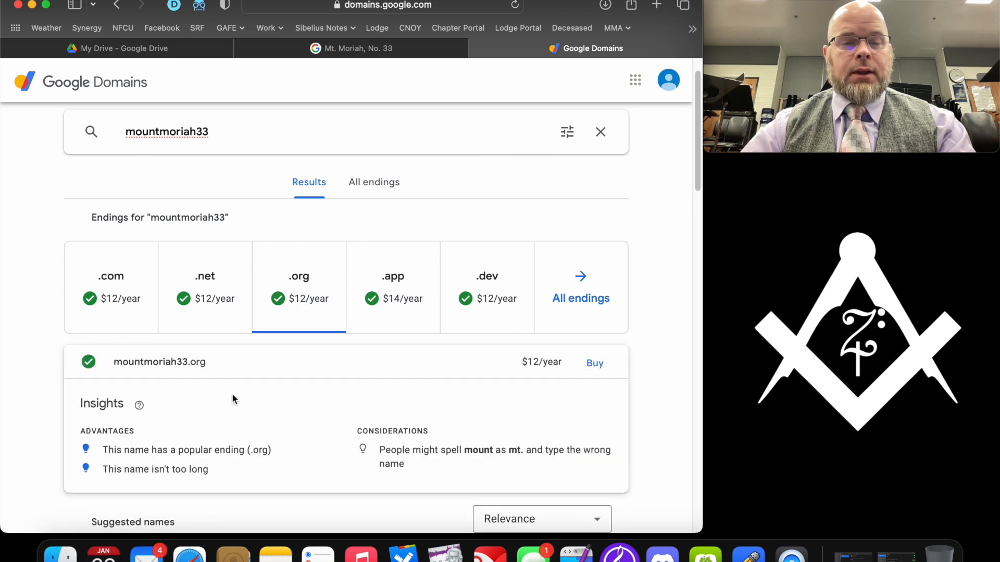
left_click(605, 365)
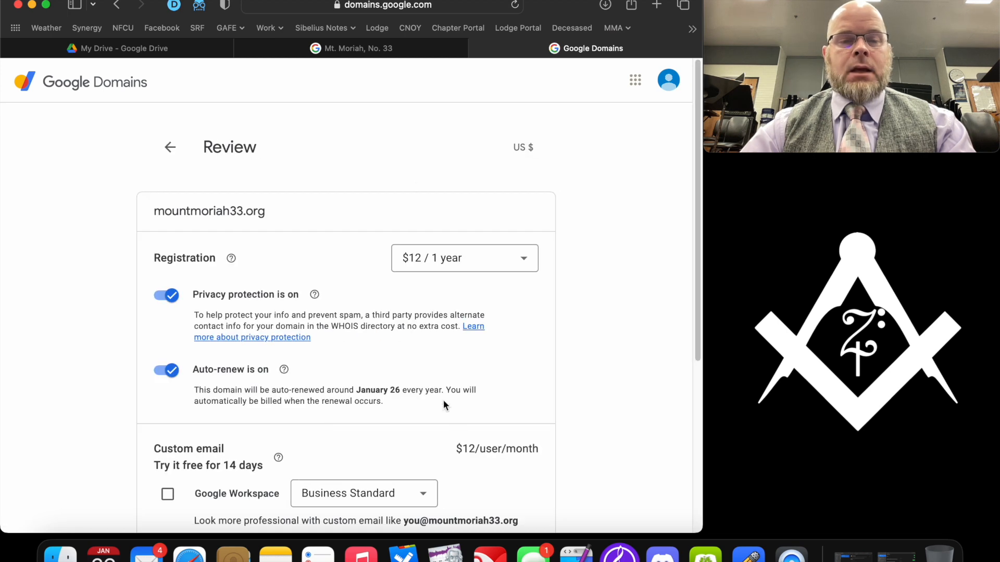
left_click(525, 259)
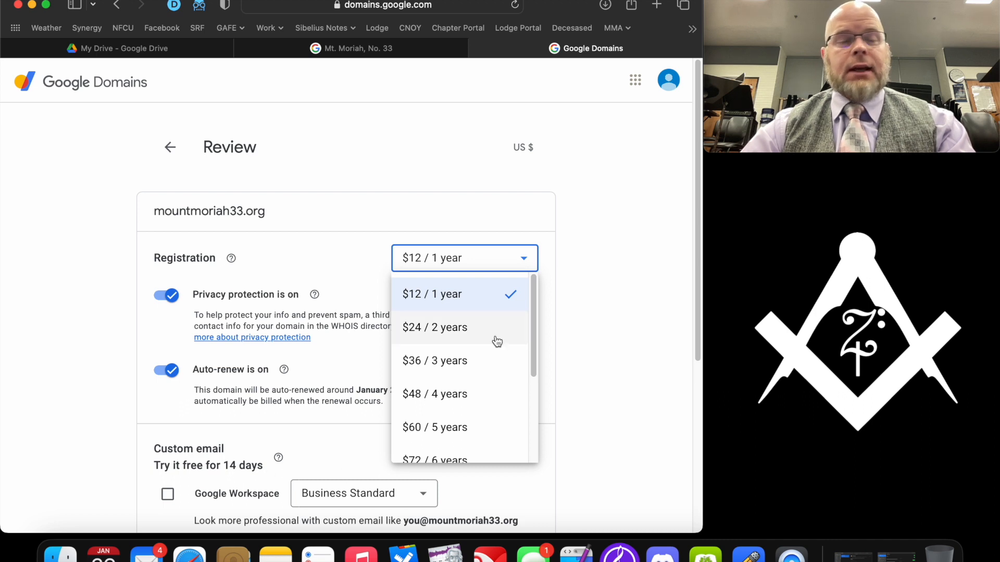
scroll(497, 341, "down", 2)
scroll(497, 341, "up", 2)
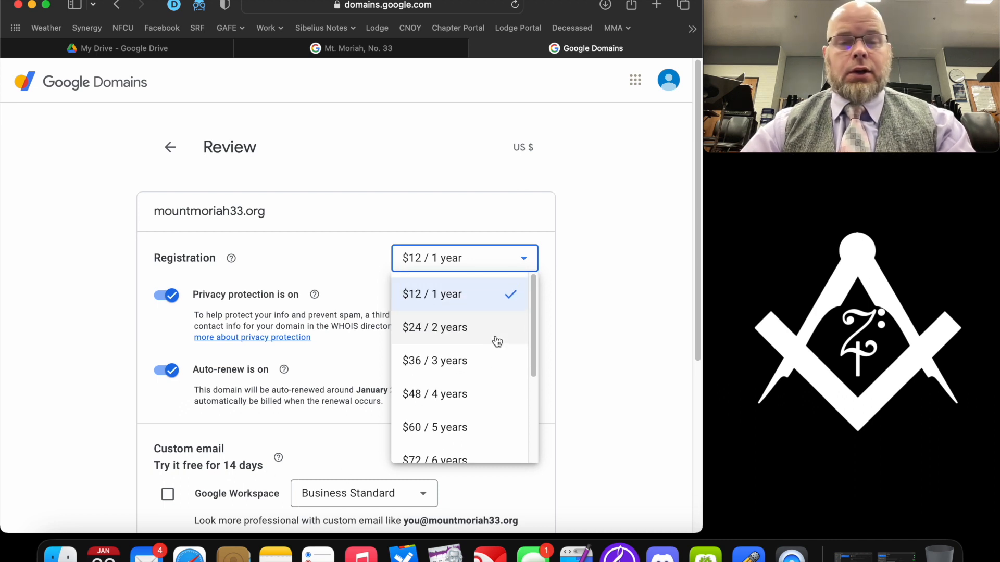
left_click(618, 324)
scroll(603, 302, "down", 5)
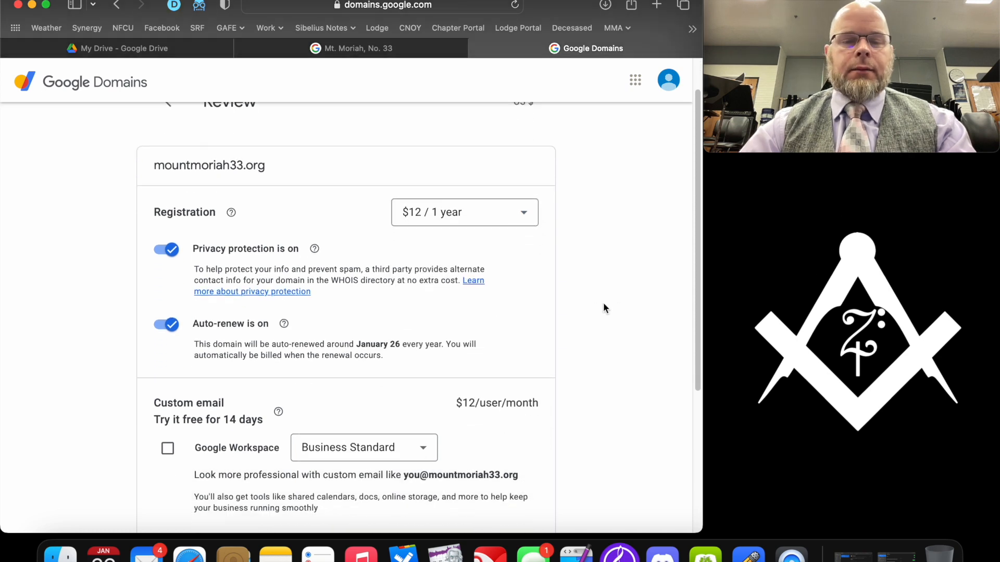
scroll(603, 302, "up", 5)
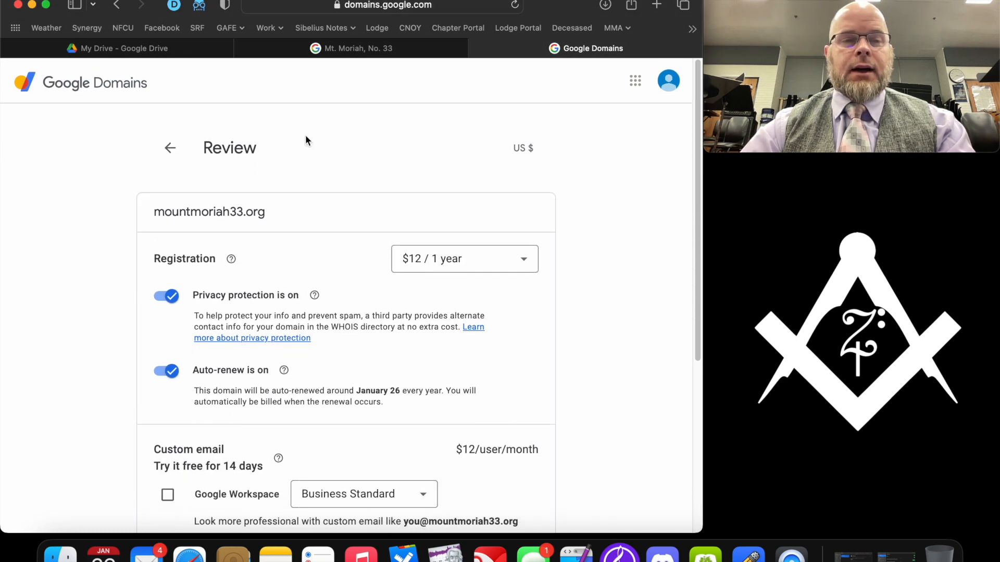
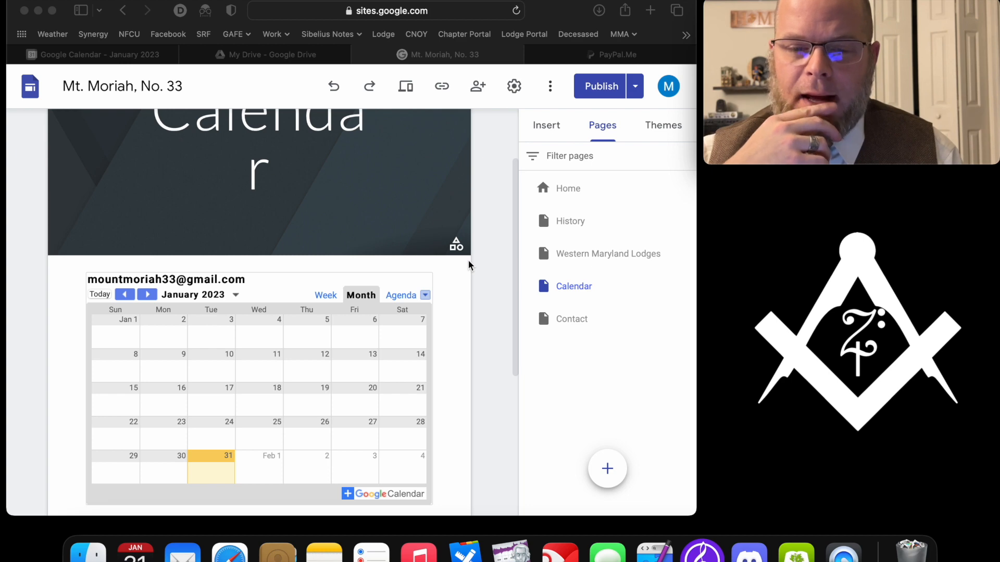
- Create a 'Mt. Moriah Lodge Meeting' event on January 9, 2023 in Google Calendar
left_click(281, 55)
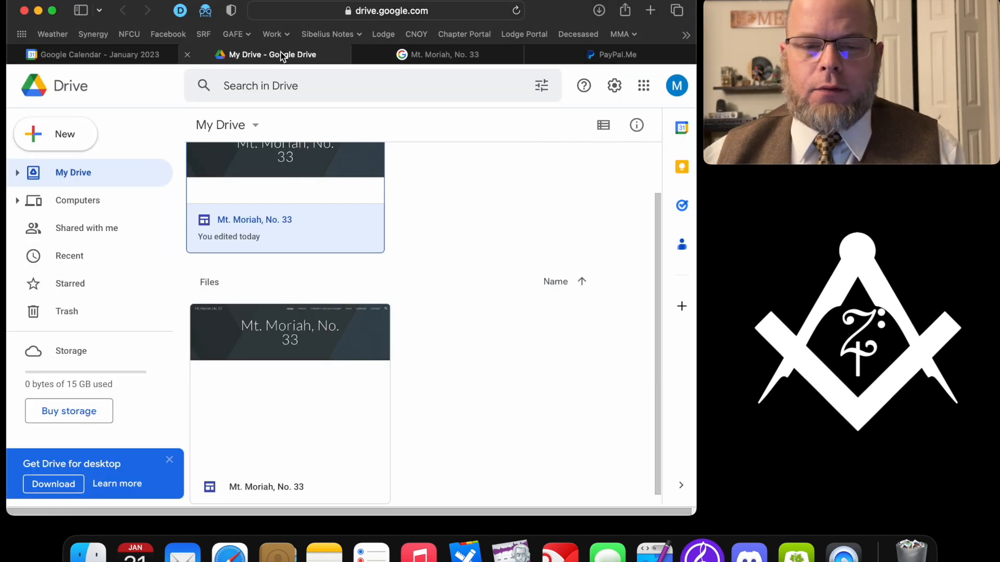
left_click(640, 86)
left_click(125, 55)
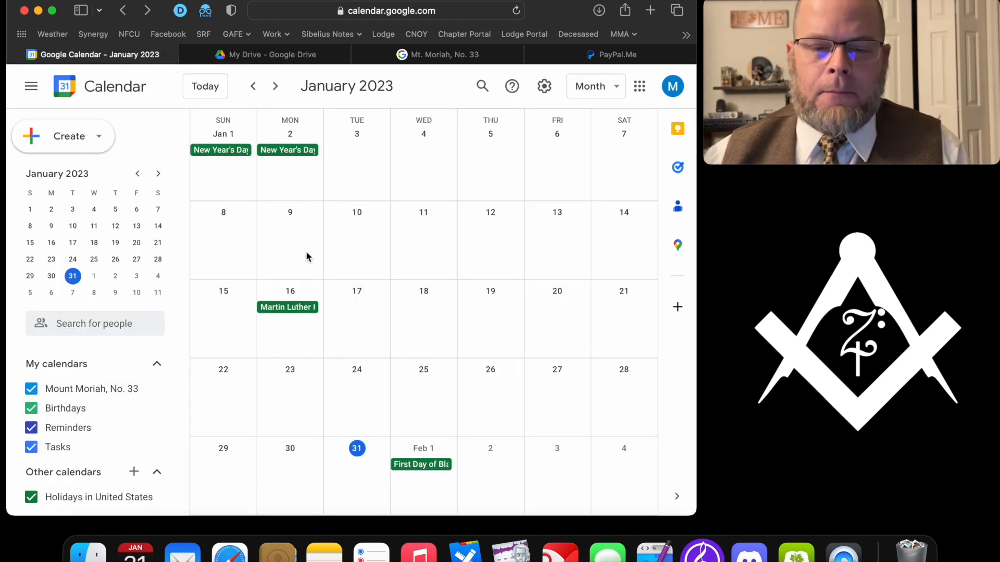
left_click(284, 237)
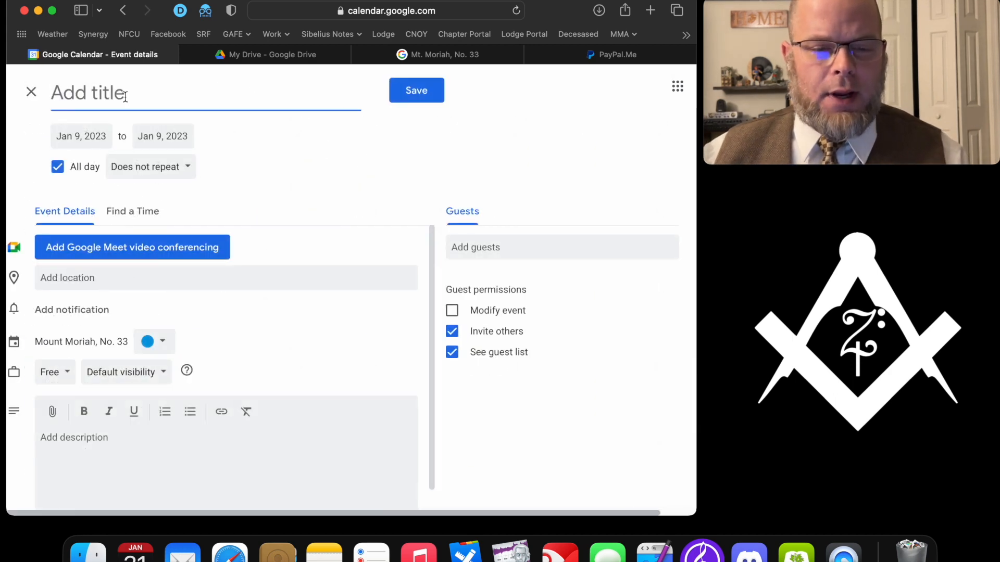
type("Mt. Moriah Lodge Me")
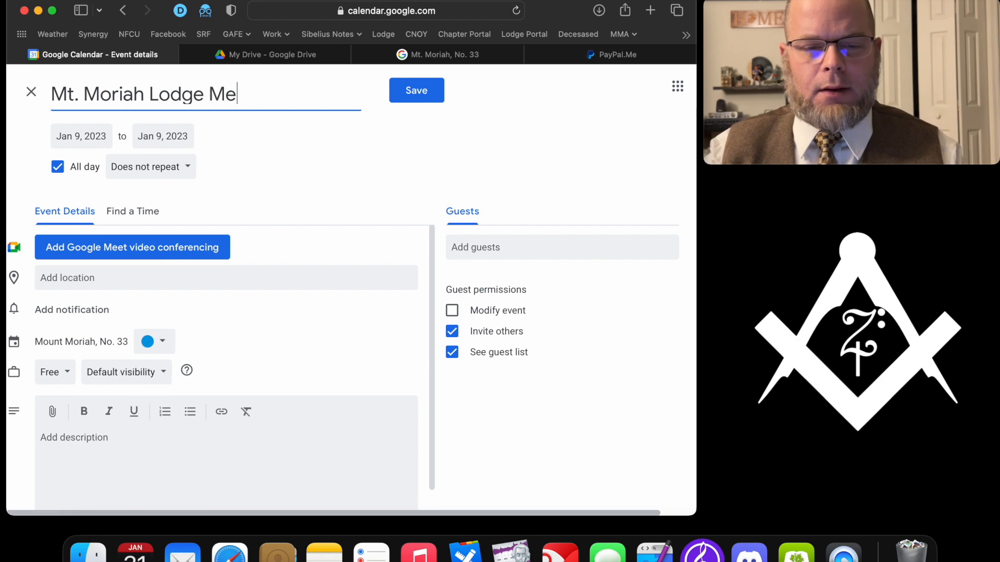
type("eting")
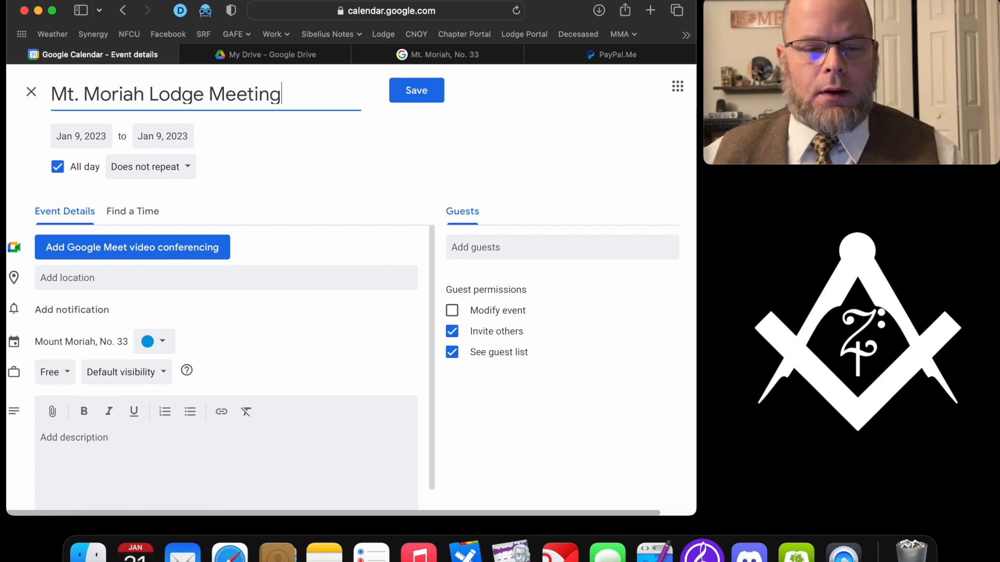
- Keep the date at Jan 9, turn off All day, and set 7:00pm–8:30pm
left_click(78, 138)
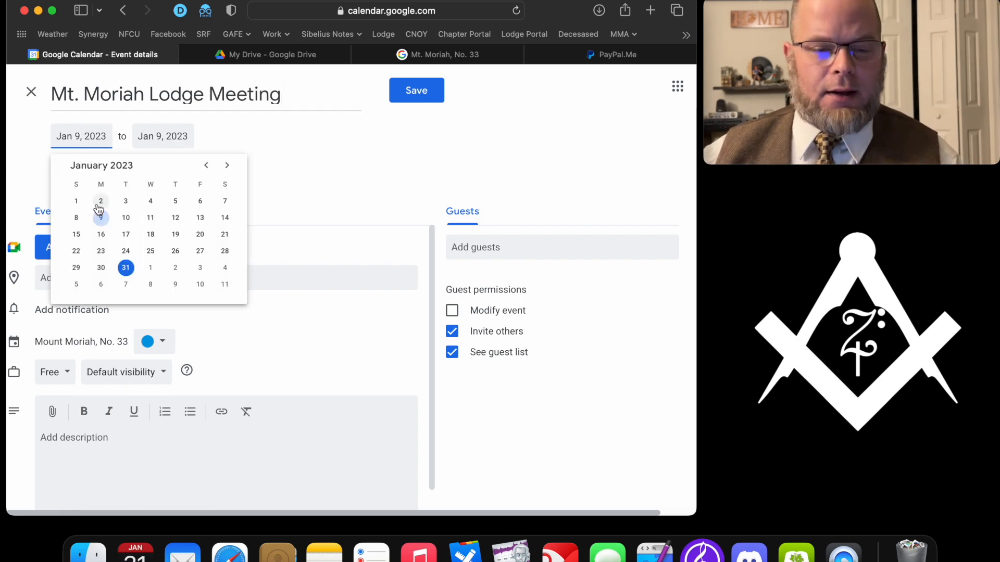
left_click(150, 141)
left_click(247, 134)
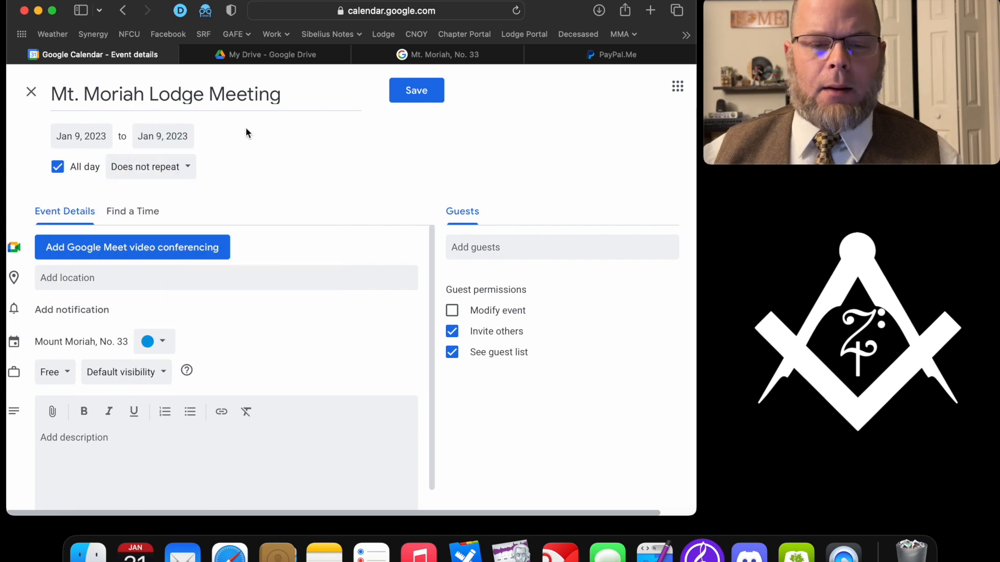
left_click(58, 167)
left_click(145, 137)
scroll(160, 234, "down", 5)
scroll(161, 232, "down", 15)
scroll(161, 233, "down", 6)
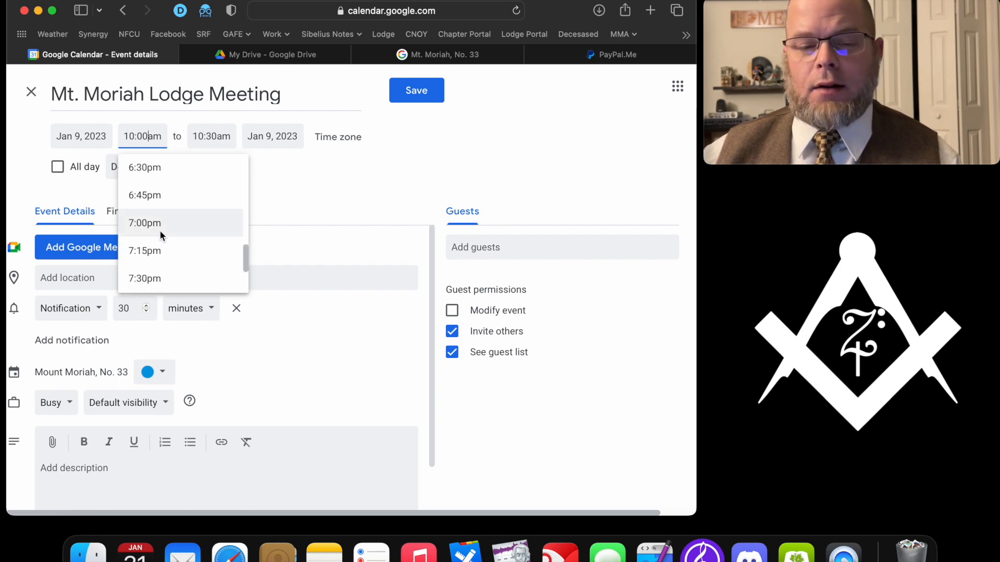
left_click(160, 233)
left_click(211, 141)
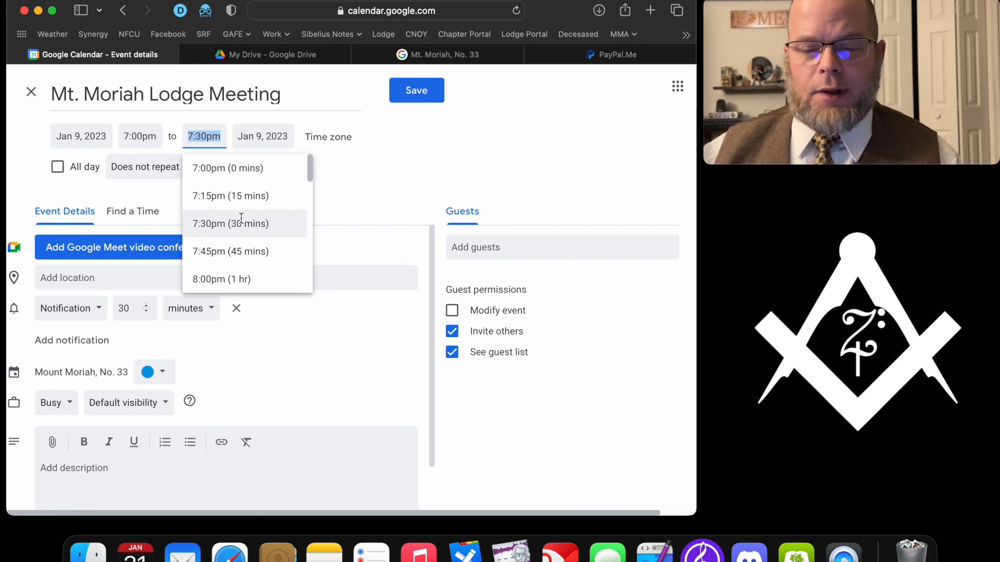
scroll(241, 218, "down", 4)
left_click(255, 180)
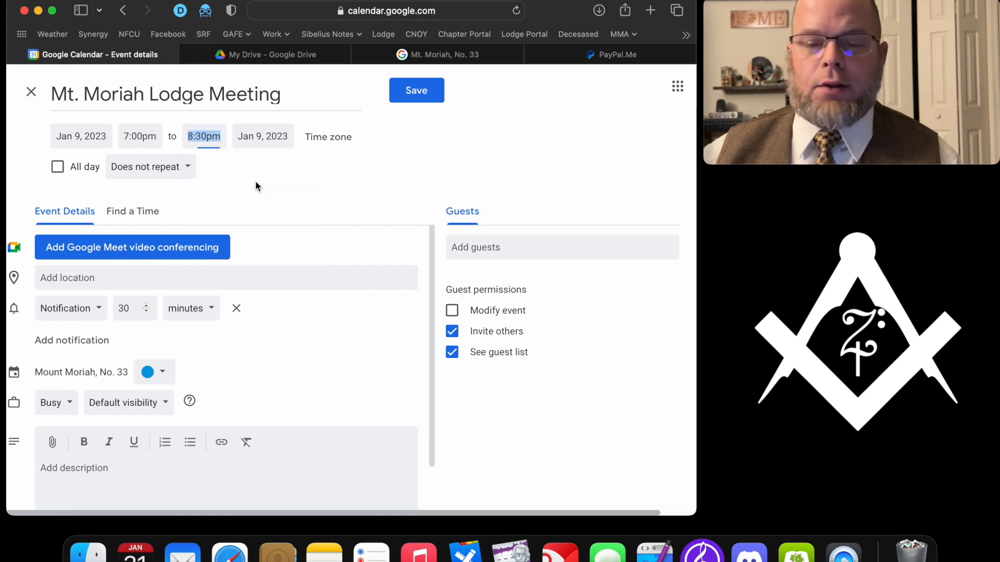
- Repeat it monthly on the second Monday at the 70 E. Washington St. Hagerstown address, then save
left_click(148, 173)
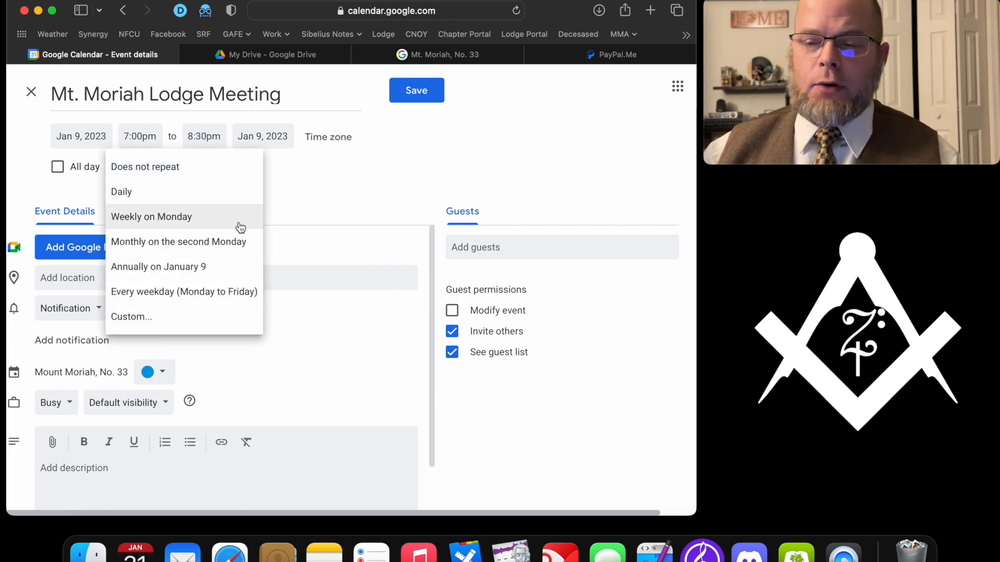
left_click(208, 243)
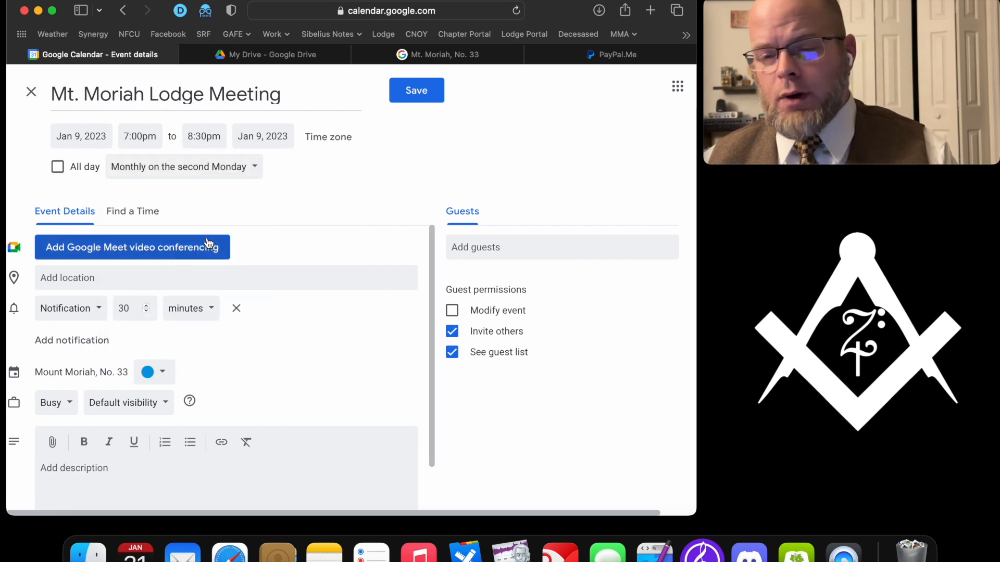
left_click(121, 276)
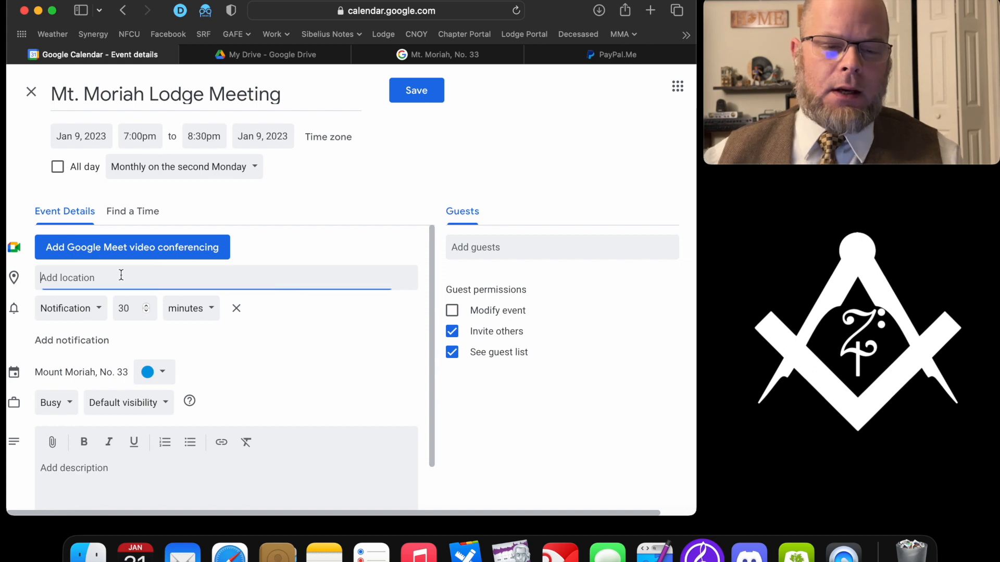
type("70 E. Washig")
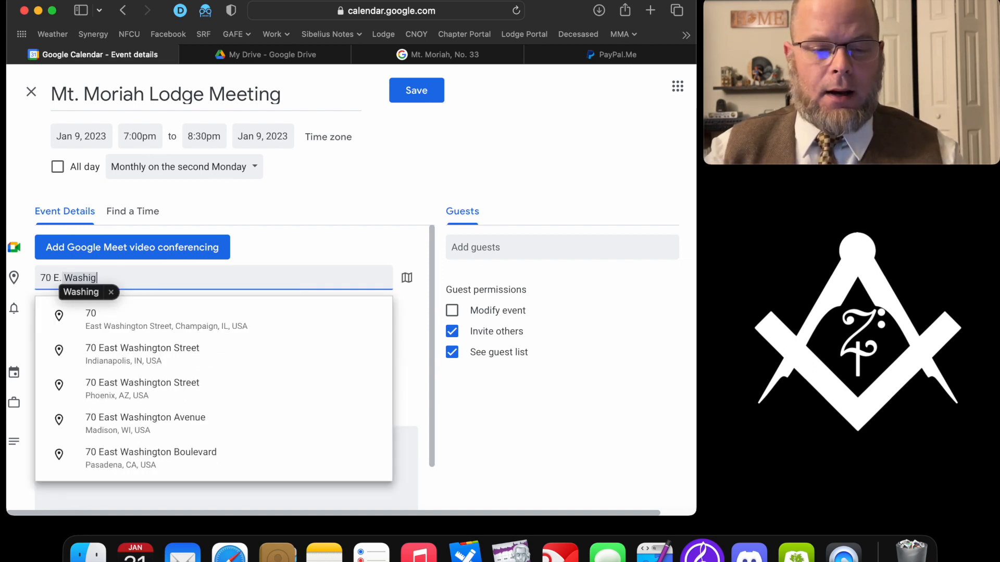
key("BackSpace")
type("ngton St. hagers")
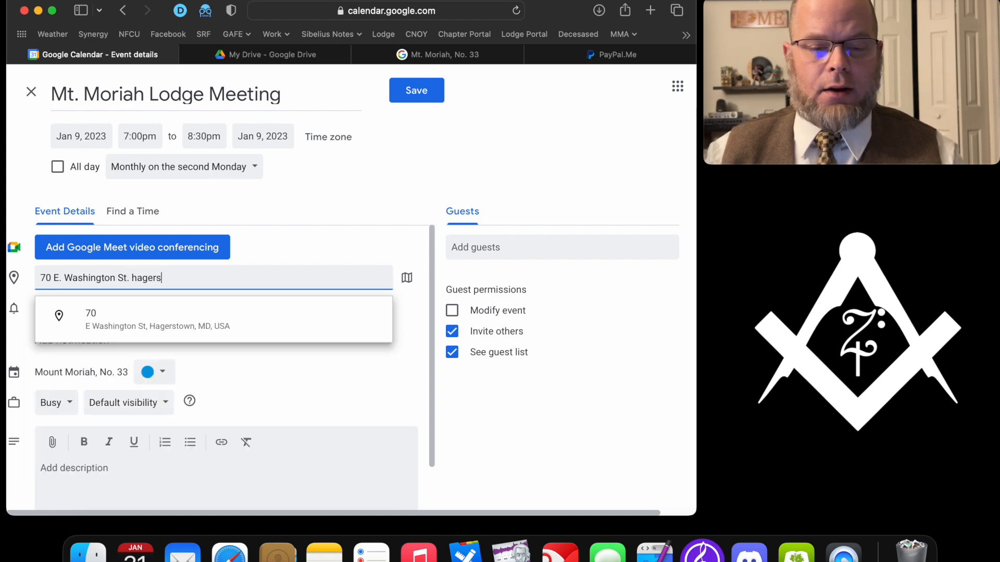
left_click(130, 320)
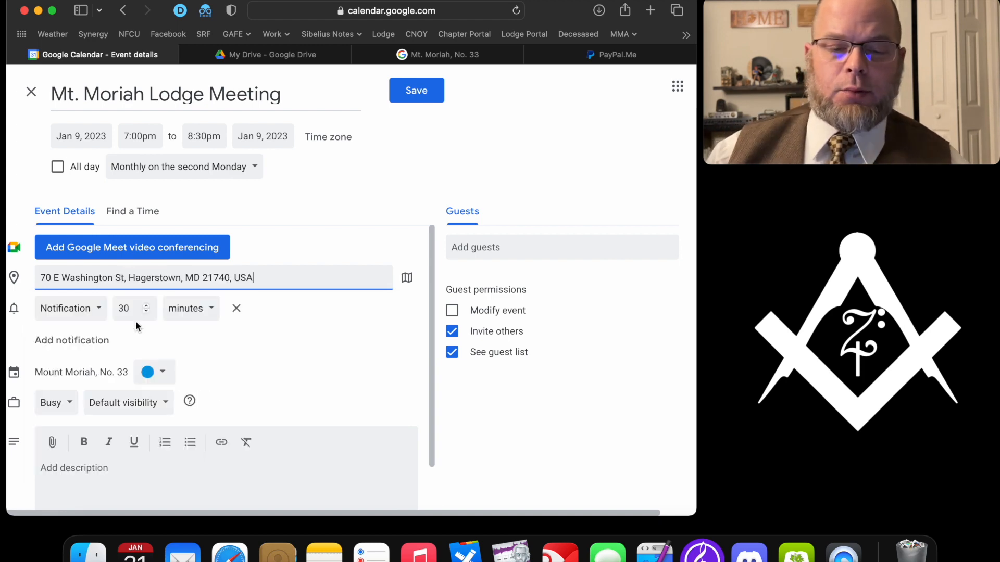
left_click(408, 86)
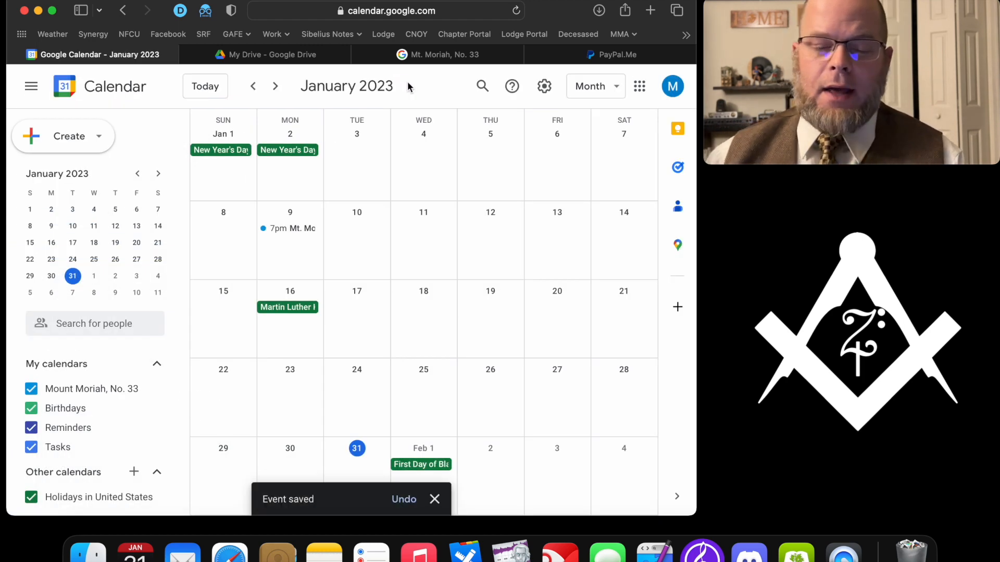
- Duplicate the Jan 9 lodge meeting to January 23, repeating monthly on the fourth Monday, and save
left_click(158, 173)
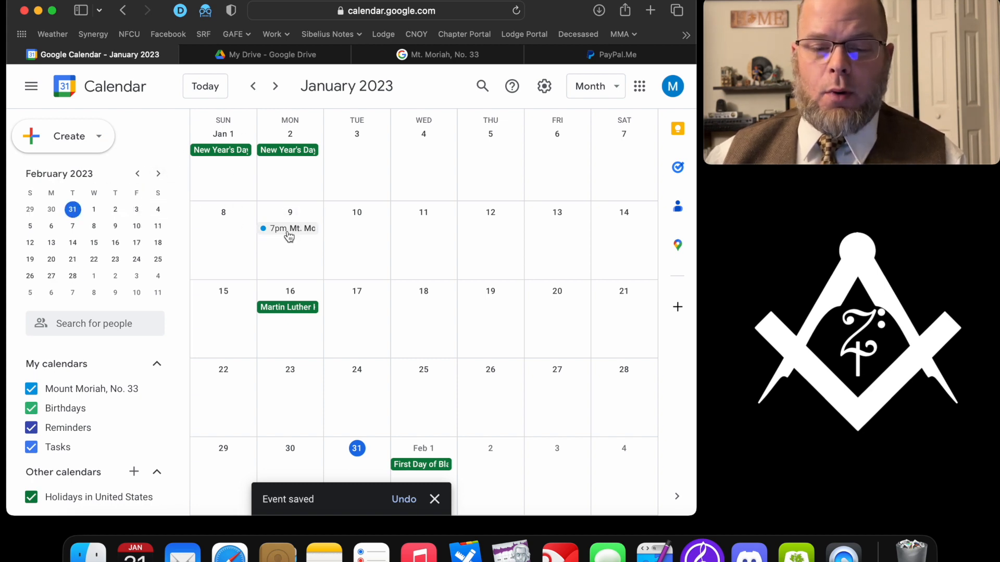
left_click(138, 173)
left_click(281, 229)
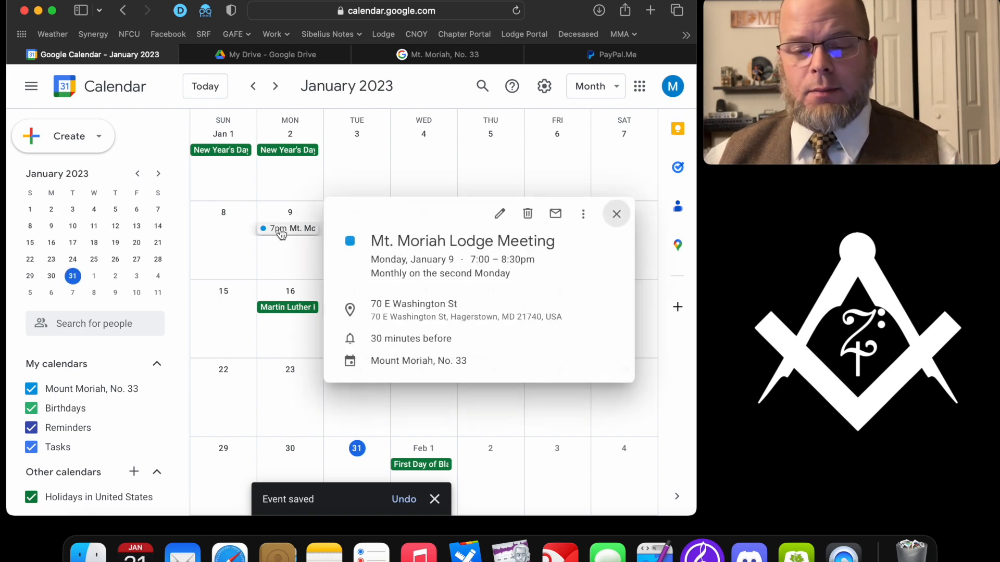
left_click(585, 215)
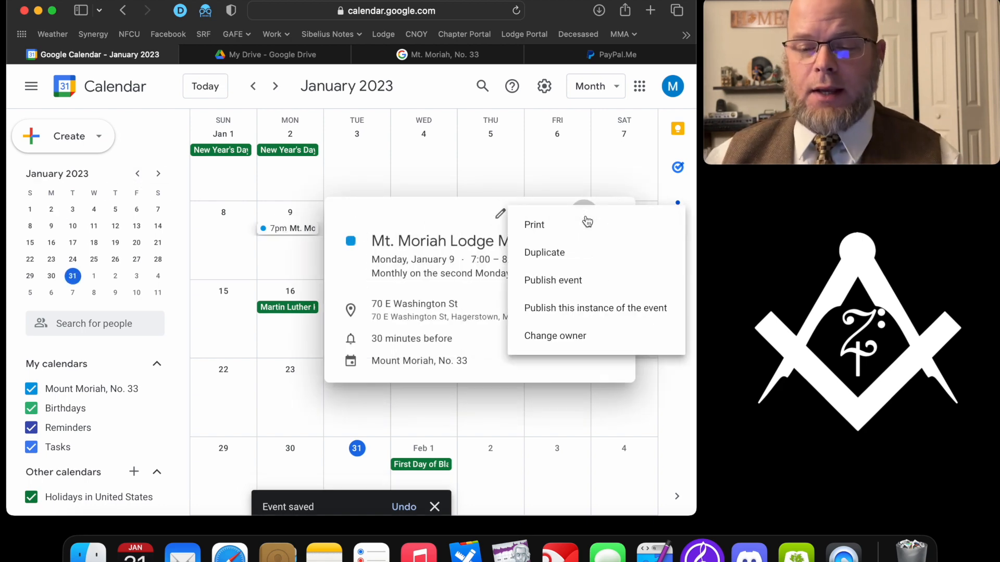
left_click(565, 254)
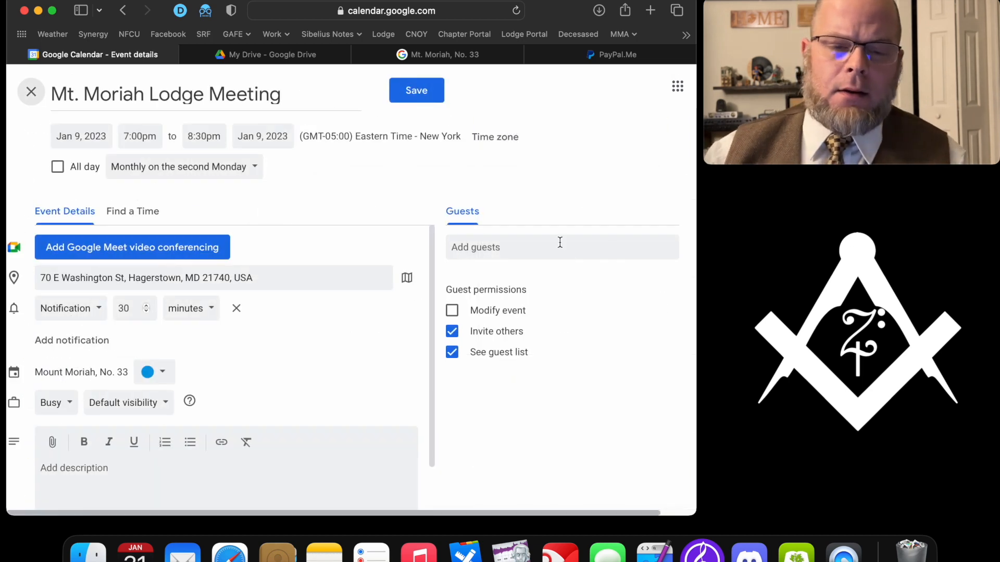
left_click(99, 136)
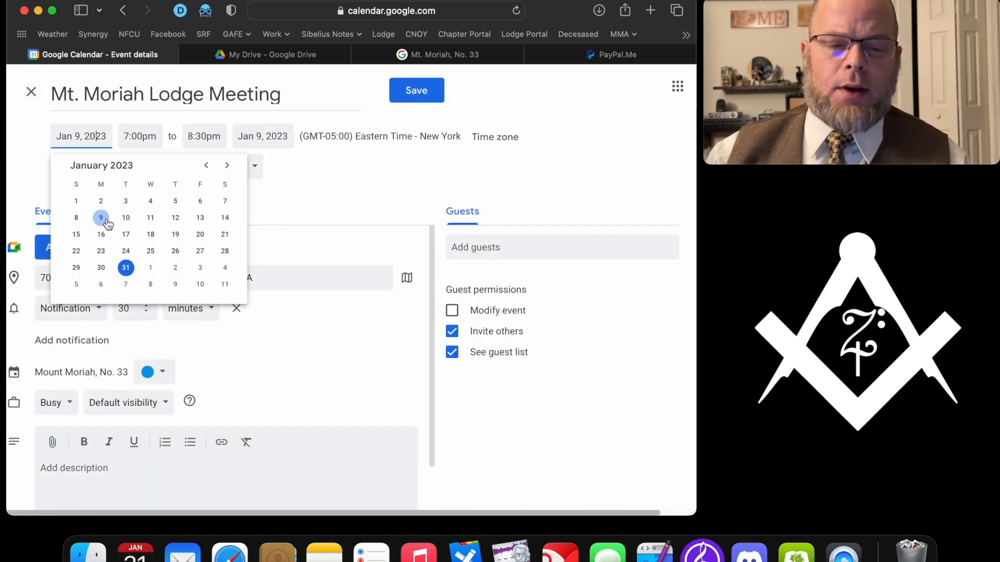
left_click(101, 252)
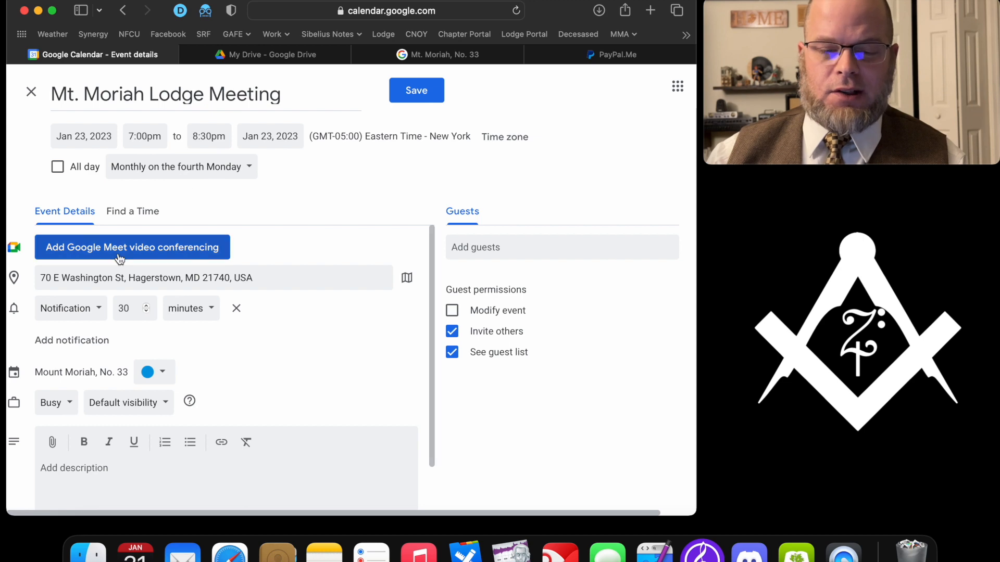
left_click(422, 92)
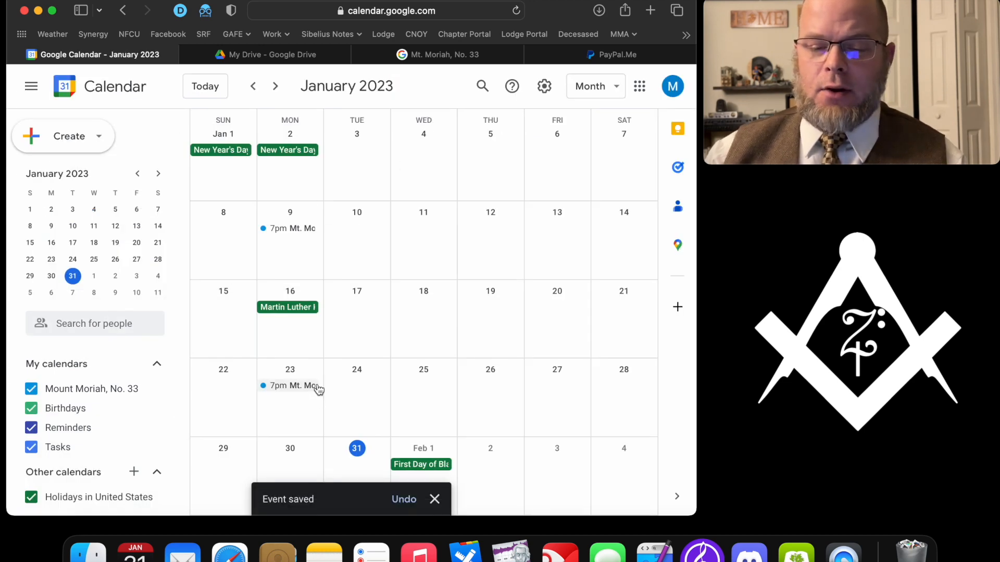
left_click(156, 175)
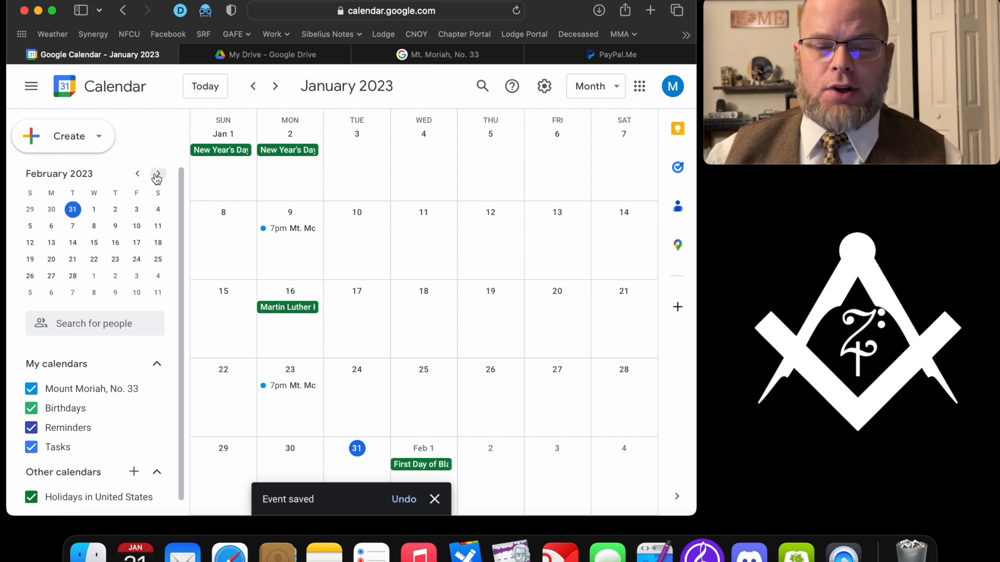
left_click(139, 175)
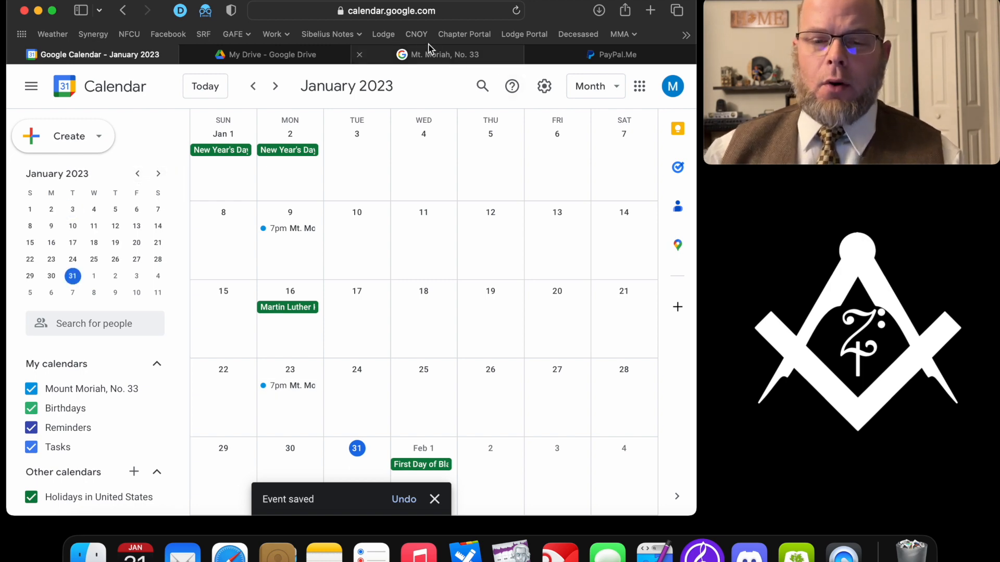
- Check the live Calendar page of the site for the new lodge meeting
left_click(397, 57)
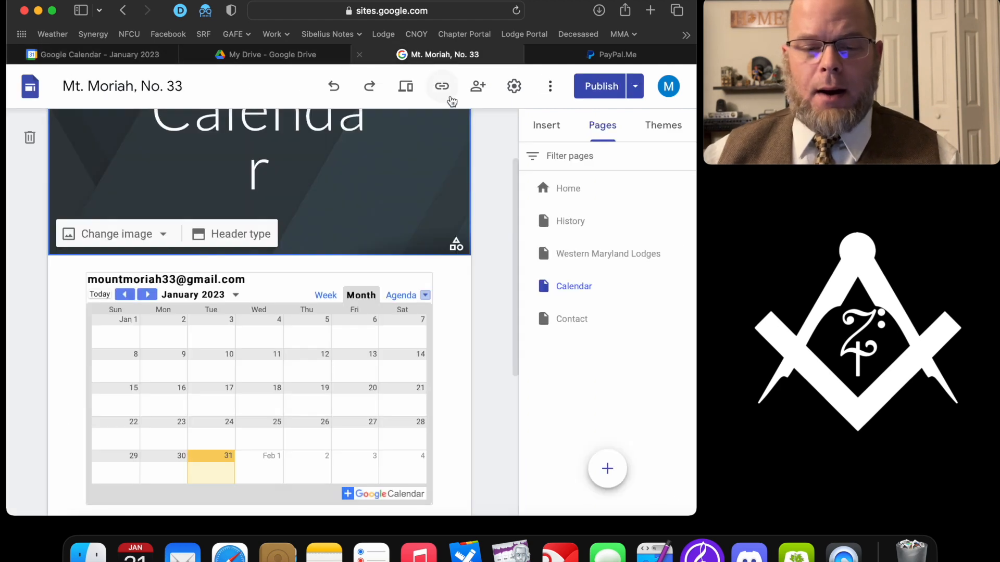
key("super+[")
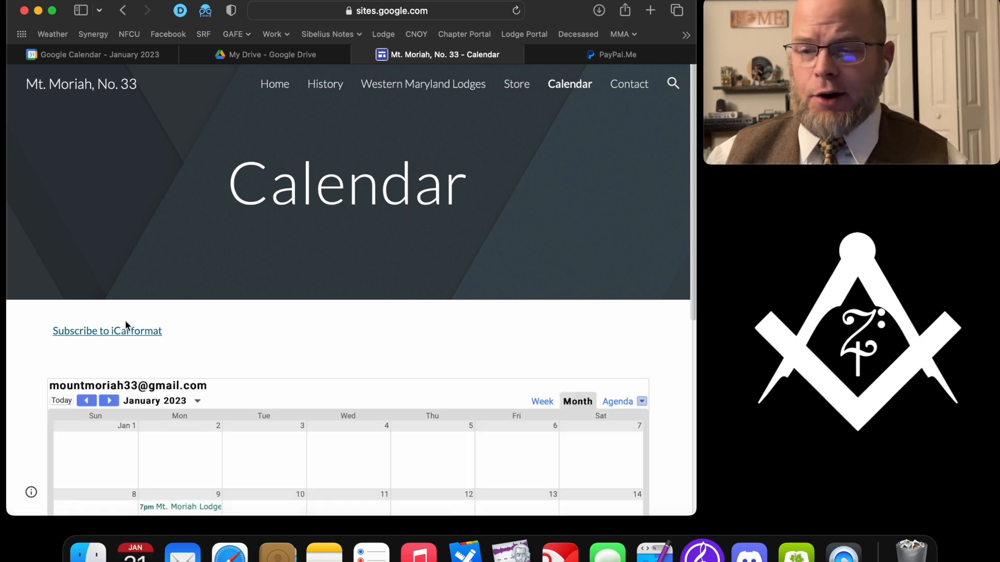
scroll(125, 325, "down", 5)
scroll(125, 326, "down", 3)
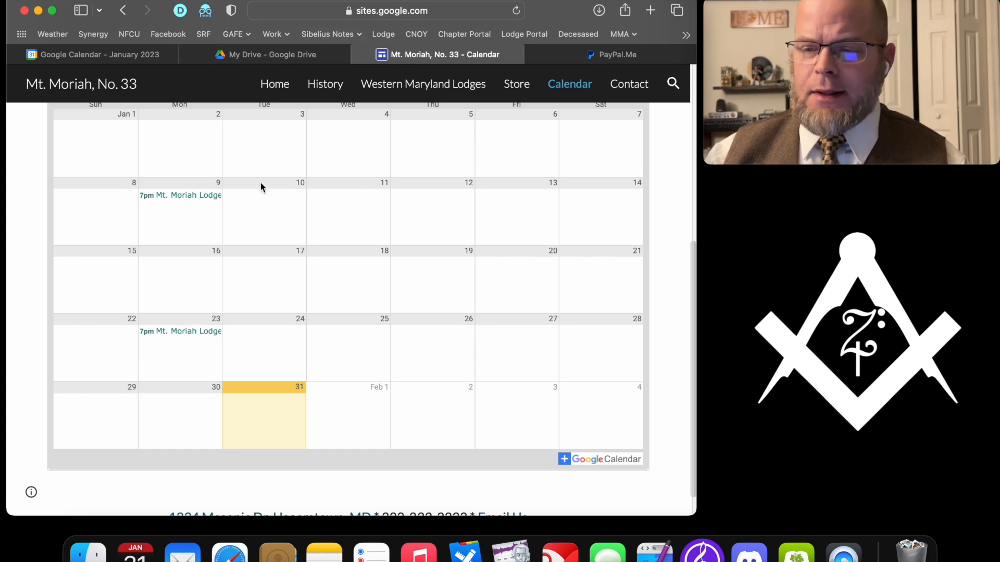
scroll(260, 186, "up", 5)
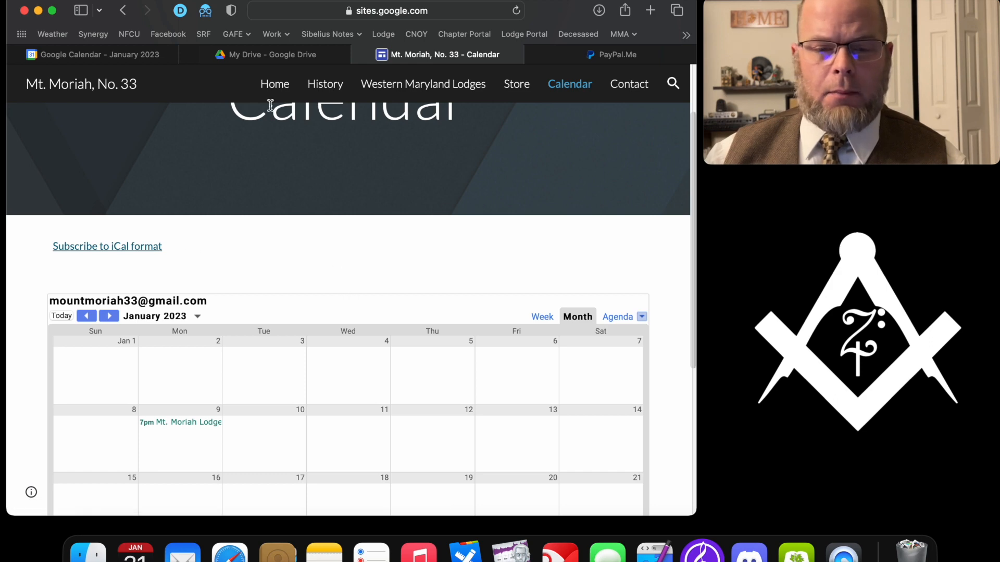
left_click(285, 56)
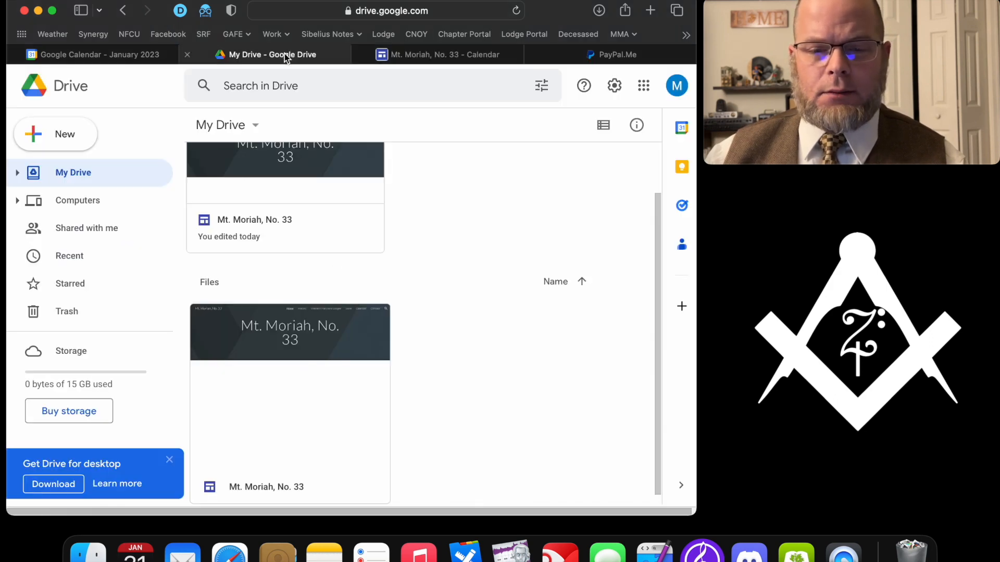
left_click(405, 55)
left_click(301, 274)
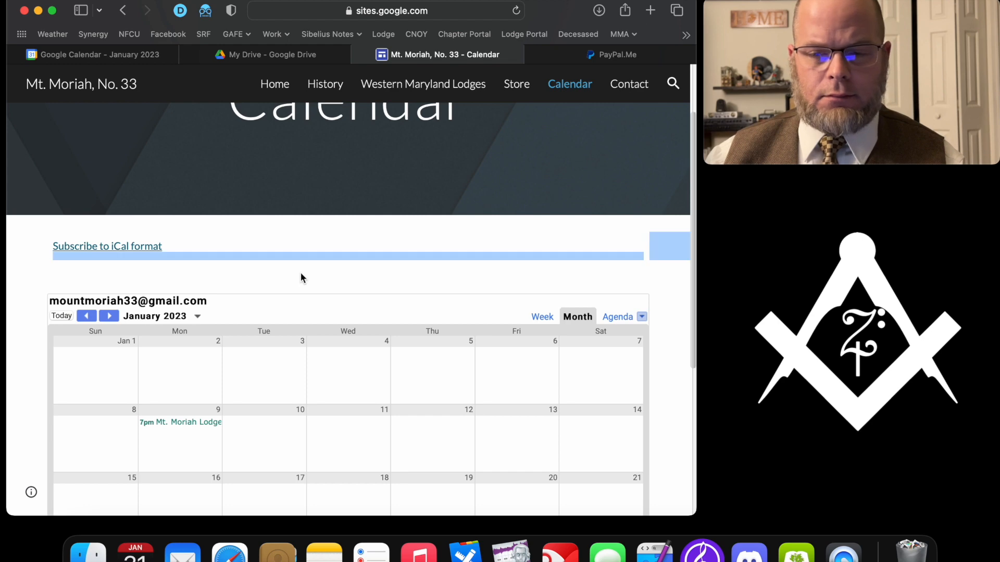
- Open the Mt. Moriah, No. 33 site from Drive and select its Calendar page in the editor
left_click(267, 59)
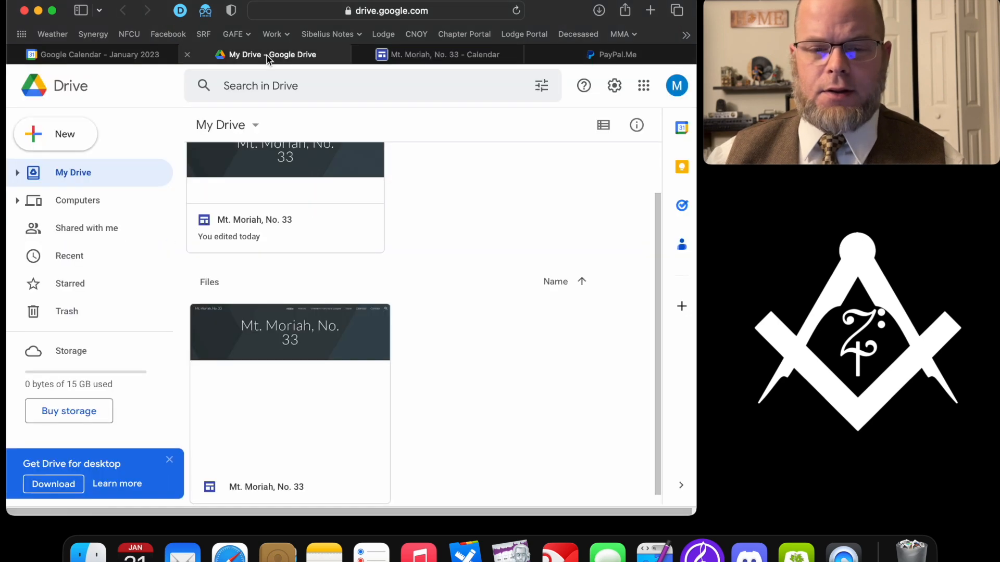
double_click(291, 156)
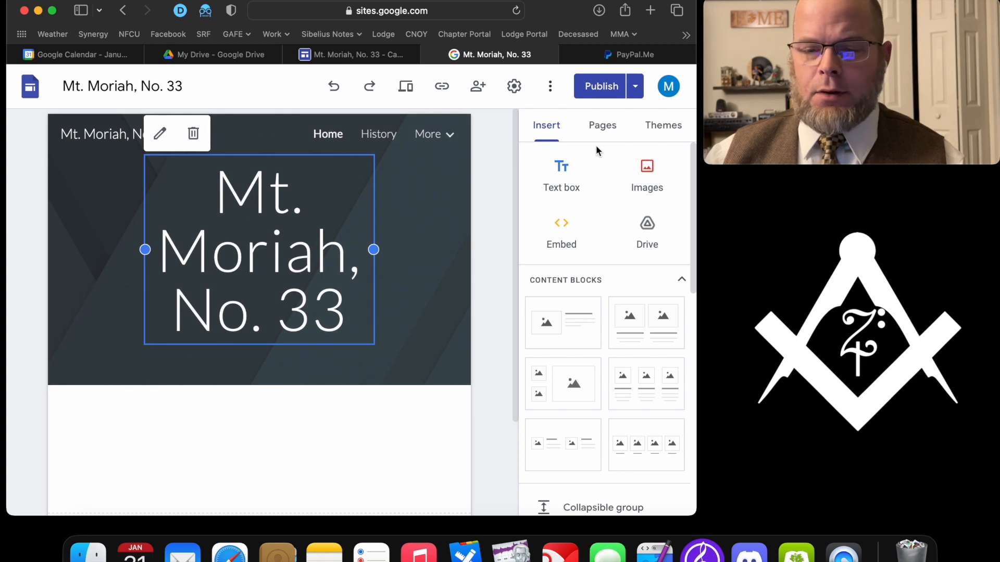
left_click(599, 128)
left_click(581, 286)
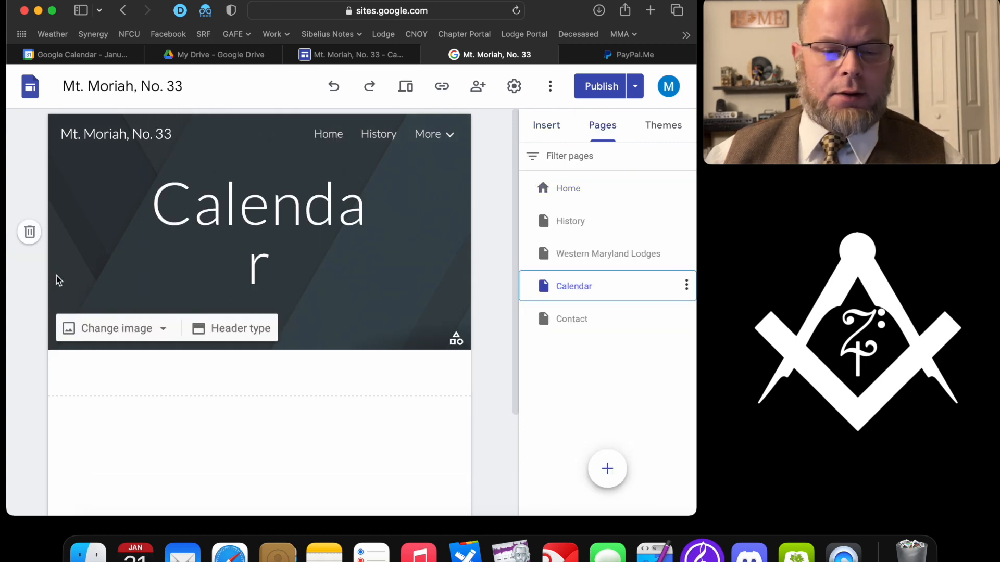
scroll(83, 373, "down", 5)
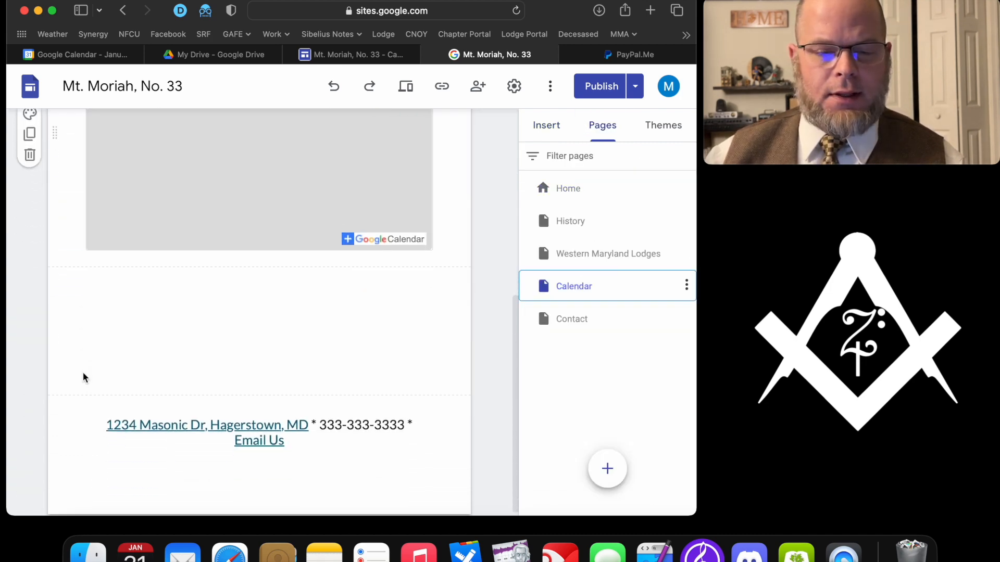
scroll(83, 373, "up", 5)
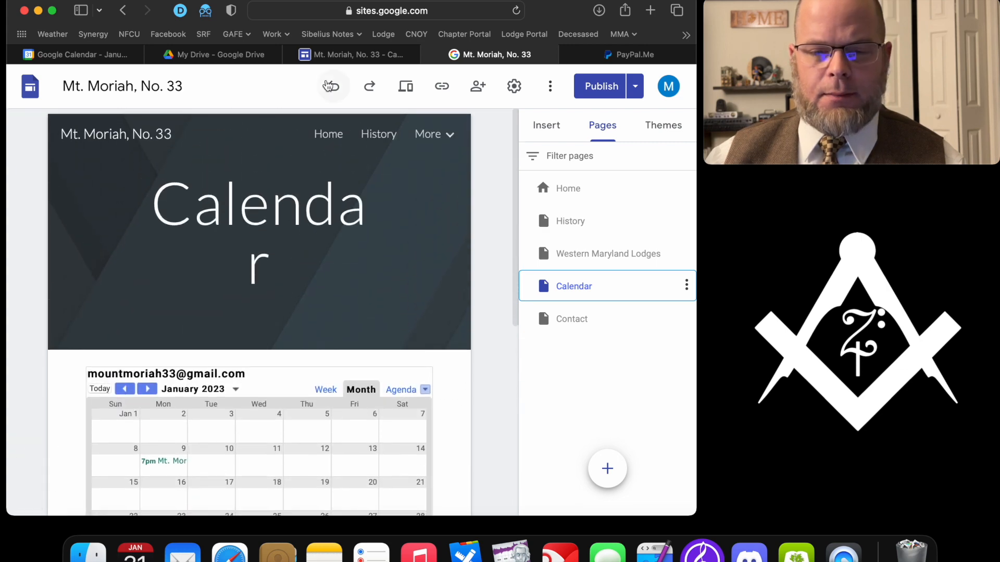
left_click(344, 54)
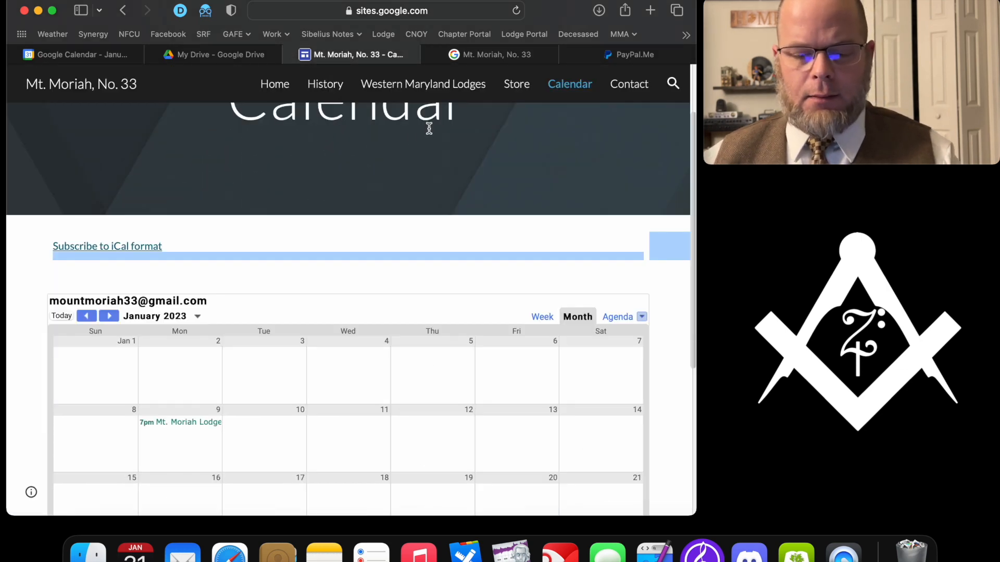
- Publish the site's pending changes and reload the live Calendar page
key("super+r")
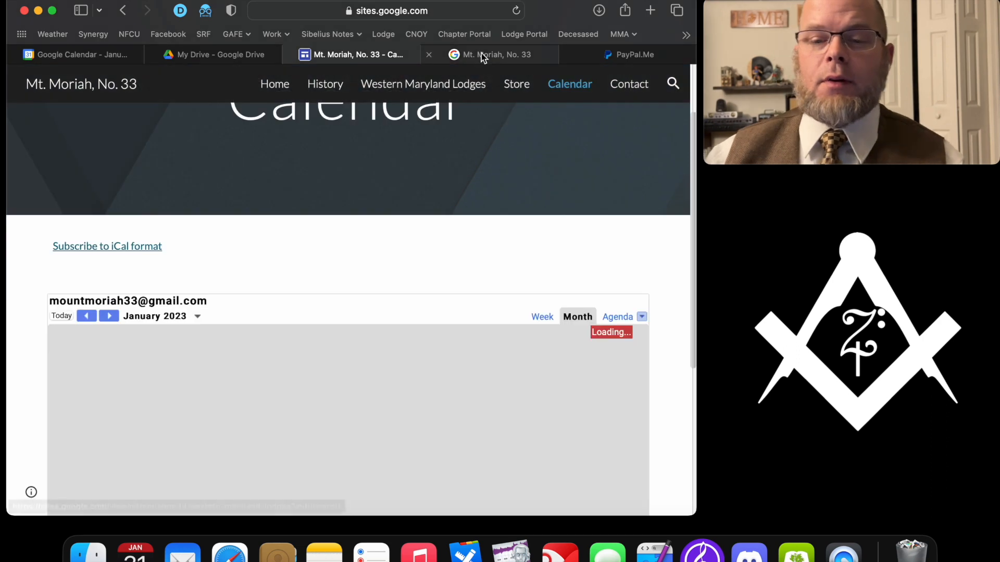
left_click(480, 54)
left_click(603, 89)
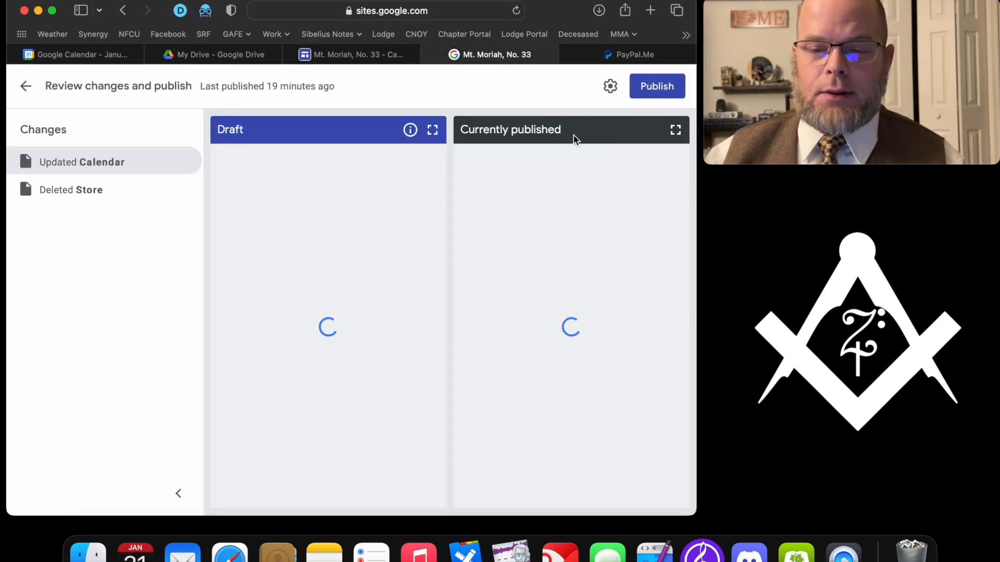
left_click(655, 86)
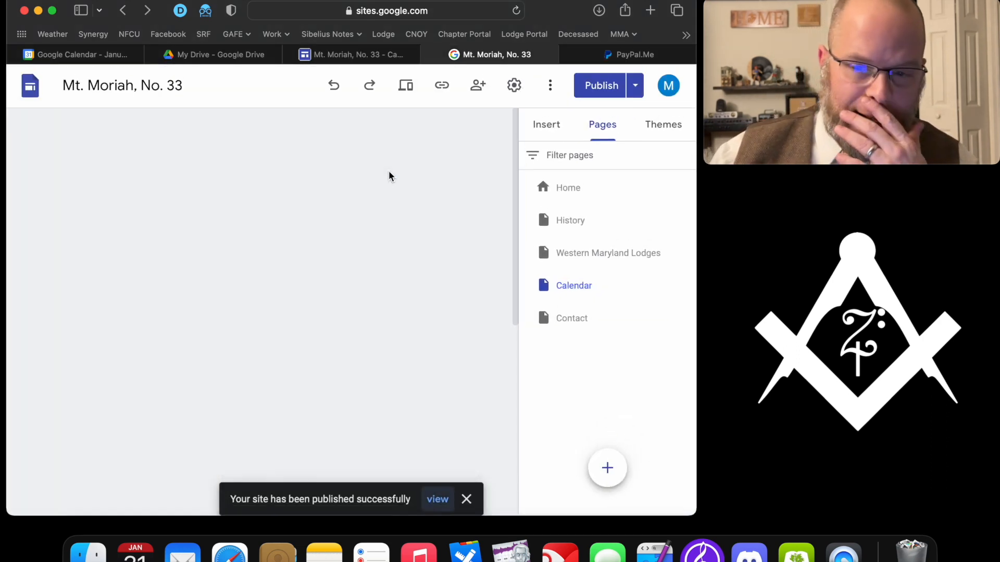
left_click(346, 54)
key("super+r")
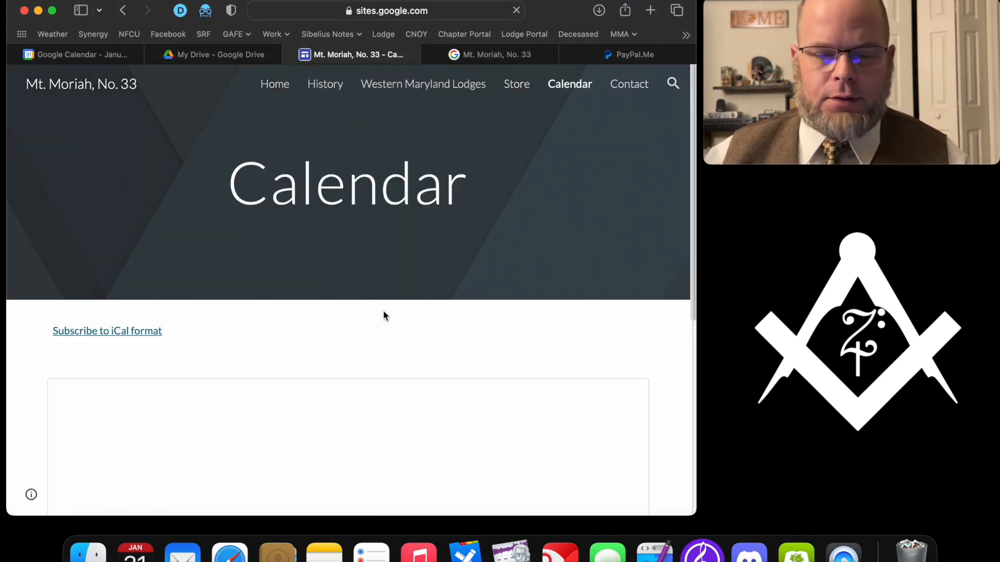
key("super+r")
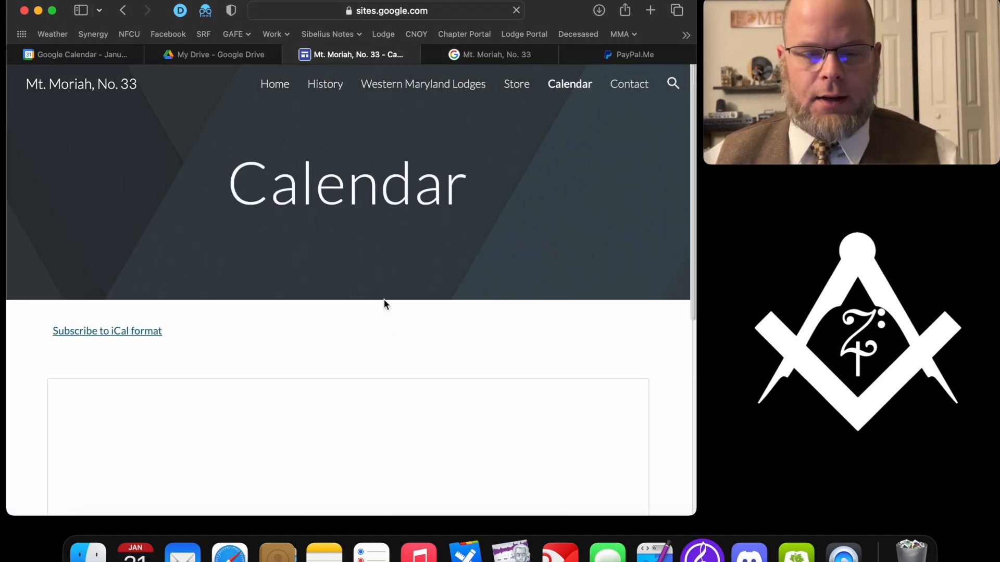
- Confirm no changes remain unpublished and verify both meetings on the live Calendar page
left_click(478, 54)
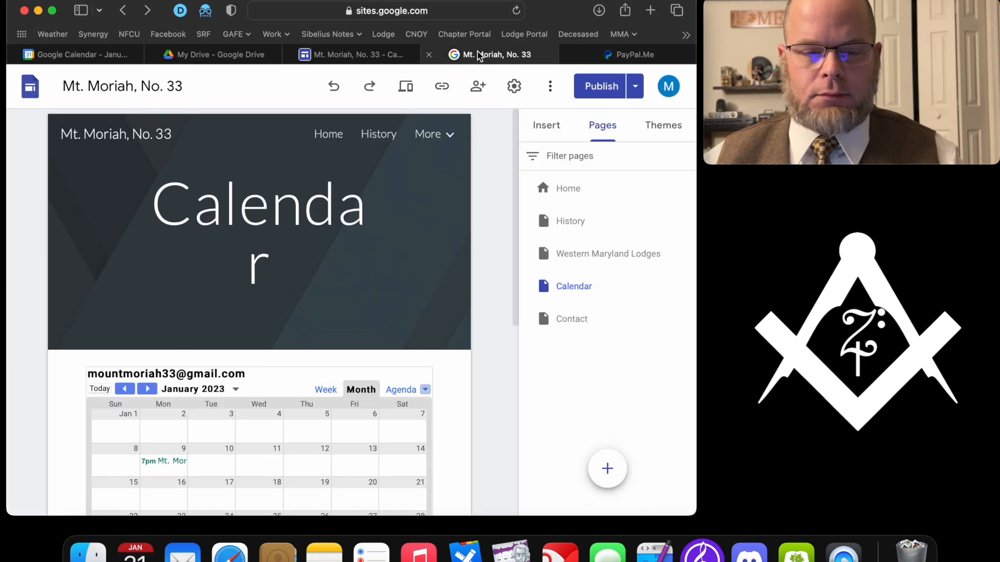
left_click(602, 86)
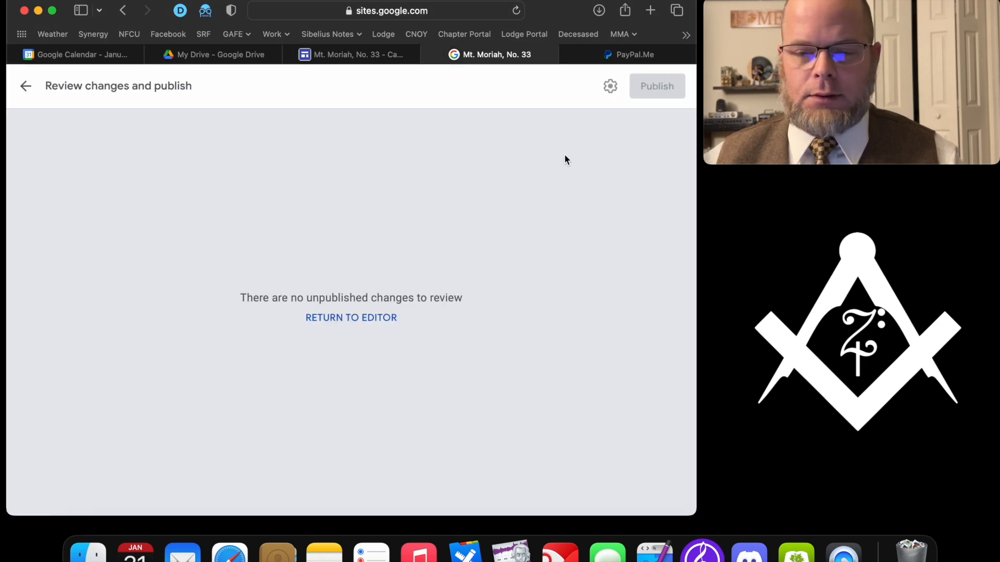
left_click(347, 57)
key("super+r")
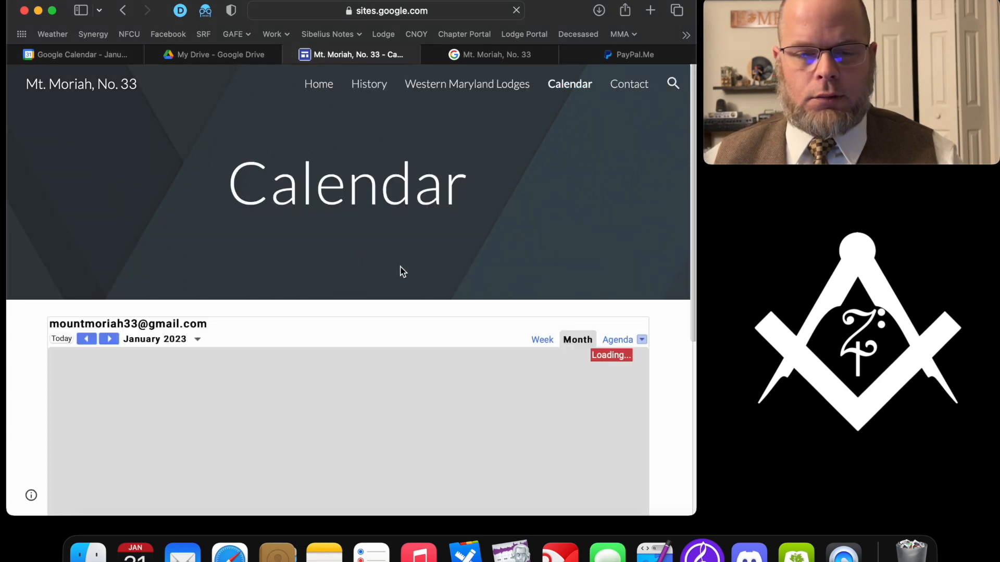
scroll(401, 271, "down", 2)
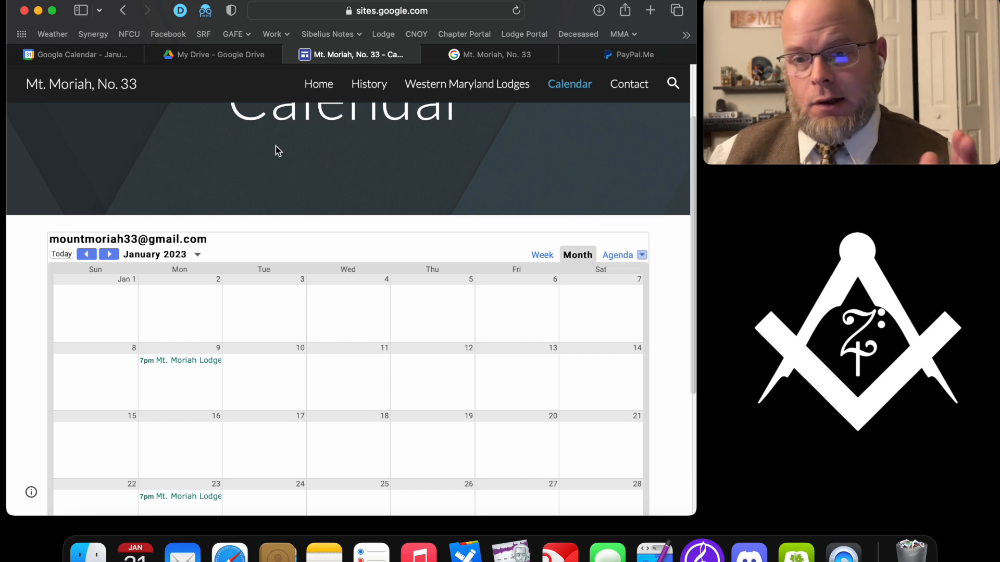
left_click(190, 54)
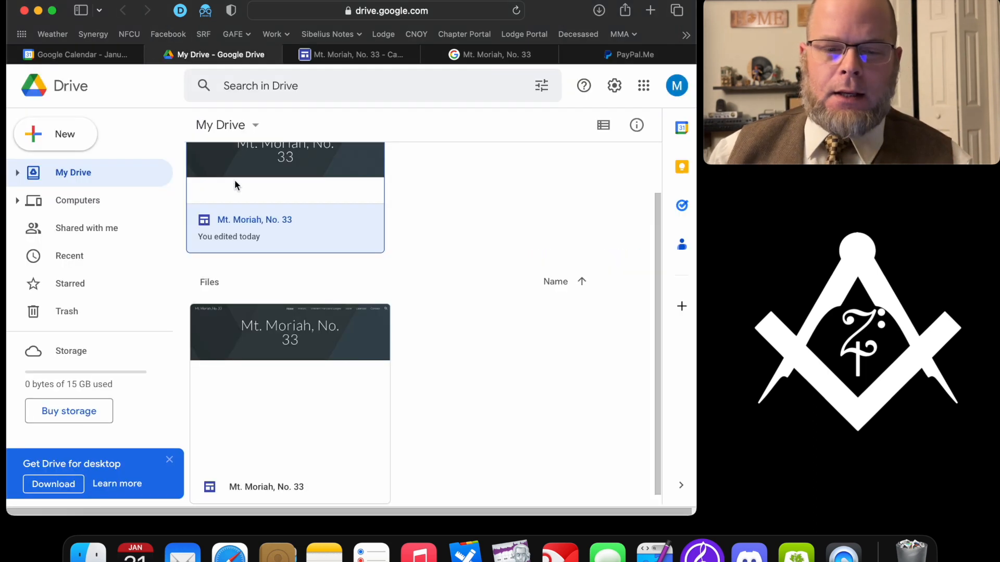
- Copy the public iCal address from the Mount Moriah, No. 33 calendar's settings
left_click(97, 54)
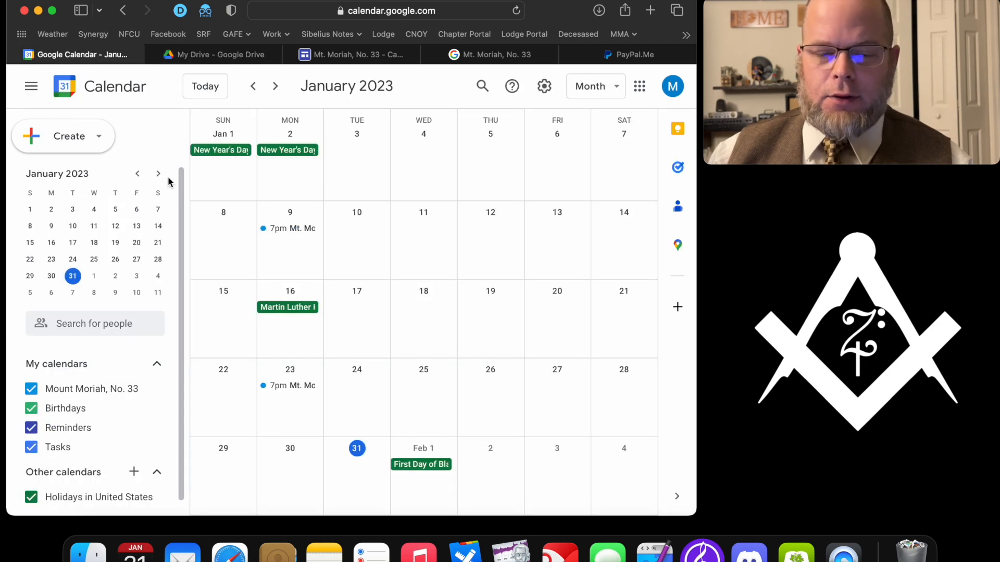
left_click(159, 391)
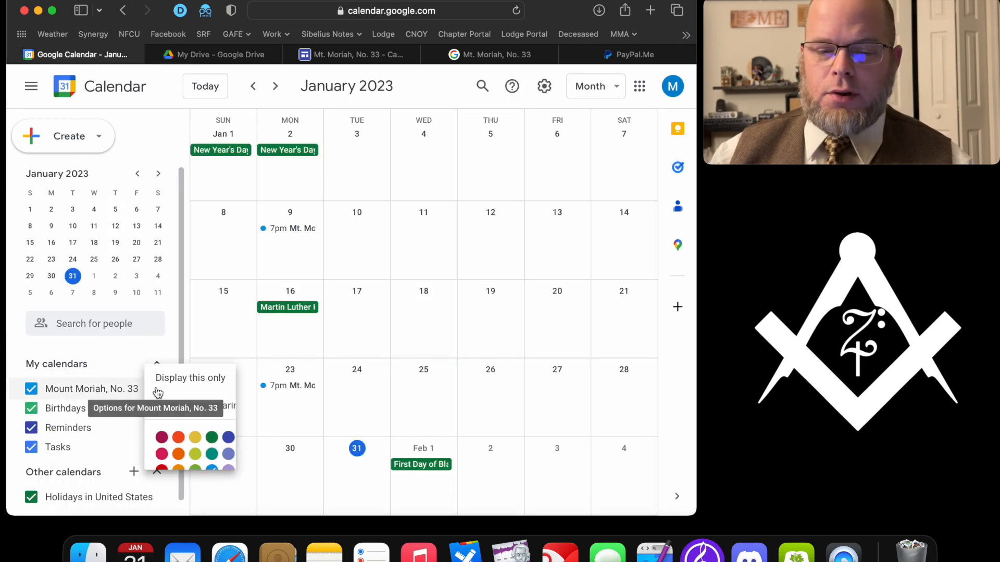
left_click(201, 397)
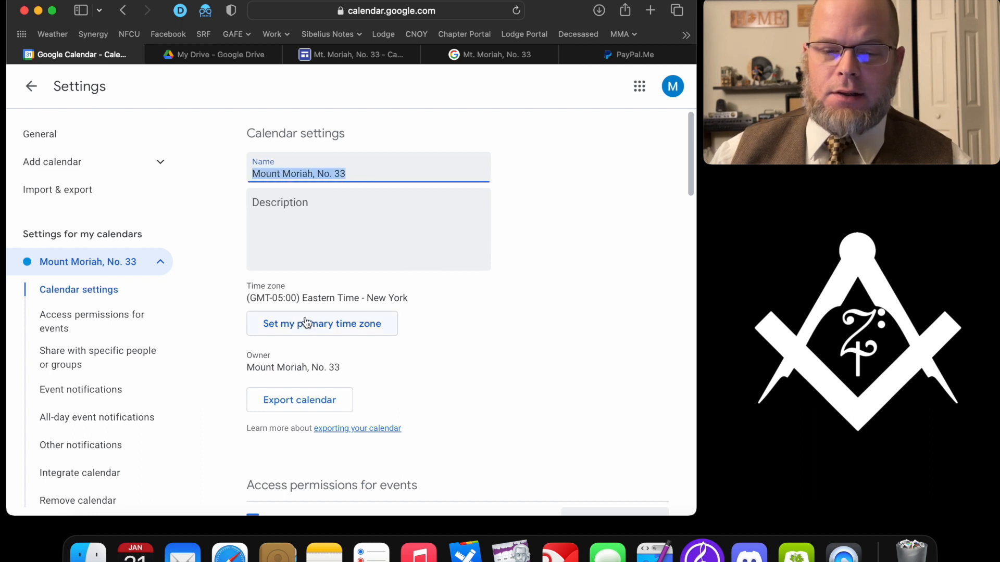
scroll(473, 293, "down", 3)
scroll(472, 295, "down", 5)
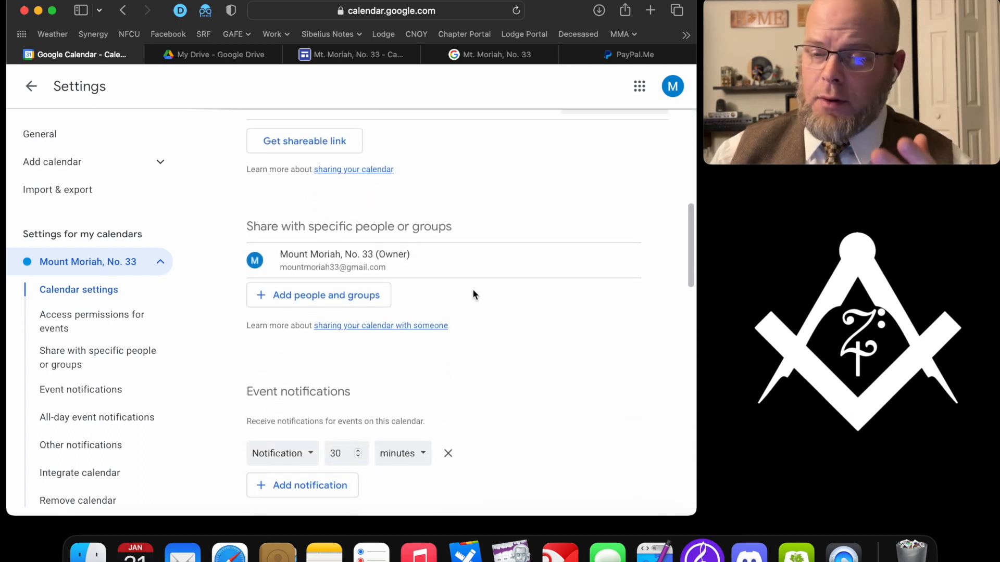
scroll(473, 294, "down", 3)
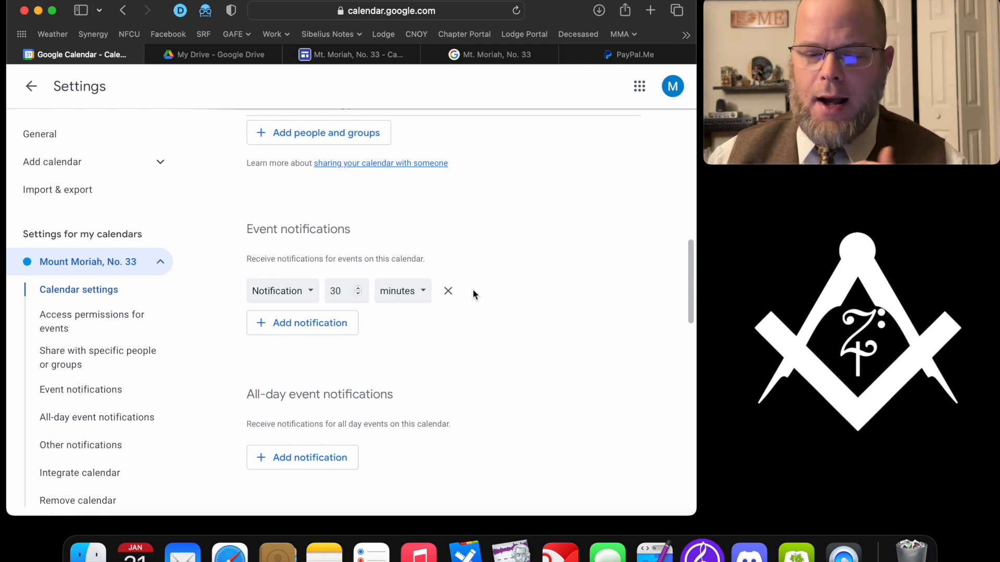
scroll(473, 291, "down", 8)
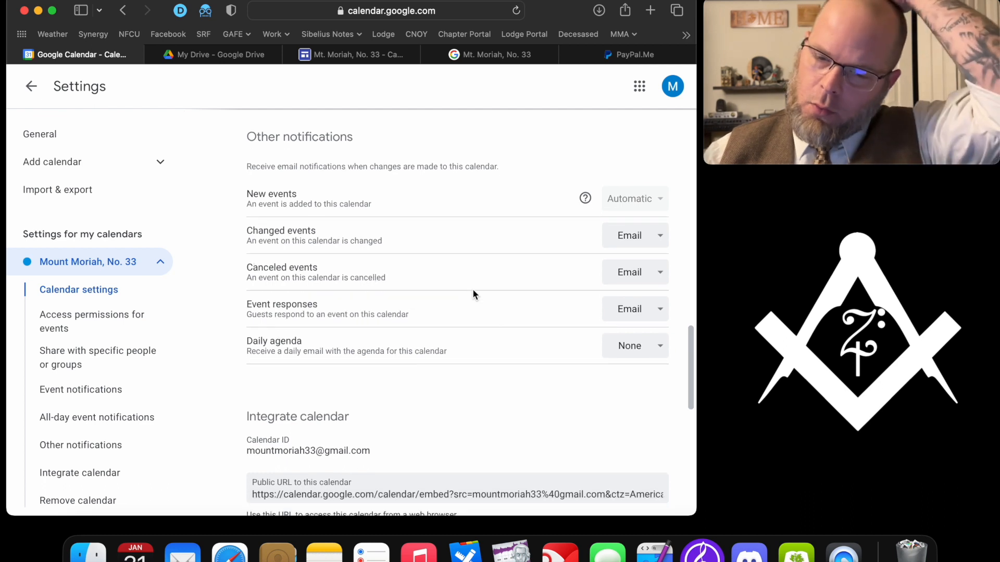
scroll(472, 294, "down", 1)
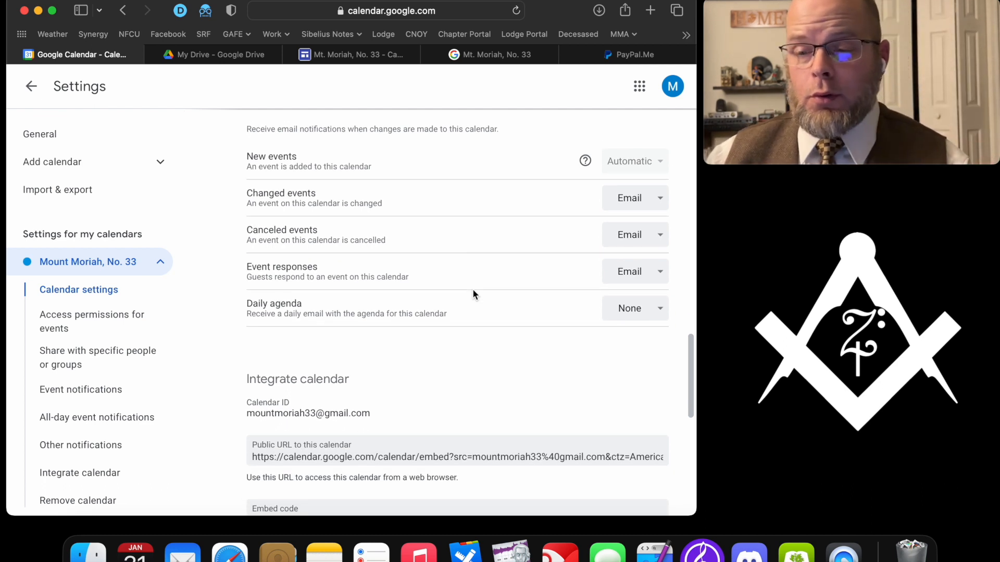
scroll(473, 294, "down", 5)
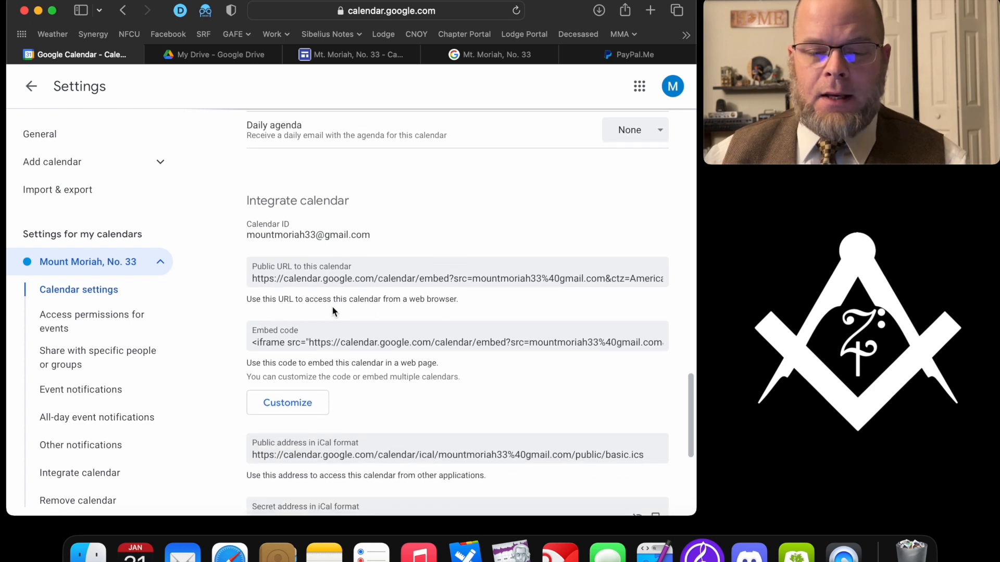
scroll(300, 331, "down", 3)
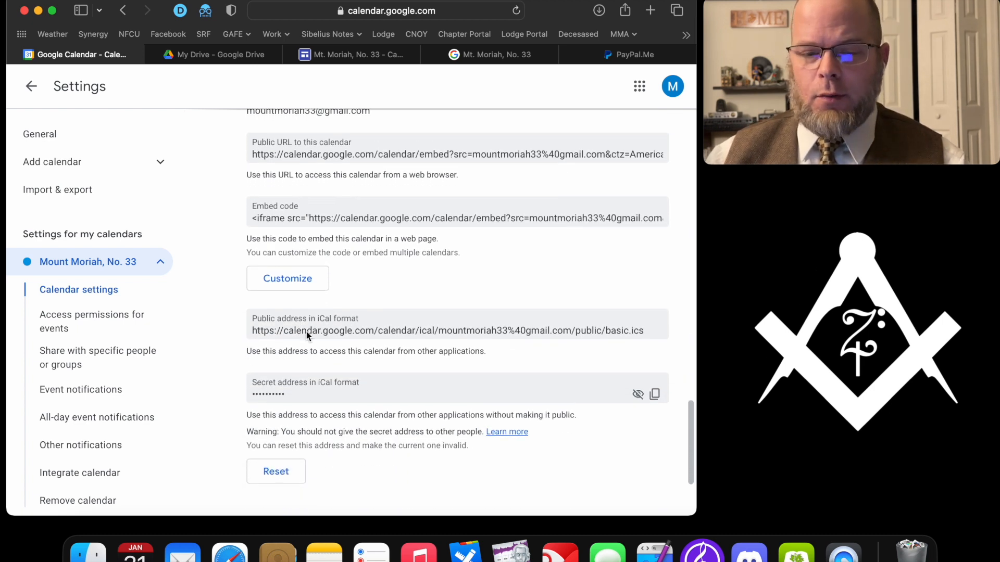
scroll(306, 336, "up", 10)
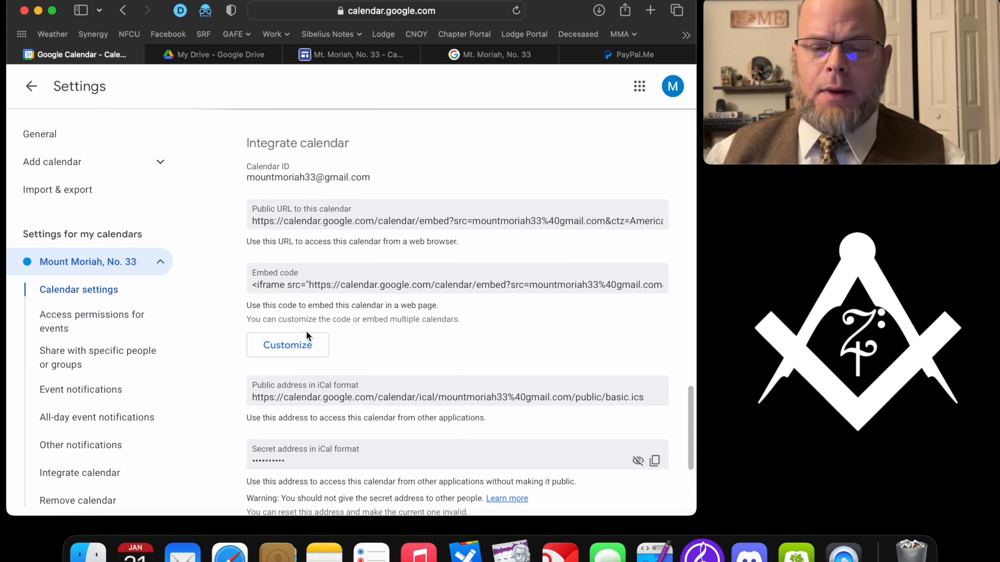
scroll(307, 336, "up", 10)
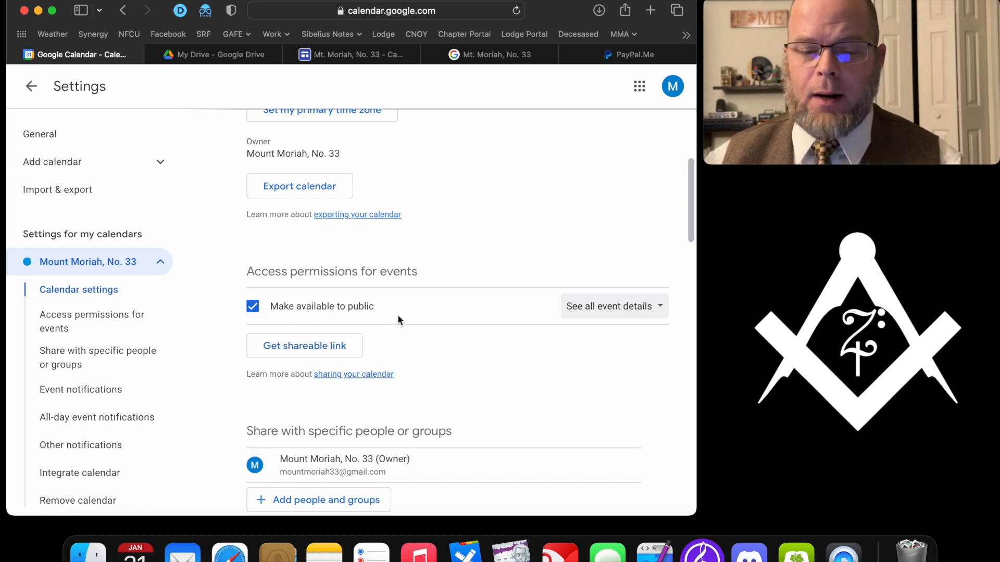
scroll(398, 318, "down", 15)
scroll(397, 319, "down", 3)
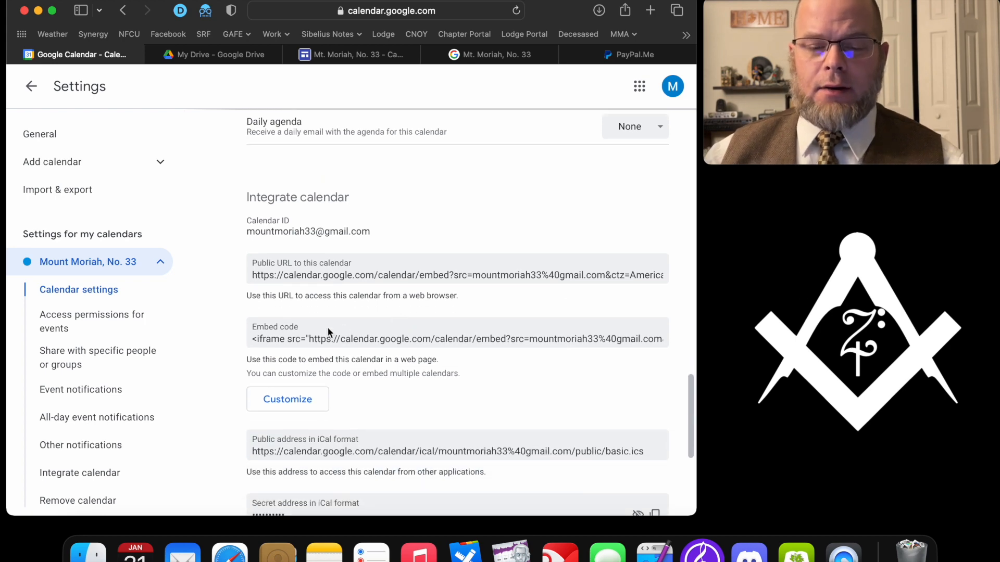
scroll(291, 298, "down", 9)
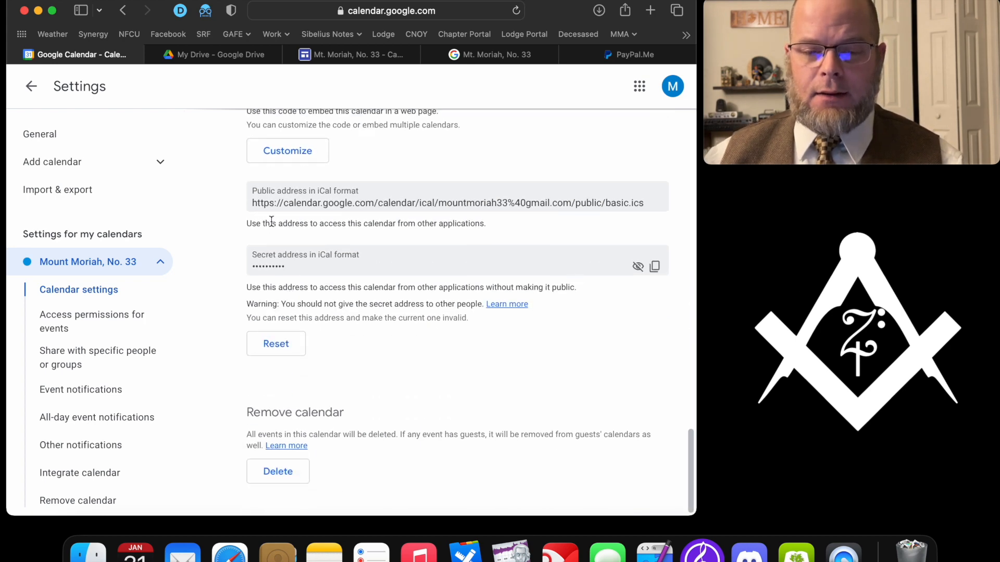
triple_click(341, 204)
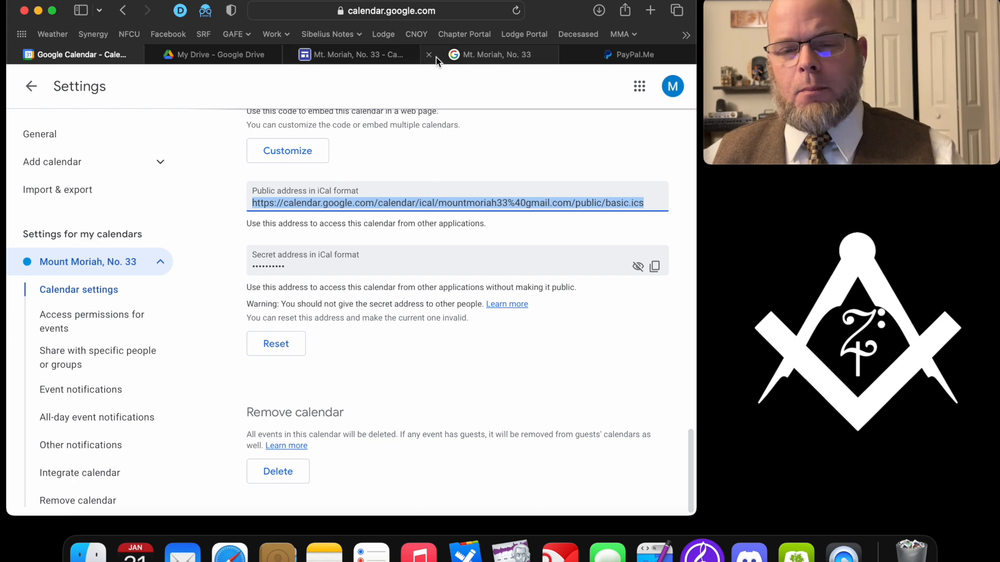
left_click(461, 55)
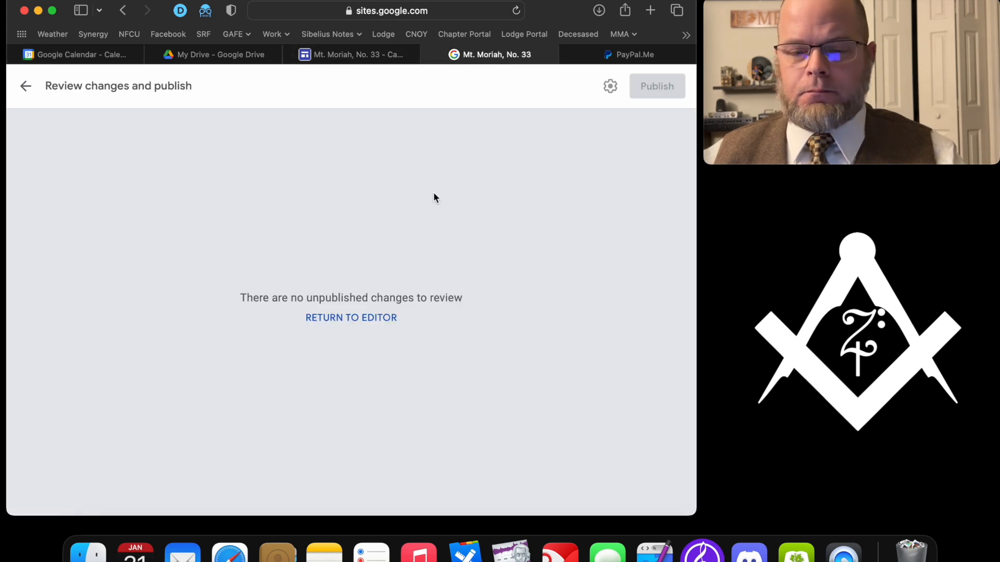
- Add a text box reading 'Subscribe to iCal format' below the calendar
left_click(359, 319)
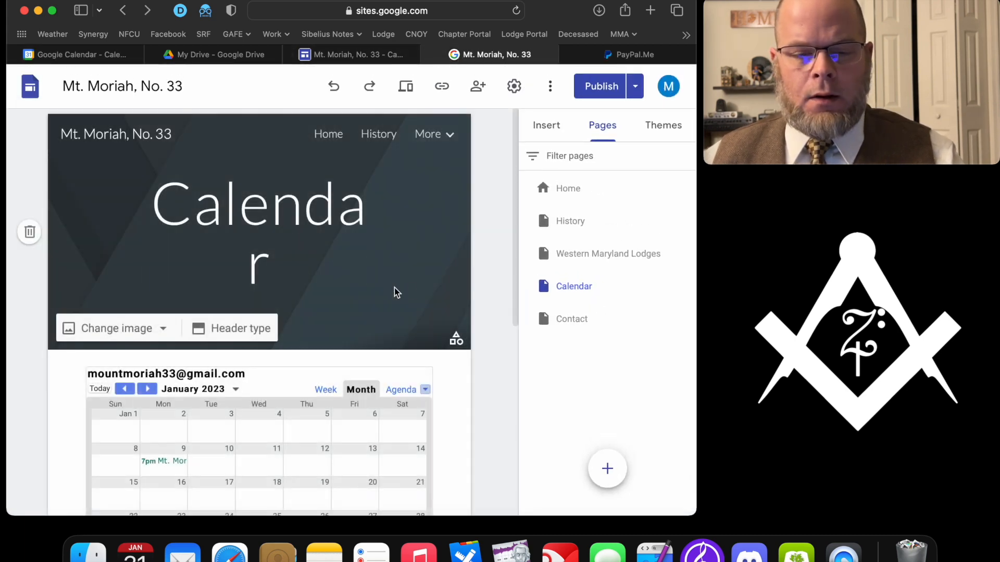
scroll(291, 226, "down", 10)
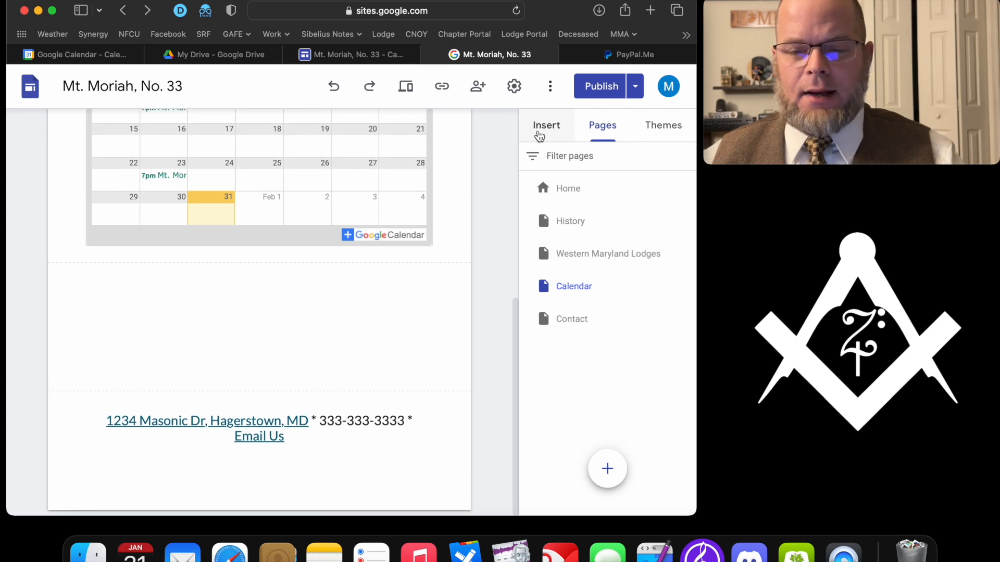
left_click(544, 128)
left_click(561, 177)
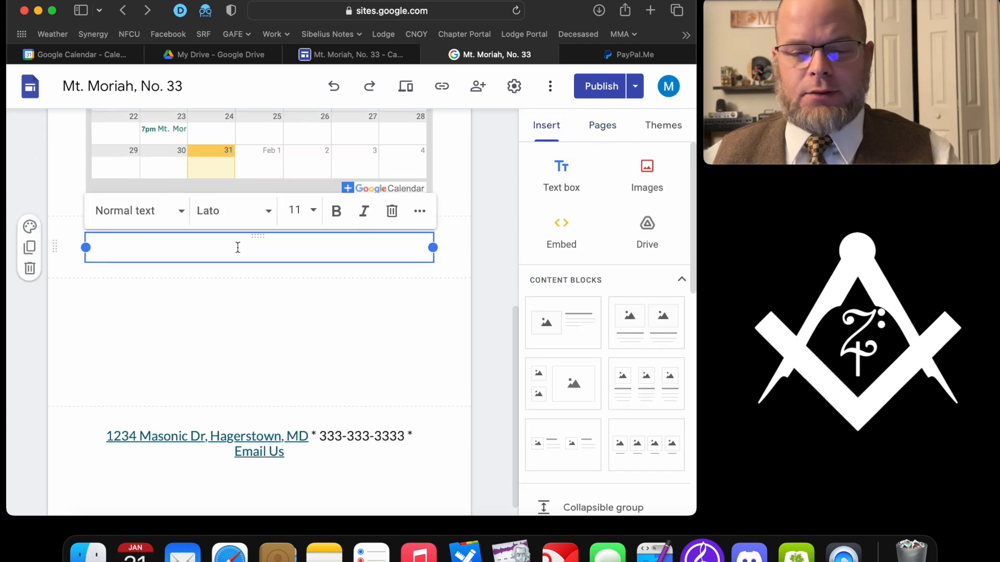
type("iC")
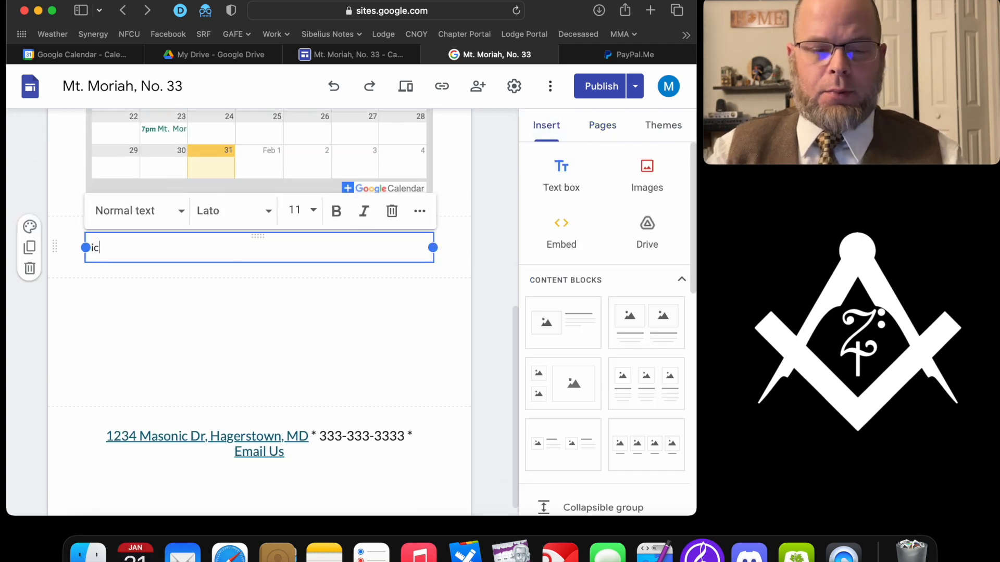
type("al Forma")
key("BackSpace")
key("BackSpace")
key("BackSpace")
key("BackSpace")
key("BackSpace")
key("BackSpace")
key("BackSpace")
key("BackSpace")
key("BackSpace")
key("BackSpace")
type("S")
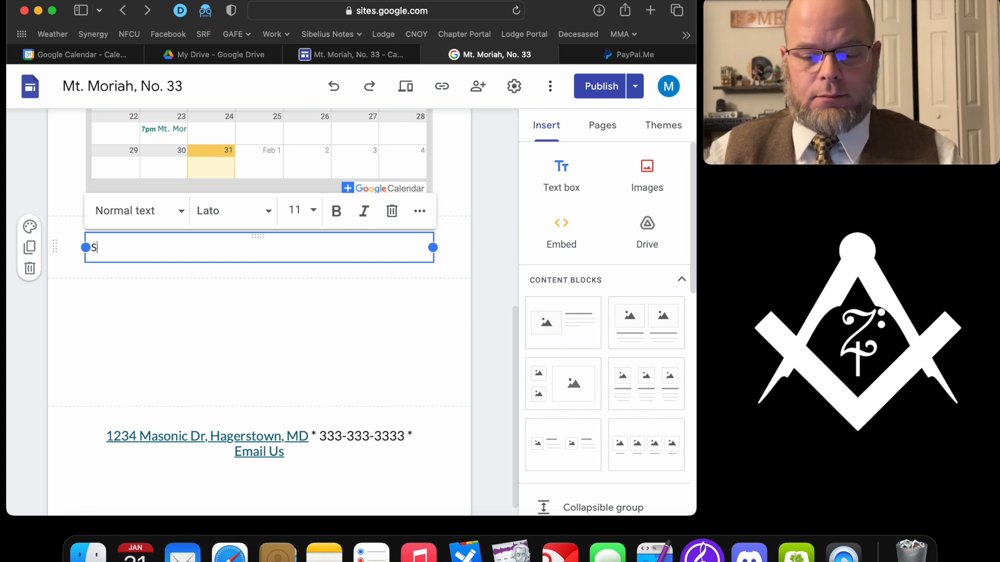
type("ubscribe to iCal format.")
key("BackSpace")
- Link the 'Subscribe to iCal format' text to the copied iCal address
left_click_drag(226, 243, 83, 249)
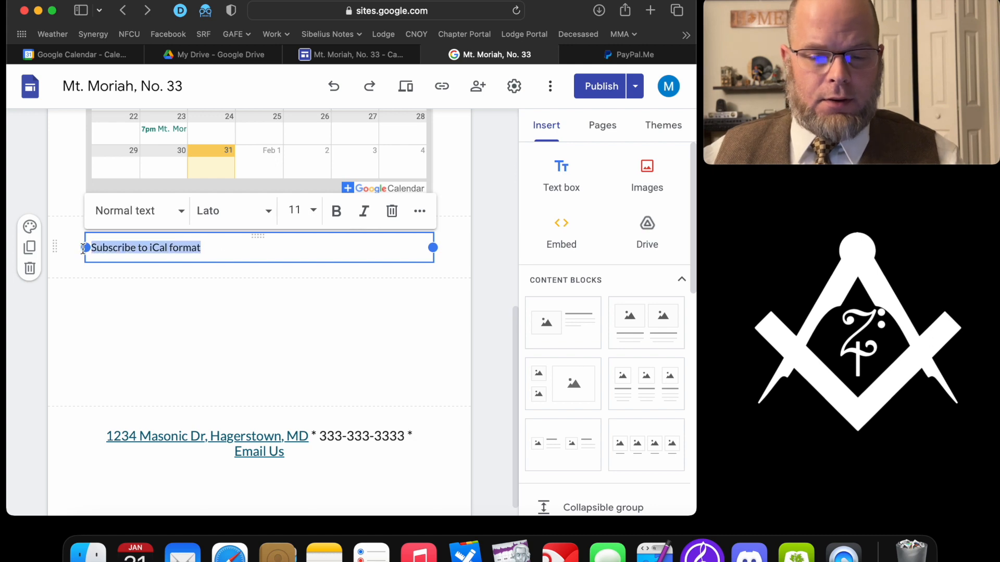
left_click(419, 211)
left_click(124, 245)
key("super+v")
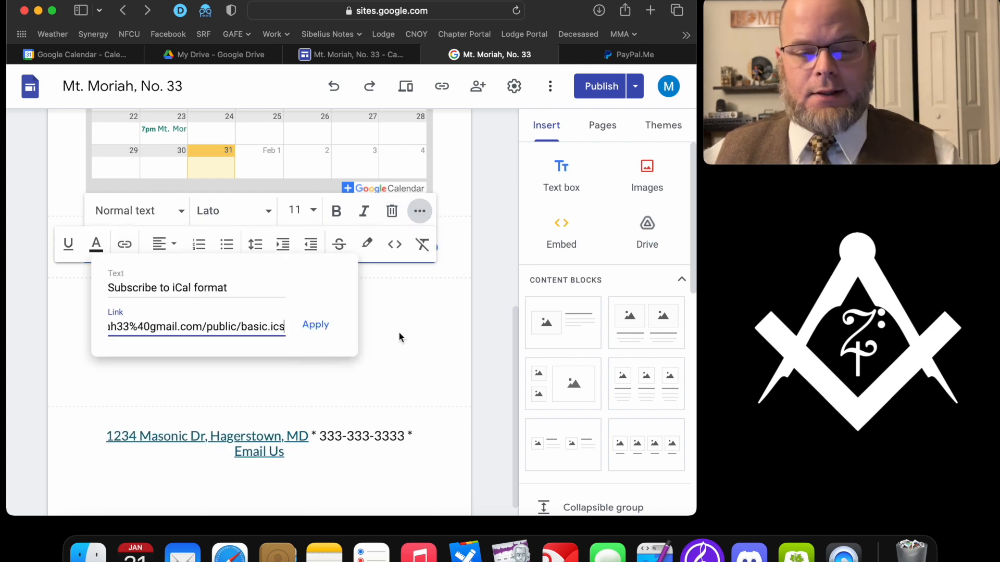
left_click(316, 326)
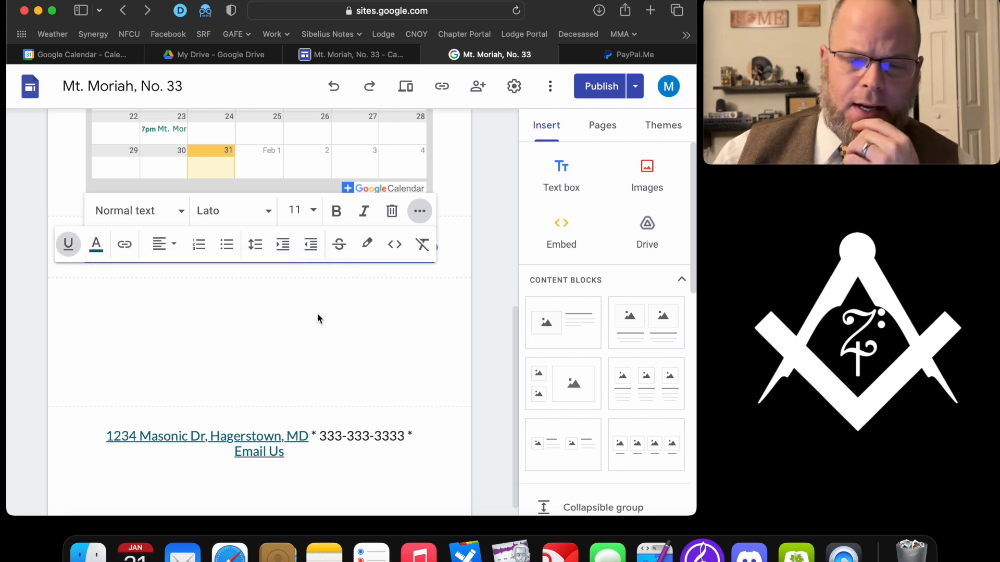
left_click(323, 305)
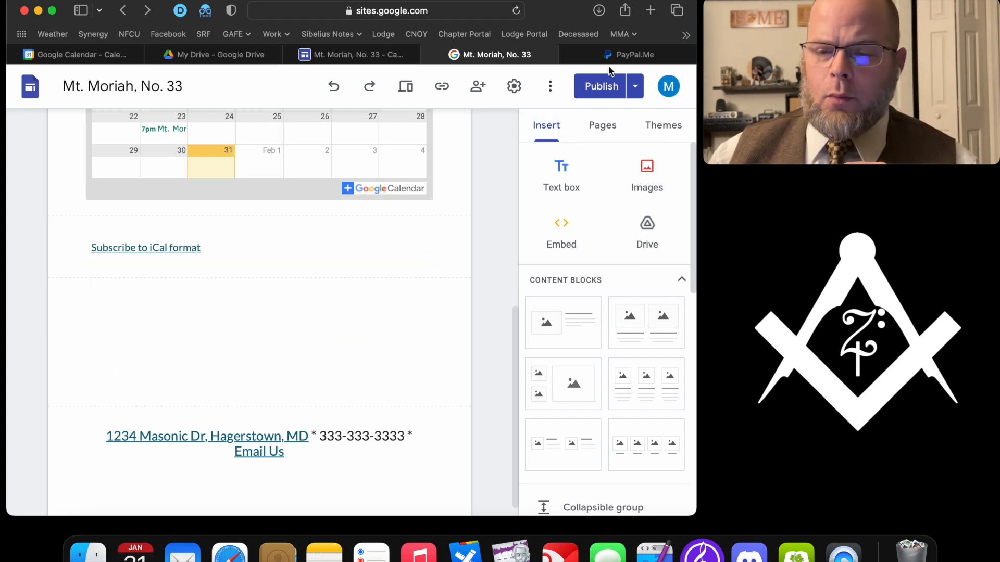
- Publish the change and reload the live Calendar page
left_click(601, 86)
left_click(651, 85)
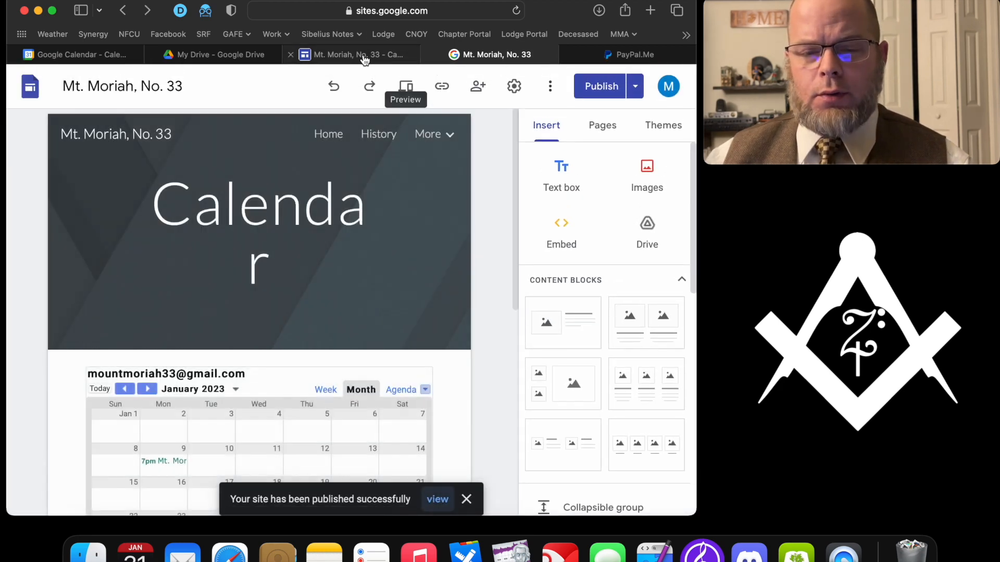
left_click(363, 55)
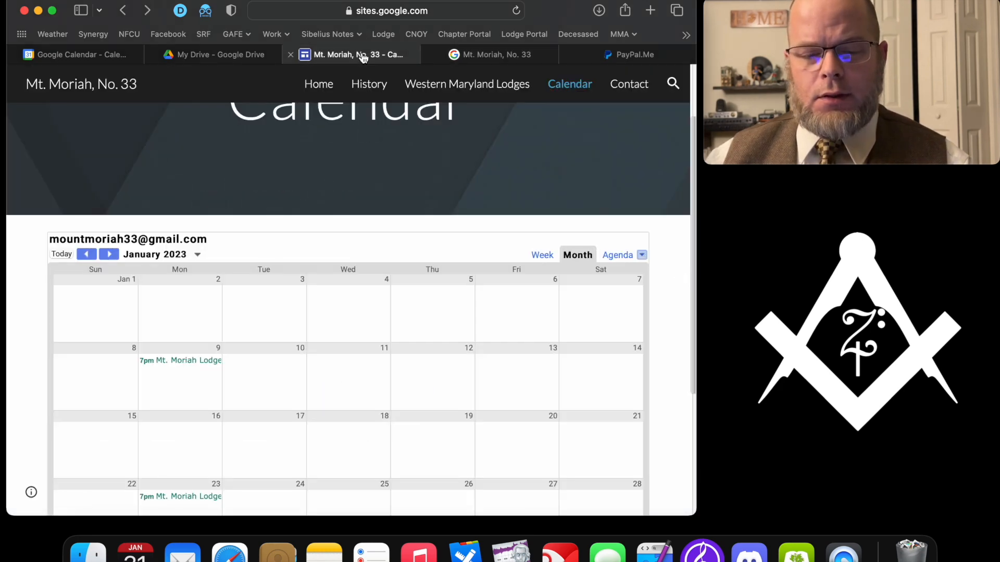
key("super+r")
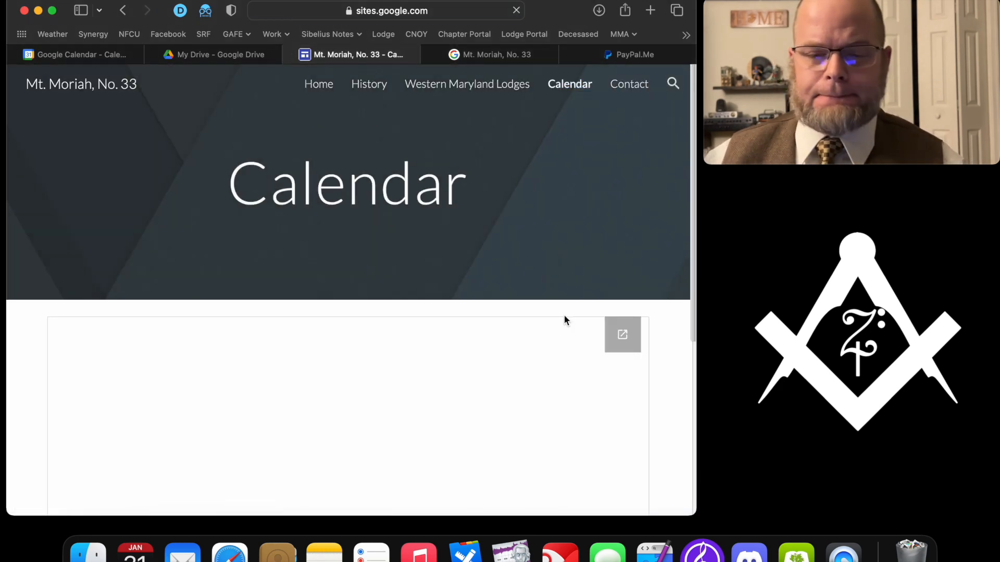
scroll(565, 319, "down", 10)
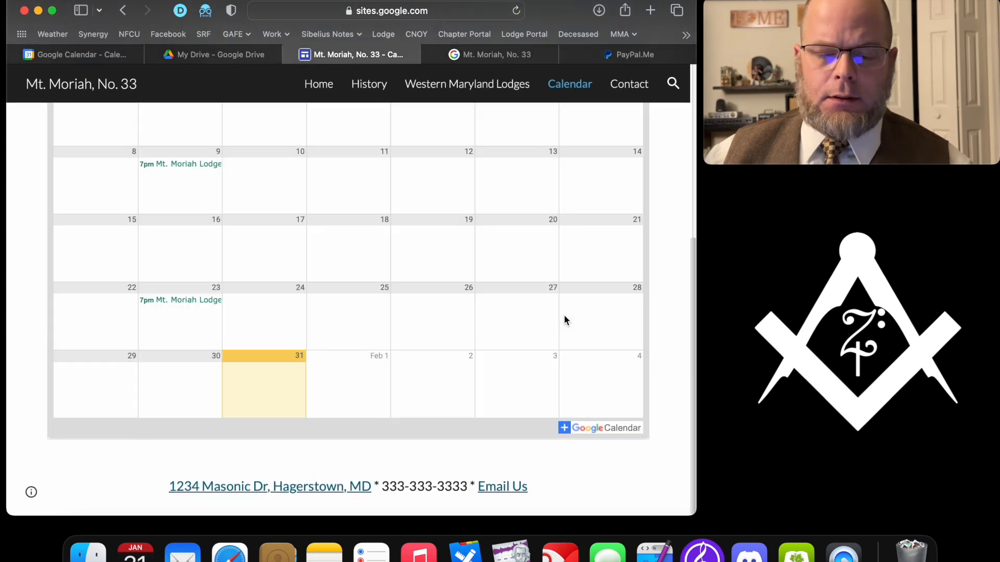
- Refresh the live Calendar page several times and scroll to find the new iCal link
key("super+r")
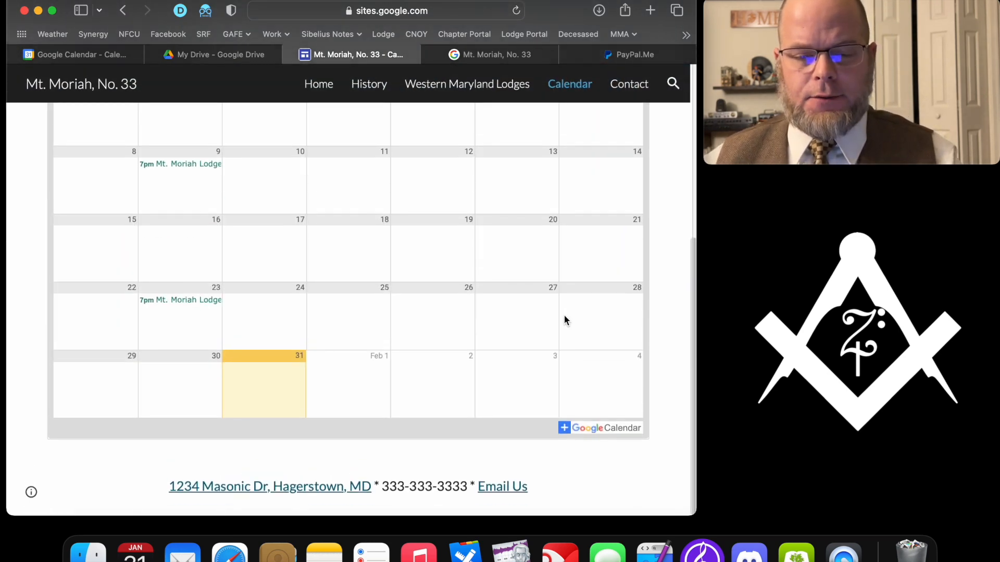
key("super+r")
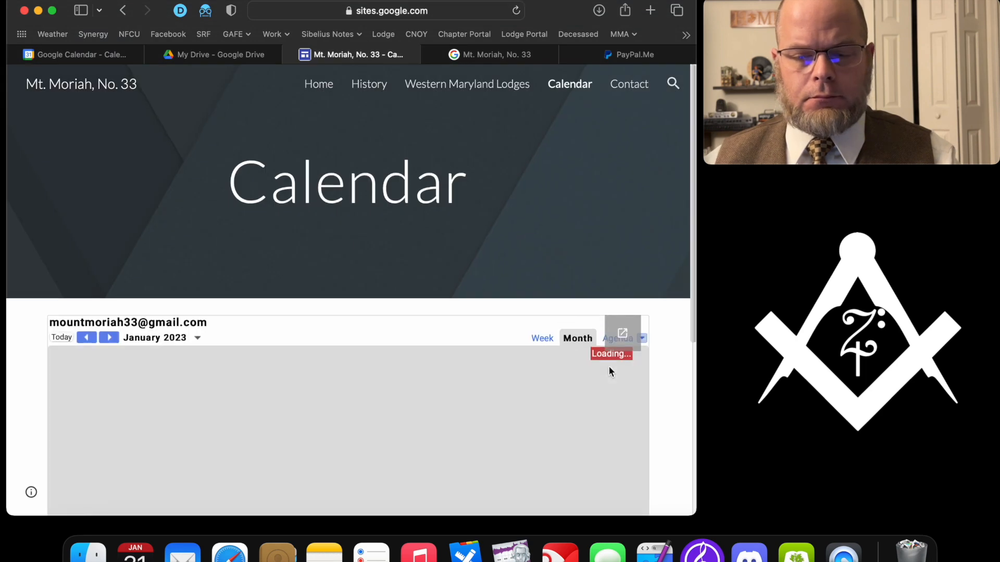
key("super+r")
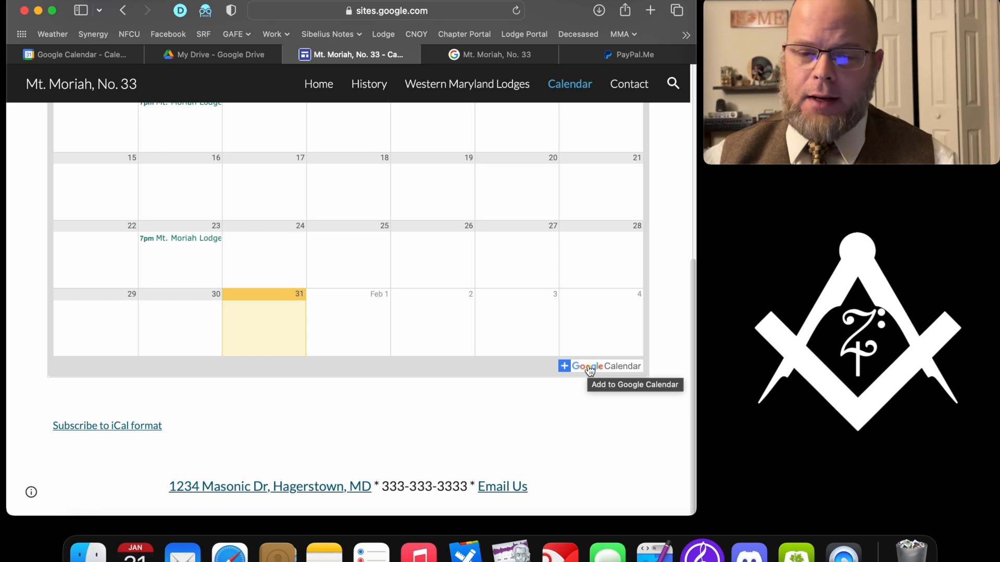
scroll(589, 370, "up", 2)
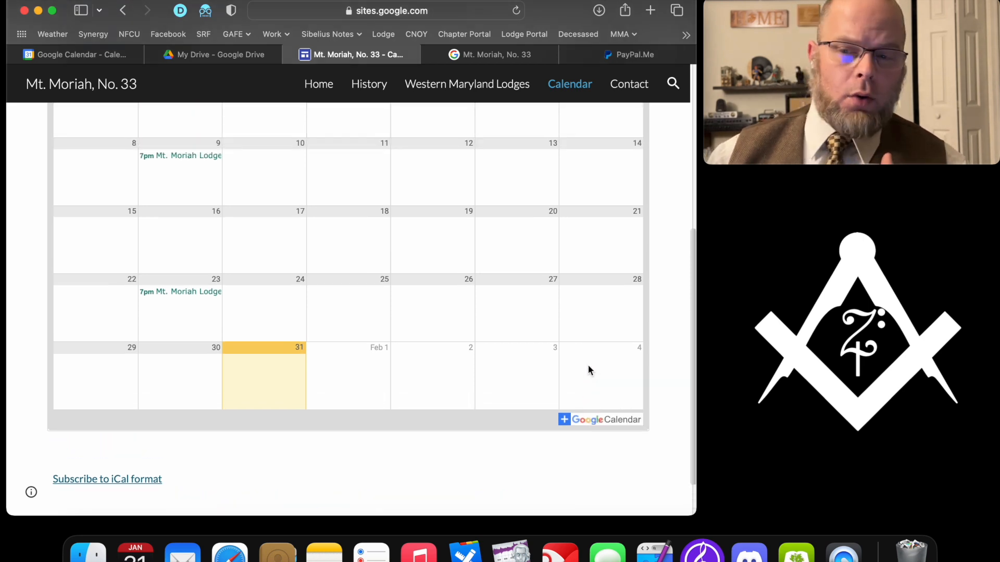
scroll(588, 370, "up", 5)
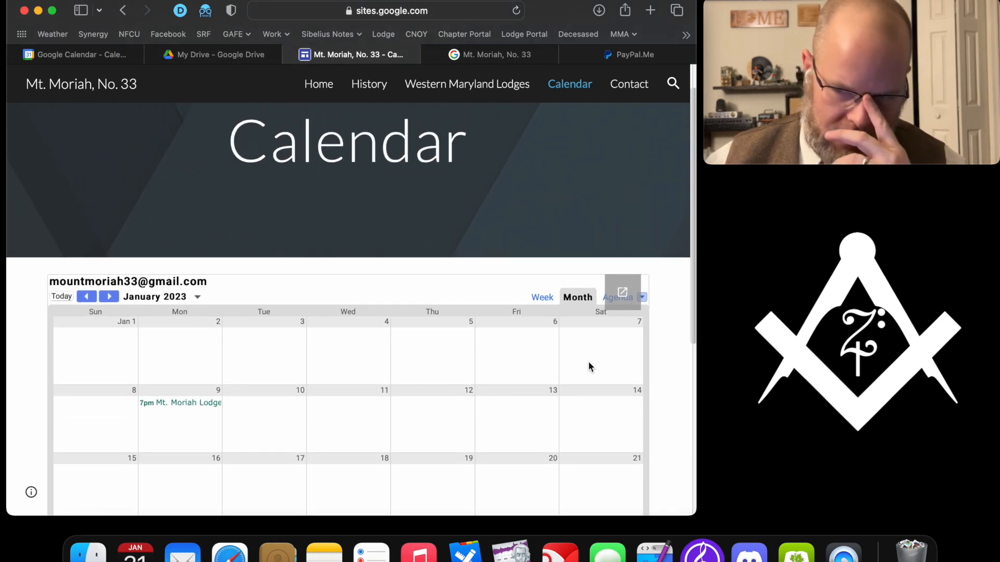
scroll(589, 364, "down", 5)
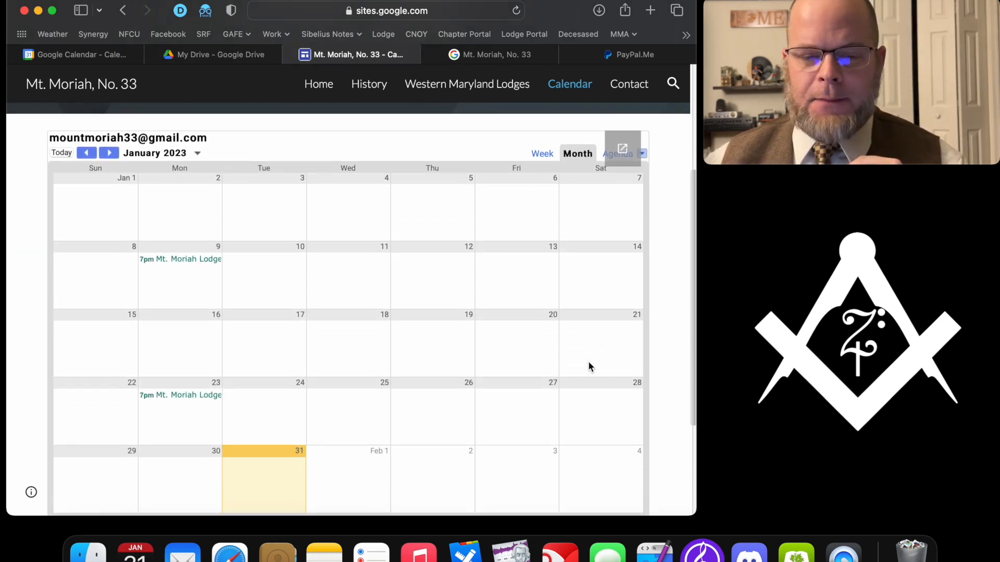
scroll(590, 367, "down", 1)
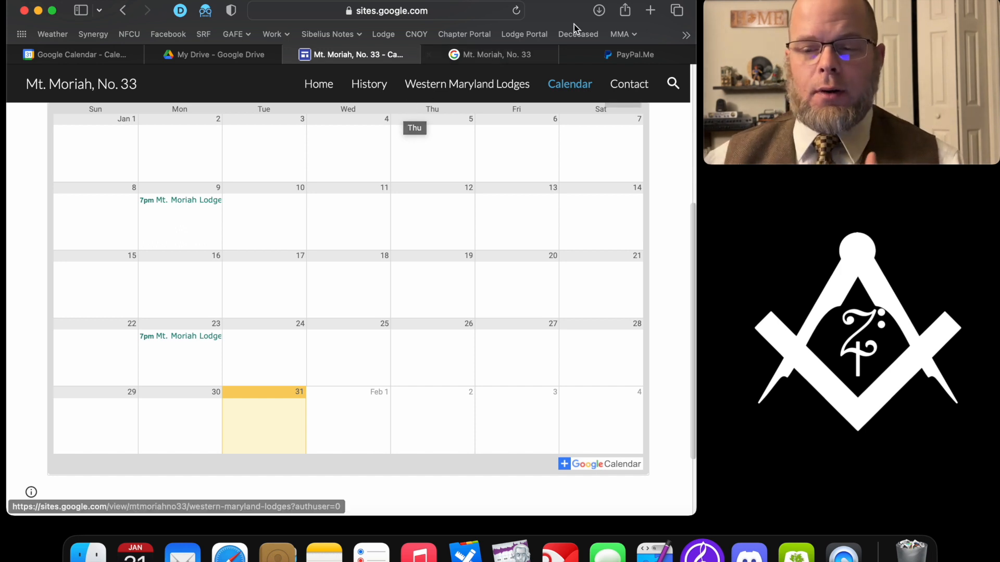
- Copy the lodge's PayPal.Me share link and return to the site editor
left_click(626, 55)
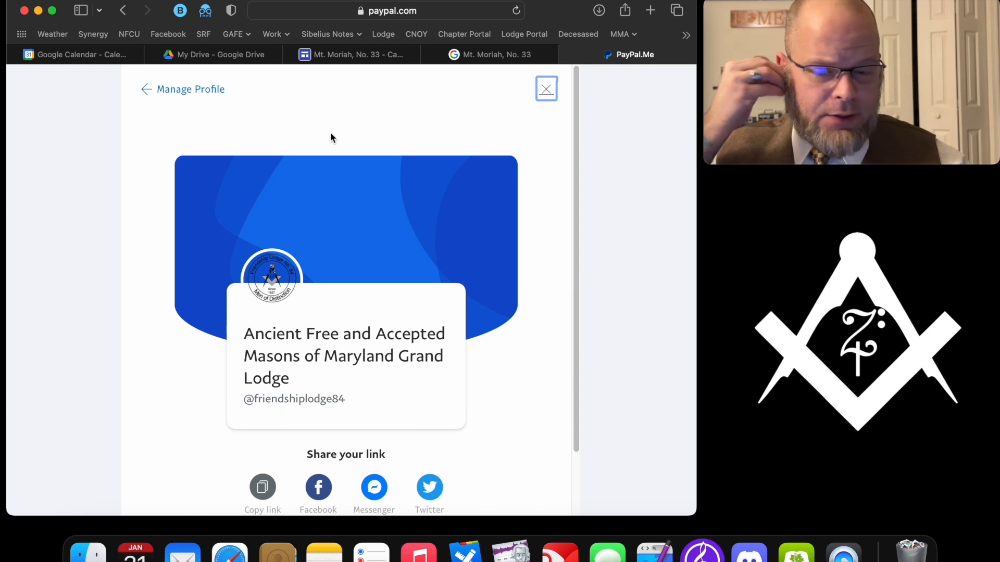
scroll(433, 260, "down", 2)
scroll(433, 260, "down", 1)
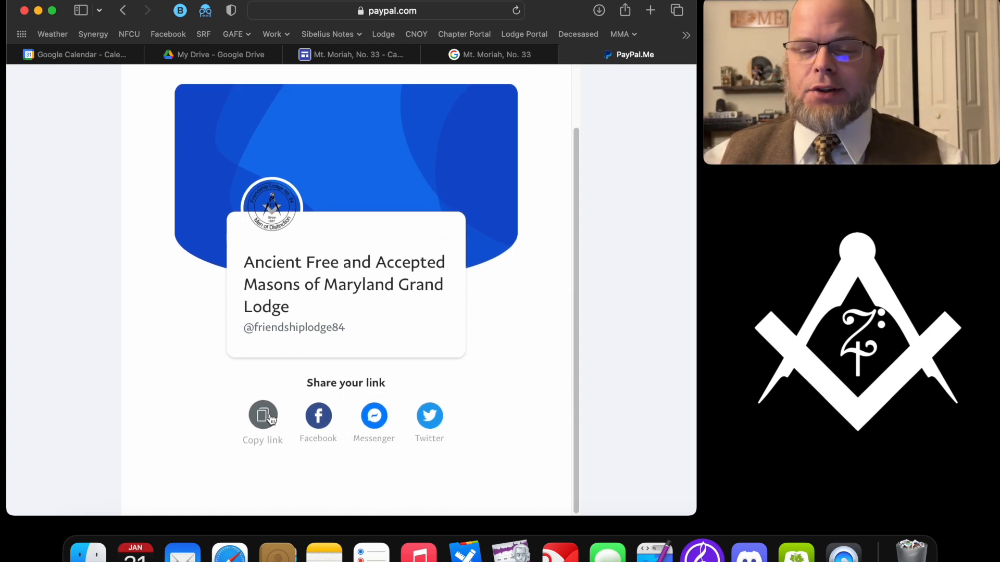
left_click(269, 416)
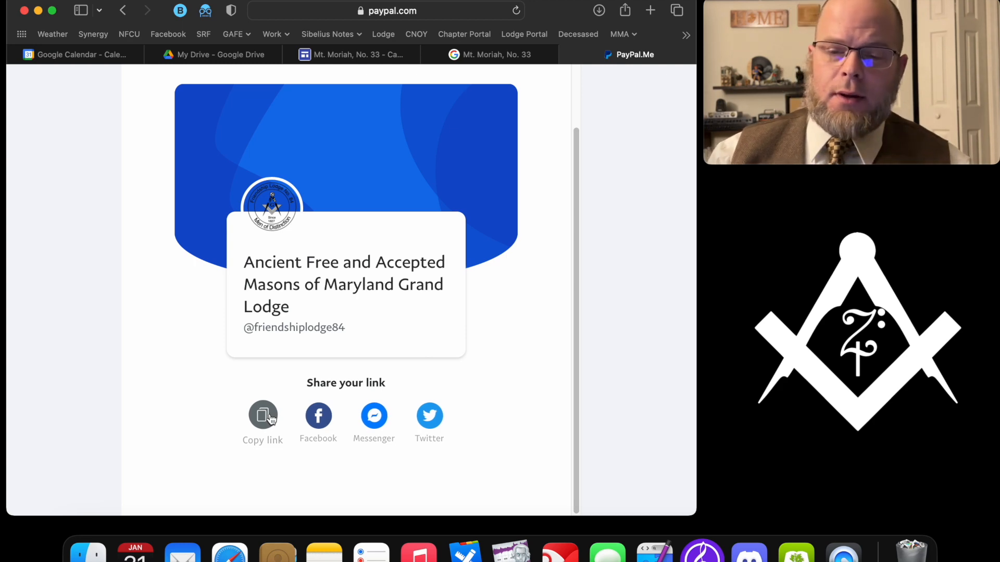
left_click(473, 53)
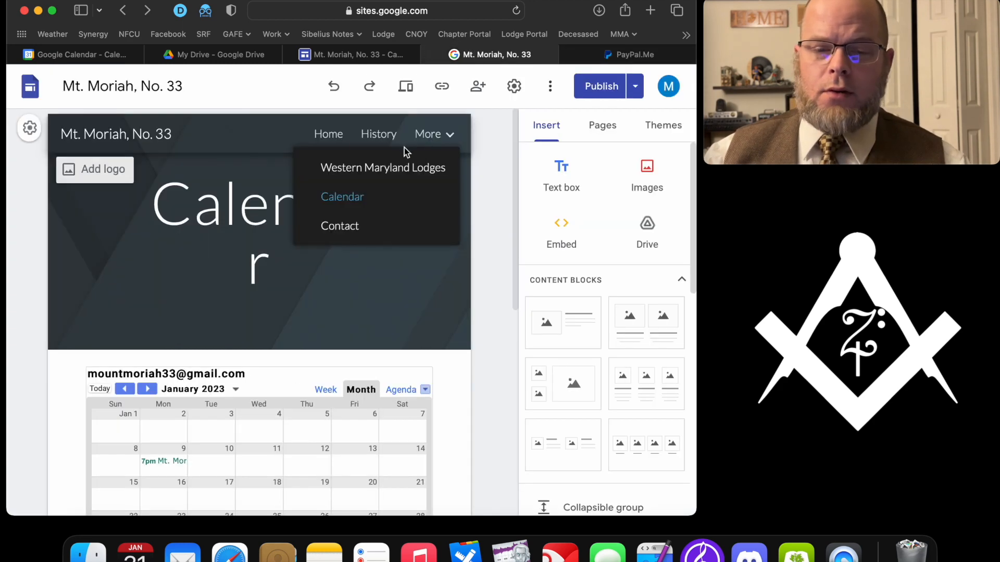
- Create a new site page named 'Store' after the Calendar page
left_click(602, 125)
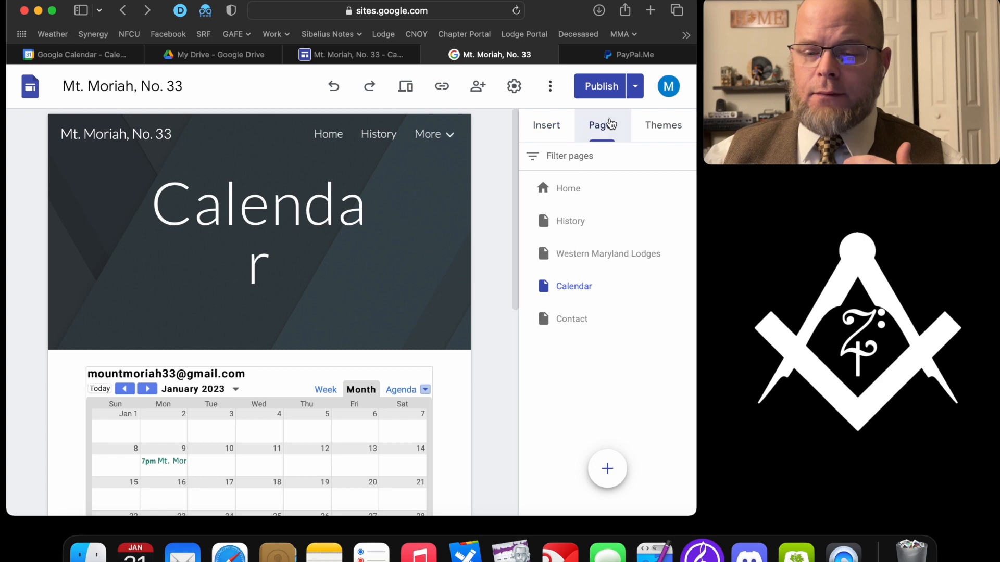
left_click(607, 469)
type("Store")
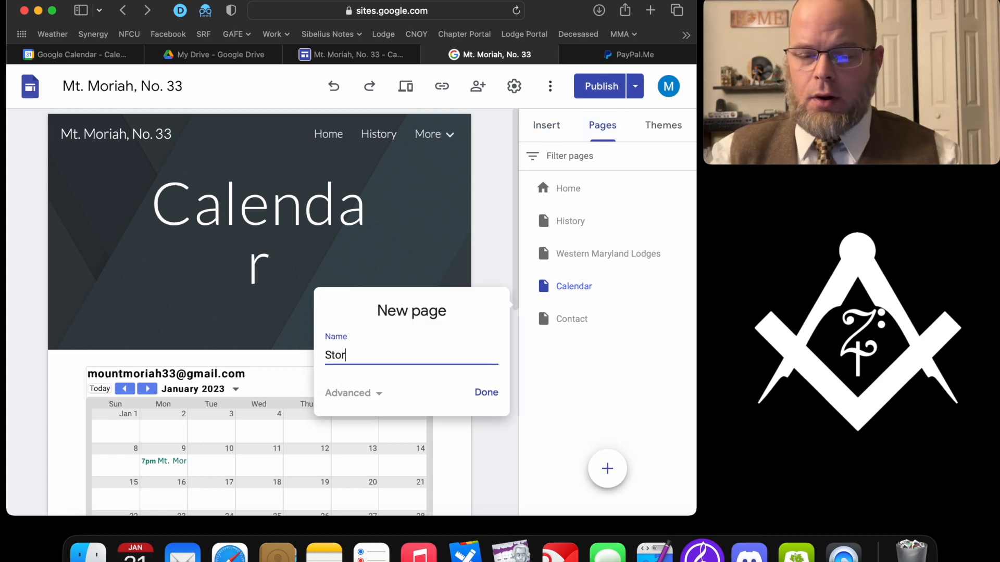
key("Return")
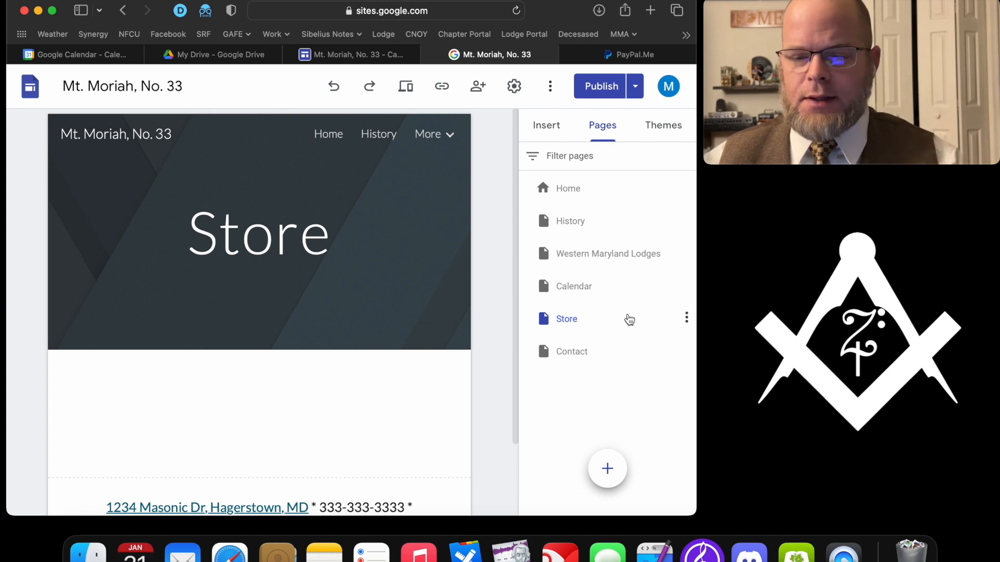
left_click(548, 126)
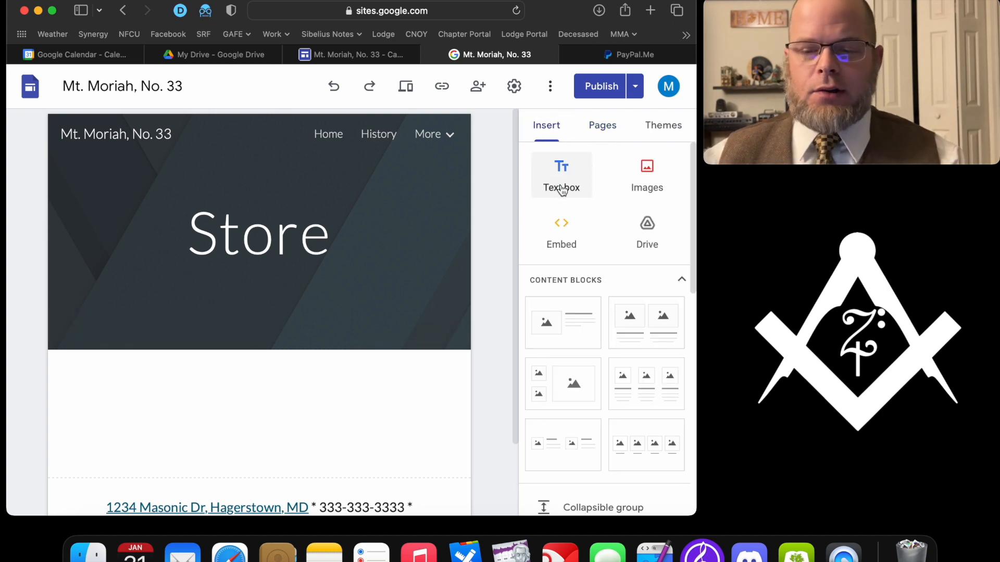
- Add a 'Dues at $100 for 2023' text box on the Store page linked to PayPal.Me
left_click(561, 176)
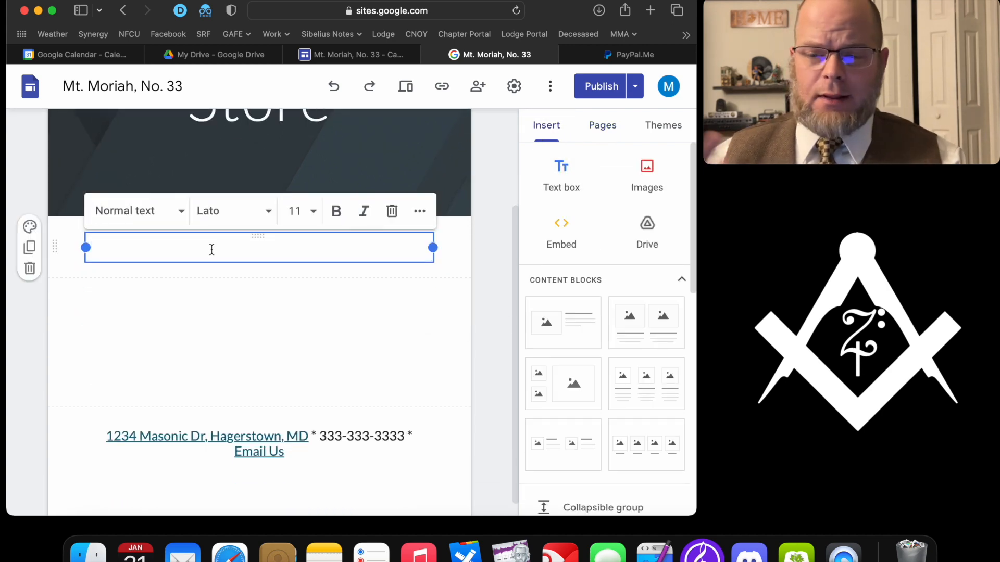
type("D")
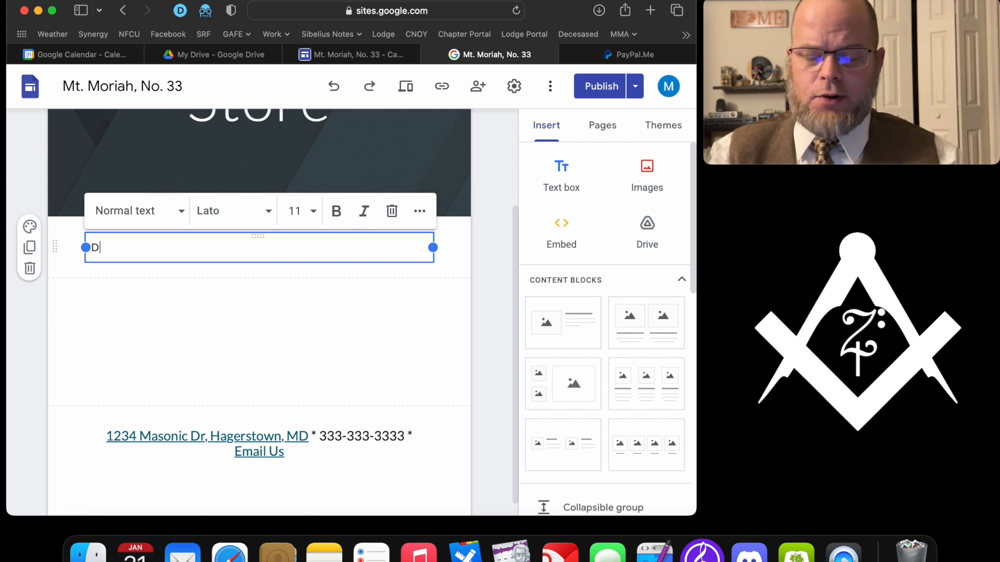
type("ues at ")
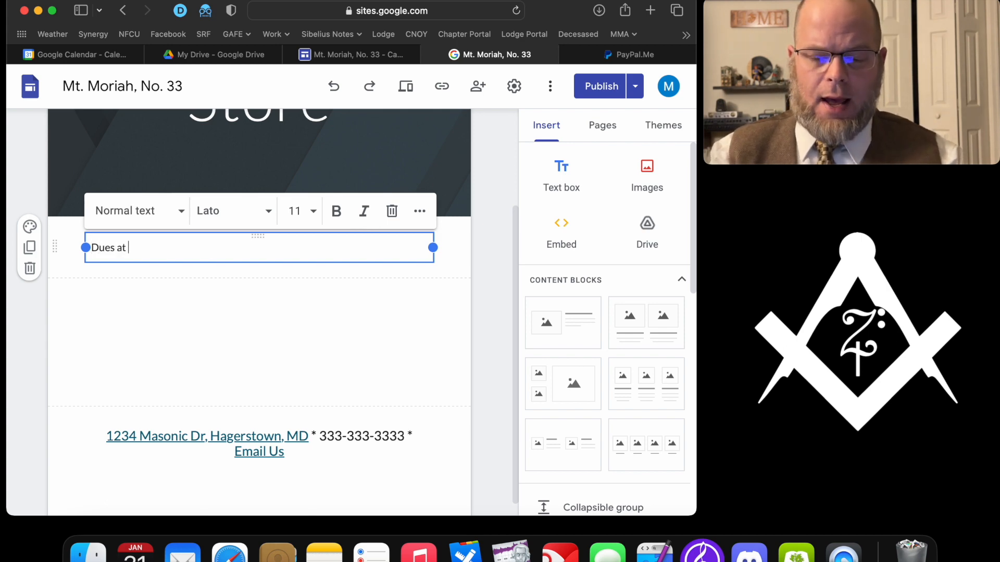
type("$100 f")
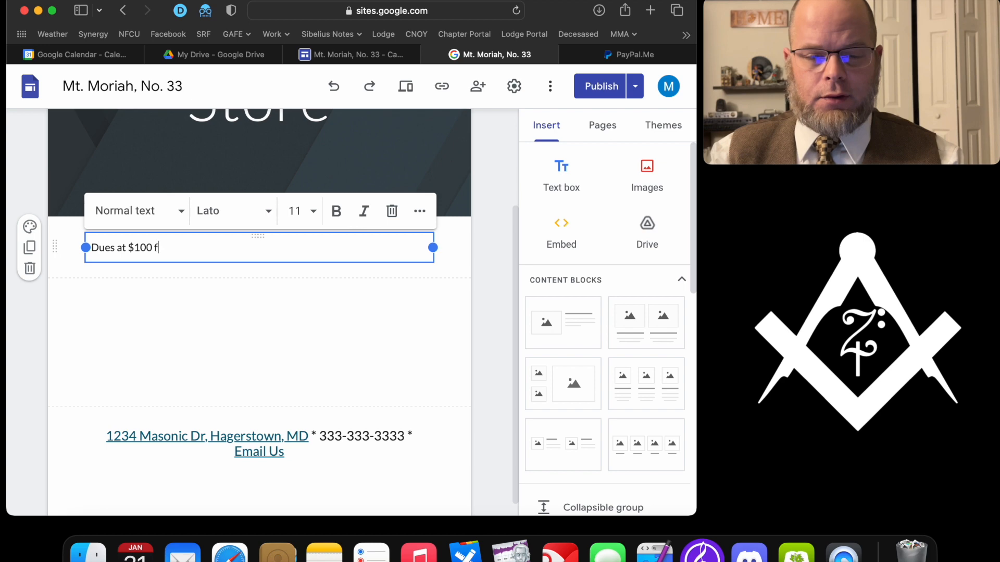
type("or 2023")
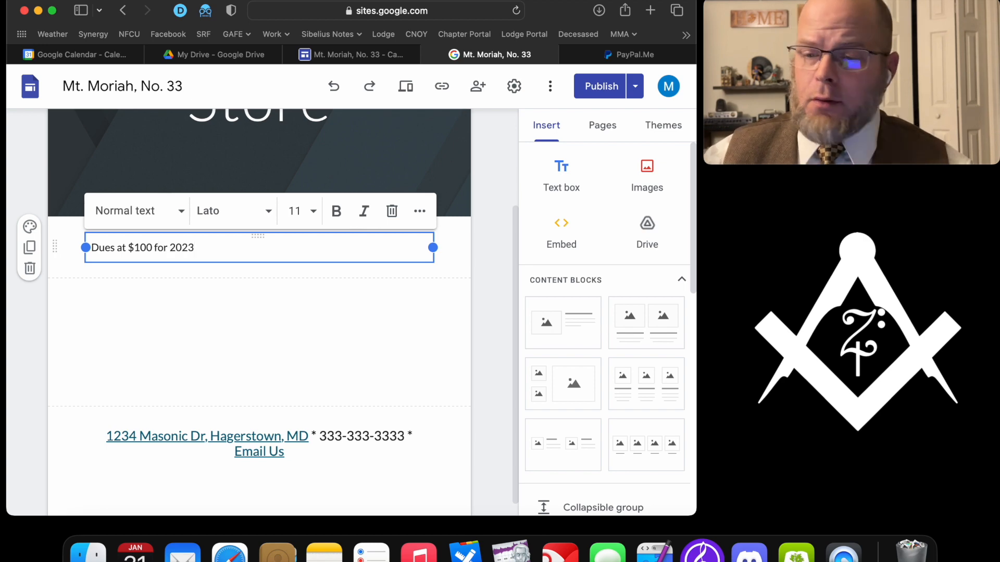
left_click_drag(214, 246, 85, 247)
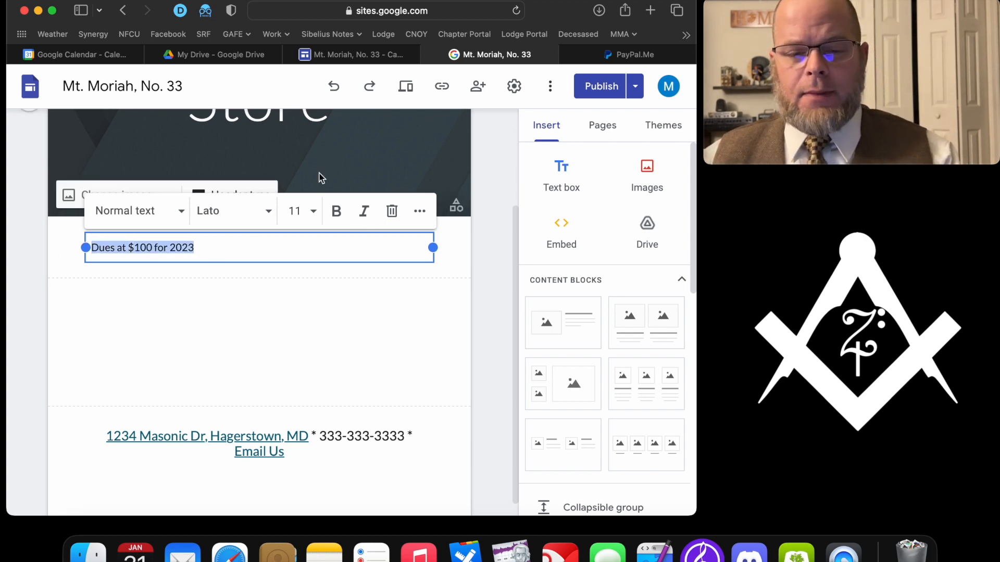
left_click(420, 211)
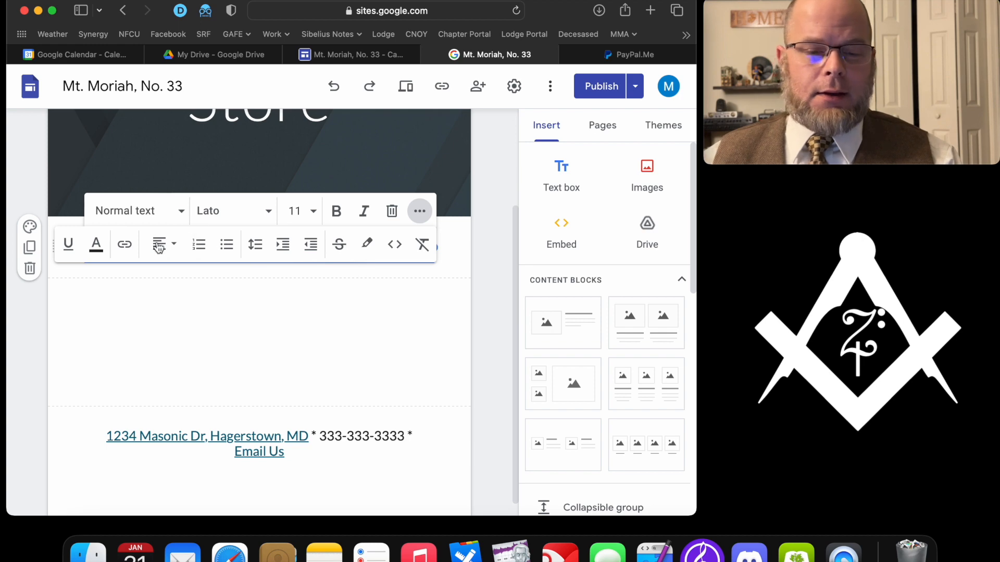
left_click(124, 245)
key("super+v")
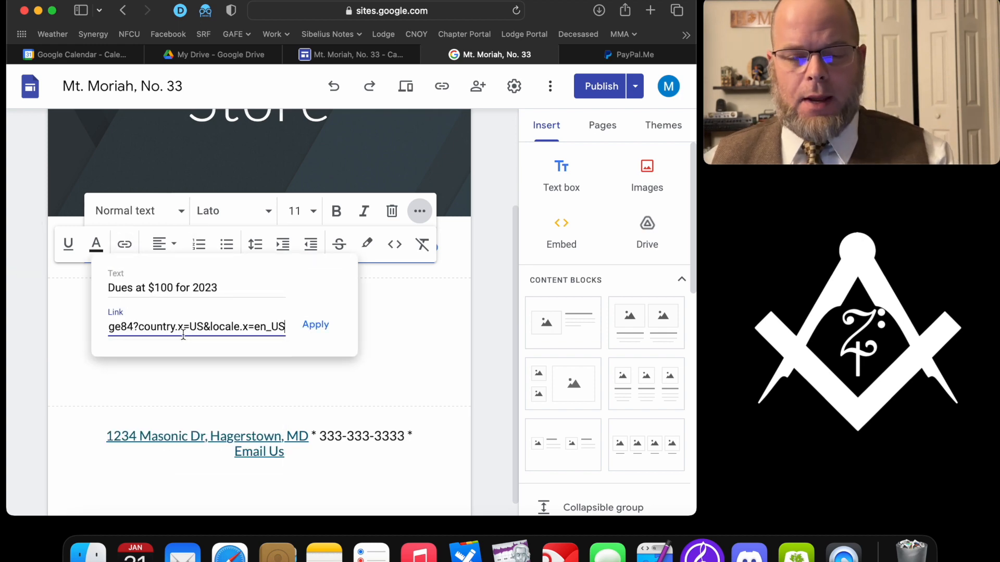
left_click(323, 326)
left_click(323, 325)
left_click(418, 324)
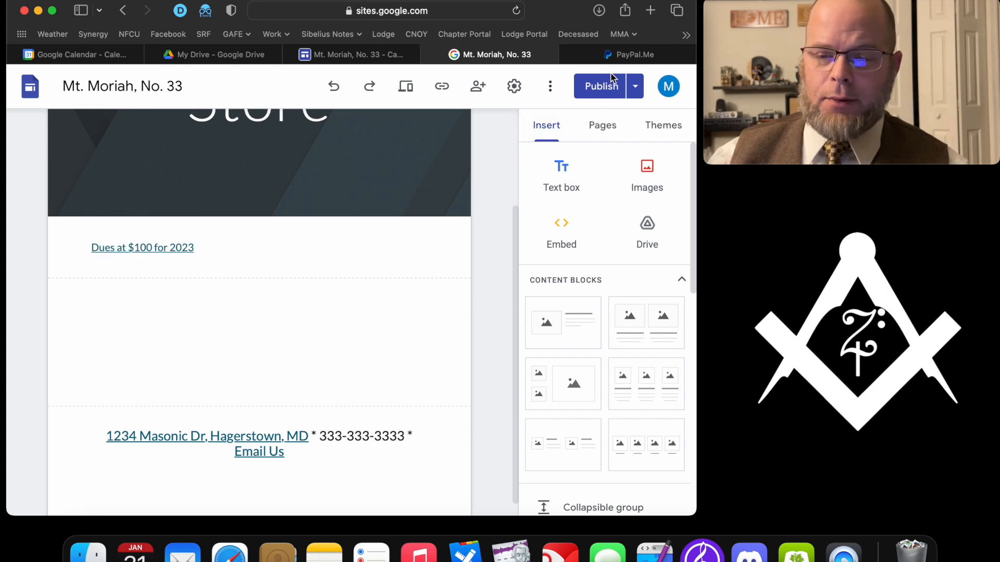
- Publish the site and view the live Calendar page
left_click(600, 86)
left_click(652, 89)
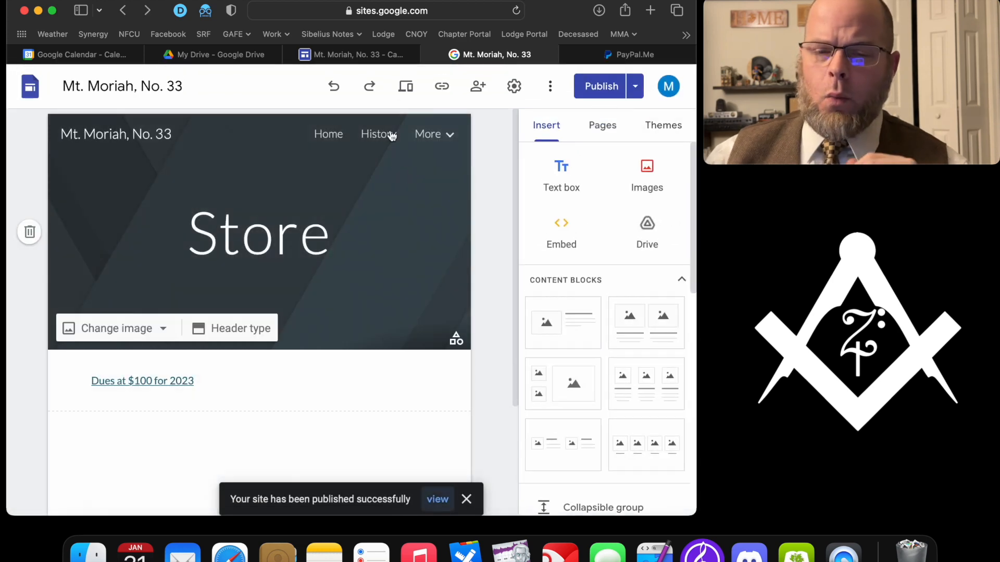
left_click(376, 57)
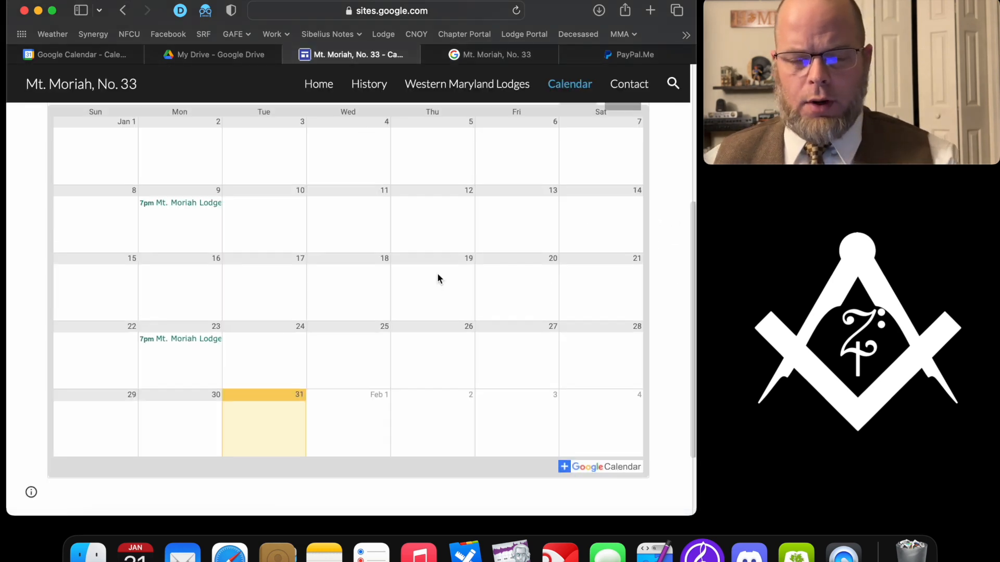
- Reload the live site, go to the Store page and follow the 'Dues at $100 for 2023' link
scroll(438, 276, "up", 5)
key("super+r")
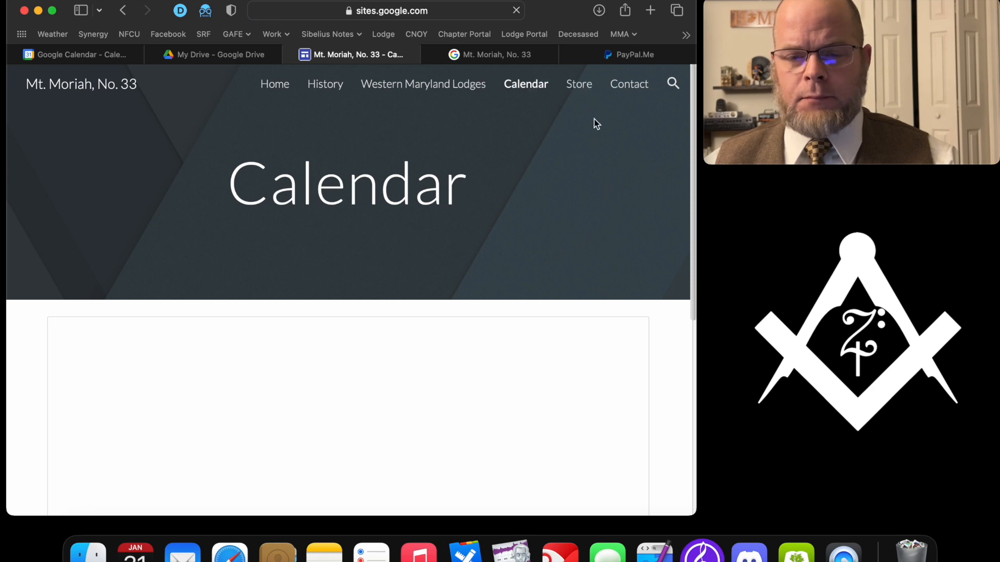
left_click(579, 85)
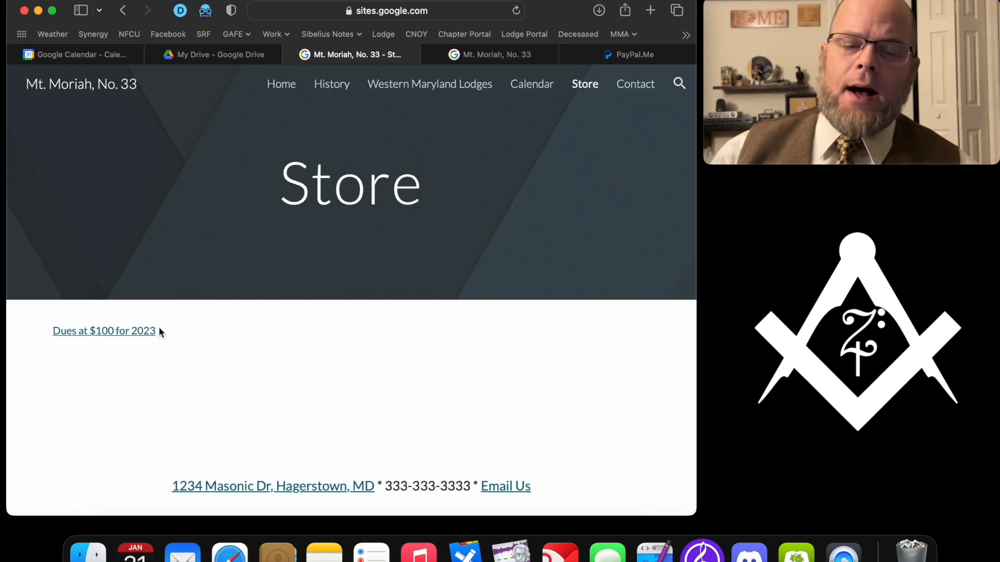
left_click(155, 331)
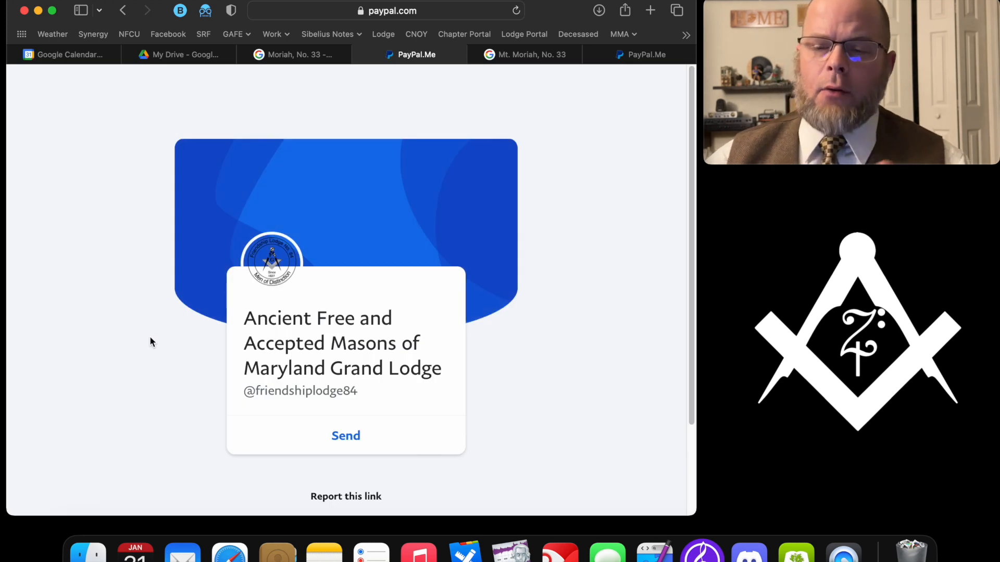
- Start a PayPal payment of $100.00 USD to the Grand Lodge with the note 'Dues for 2023'
left_click(342, 437)
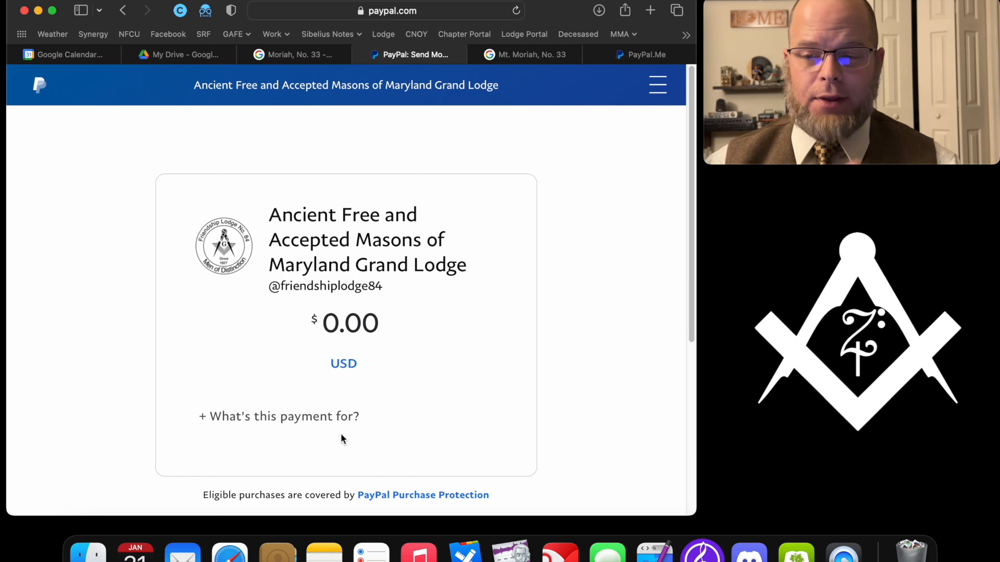
type("10000")
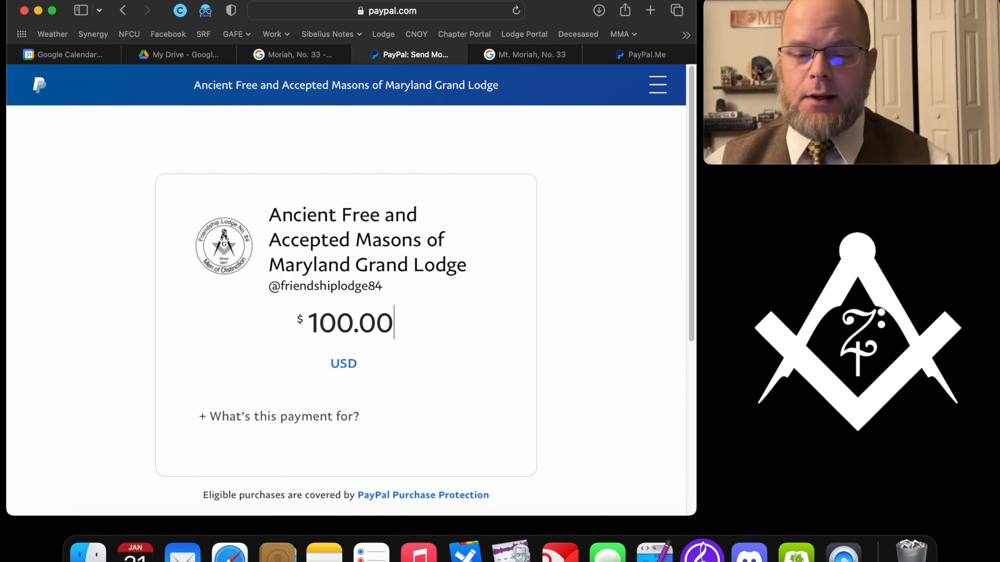
left_click(298, 416)
type("Dues")
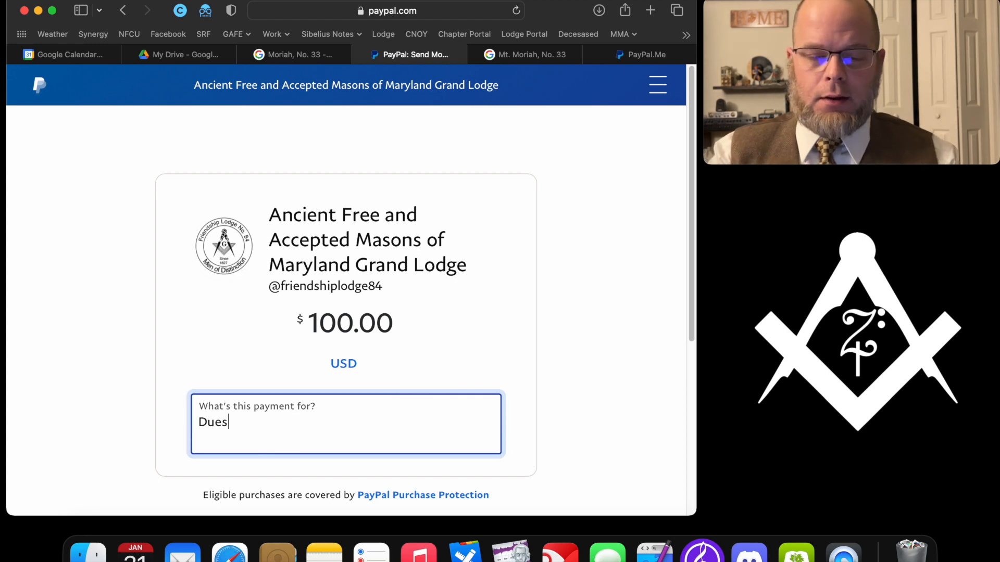
type(" for 2023")
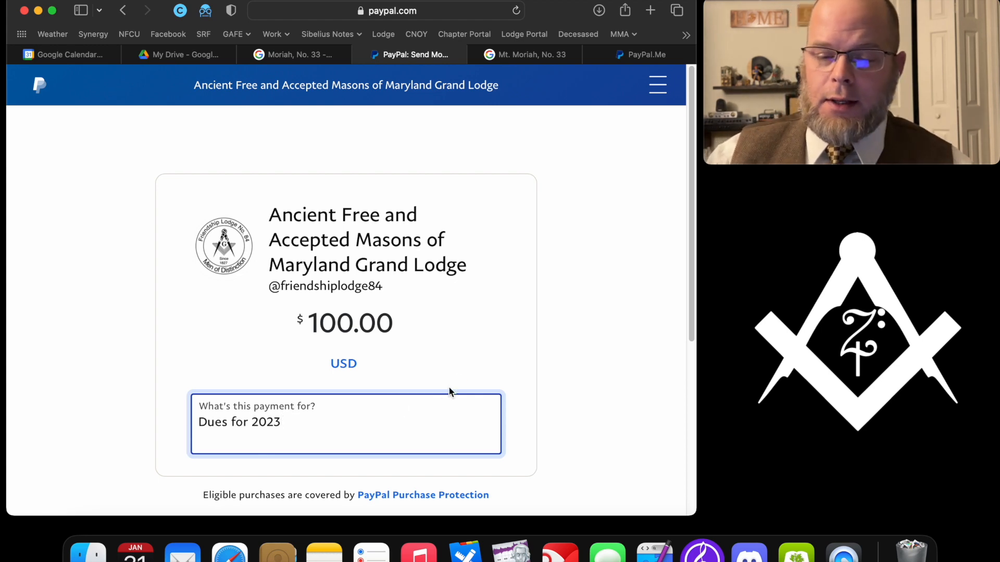
left_click(473, 355)
scroll(472, 364, "down", 5)
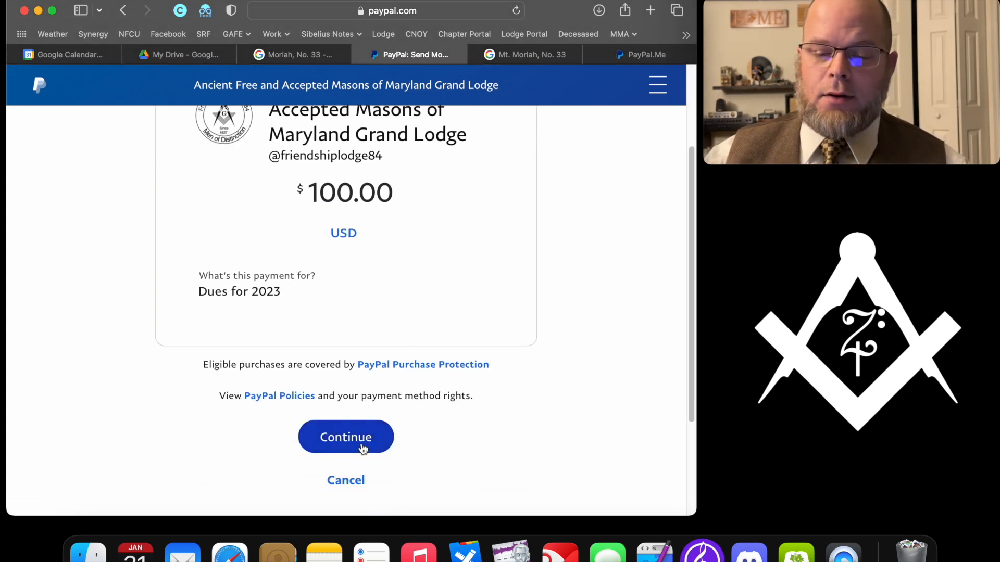
scroll(360, 447, "up", 5)
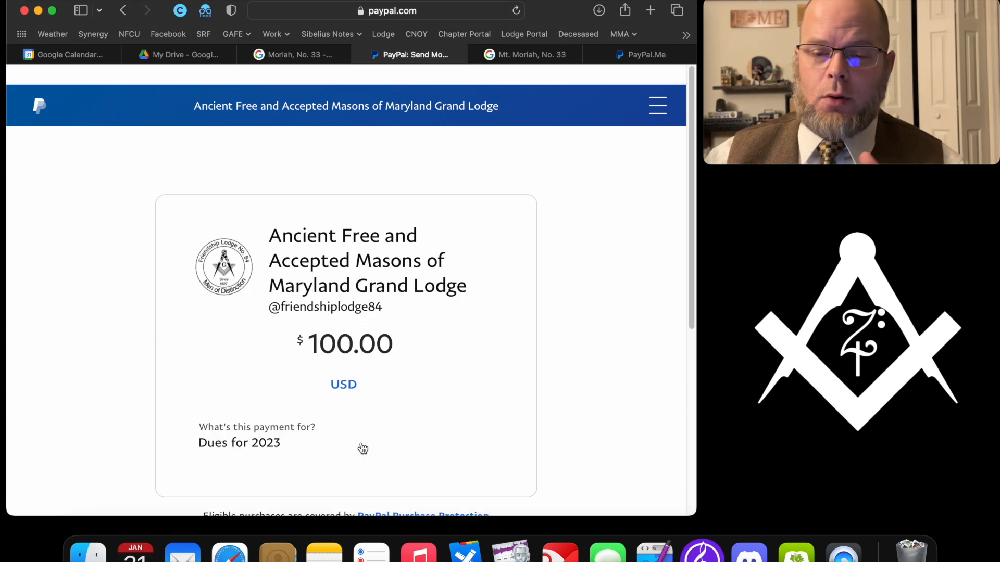